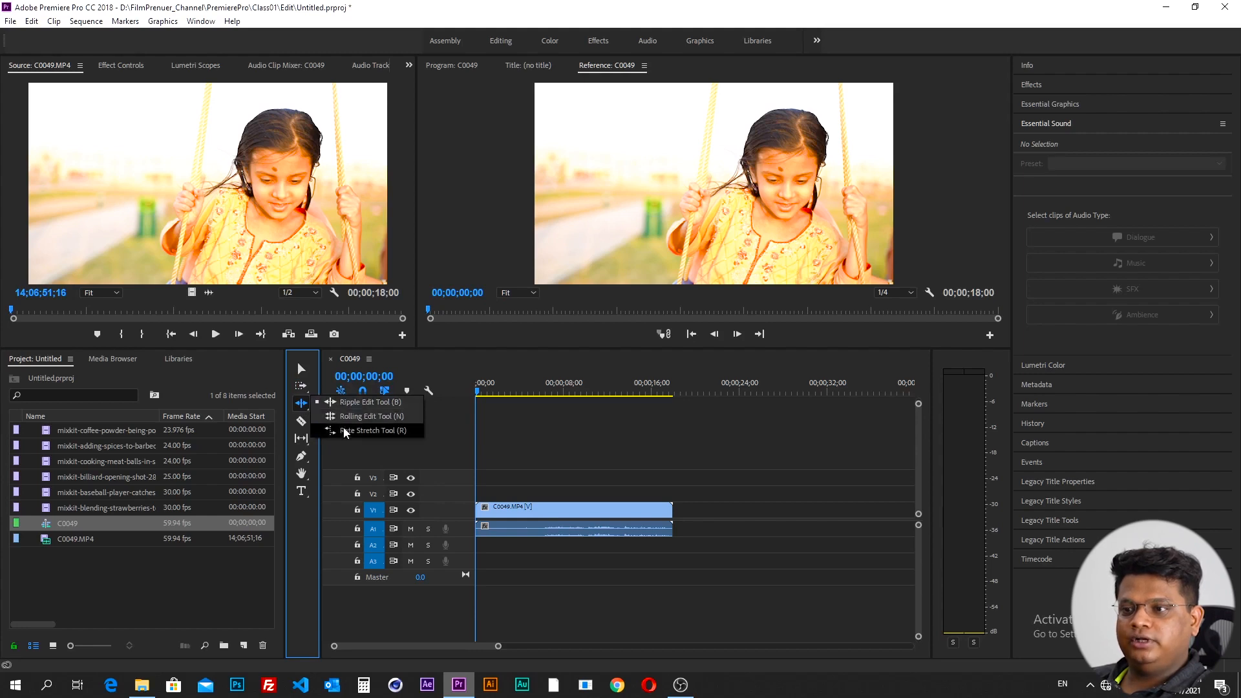
pyautogui.click(355, 431)
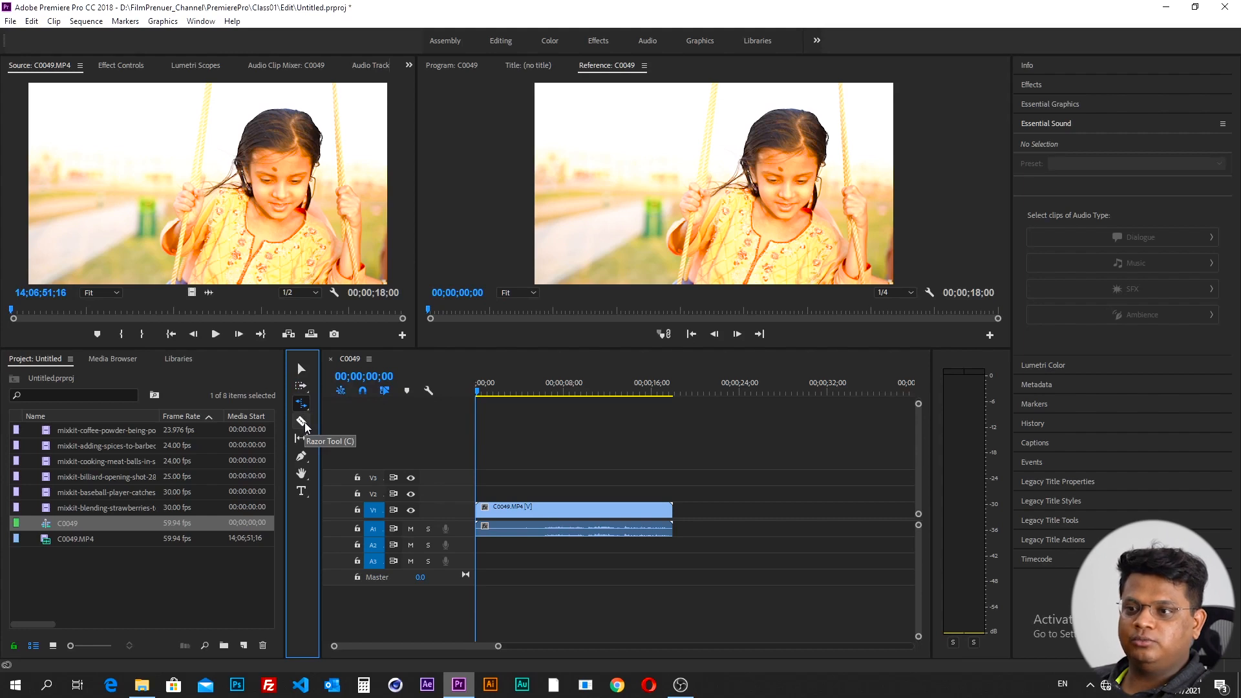
pyautogui.click(300, 438)
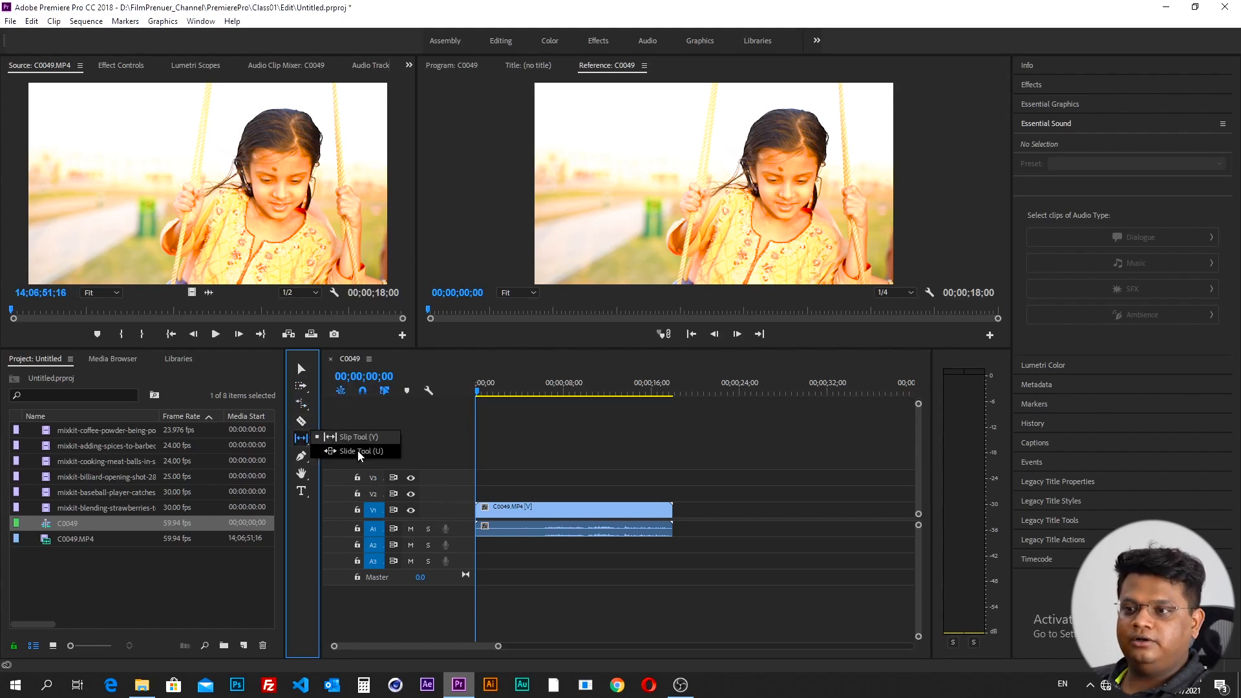
pyautogui.click(303, 438)
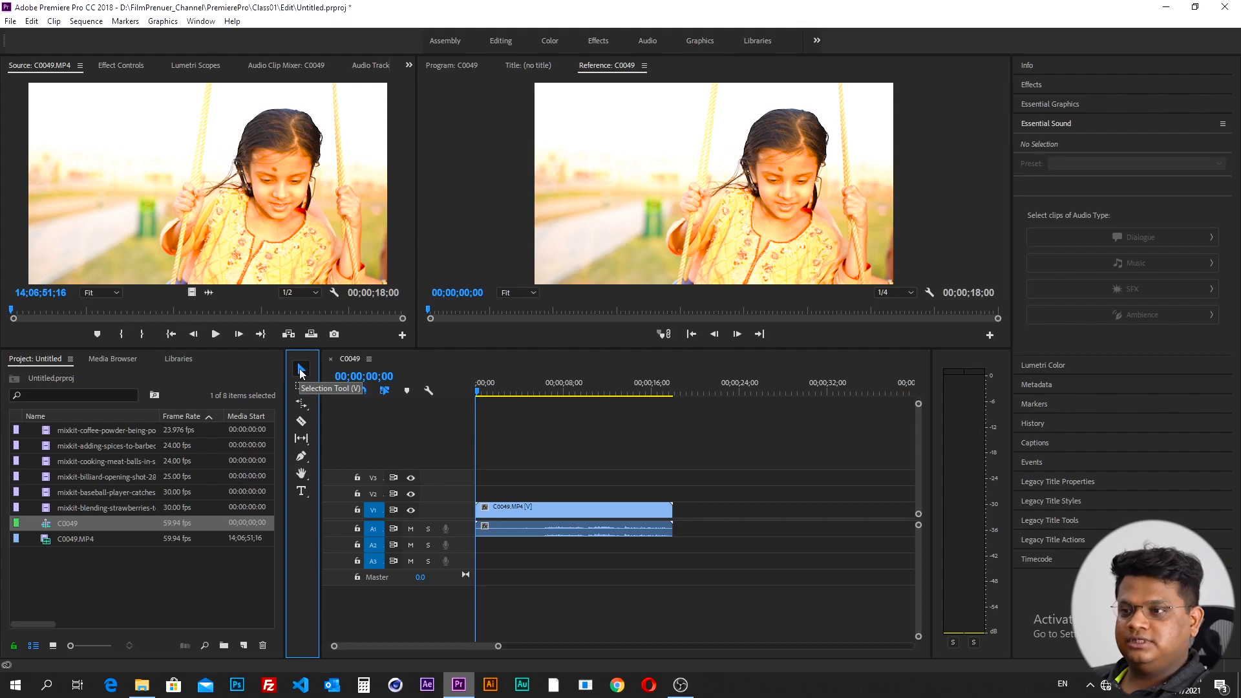
# - Add the baseball clip after C0049 on V1, followed by the billiard, meatball and coffee clips end to end on V2
pyautogui.moveTo(649, 498); pyautogui.dragTo(579, 518)
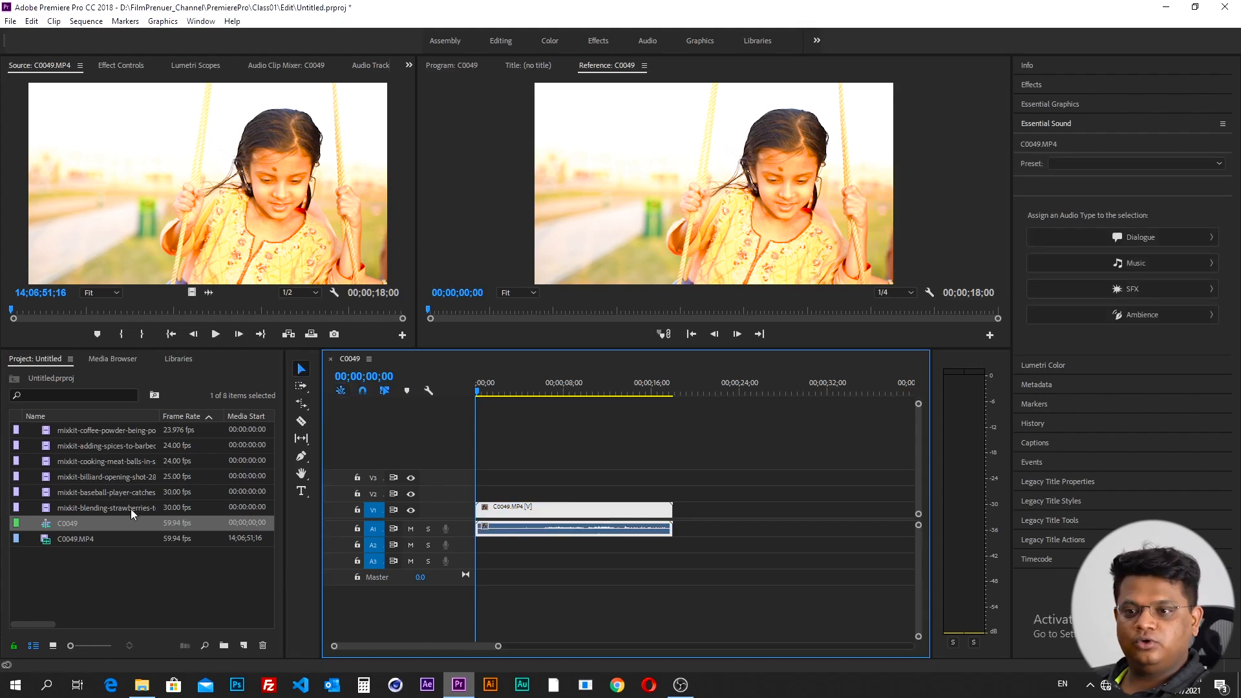
pyautogui.moveTo(130, 492); pyautogui.dragTo(683, 514)
pyautogui.click(670, 464)
pyautogui.press('-')
pyautogui.press('-')
pyautogui.moveTo(130, 477); pyautogui.dragTo(574, 495)
pyautogui.moveTo(123, 461); pyautogui.dragTo(615, 493)
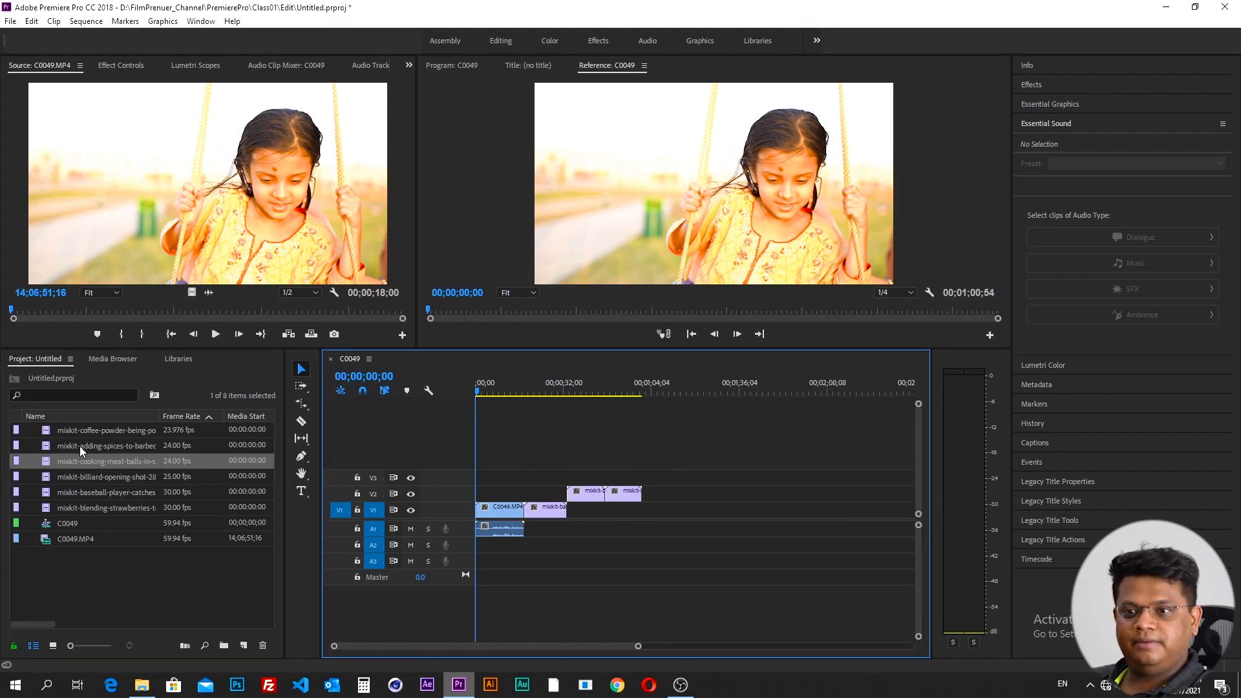
pyautogui.moveTo(90, 433); pyautogui.dragTo(656, 493)
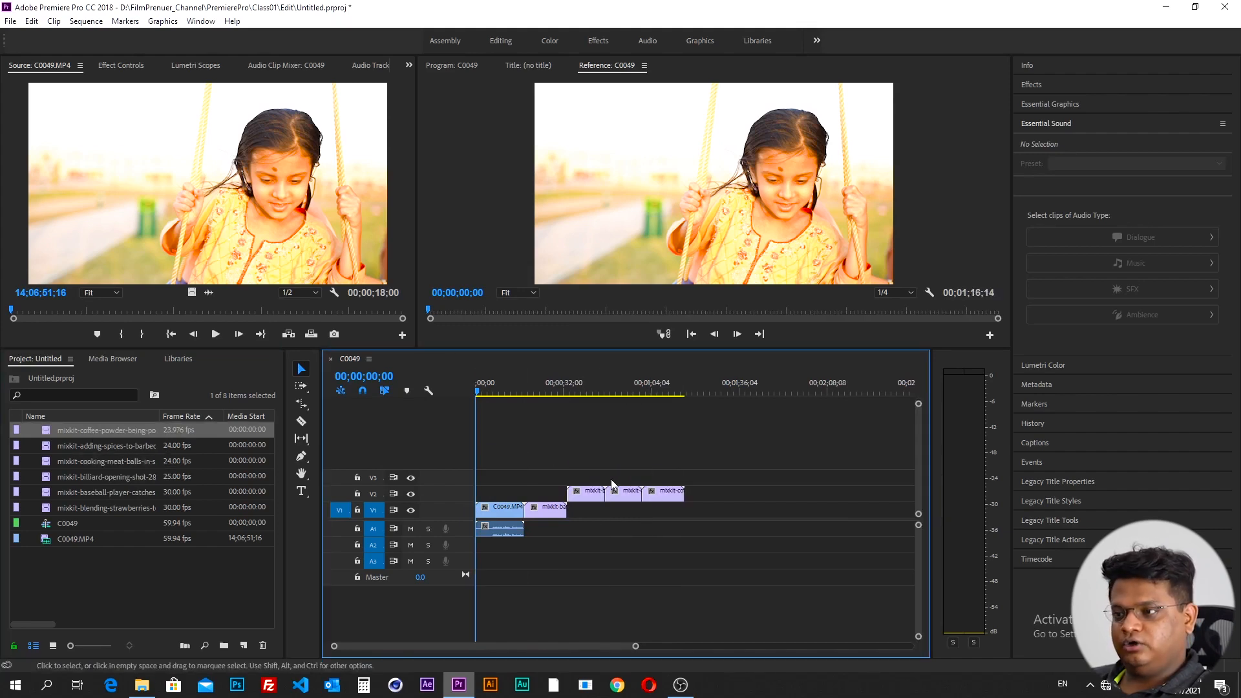
# - Move the meatball clip from V2 to a free area of V3 and duplicate it, once onto V1 and once further along V3
pyautogui.click(507, 392)
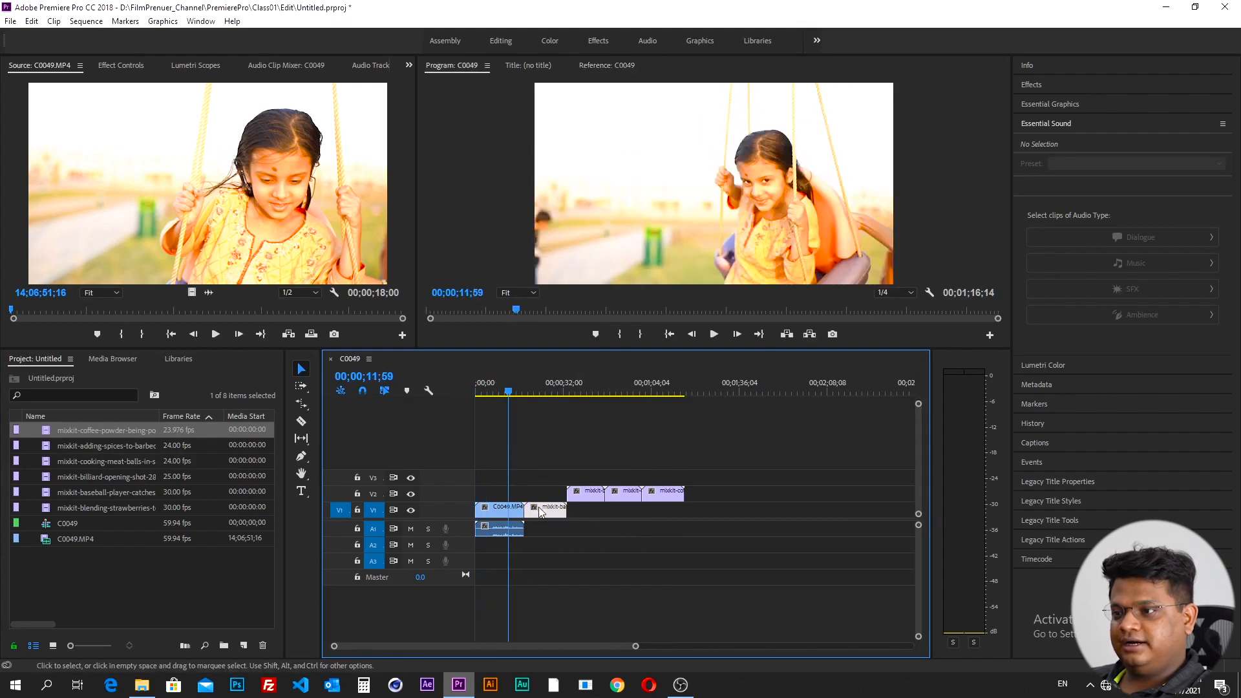
pyautogui.click(615, 491)
pyautogui.moveTo(619, 496); pyautogui.dragTo(728, 480)
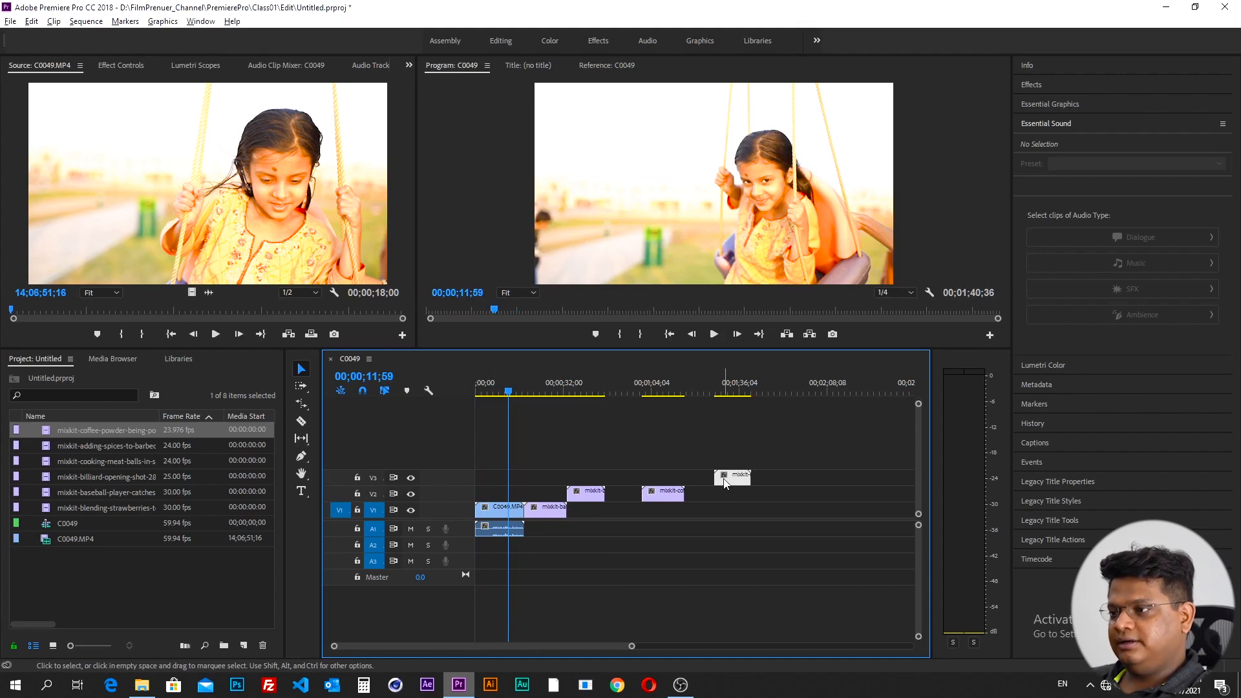
pyautogui.moveTo(726, 482); pyautogui.dragTo(756, 521)
pyautogui.press('alt')
pyautogui.click(539, 482)
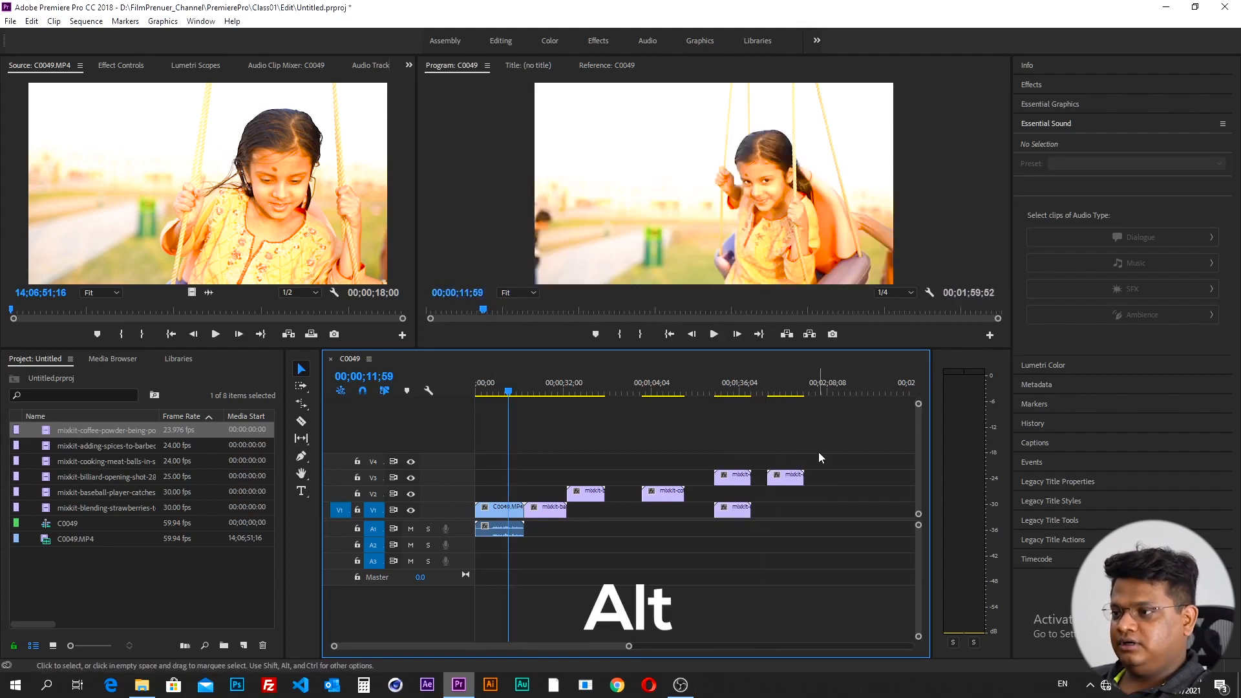
# - Close the gap between the billiard and coffee clips on V2, and add another billiard clip after the last clip on V3
pyautogui.moveTo(793, 470); pyautogui.dragTo(617, 501)
pyautogui.click(631, 442)
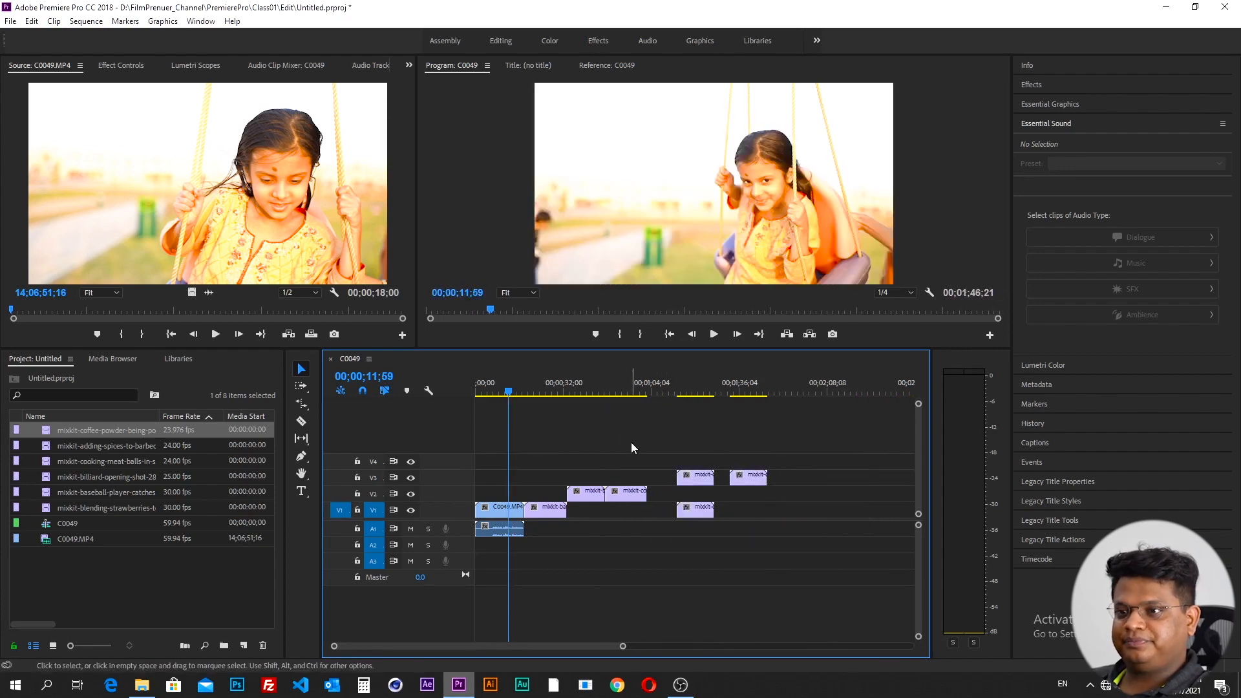
pyautogui.click(57, 482)
pyautogui.moveTo(49, 477); pyautogui.dragTo(787, 480)
# - Try to extend the first V3 meatball clip beyond its original start and end points
pyautogui.moveTo(681, 388); pyautogui.dragTo(694, 404)
pyautogui.press('=')
pyautogui.press('=')
pyautogui.press('=')
pyautogui.press('-')
pyautogui.press('=')
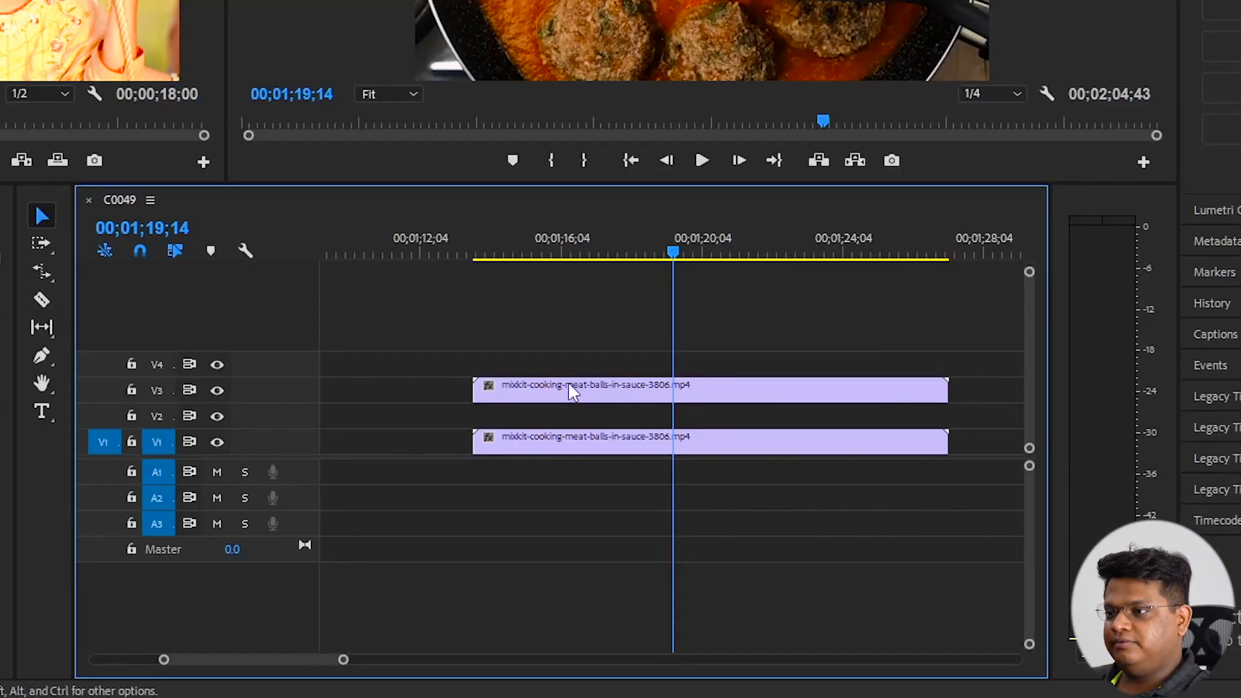
pyautogui.click(600, 395)
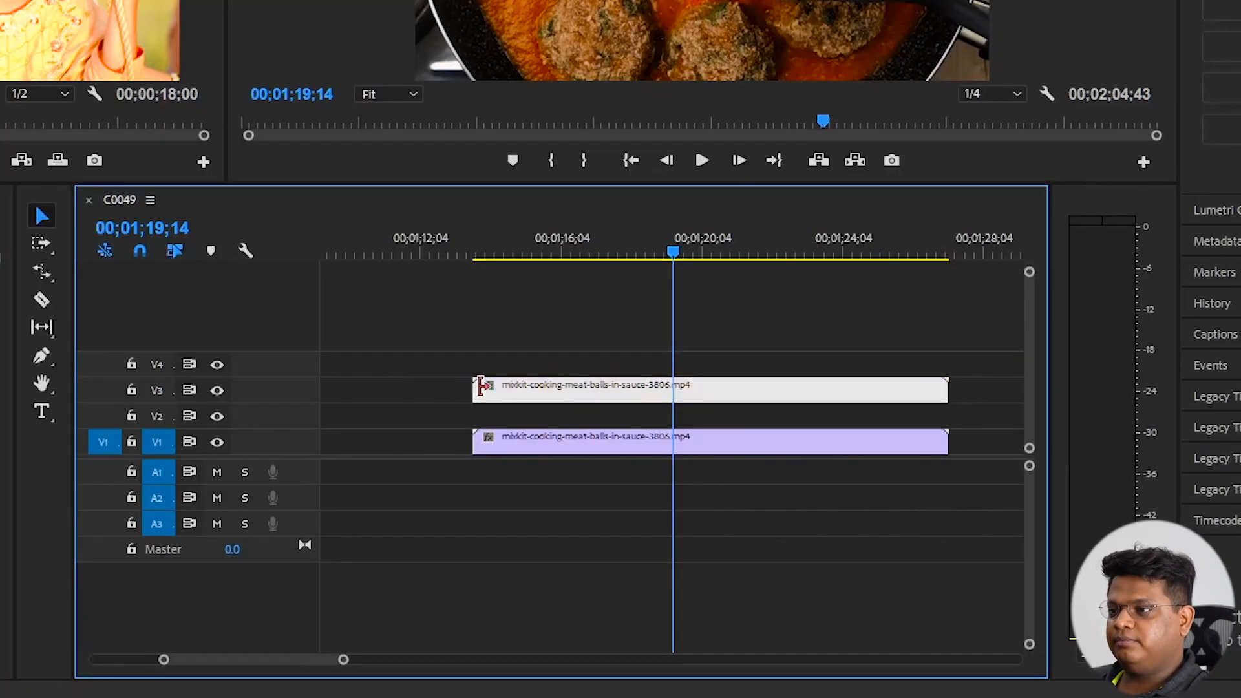
pyautogui.moveTo(482, 386)
pyautogui.mouseDown()
pyautogui.moveTo(441, 391)
pyautogui.moveTo(465, 395)
pyautogui.mouseUp()
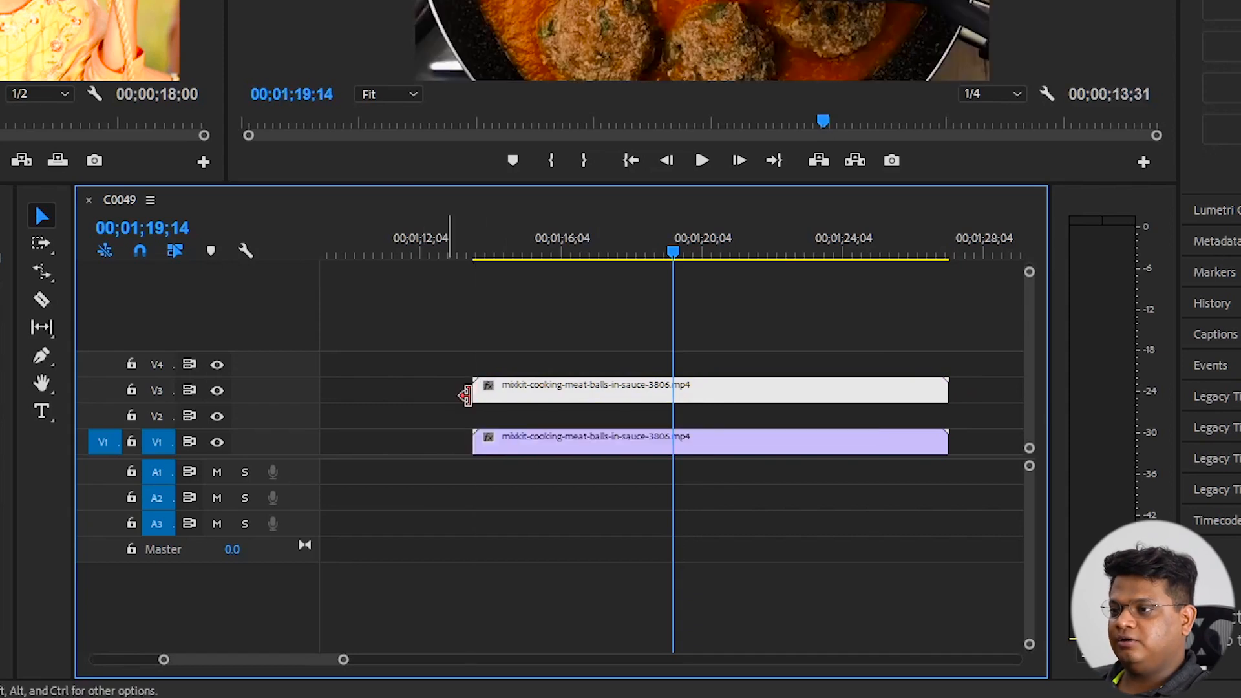
pyautogui.moveTo(942, 385)
pyautogui.mouseDown()
pyautogui.moveTo(972, 379)
pyautogui.moveTo(935, 389)
pyautogui.mouseUp()
pyautogui.click(915, 336)
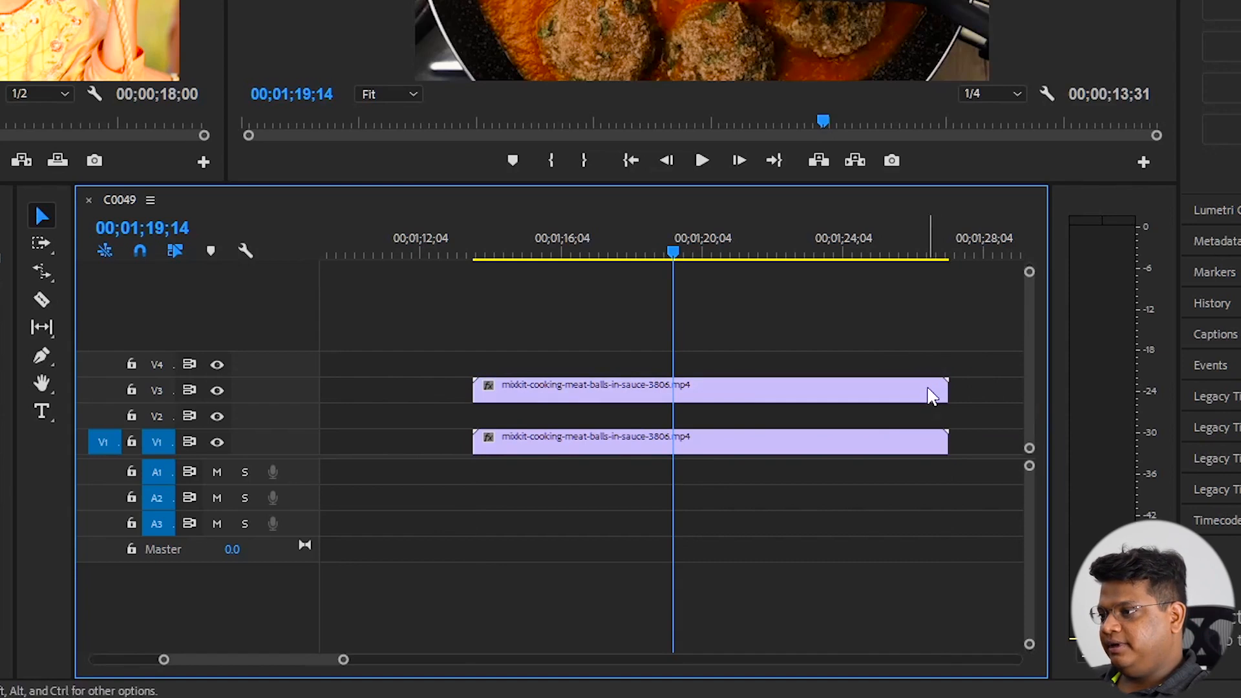
# - Trim the first V3 meatball clip so it starts at 00;01;15;30 and ends at about 00;01;20
pyautogui.click(923, 390)
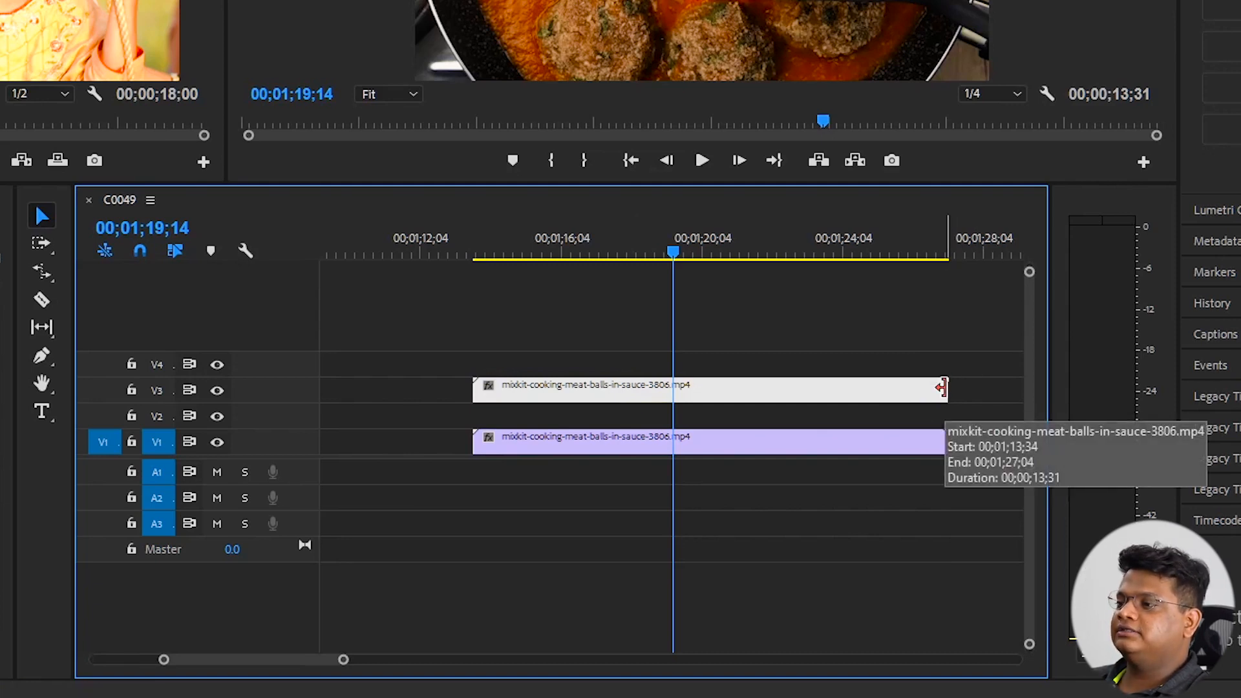
pyautogui.moveTo(941, 386); pyautogui.dragTo(802, 388)
pyautogui.moveTo(494, 258); pyautogui.dragTo(544, 277)
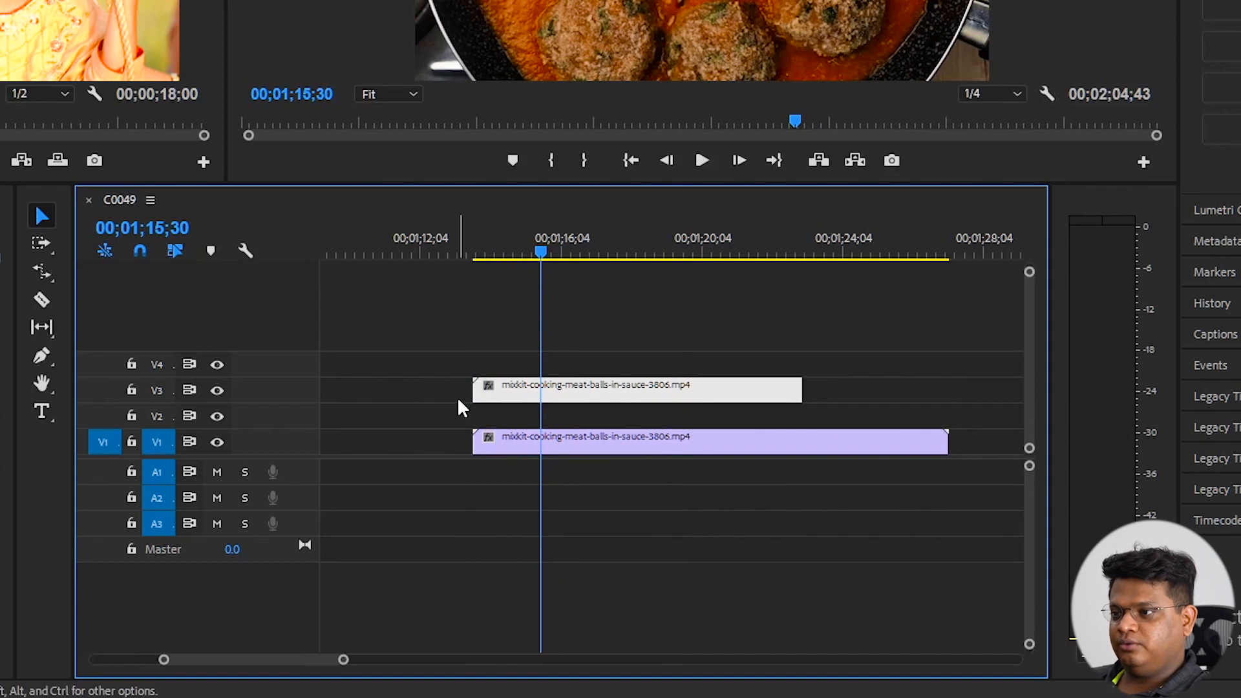
pyautogui.moveTo(480, 391); pyautogui.dragTo(541, 391)
pyautogui.moveTo(547, 254); pyautogui.dragTo(715, 267)
pyautogui.moveTo(799, 390); pyautogui.dragTo(711, 412)
# - Load the trimmed V3 meatball clip in the Source monitor and scrub it to 00;00;02;42
pyautogui.moveTo(679, 257); pyautogui.dragTo(649, 257)
pyautogui.press('f')
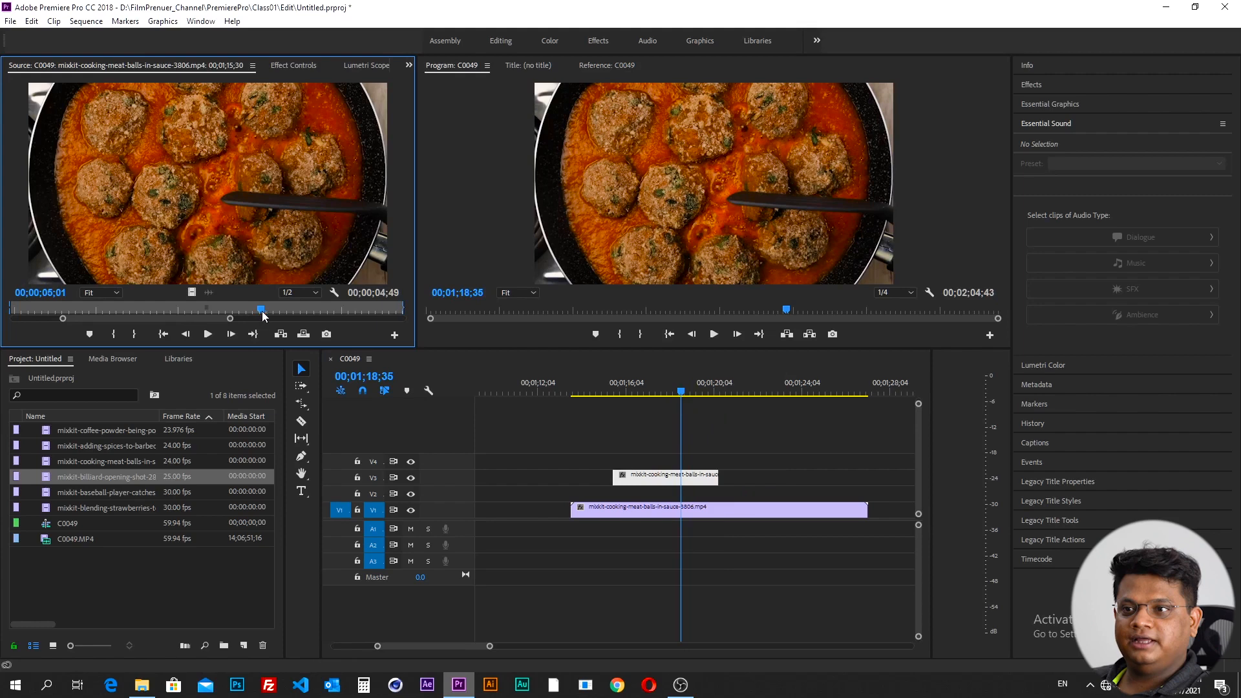
pyautogui.moveTo(262, 313); pyautogui.dragTo(71, 312)
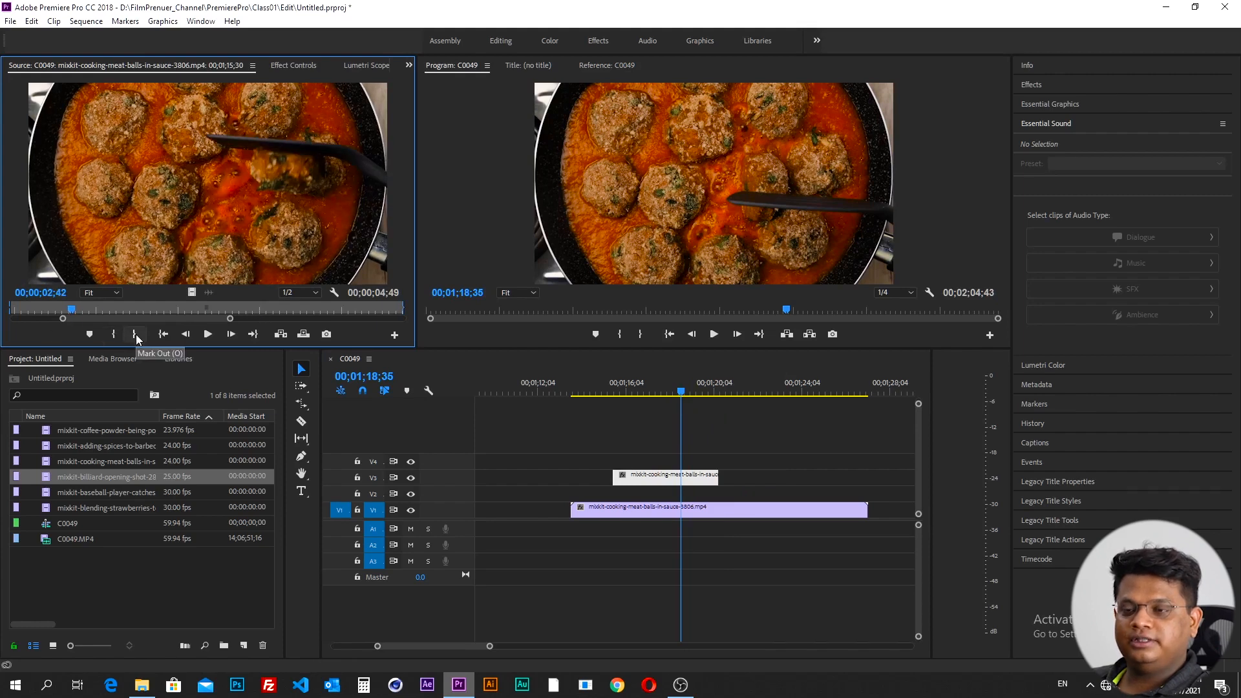
# - Put the playhead at 00;01;17;00 and shift the meatball clips and final billiard clip earlier, so the trimmed clip starts where the coffee clip ends
pyautogui.click(650, 457)
pyautogui.click(651, 480)
pyautogui.moveTo(653, 391); pyautogui.dragTo(645, 431)
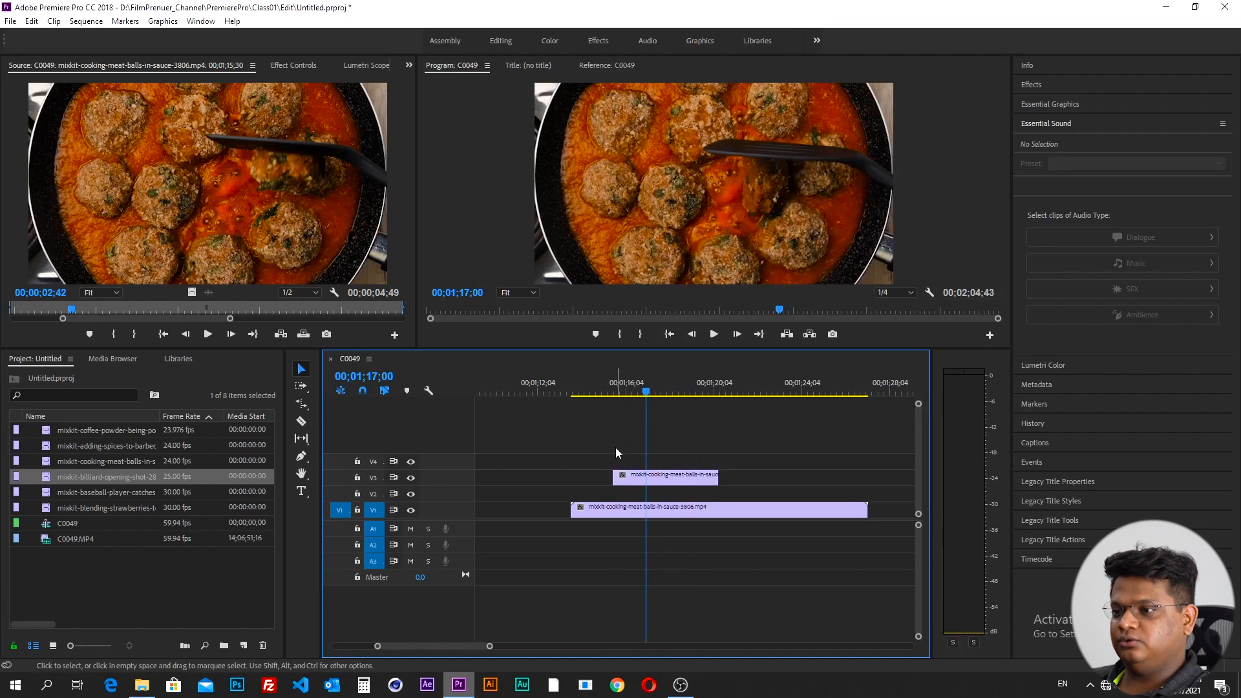
pyautogui.moveTo(491, 646); pyautogui.dragTo(579, 647)
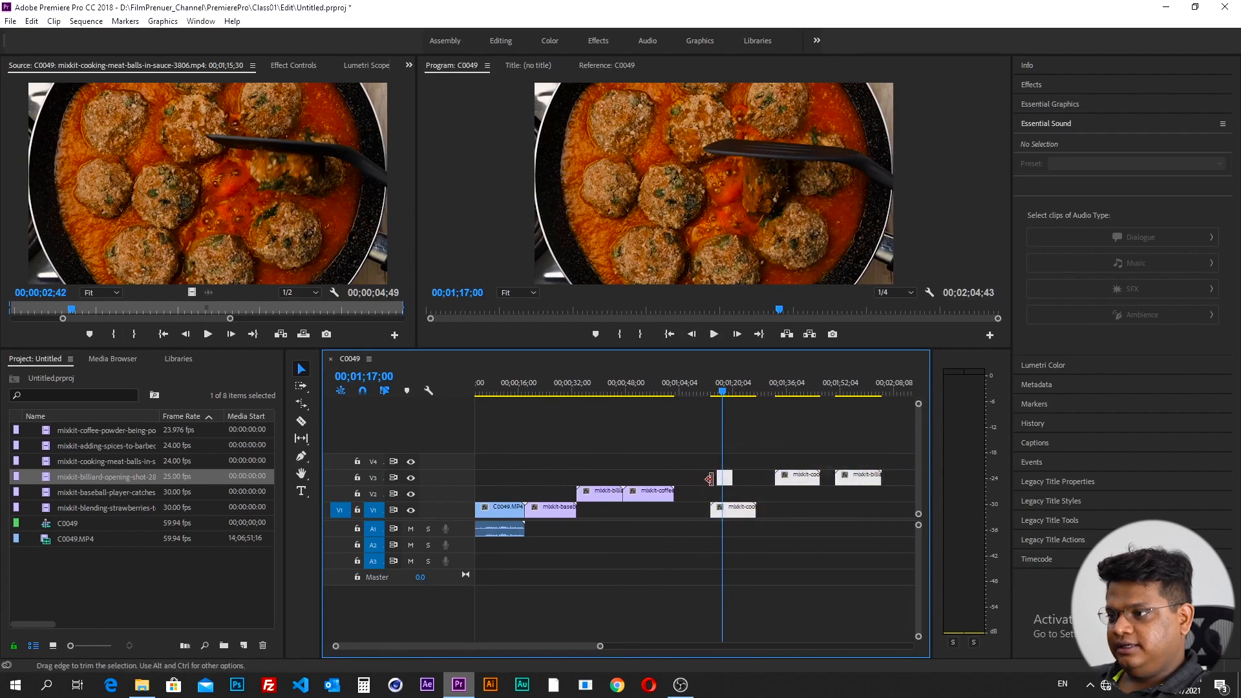
pyautogui.moveTo(868, 462); pyautogui.dragTo(687, 484)
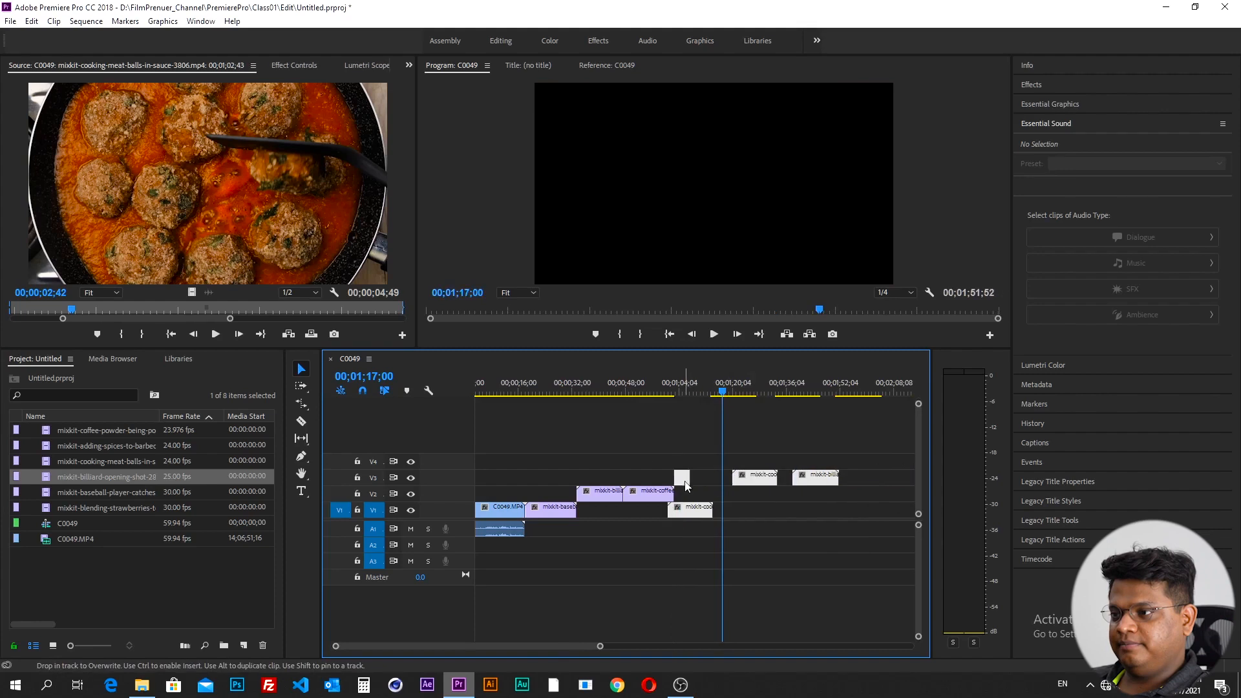
# - Select groups of neighbouring clips across several tracks by drawing selection marquees with the Selection tool
pyautogui.click(306, 388)
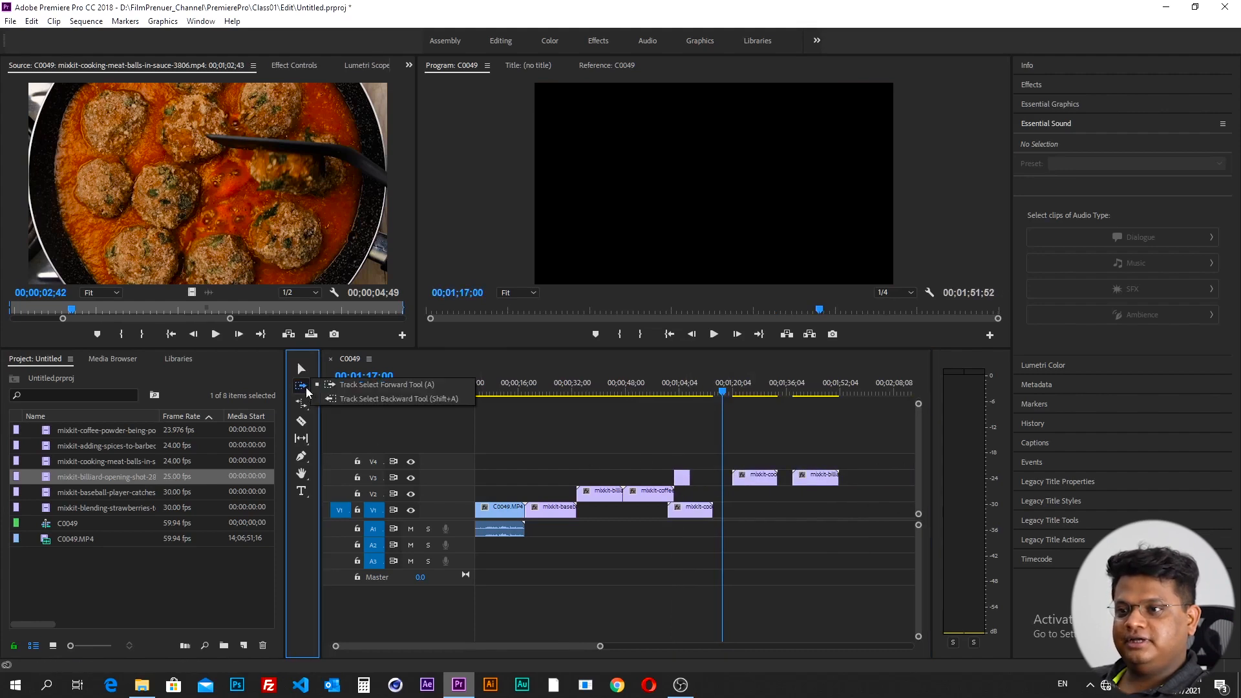
pyautogui.click(335, 386)
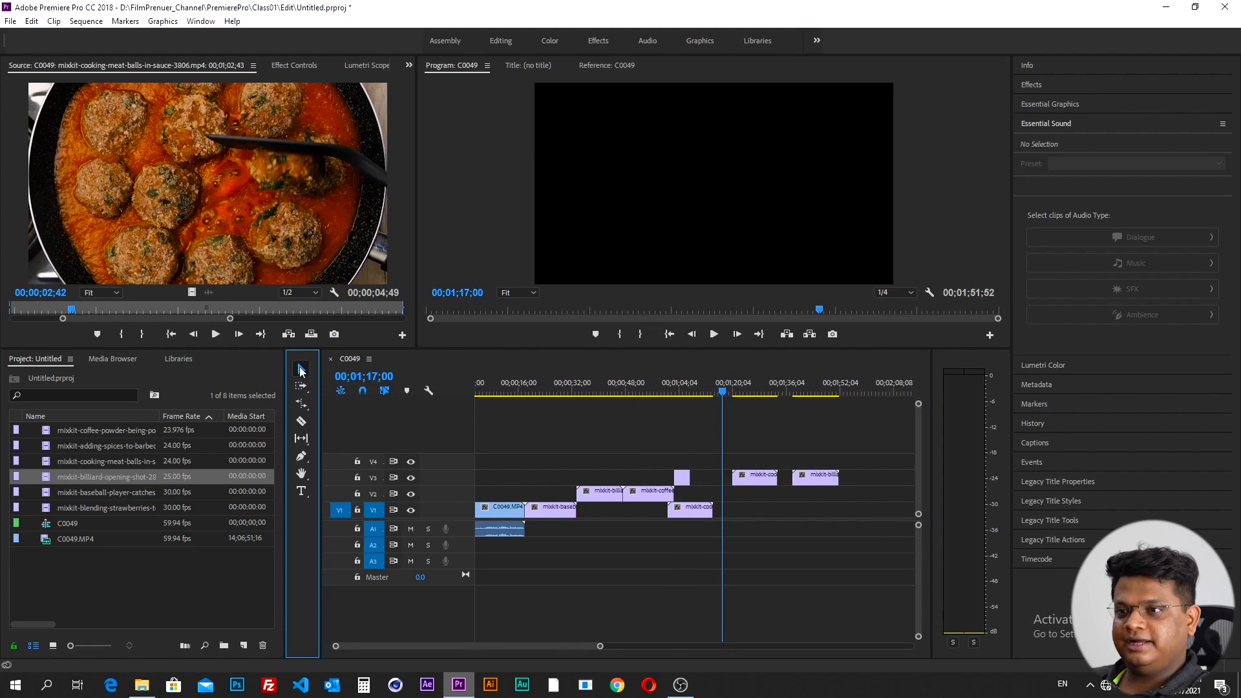
pyautogui.click(604, 474)
pyautogui.moveTo(613, 432); pyautogui.dragTo(736, 556)
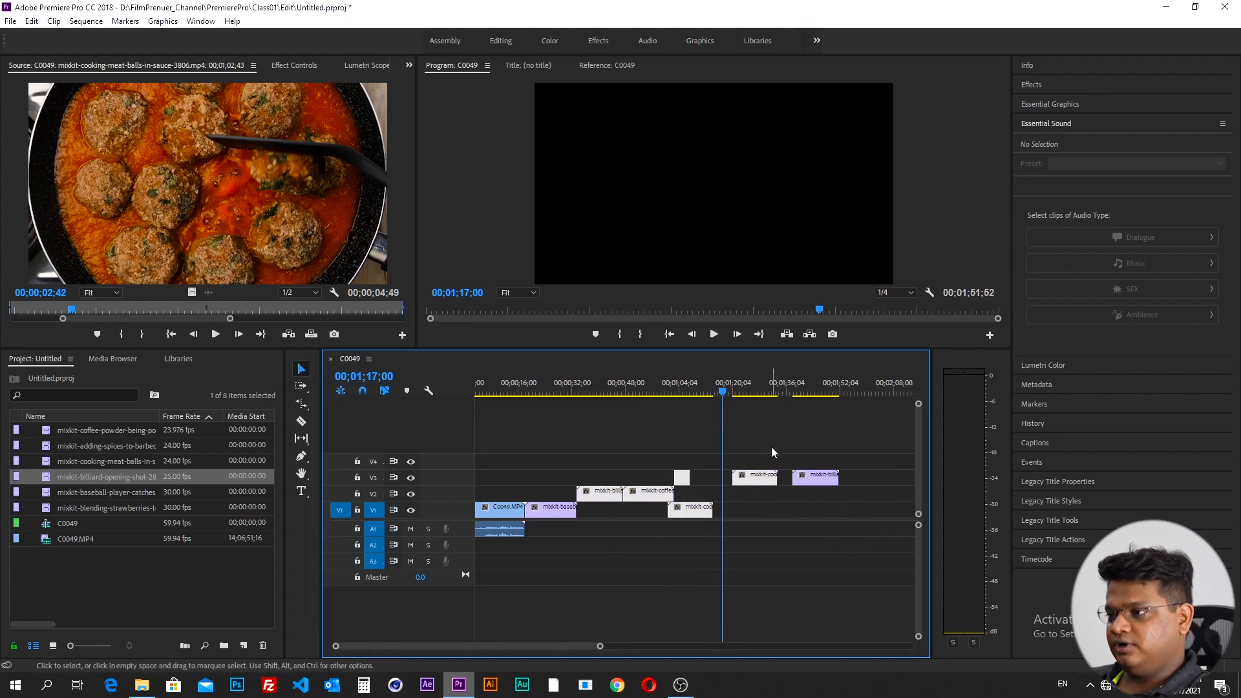
pyautogui.click(808, 449)
pyautogui.moveTo(790, 411); pyautogui.dragTo(650, 561)
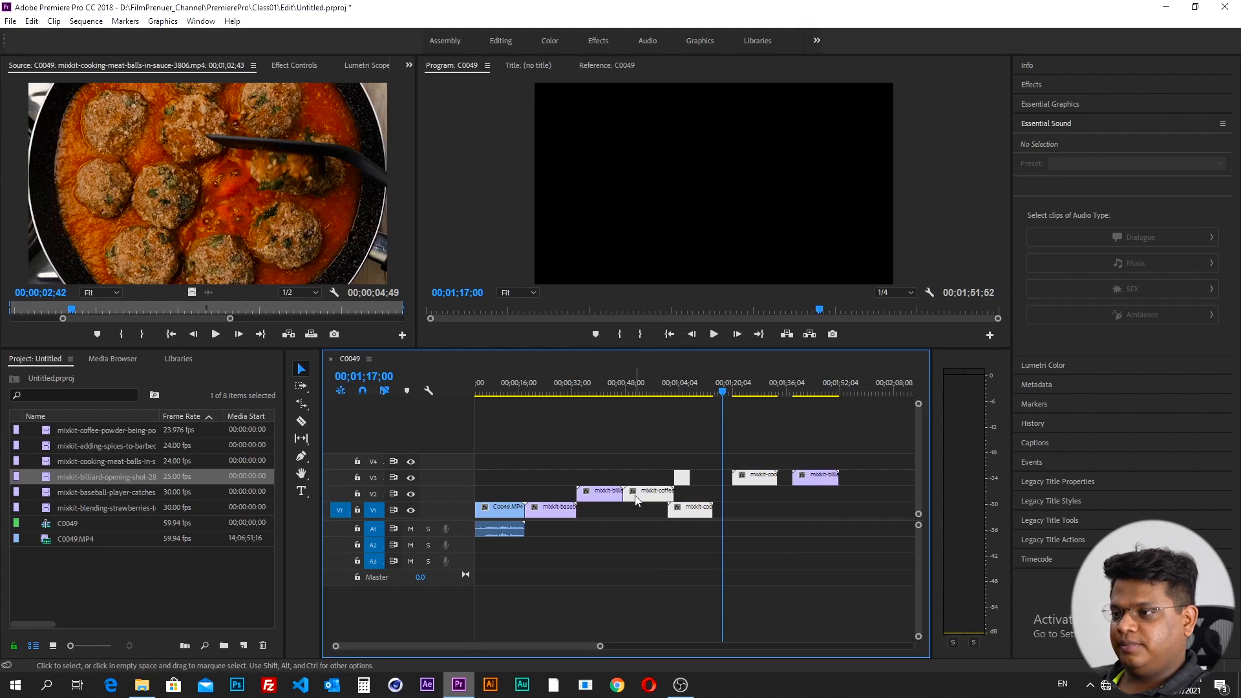
pyautogui.moveTo(648, 498); pyautogui.dragTo(665, 502)
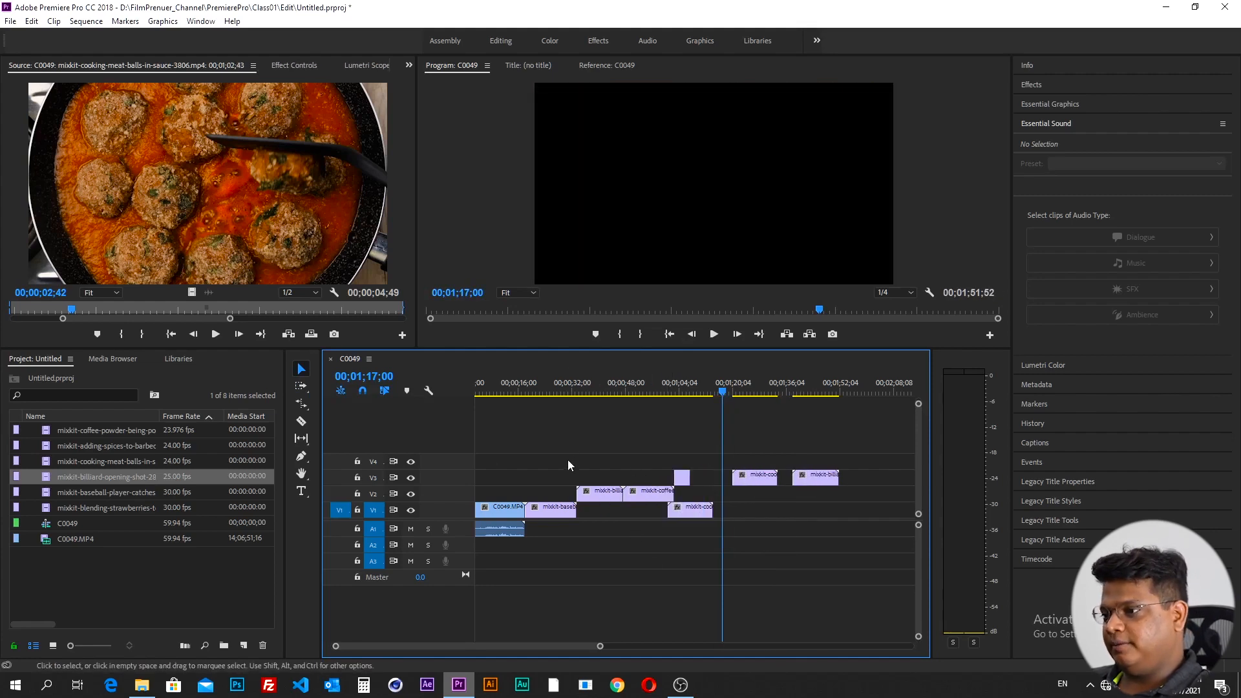
# - Try duplicating all the timeline clips further along the sequence, undo the copies and clear the selection
pyautogui.moveTo(525, 432); pyautogui.dragTo(843, 549)
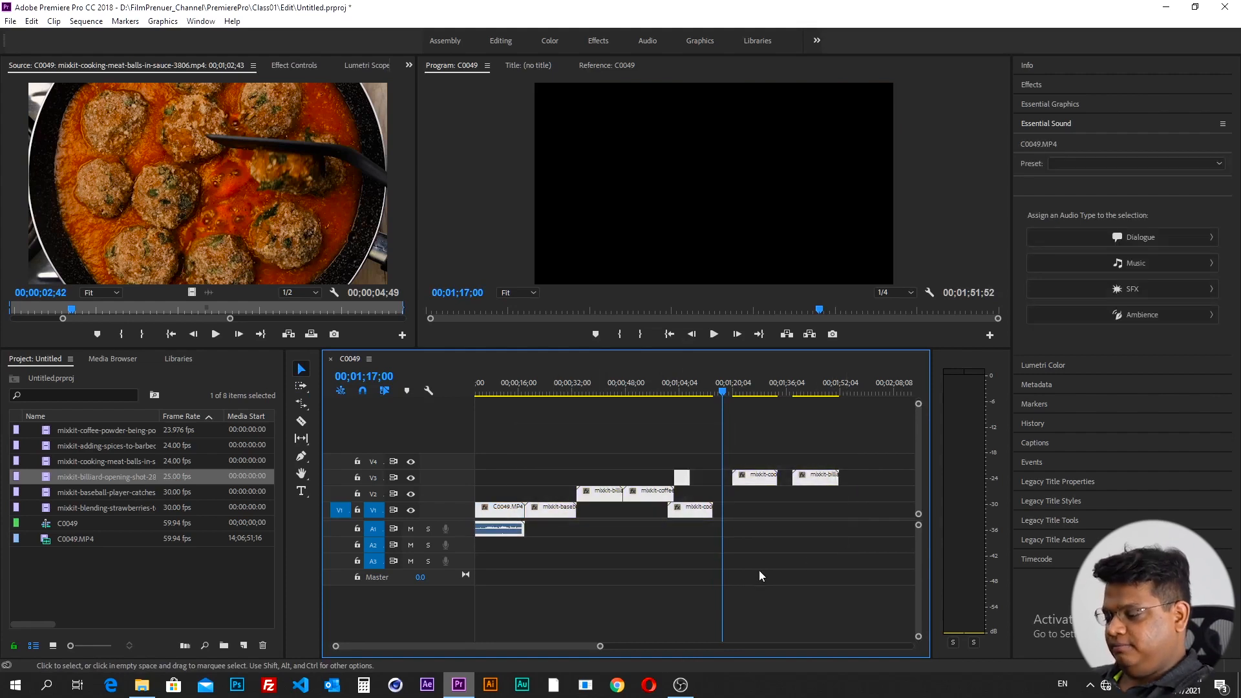
pyautogui.press('-')
pyautogui.press('-')
pyautogui.moveTo(524, 498); pyautogui.dragTo(657, 436)
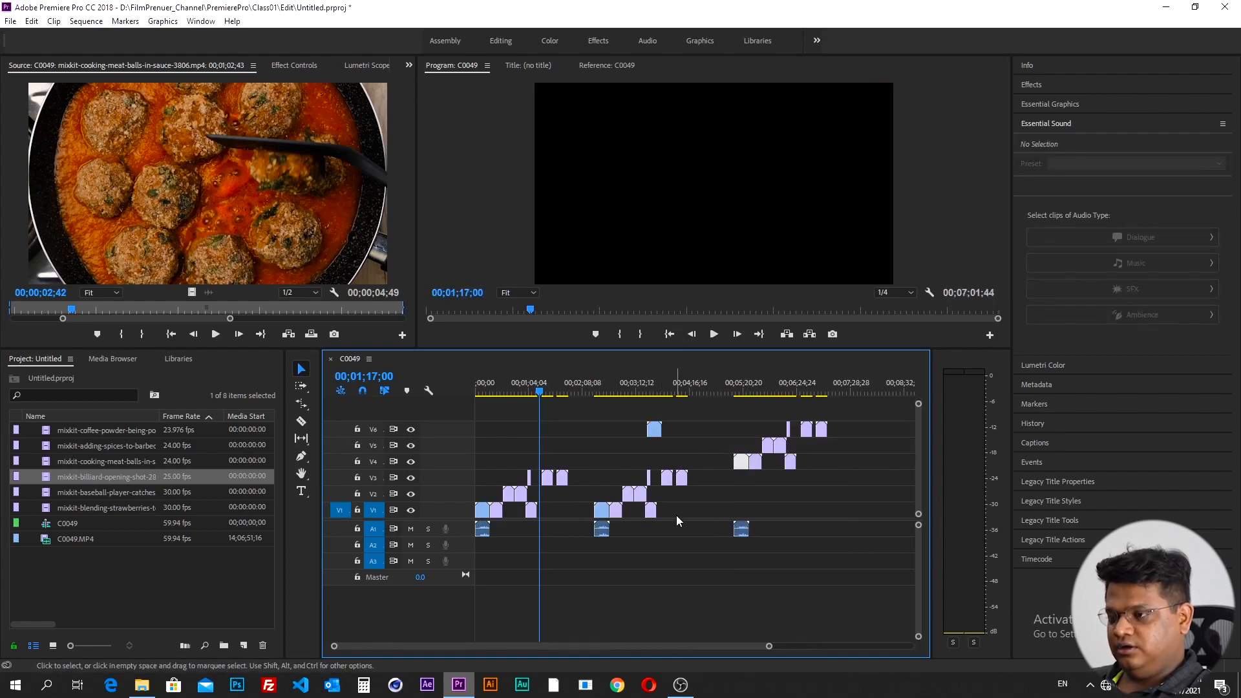
pyautogui.hotkey('ctrl', 'z')
pyautogui.hotkey('ctrl', 'z')
pyautogui.moveTo(615, 427); pyautogui.dragTo(498, 540)
pyautogui.scroll(2, 499, 541)
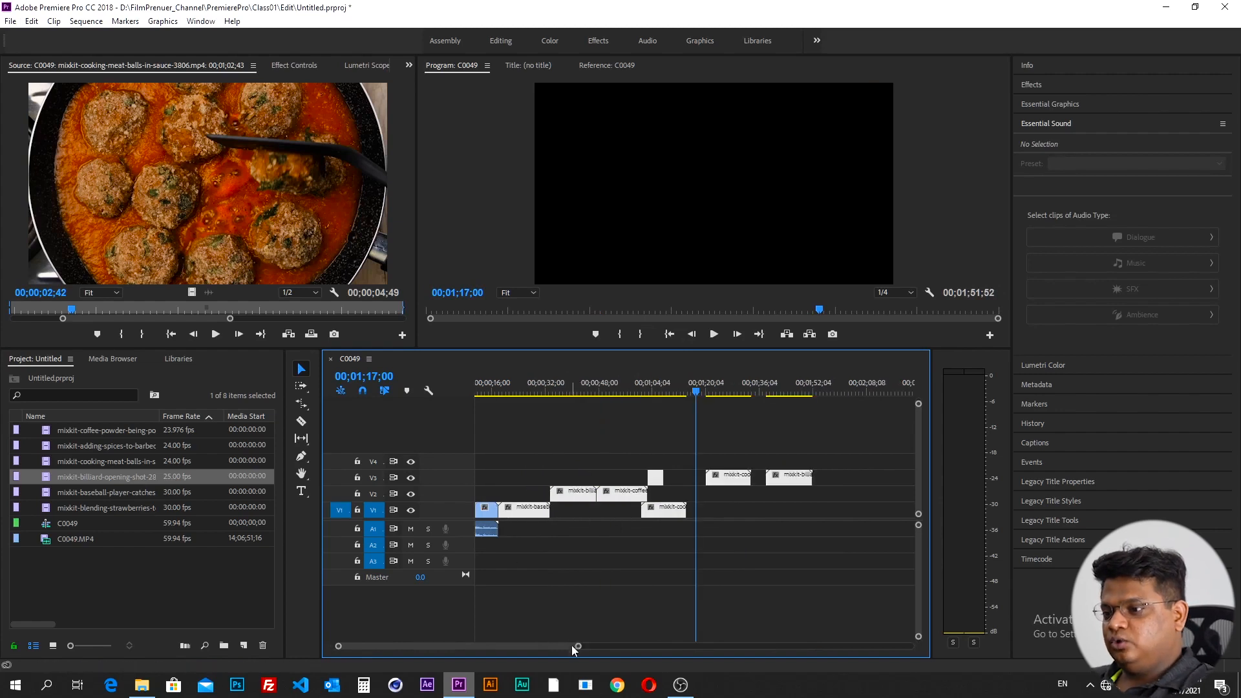
pyautogui.moveTo(555, 647); pyautogui.dragTo(543, 647)
pyautogui.click(541, 586)
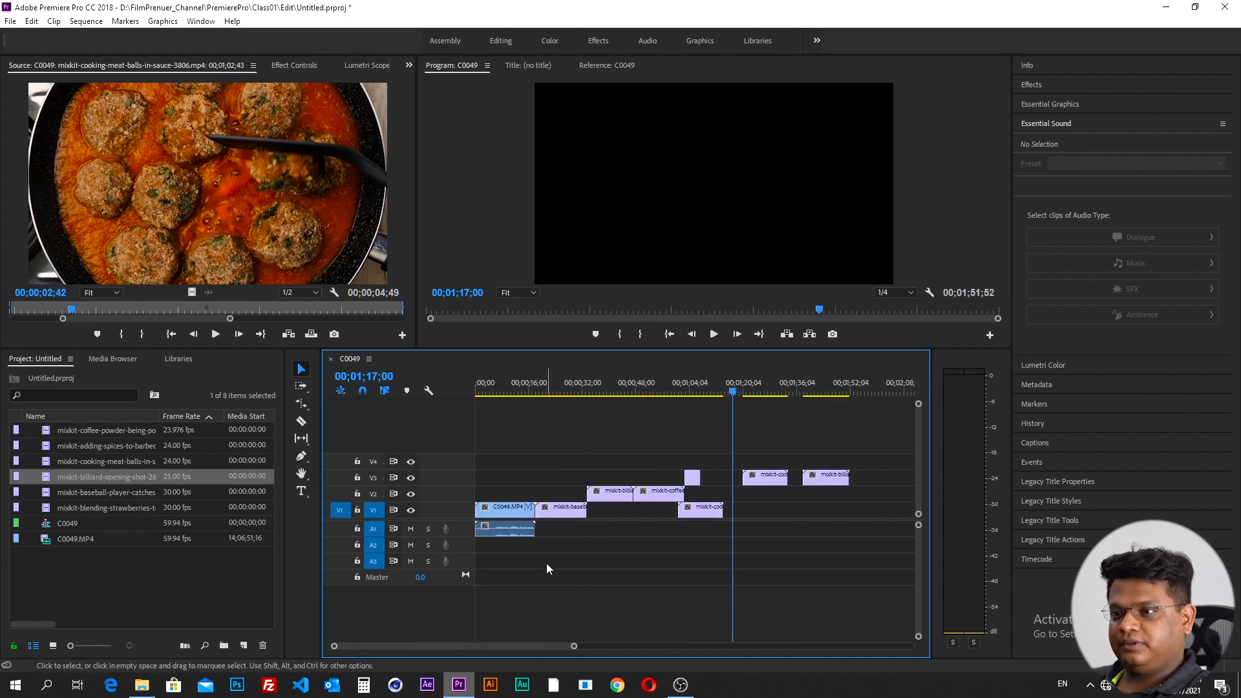
# - Select every clip from the V1 baseball clip onward with the Track Select Forward tool, and return to the Selection tool
pyautogui.click(300, 387)
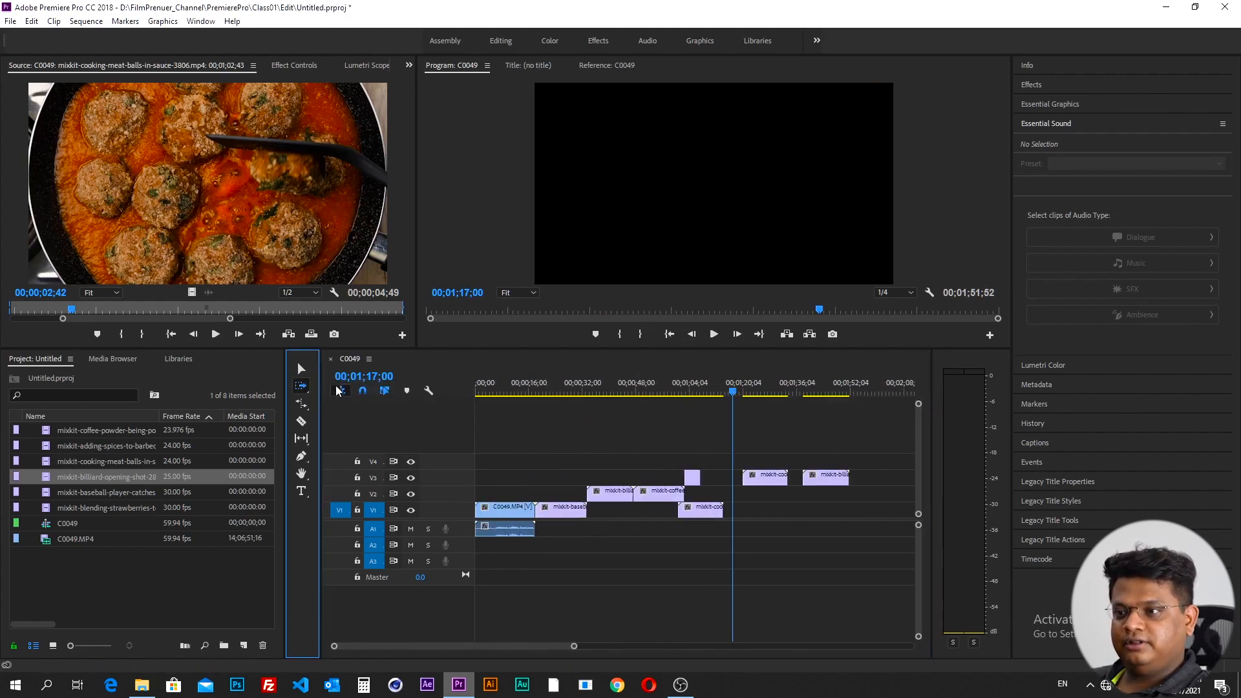
pyautogui.click(555, 511)
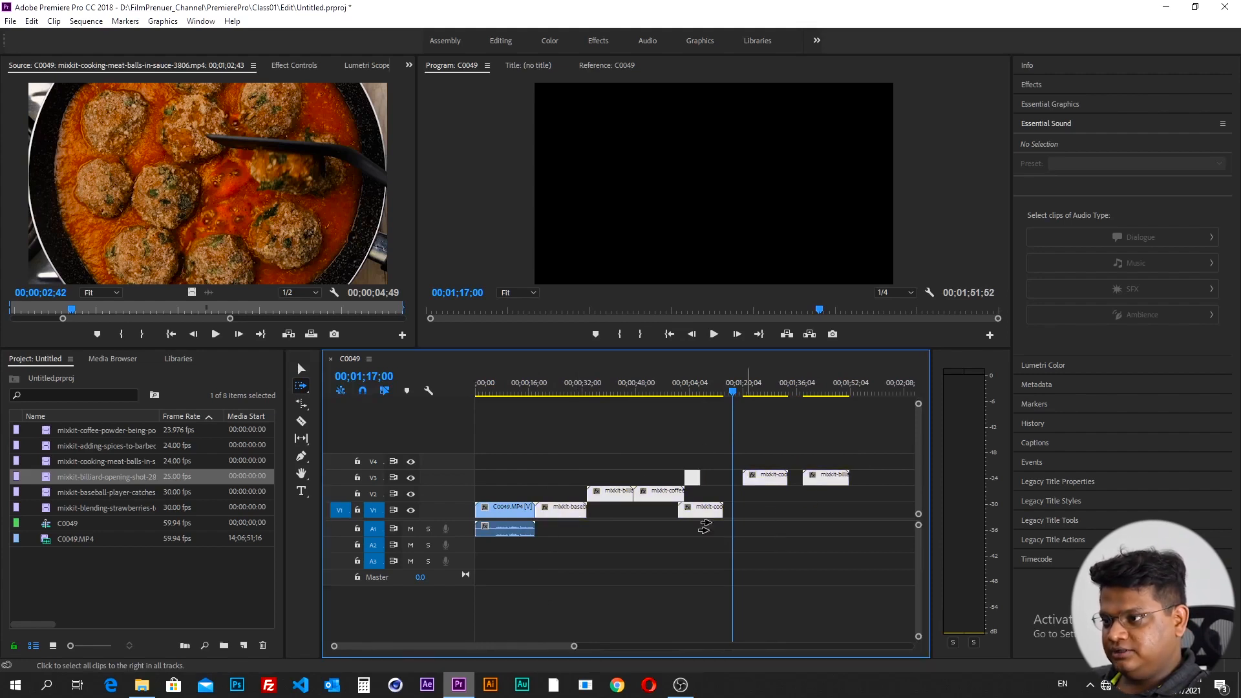
pyautogui.moveTo(562, 514)
pyautogui.mouseDown()
pyautogui.moveTo(683, 517)
pyautogui.moveTo(571, 534)
pyautogui.mouseUp()
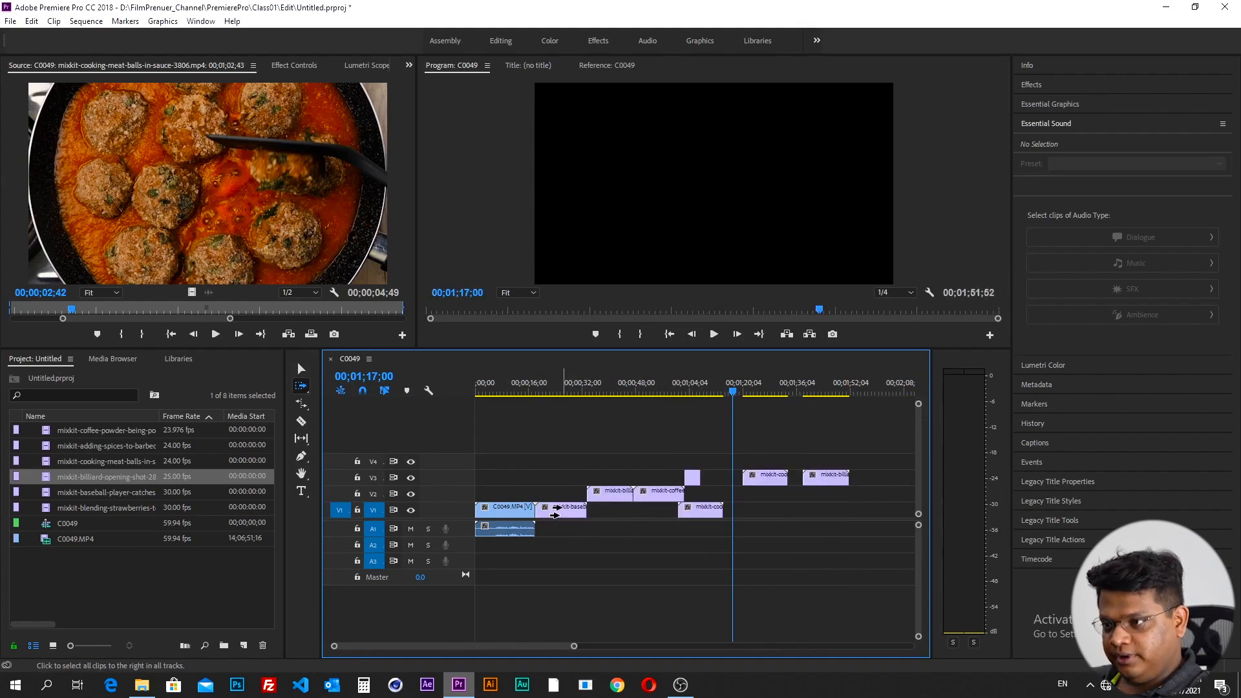
pyautogui.click(556, 511)
pyautogui.moveTo(560, 510)
pyautogui.mouseDown()
pyautogui.moveTo(543, 513)
pyautogui.moveTo(591, 510)
pyautogui.moveTo(540, 508)
pyautogui.mouseUp()
pyautogui.press('super+space')
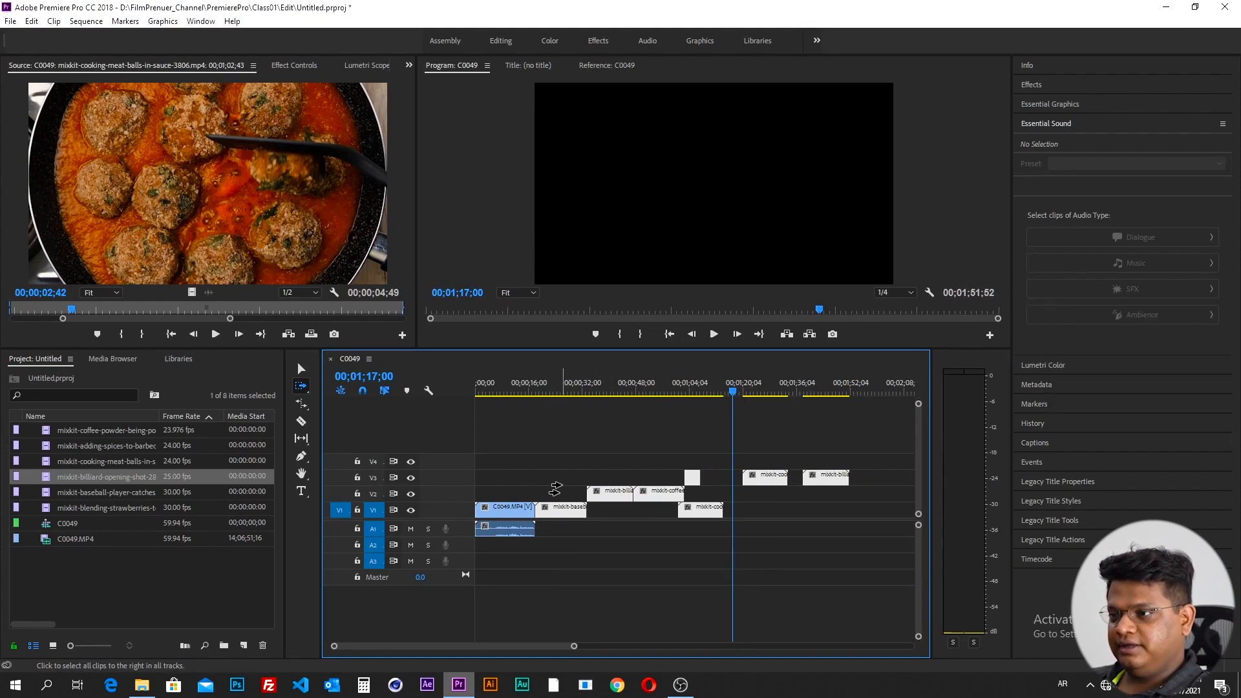
pyautogui.press('v')
pyautogui.click(456, 449)
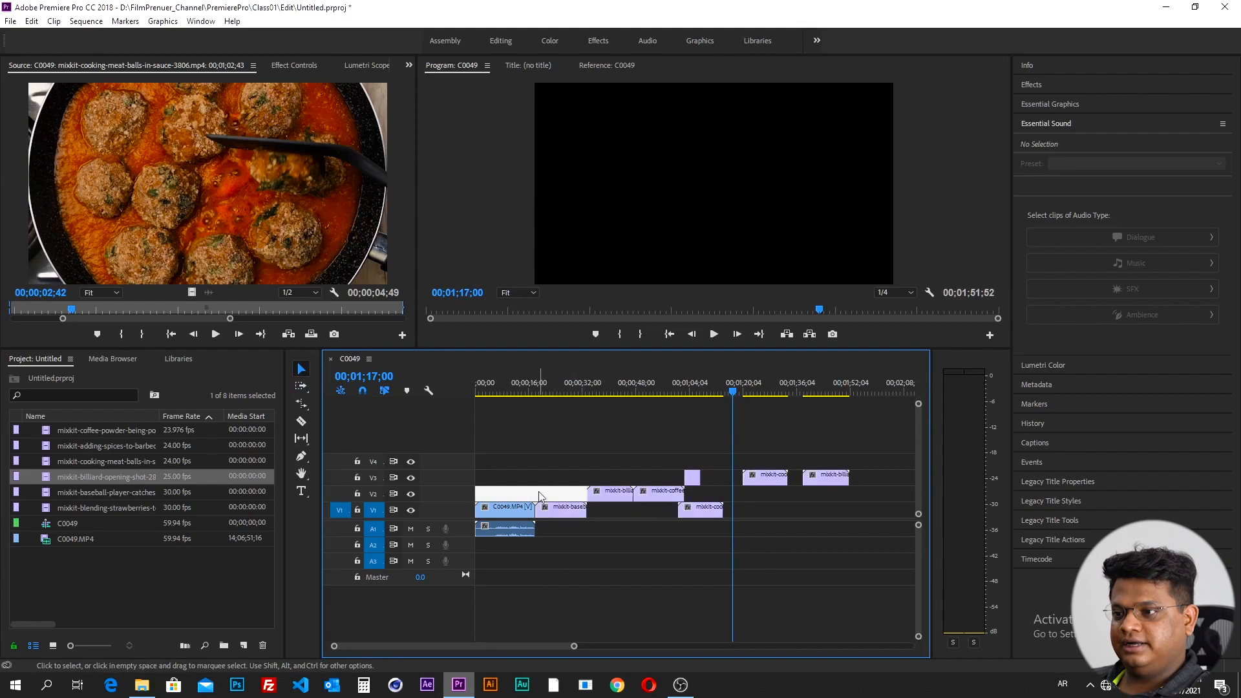
# - Move the clips from the V1 baseball clip onward later and back again with Track Select Forward, and put the playhead at 00;00;20;50
pyautogui.click(300, 386)
pyautogui.moveTo(562, 508); pyautogui.dragTo(679, 517)
pyautogui.moveTo(743, 521); pyautogui.dragTo(561, 517)
pyautogui.moveTo(564, 402); pyautogui.dragTo(544, 395)
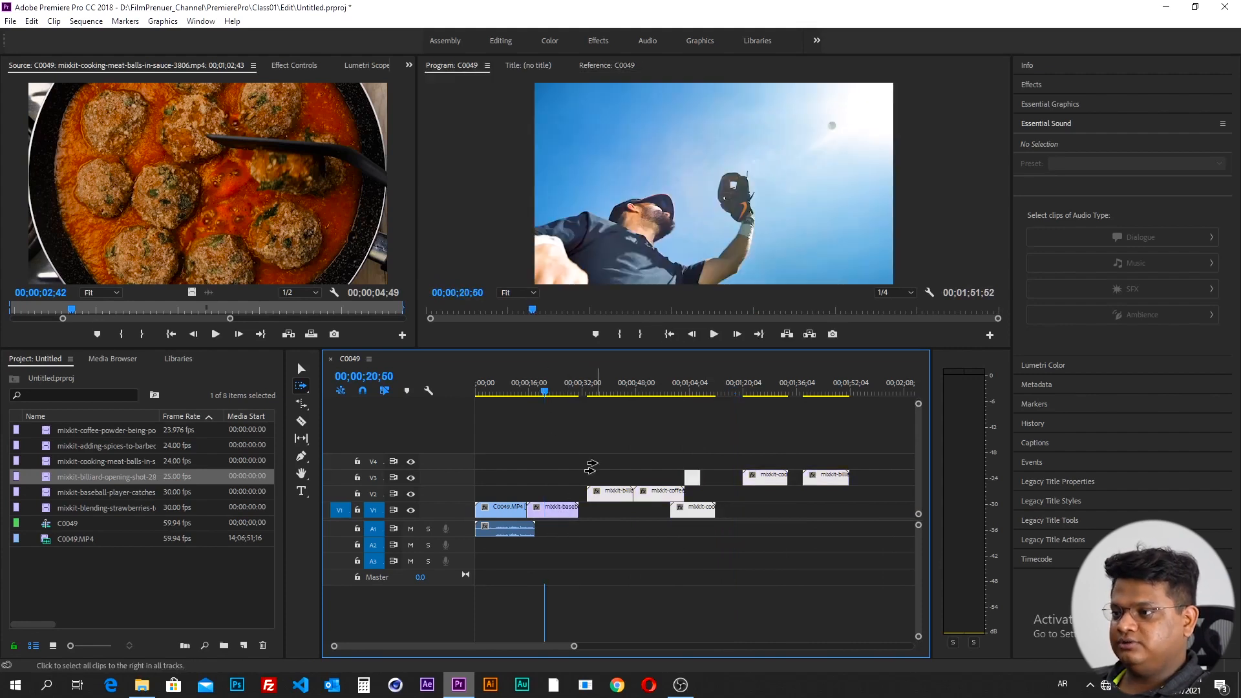
# - Select all clips after the baseball clip across V1 to V3 with a Selection tool marquee, and clear the selection
pyautogui.click(301, 369)
pyautogui.click(680, 479)
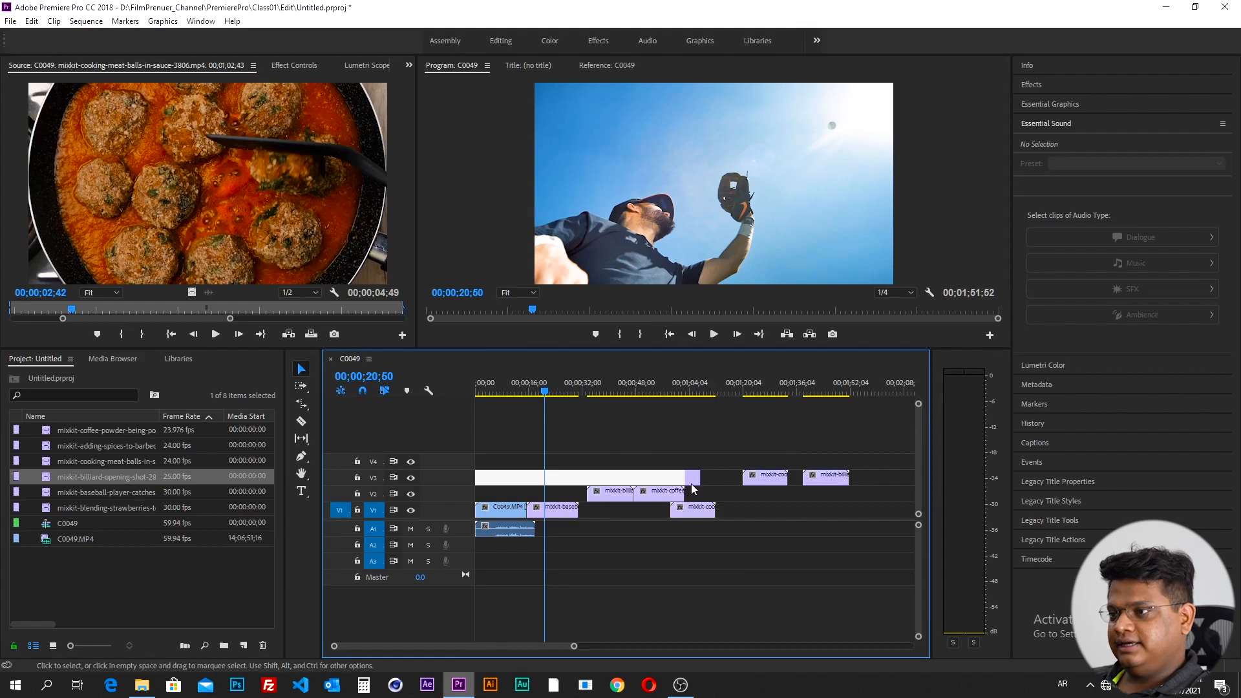
pyautogui.moveTo(858, 450); pyautogui.dragTo(589, 517)
pyautogui.click(694, 539)
pyautogui.click(693, 477)
# - Lock track V3 and shift the V1 and V2 clips after the baseball clip about 31 seconds later with Track Select Forward
pyautogui.click(357, 477)
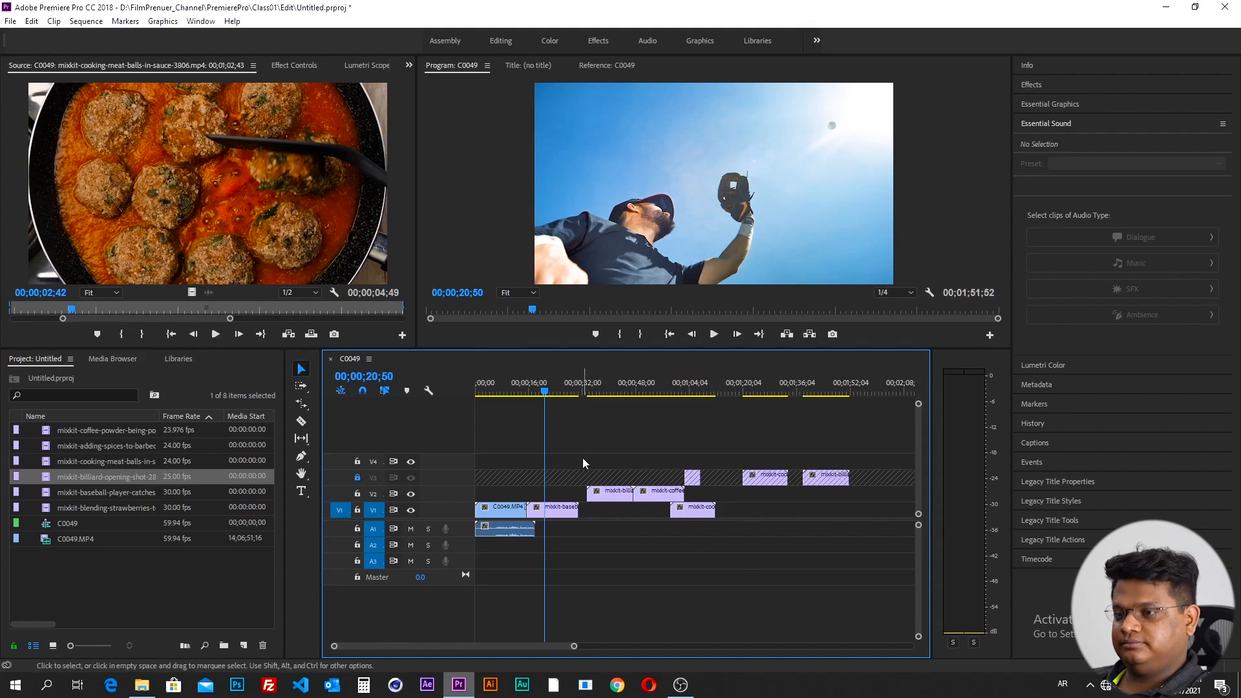
pyautogui.click(311, 388)
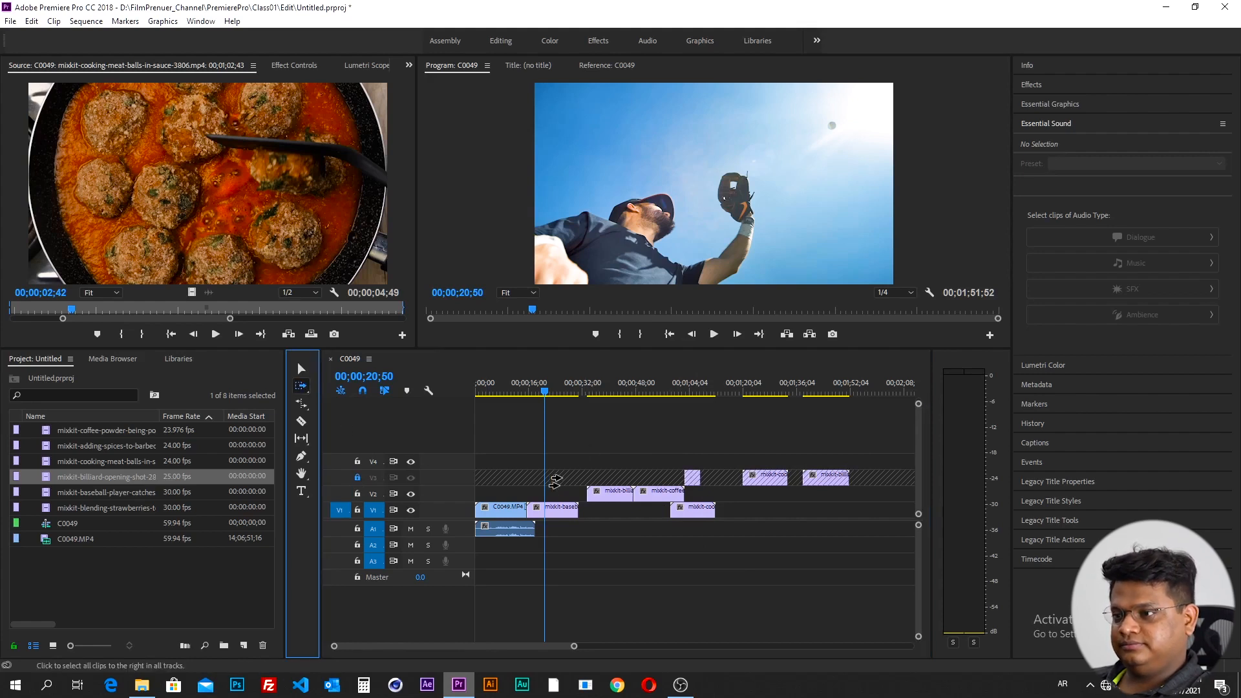
pyautogui.moveTo(559, 515); pyautogui.dragTo(725, 510)
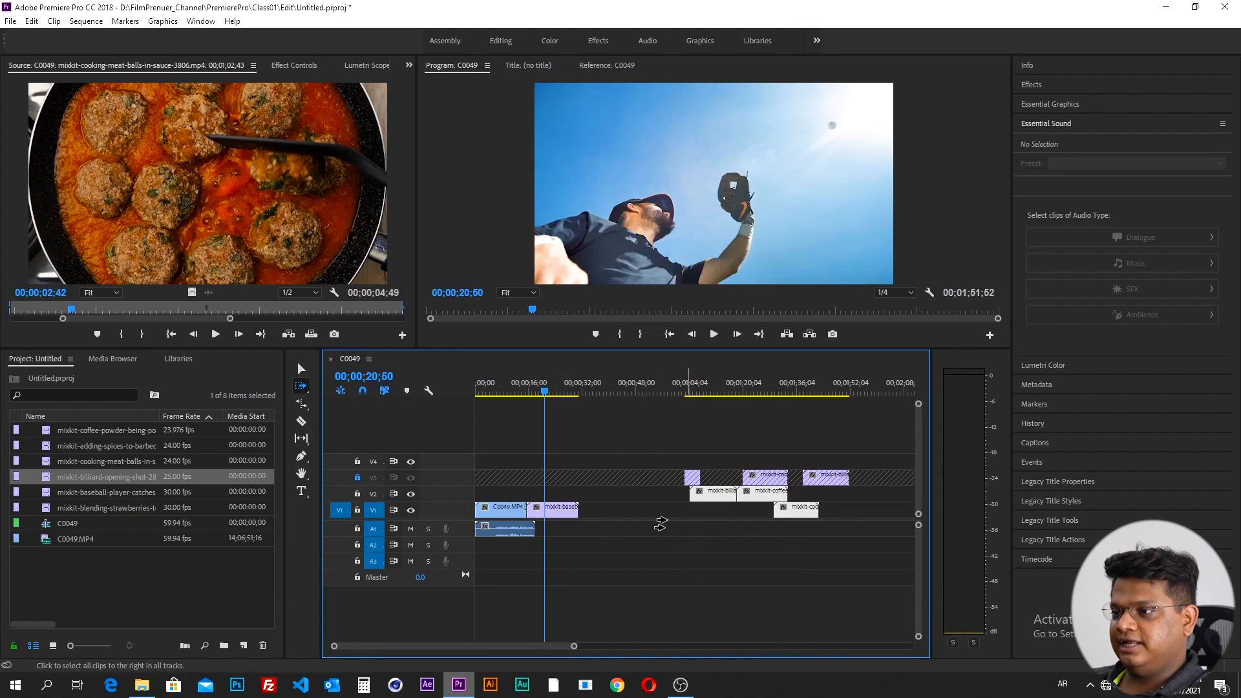
# - Select all unlocked clips with the Track Select Backward tool and move them about 32 seconds later
pyautogui.click(303, 391)
pyautogui.click(343, 400)
pyautogui.click(589, 509)
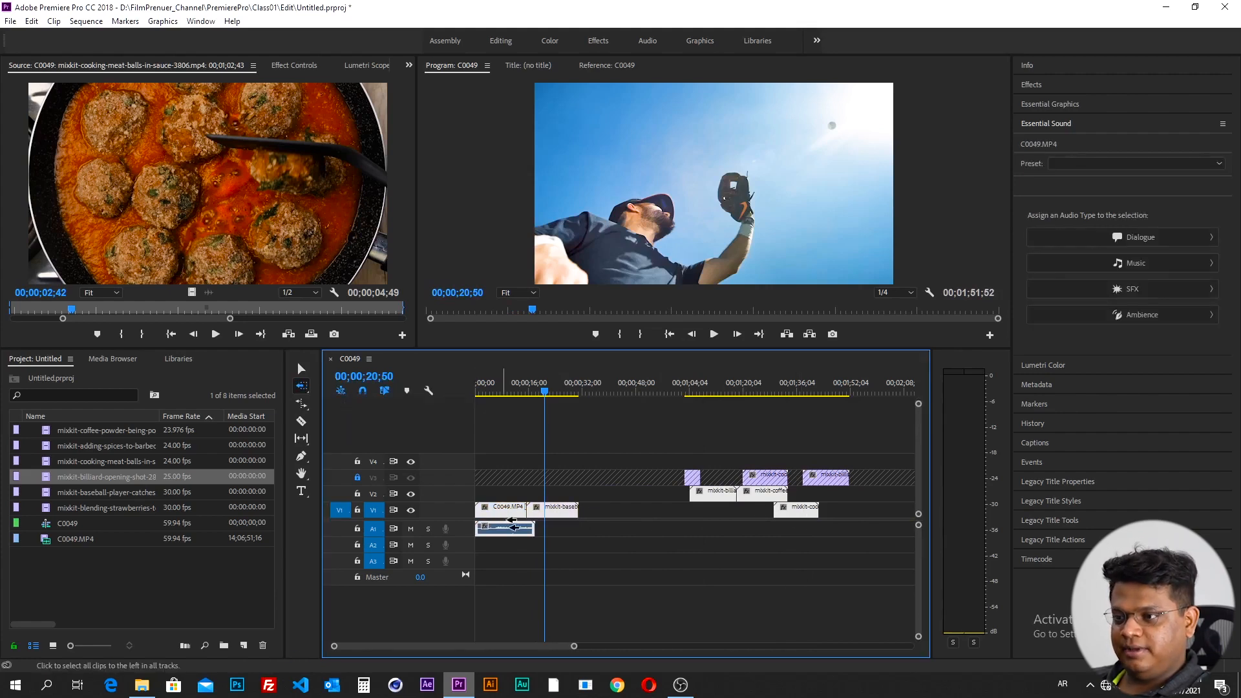
pyautogui.moveTo(808, 510); pyautogui.dragTo(900, 513)
pyautogui.click(299, 388)
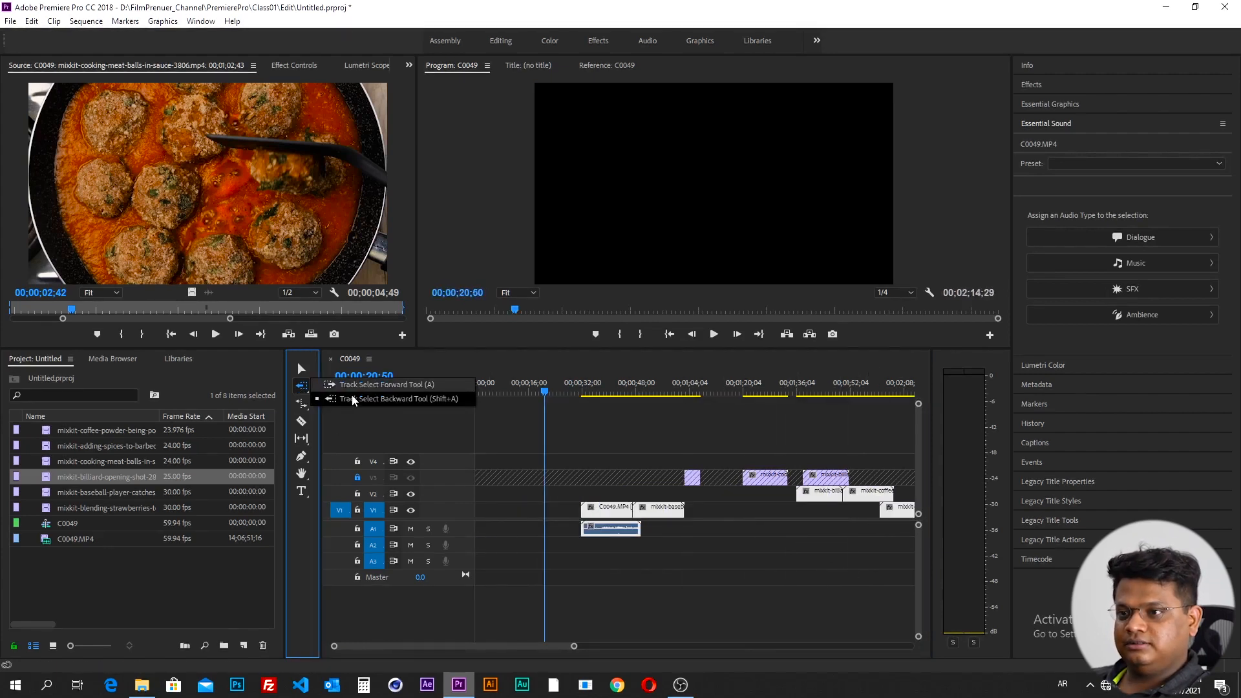
pyautogui.click(350, 400)
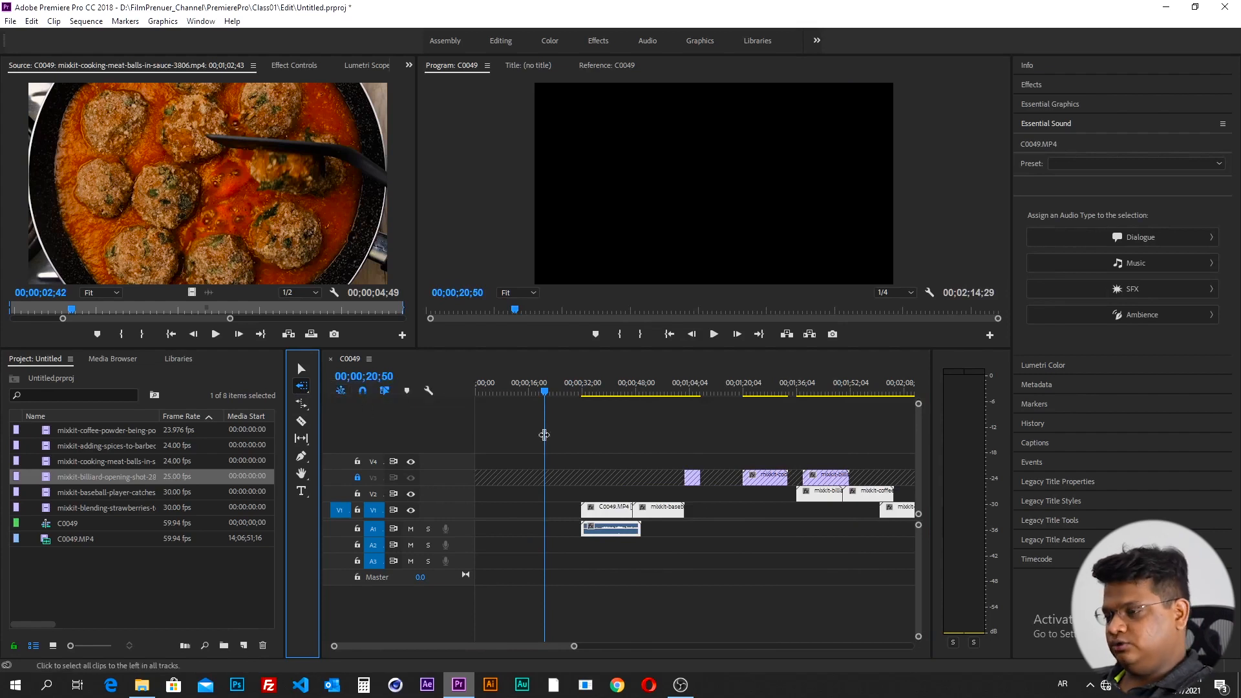
# - Try moving the unlocked clips from the baseball clip onward later with Track Select Forward, and undo the move
pyautogui.press('-')
pyautogui.press('=')
pyautogui.press('-')
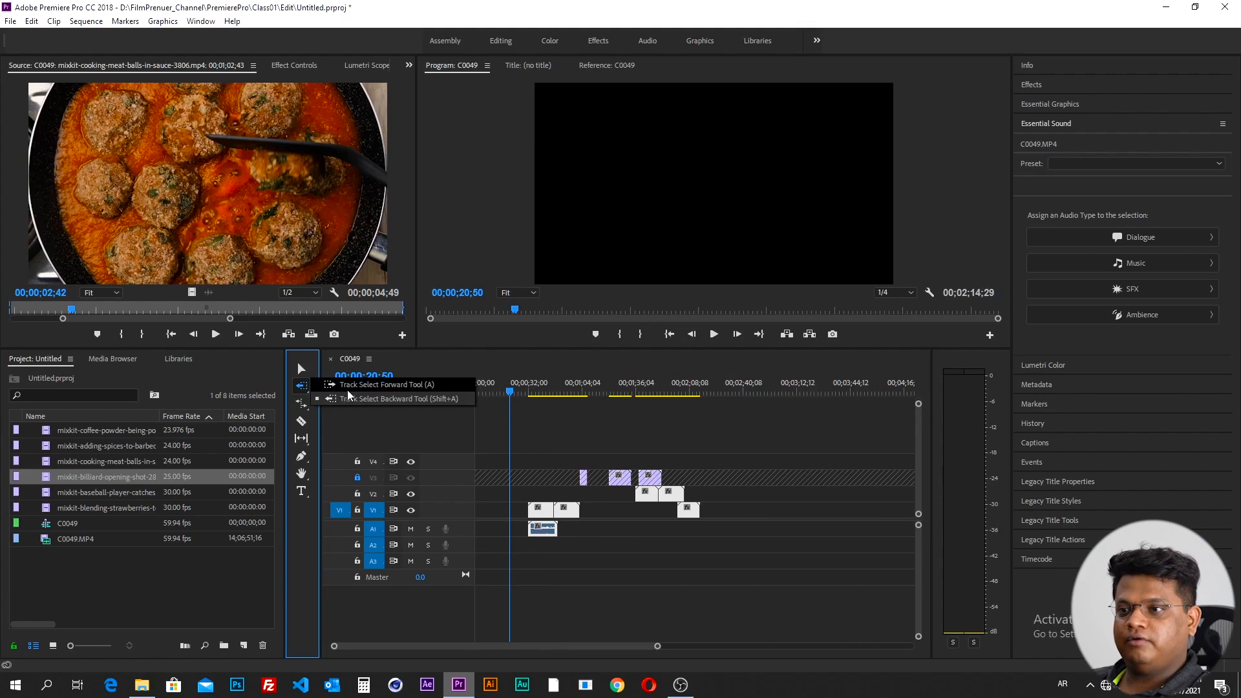
pyautogui.moveTo(556, 516); pyautogui.dragTo(636, 524)
pyautogui.hotkey('ctrl', 'z')
# - Unlock V3 and shift all clips after its short first clip earlier to close that gap, then clear the selection with the Selection tool
pyautogui.click(357, 478)
pyautogui.click(582, 480)
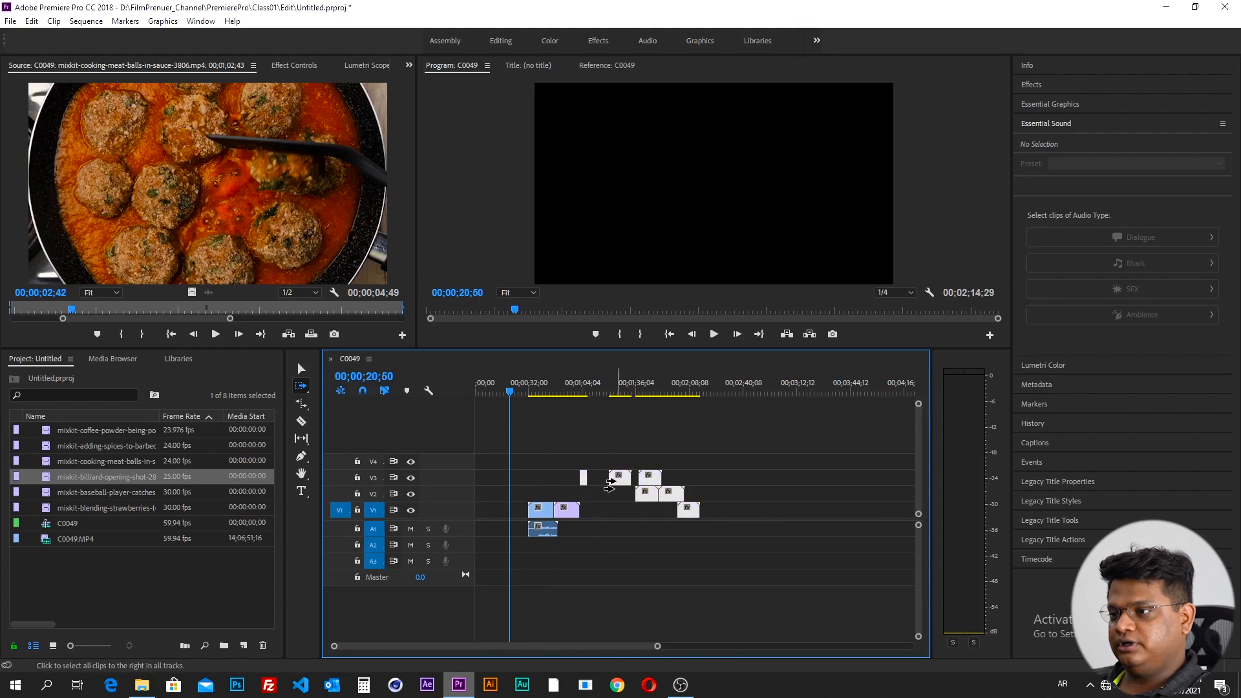
pyautogui.moveTo(626, 483)
pyautogui.mouseDown()
pyautogui.moveTo(675, 484)
pyautogui.moveTo(610, 487)
pyautogui.mouseUp()
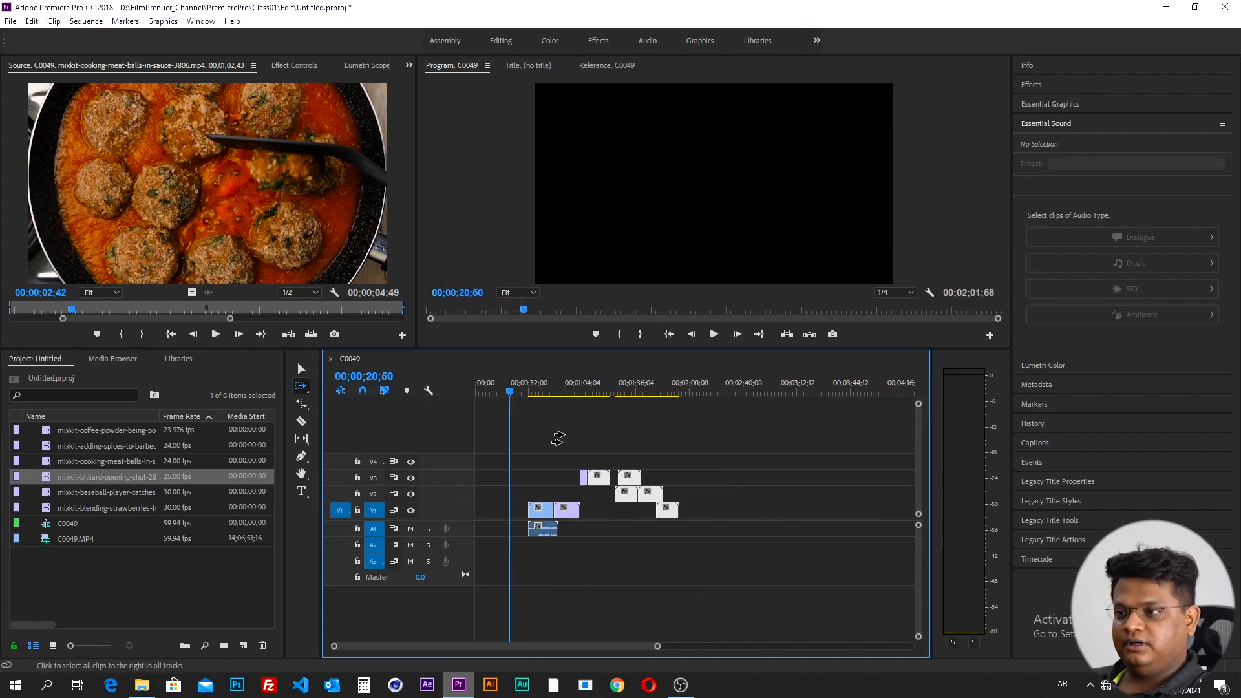
pyautogui.click(301, 370)
pyautogui.click(580, 441)
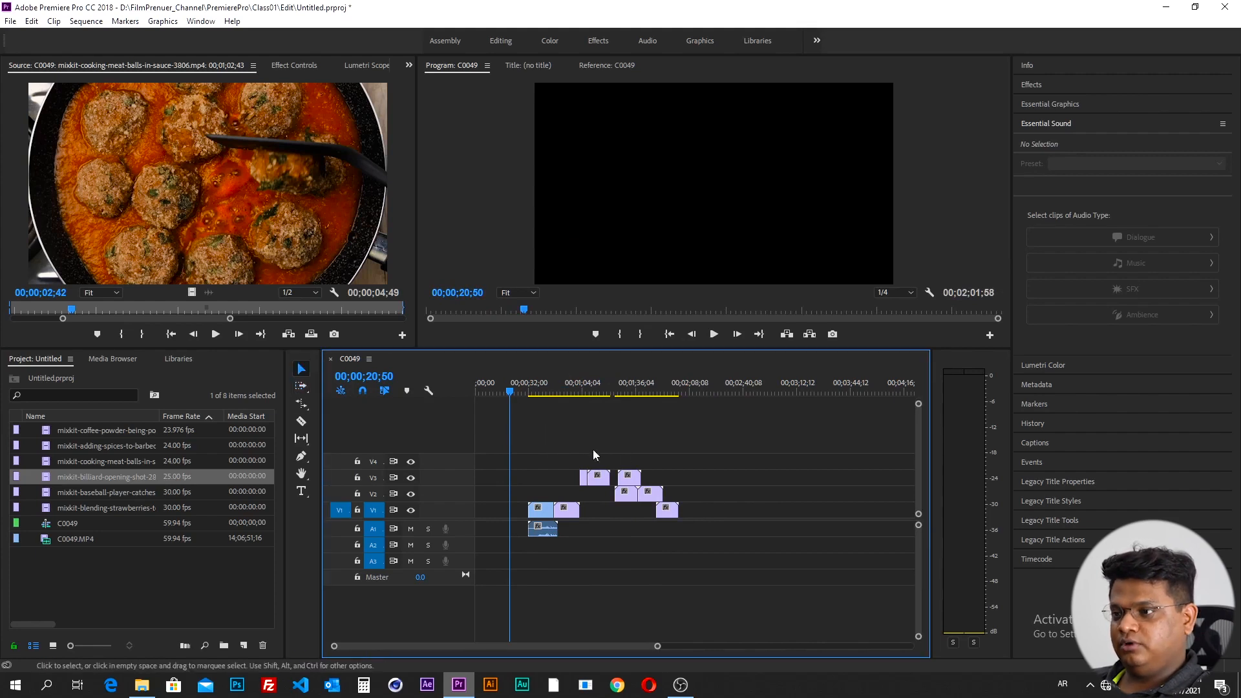
# - Select all the clips with a marquee and move them so C0049.MP4 starts at the beginning of the sequence
pyautogui.moveTo(701, 436); pyautogui.dragTo(525, 573)
pyautogui.moveTo(546, 510); pyautogui.dragTo(485, 519)
pyautogui.click(646, 457)
pyautogui.moveTo(669, 484); pyautogui.dragTo(532, 556)
pyautogui.moveTo(544, 482); pyautogui.dragTo(553, 517)
pyautogui.moveTo(642, 451); pyautogui.dragTo(537, 534)
pyautogui.click(570, 496)
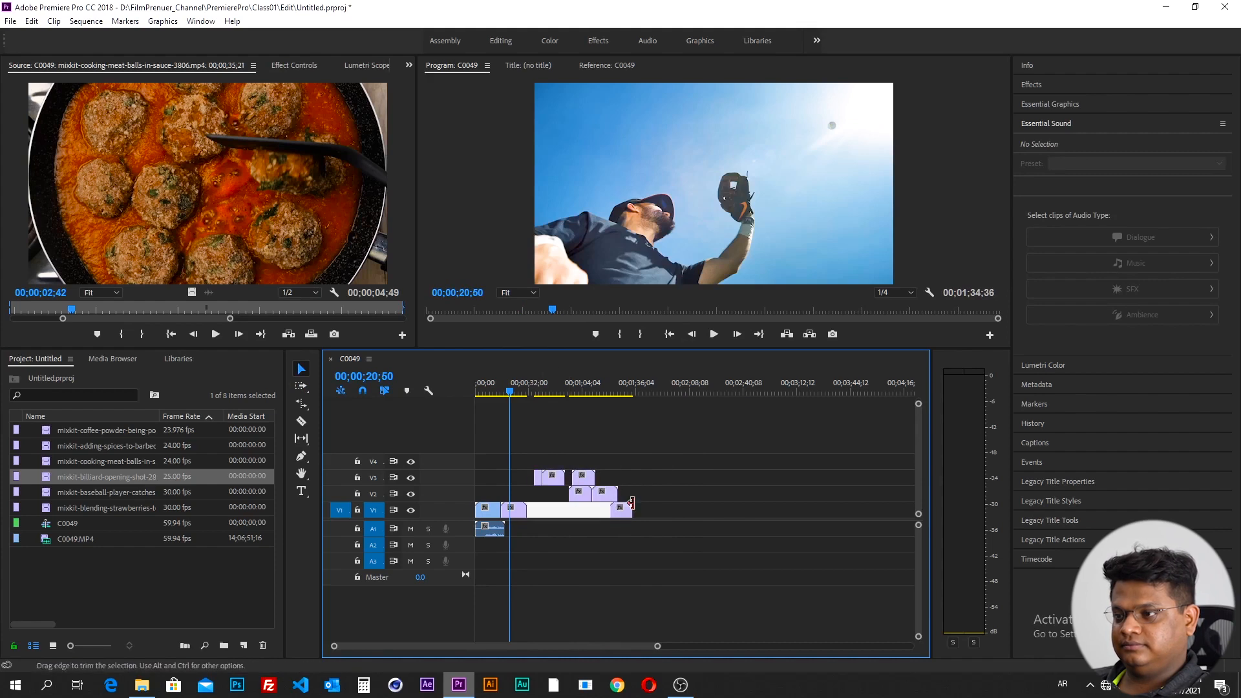
# - Delete the V2 coffee clip and line up the meatball and billiard clips end to end after the baseball clip on V1
pyautogui.click(602, 497)
pyautogui.press('Delete')
pyautogui.click(581, 497)
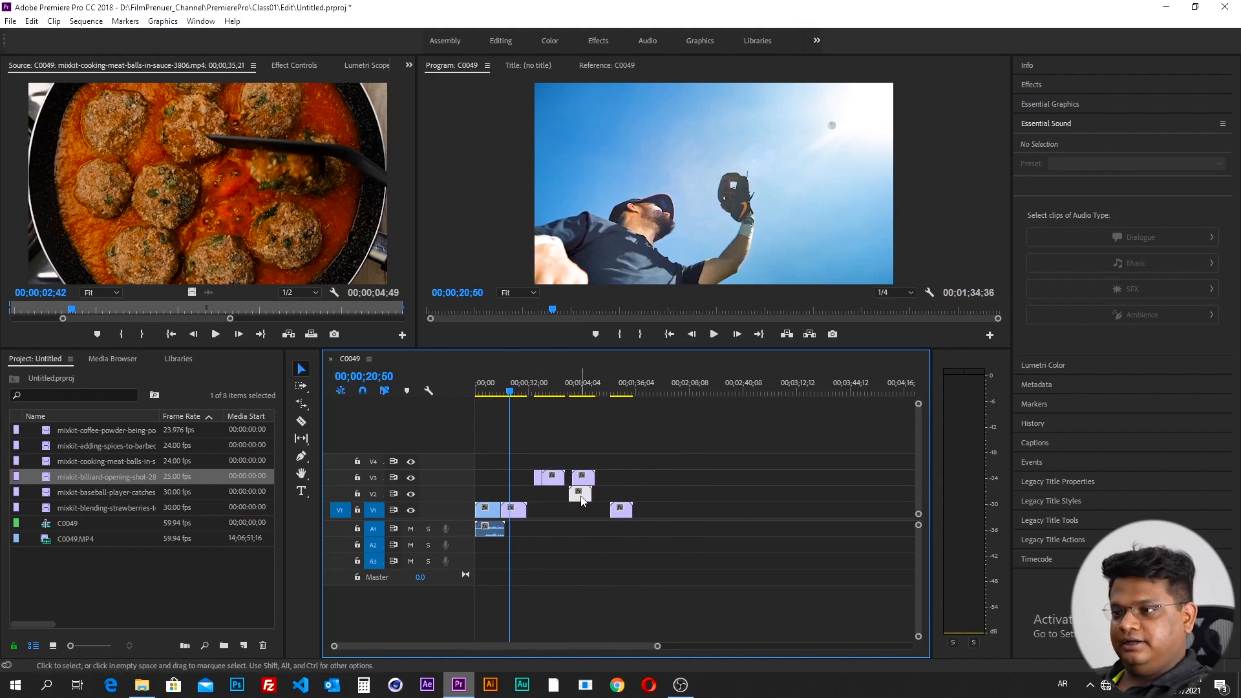
pyautogui.moveTo(588, 483); pyautogui.dragTo(544, 516)
pyautogui.moveTo(620, 513); pyautogui.dragTo(569, 514)
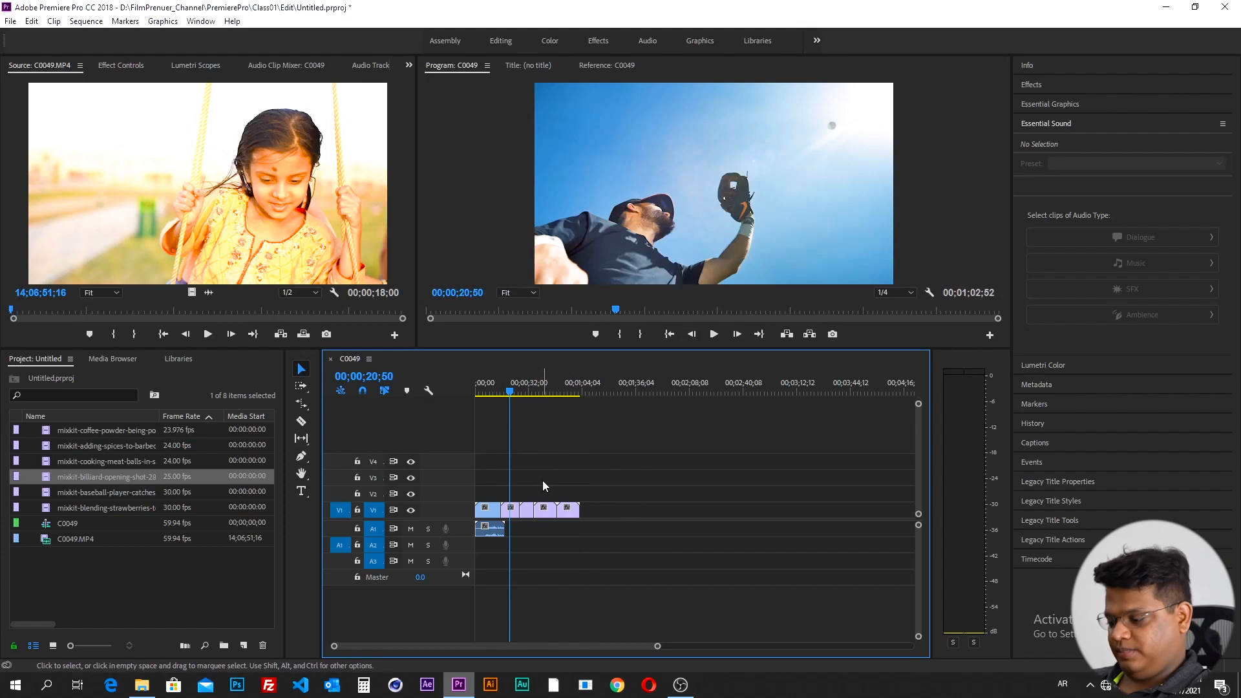
# - Put the playhead at 00;00;26;38, on the cut between the baseball and meatball clips
pyautogui.press('=')
pyautogui.press('=')
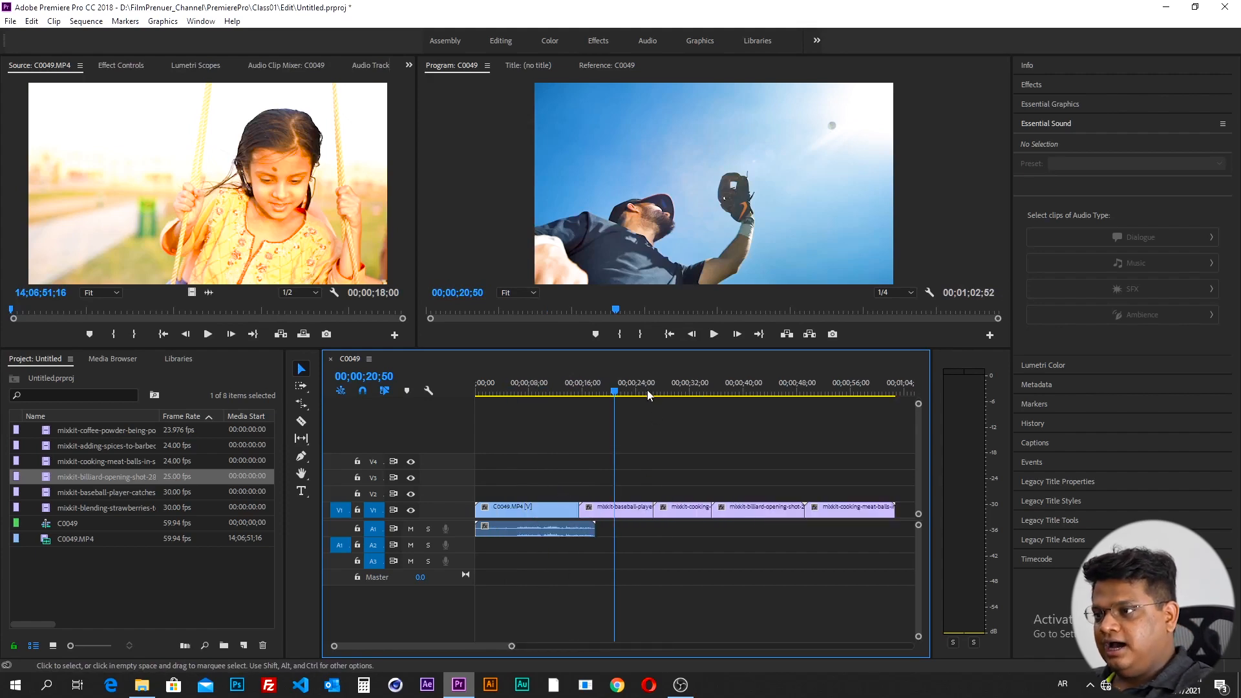
pyautogui.click(657, 392)
pyautogui.moveTo(657, 392); pyautogui.dragTo(654, 393)
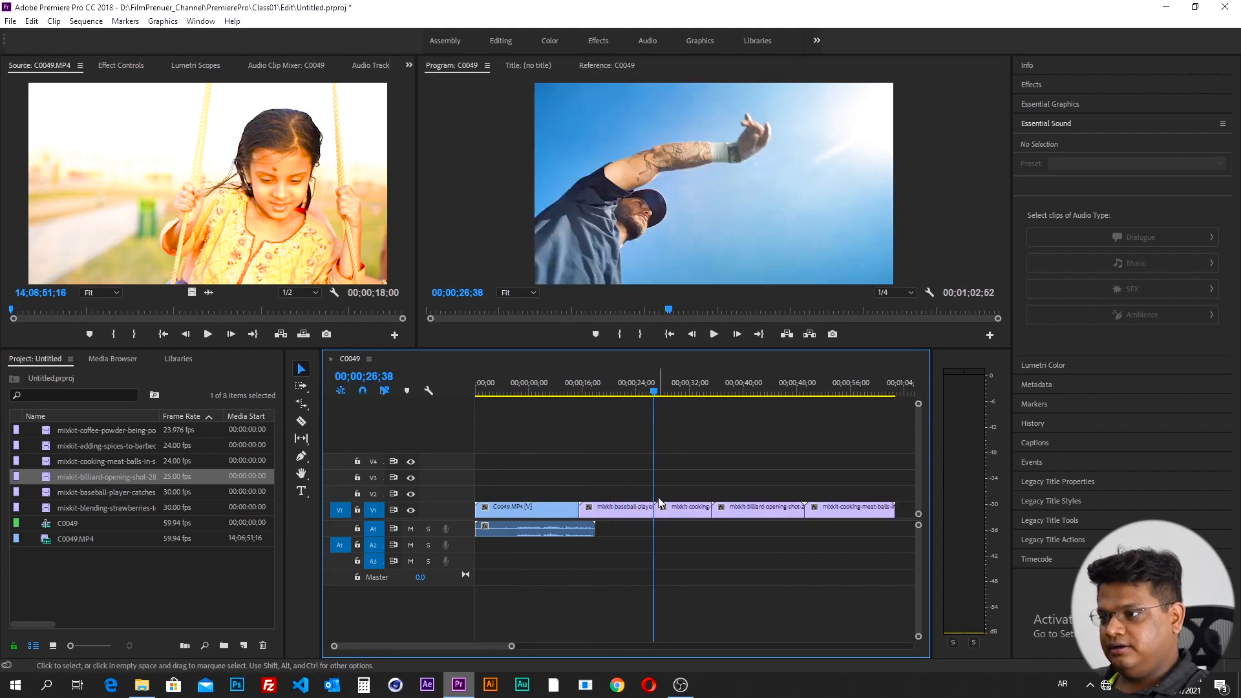
# - Open a gap on V1 after the baseball clip by shifting all following clips later with Track Select Forward
pyautogui.click(301, 386)
pyautogui.click(683, 528)
pyautogui.moveTo(684, 521); pyautogui.dragTo(775, 520)
# - Place the blending-strawberries clip in the gap at the playhead and pull the following clips back against its end
pyautogui.click(95, 568)
pyautogui.moveTo(106, 507); pyautogui.dragTo(660, 520)
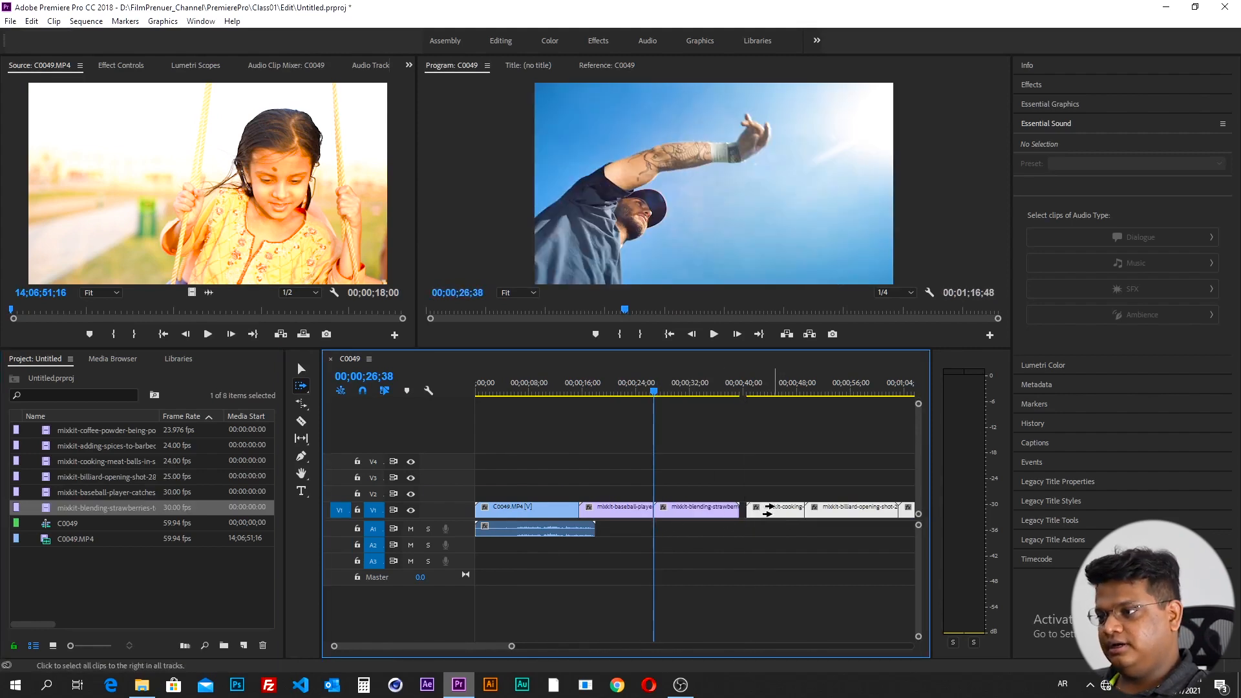
pyautogui.moveTo(764, 507); pyautogui.dragTo(763, 540)
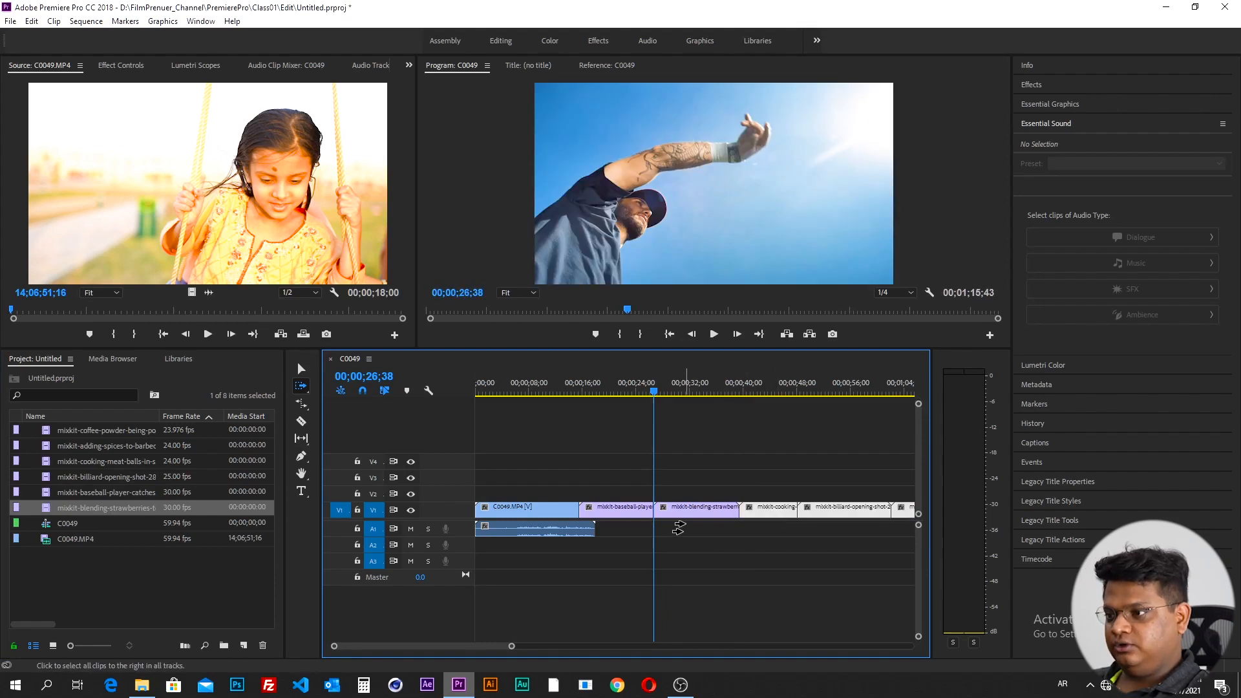
# - Undo the strawberries clip placement and both shifts of the following clips
pyautogui.hotkey('ctrl', 'z')
pyautogui.hotkey('ctrl', 'z')
pyautogui.hotkey('ctrl', 'z')
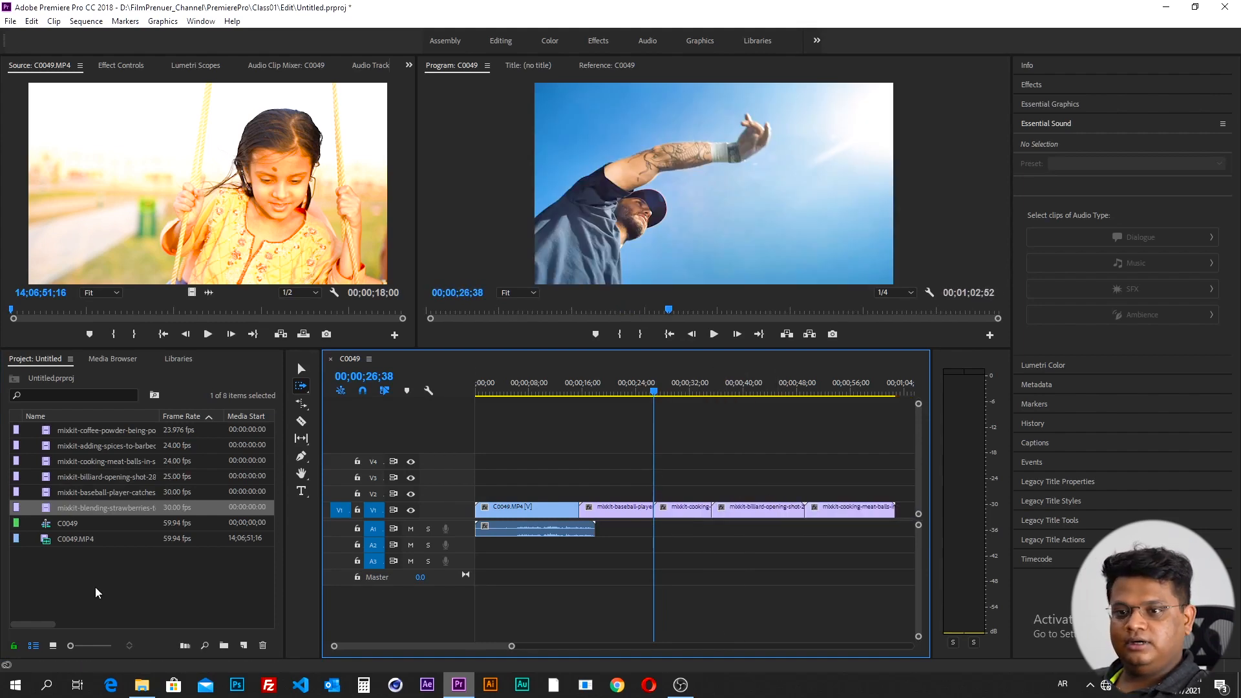
# - Try an insert edit of the blending-strawberries clip on V1 at 00;00;26;38, and undo it along with the final meatball clip's earlier move
pyautogui.click(95, 587)
pyautogui.click(48, 507)
pyautogui.moveTo(48, 507); pyautogui.dragTo(660, 491)
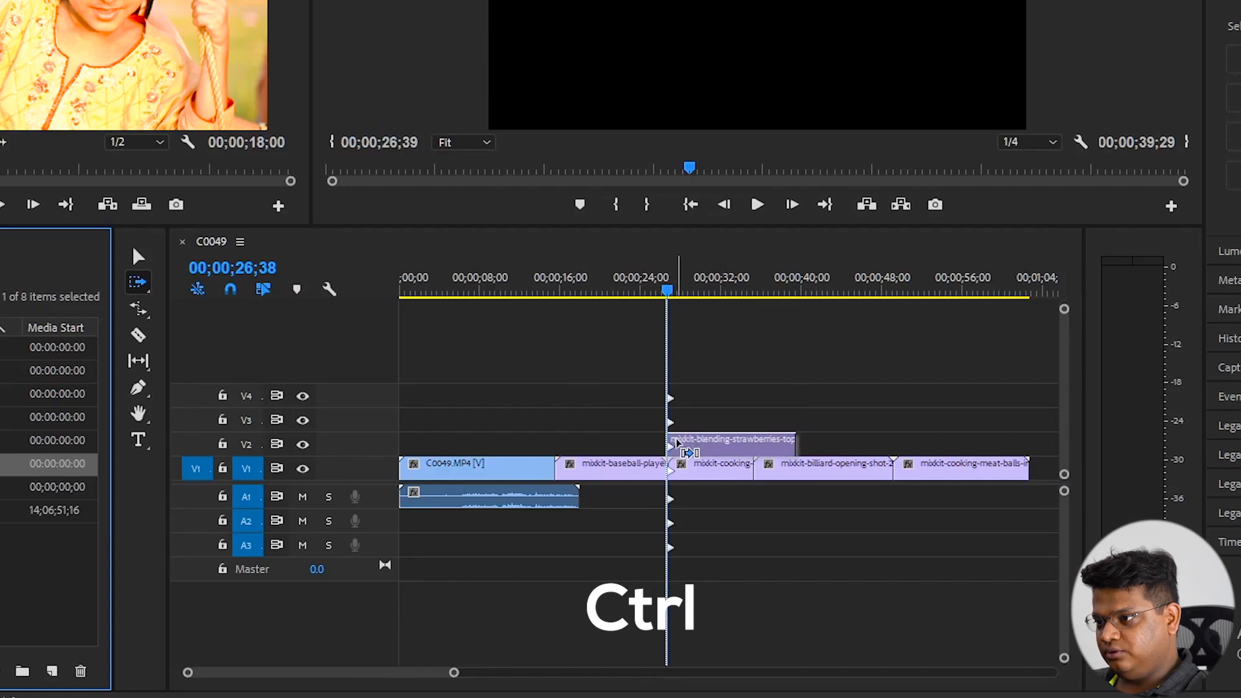
pyautogui.moveTo(675, 442); pyautogui.dragTo(674, 475)
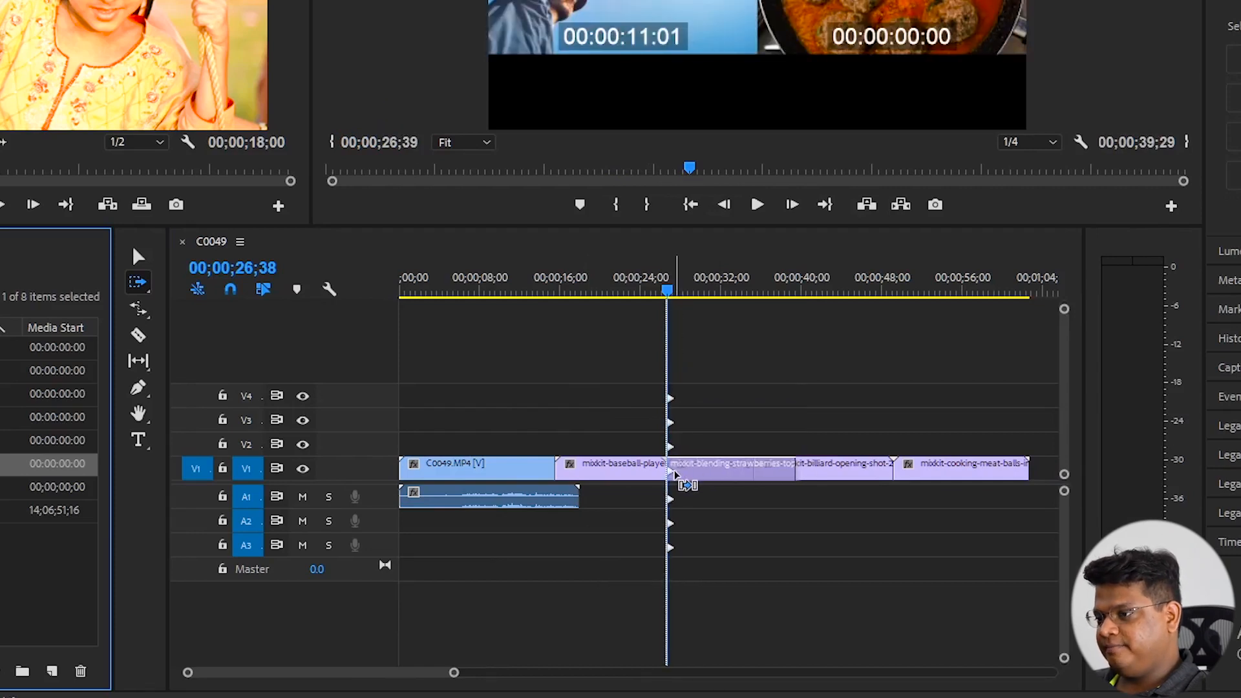
pyautogui.moveTo(676, 475); pyautogui.dragTo(667, 473)
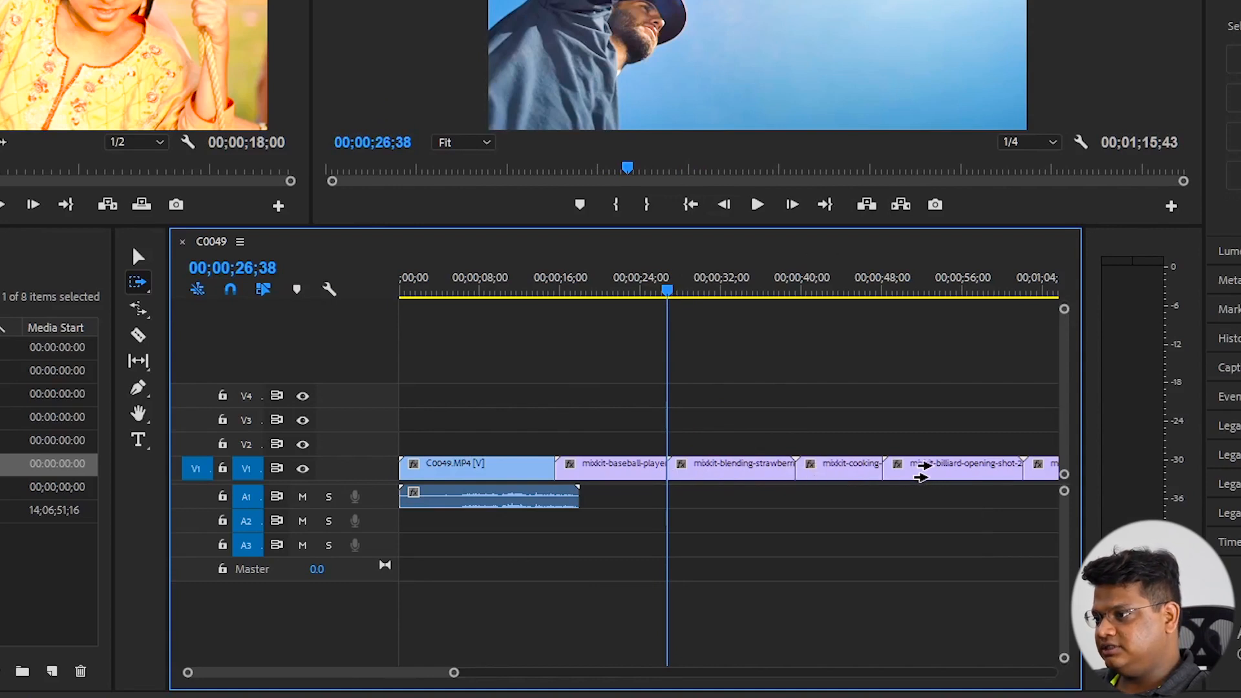
pyautogui.hotkey('ctrl', 'z')
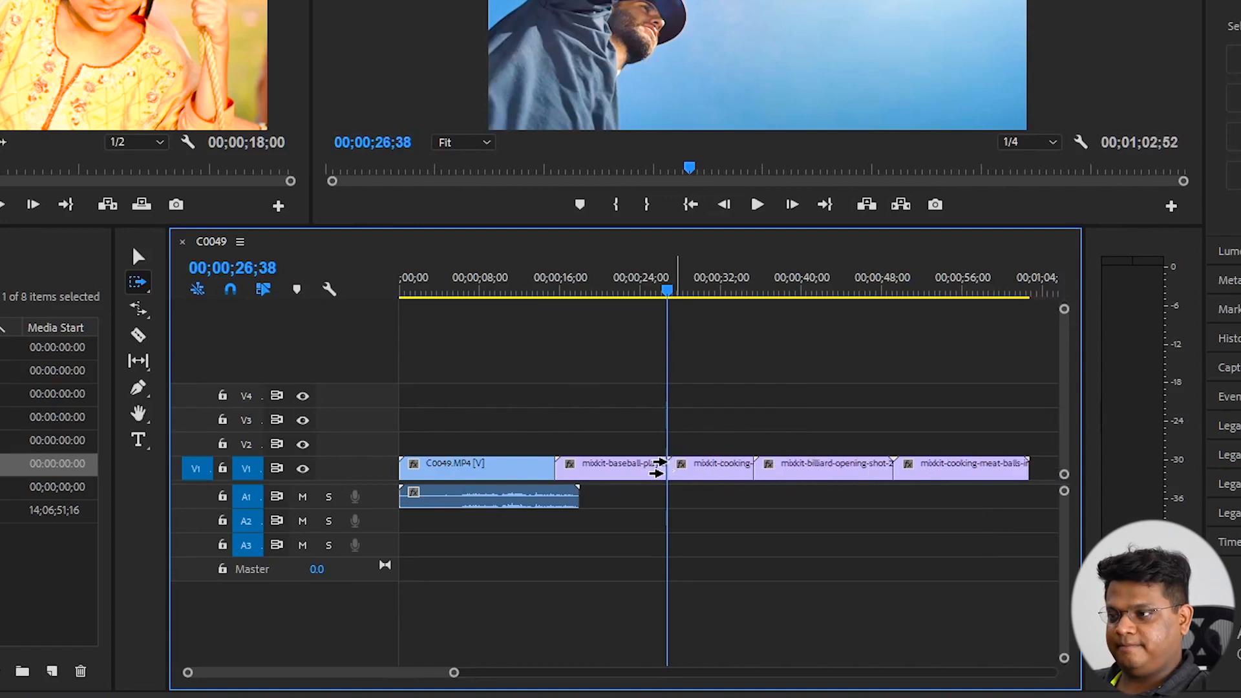
pyautogui.hotkey('ctrl', 'z')
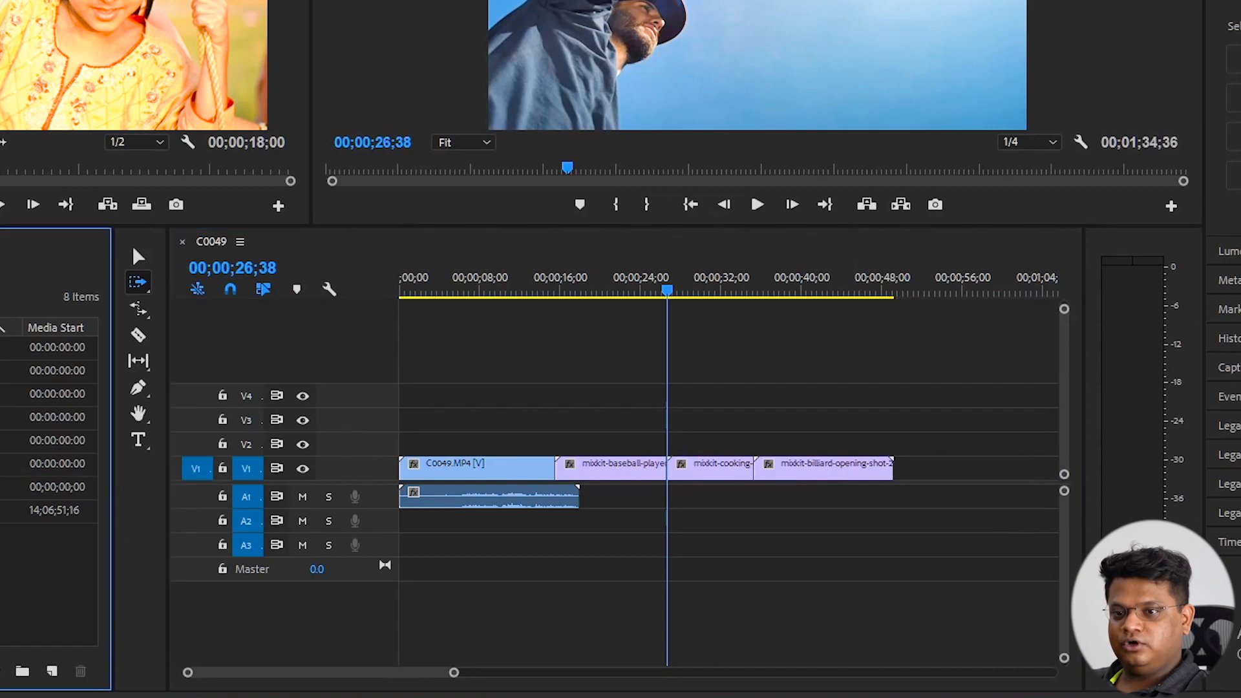
# - Overwrite V1 at the playhead with the blending-strawberries clip and select the clips from the baseball clip onward
pyautogui.moveTo(57, 463); pyautogui.dragTo(672, 508)
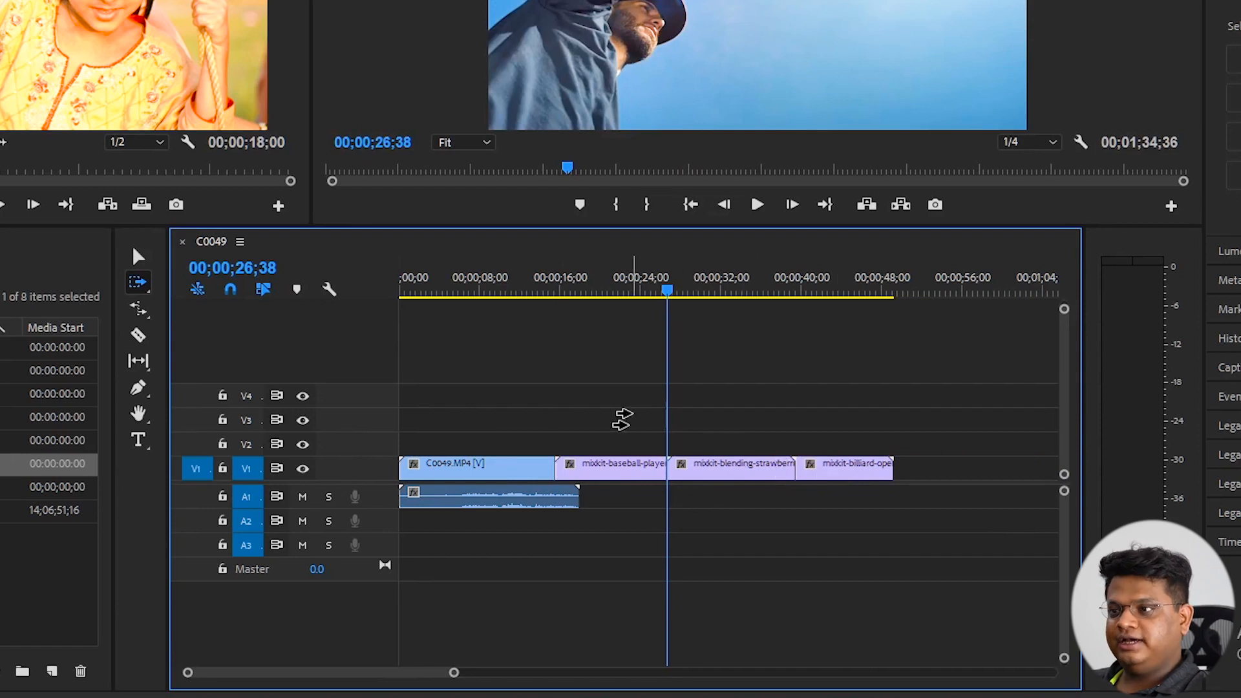
pyautogui.click(646, 381)
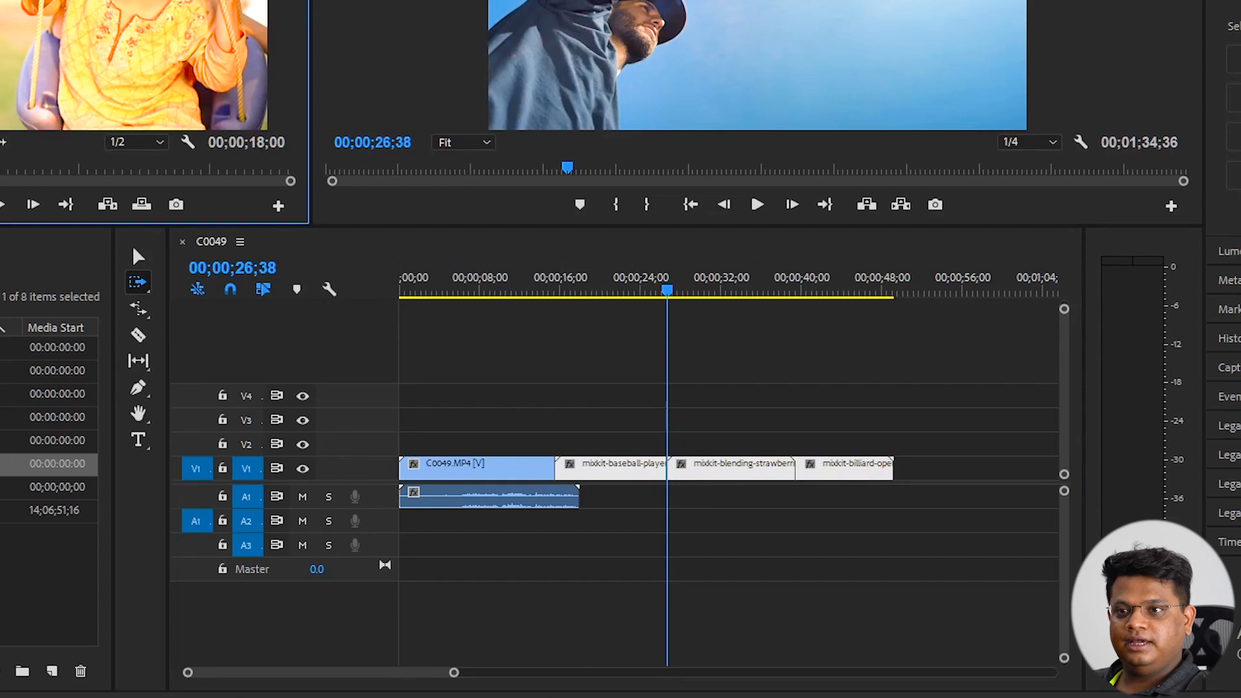
# - Mark in and out points around a 1;24 range of C0049.MP4 in the source monitor, and put the sequence playhead at 00;00;23;38
pyautogui.press('i')
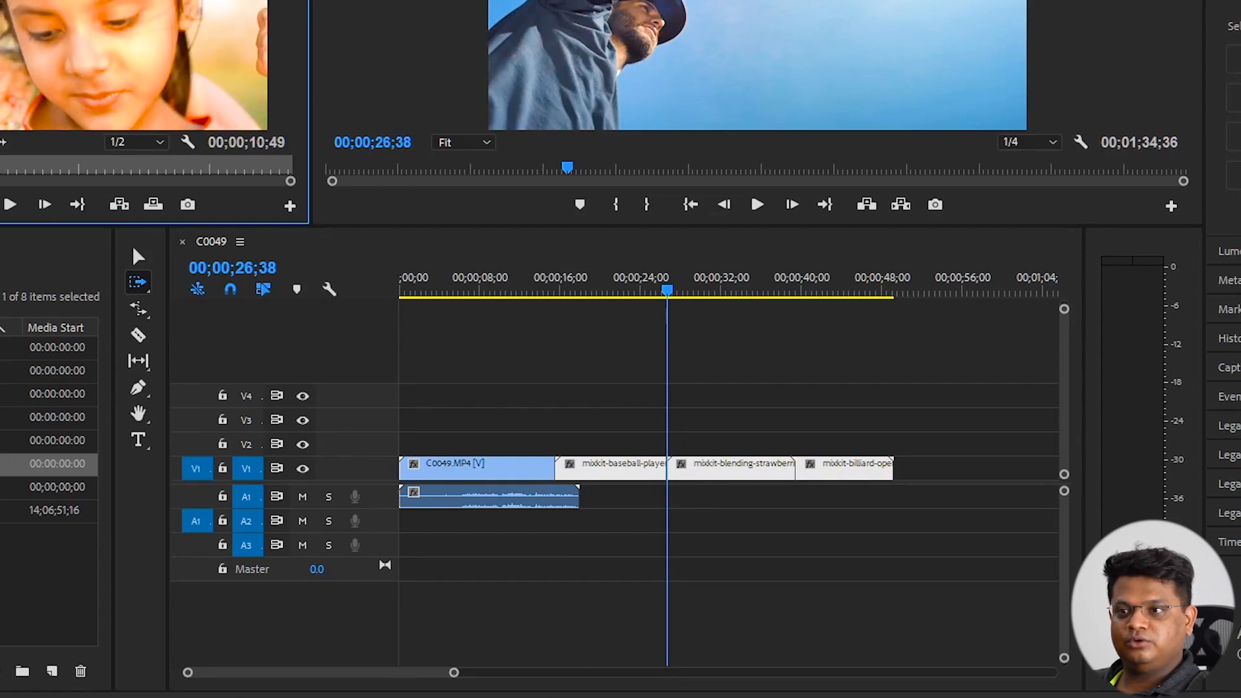
pyautogui.press('o')
pyautogui.click(638, 284)
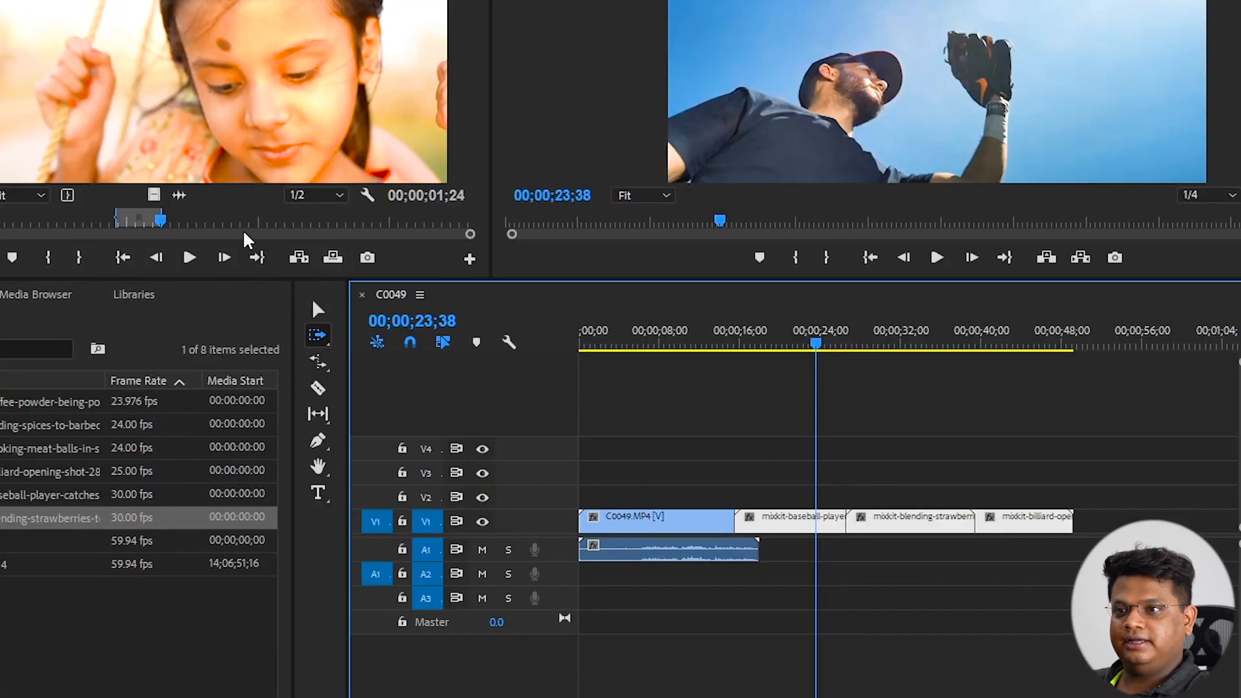
pyautogui.click(152, 221)
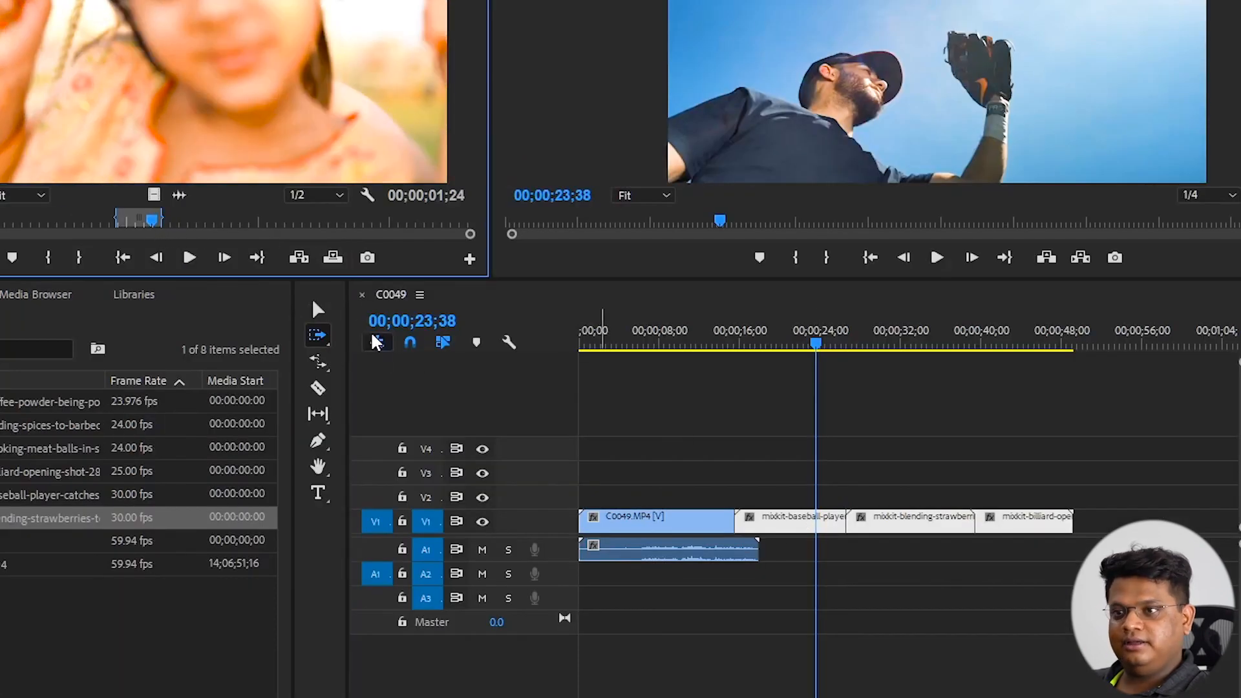
# - Try inserting the marked C0049.MP4 range inside the baseball clip at 00;00;23;38, and undo each insertion
pyautogui.click(298, 258)
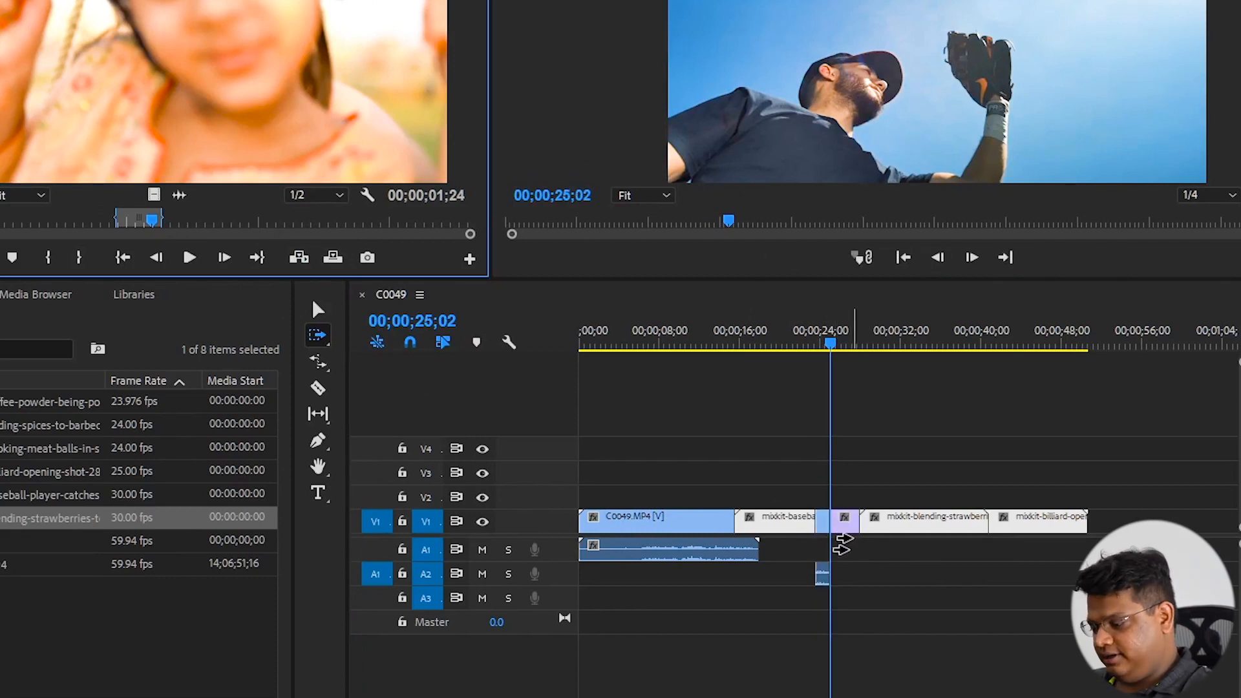
pyautogui.click(839, 362)
pyautogui.moveTo(832, 345)
pyautogui.mouseDown()
pyautogui.moveTo(844, 347)
pyautogui.moveTo(814, 349)
pyautogui.mouseUp()
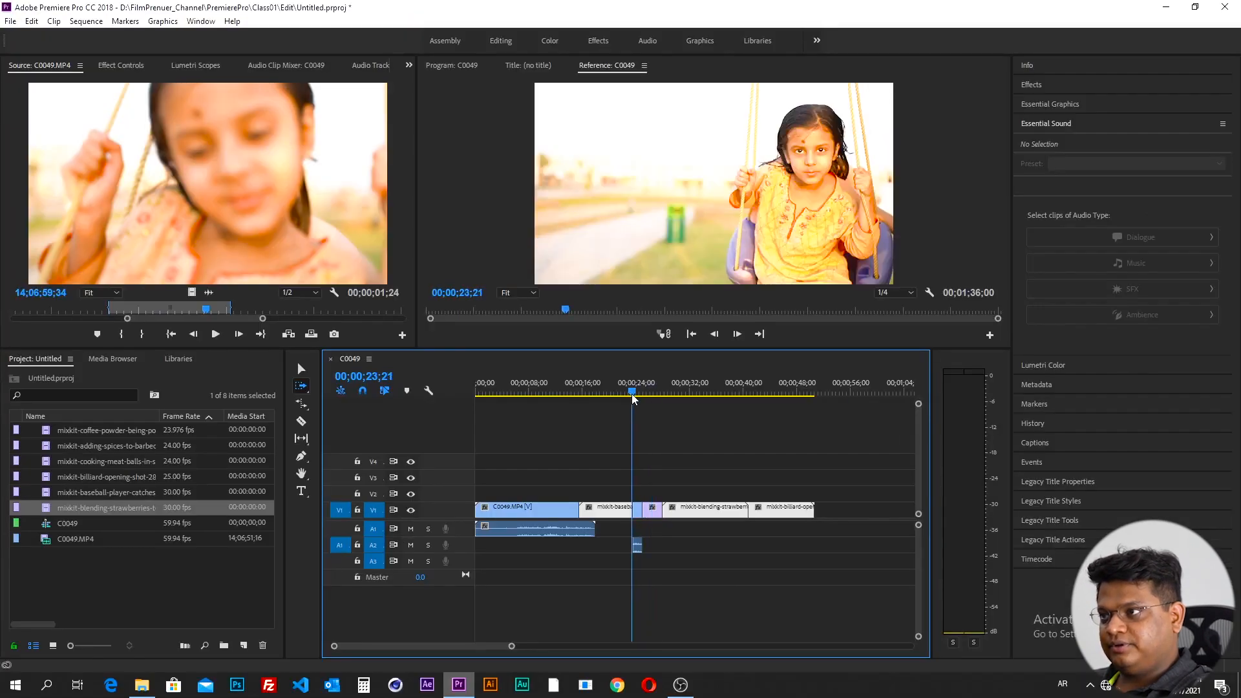
pyautogui.hotkey('ctrl', 'z')
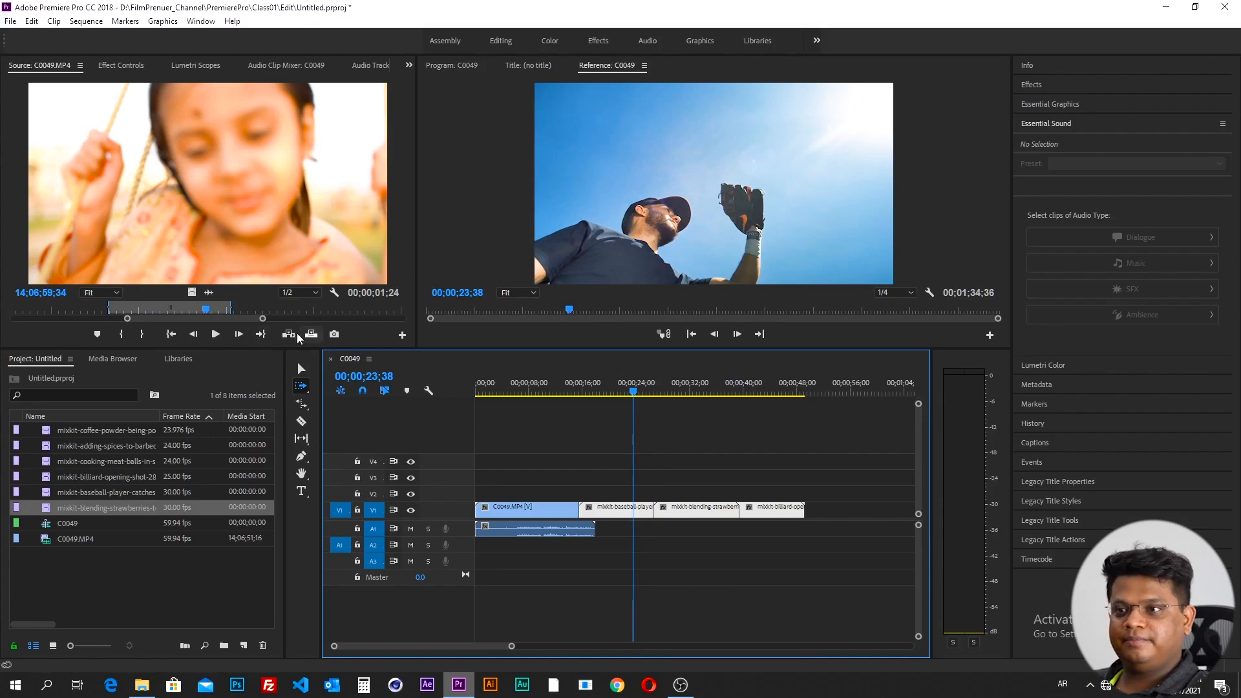
pyautogui.click(288, 335)
pyautogui.hotkey('ctrl', 'z')
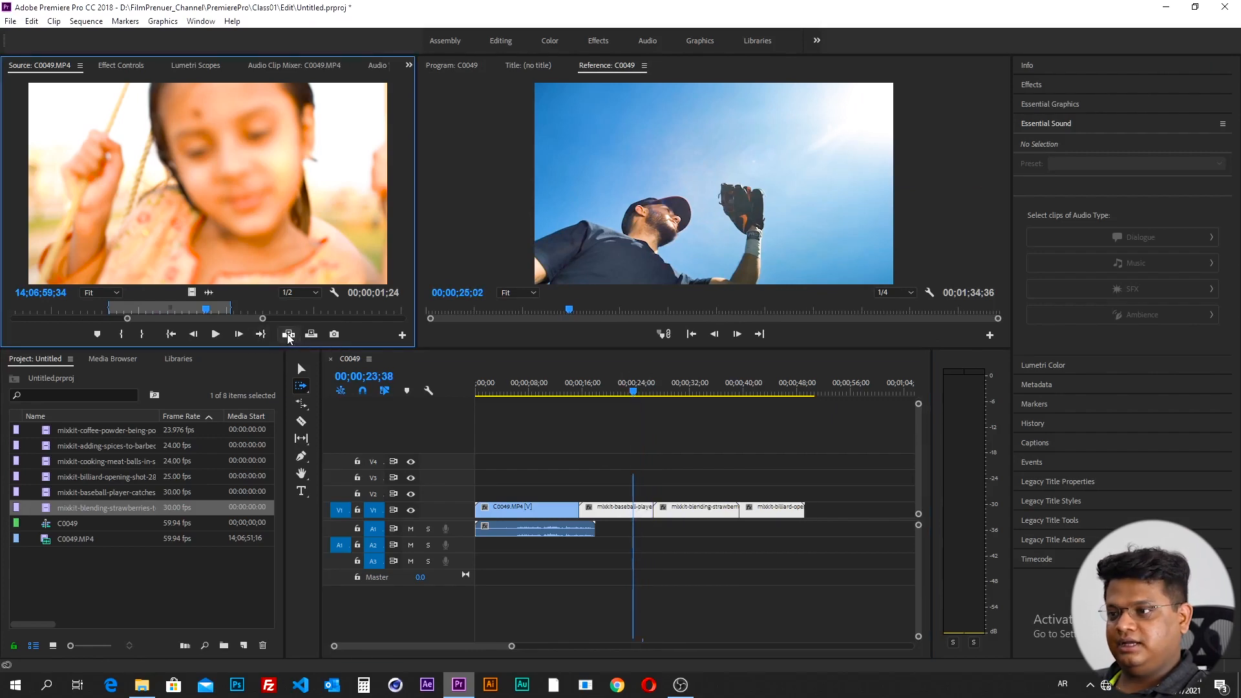
# - Overwrite the part of the baseball clip starting at 00;00;23;38 with the marked C0049.MP4 range
pyautogui.click(311, 334)
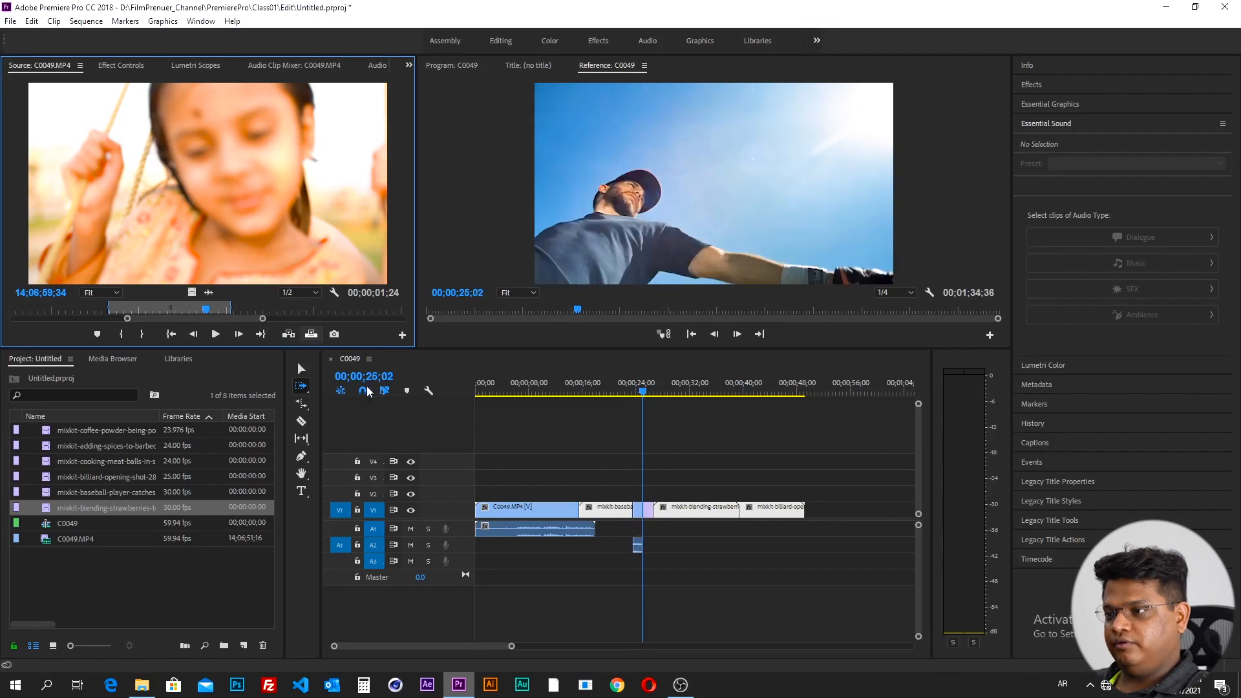
# - Undo the last overwrite and insert the full blending-strawberries clip inside the baseball clip at 00;00;23;38
pyautogui.moveTo(645, 395); pyautogui.dragTo(636, 399)
pyautogui.hotkey('ctrl', 'z')
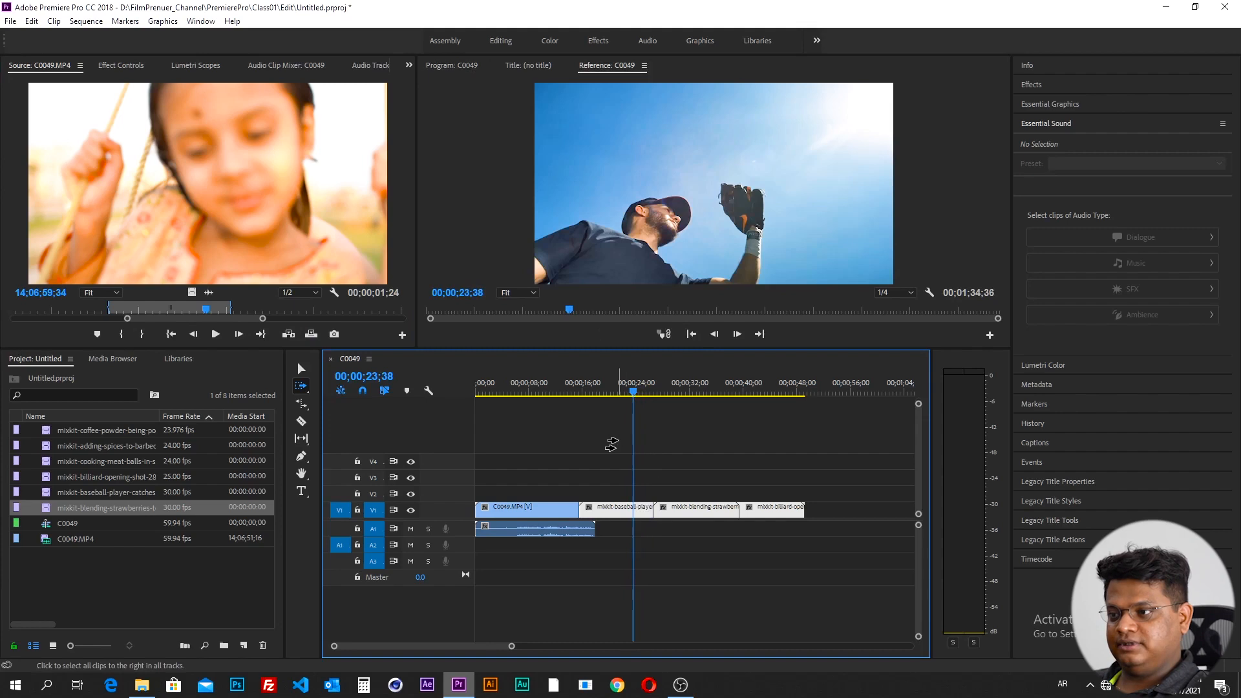
pyautogui.click(76, 565)
pyautogui.click(72, 511)
pyautogui.moveTo(71, 510); pyautogui.dragTo(636, 516)
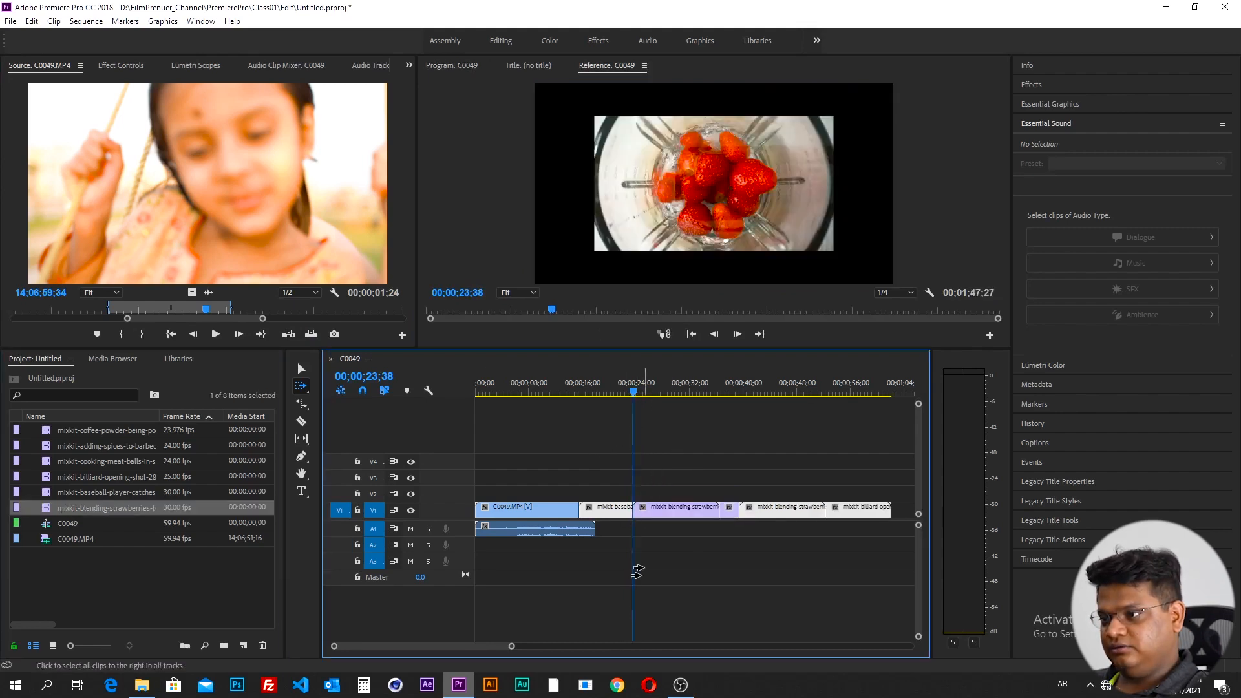
pyautogui.moveTo(646, 405)
pyautogui.mouseDown()
pyautogui.moveTo(765, 404)
pyautogui.moveTo(614, 414)
pyautogui.moveTo(626, 408)
pyautogui.mouseUp()
pyautogui.press('v')
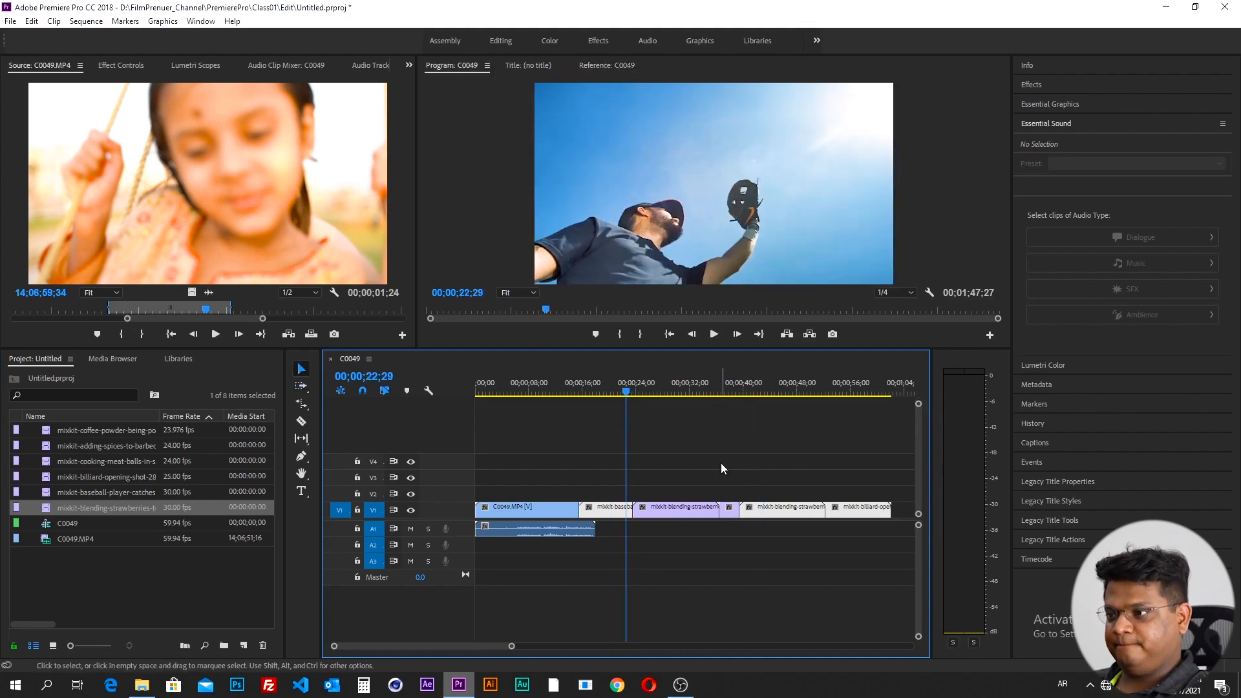
pyautogui.moveTo(863, 462); pyautogui.dragTo(533, 550)
pyautogui.click(527, 488)
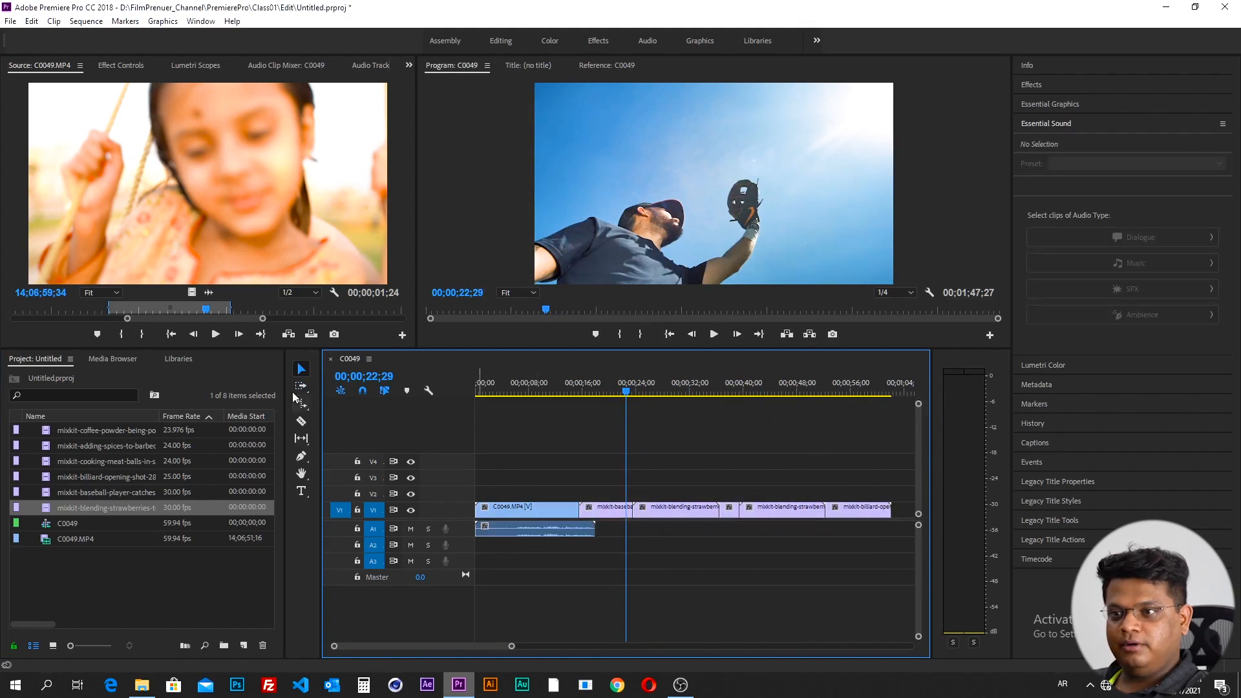
pyautogui.click(300, 389)
pyautogui.click(305, 373)
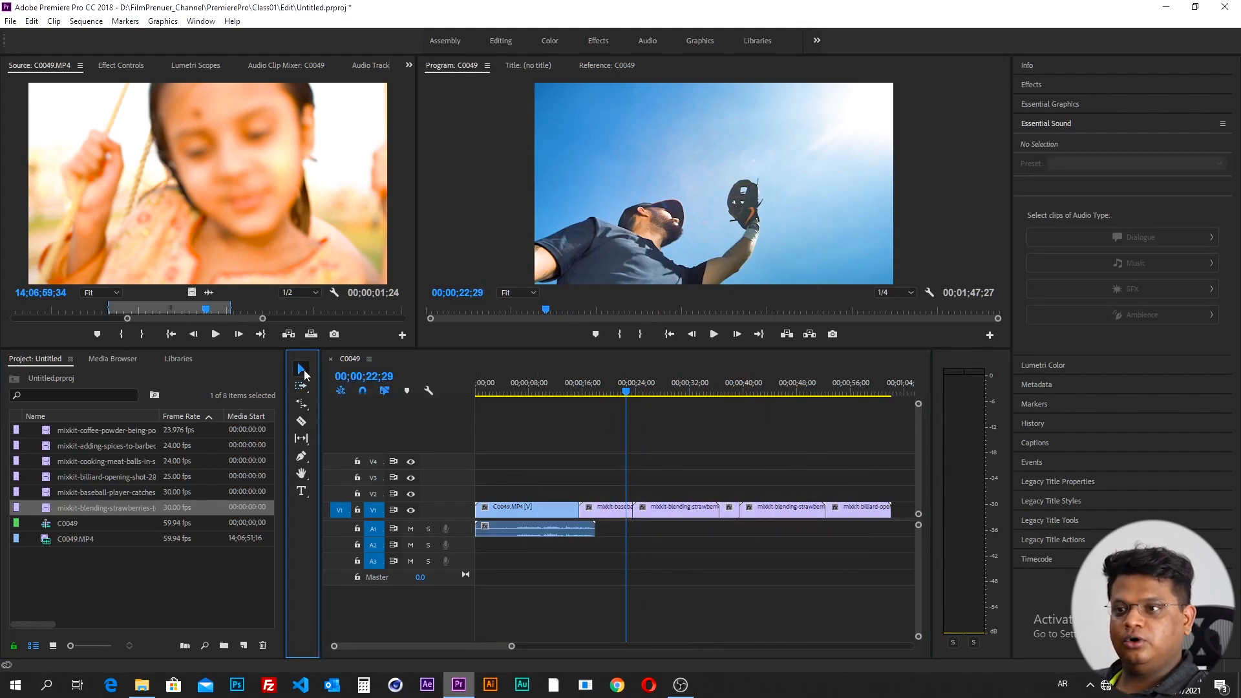
pyautogui.click(303, 410)
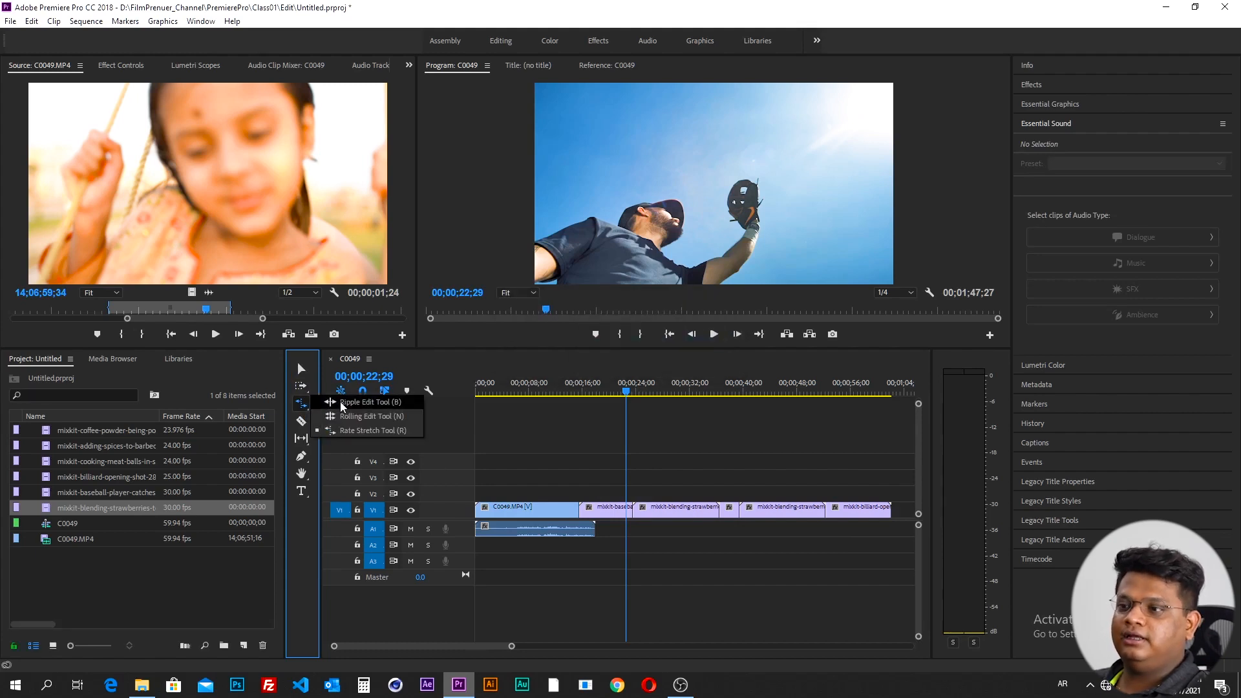
pyautogui.click(341, 402)
pyautogui.click(299, 366)
pyautogui.click(796, 480)
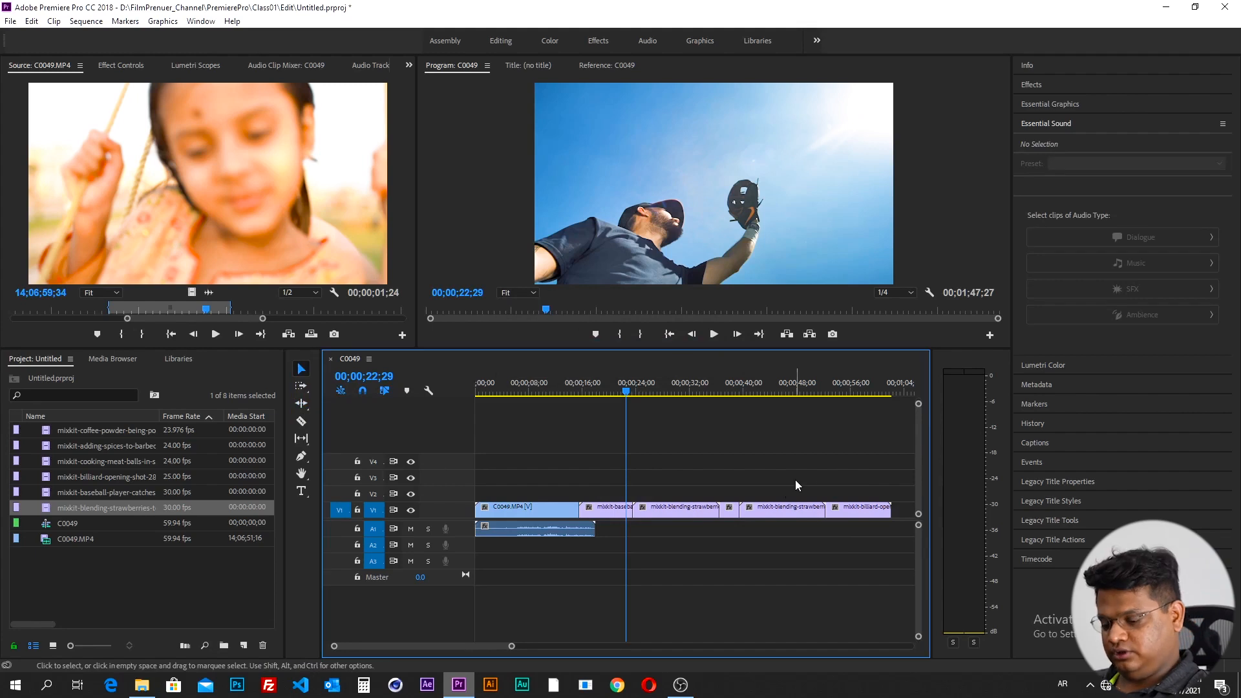
# - Replace all clips in the sequence with the blending-strawberries, baseball-player and billiard-opening-shot clips, placed back to back from the start of V1
pyautogui.moveTo(882, 461); pyautogui.dragTo(548, 589)
pyautogui.press('Delete')
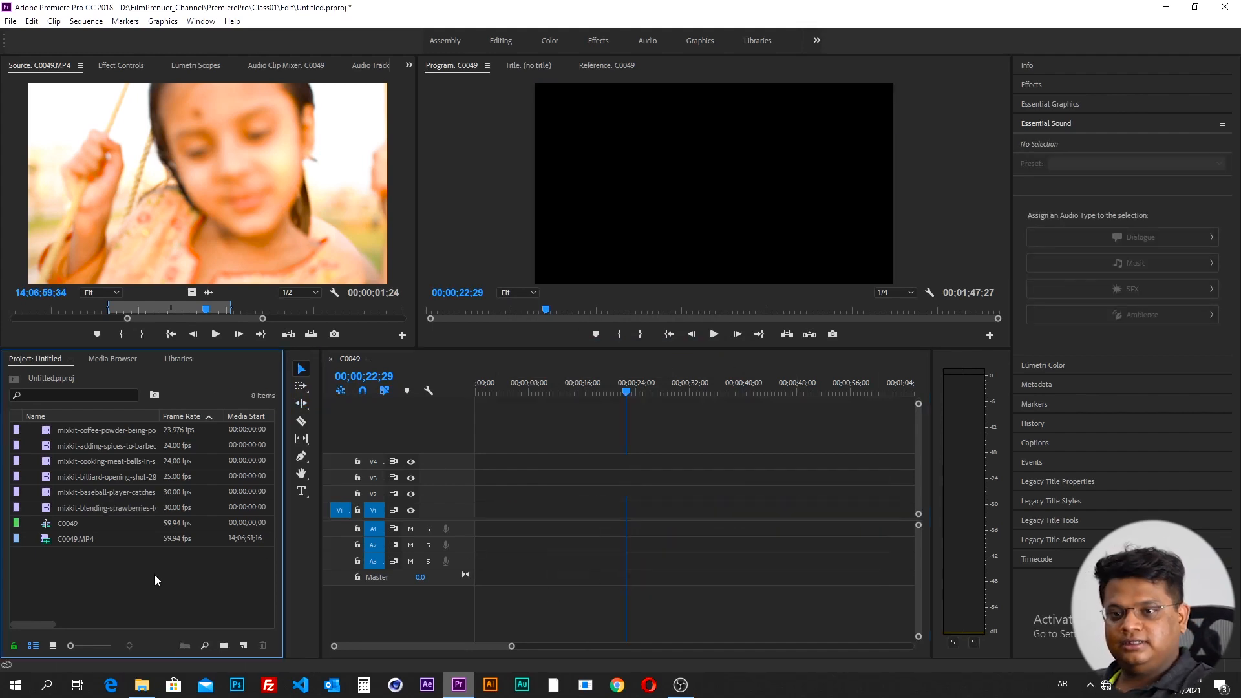
pyautogui.moveTo(130, 508); pyautogui.dragTo(484, 526)
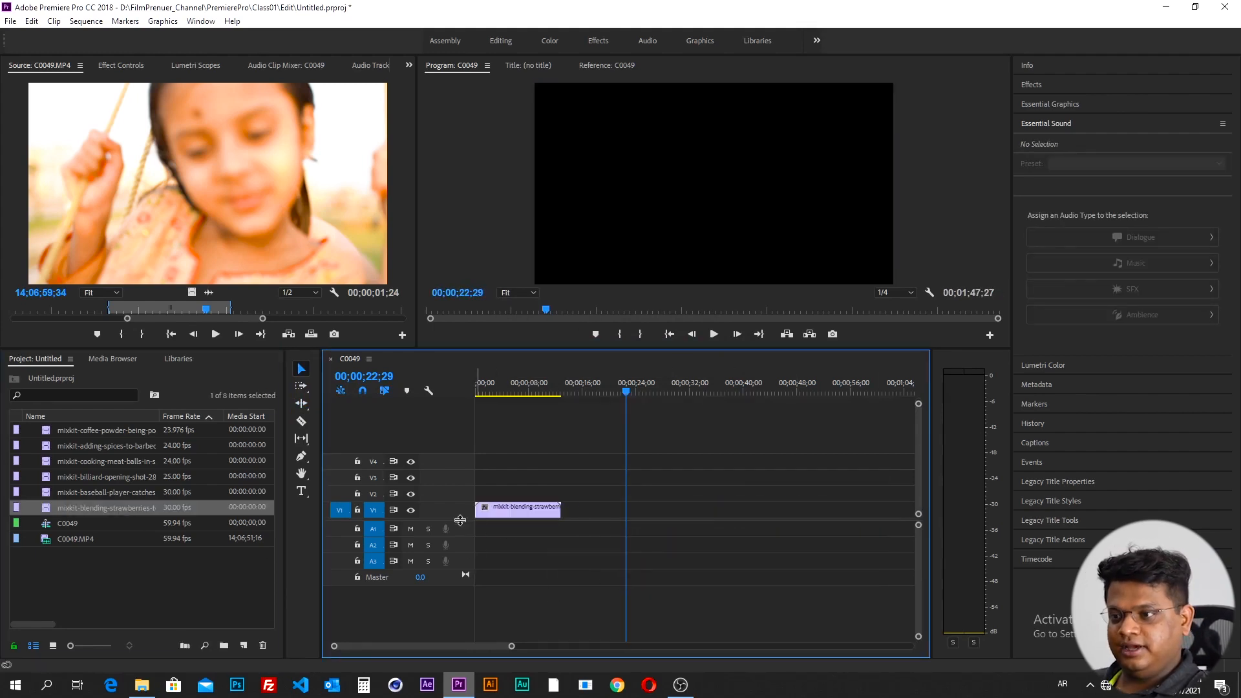
pyautogui.moveTo(127, 493); pyautogui.dragTo(567, 509)
pyautogui.click(102, 478)
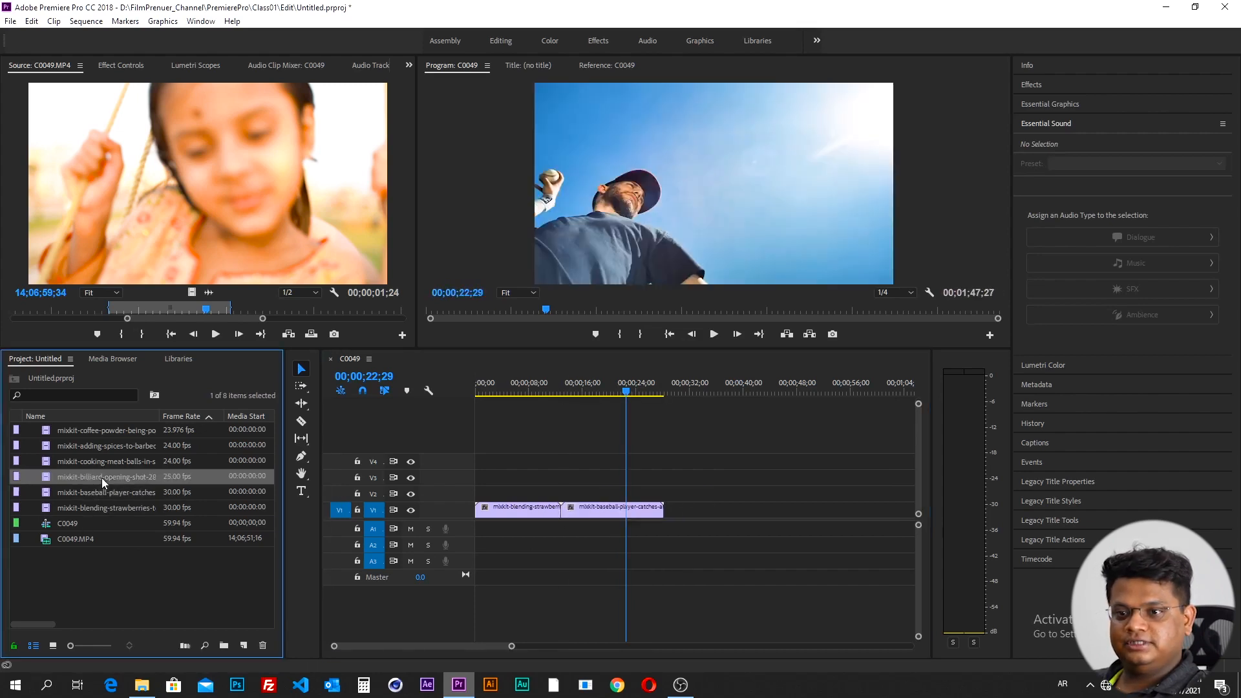
pyautogui.moveTo(150, 481); pyautogui.dragTo(685, 511)
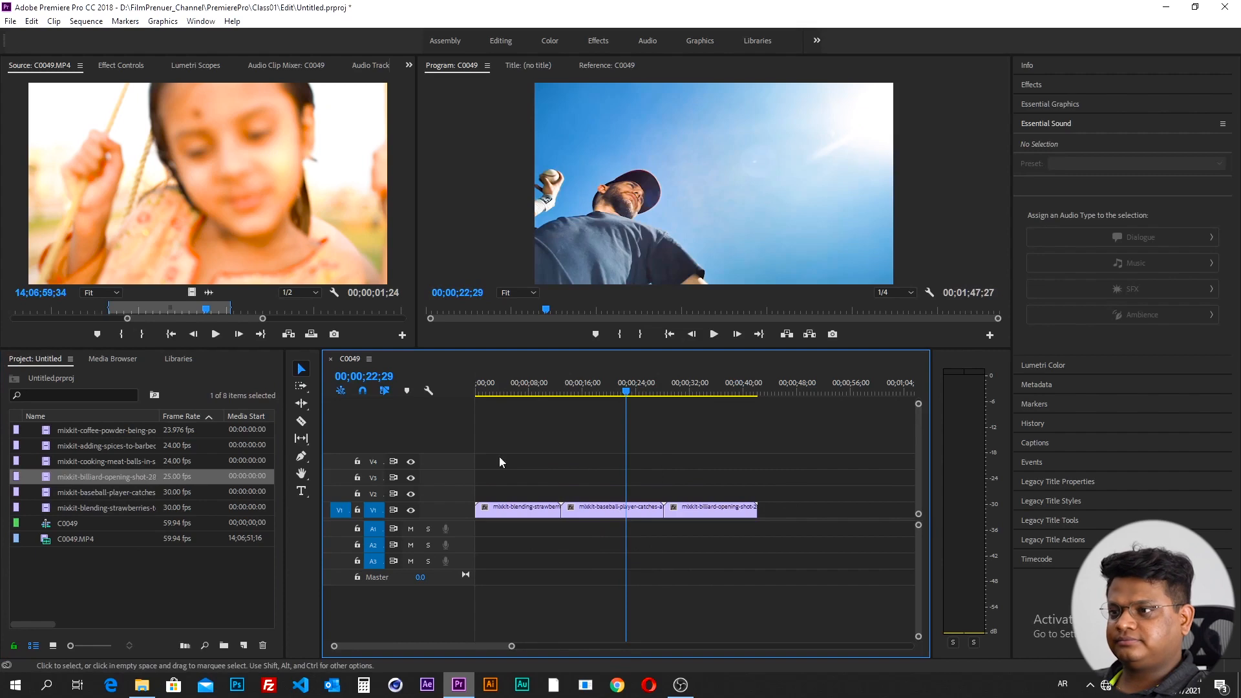
# - Put the playhead inside the billiard-opening-shot clip and scale that clip to the frame size
pyautogui.moveTo(528, 386); pyautogui.dragTo(709, 394)
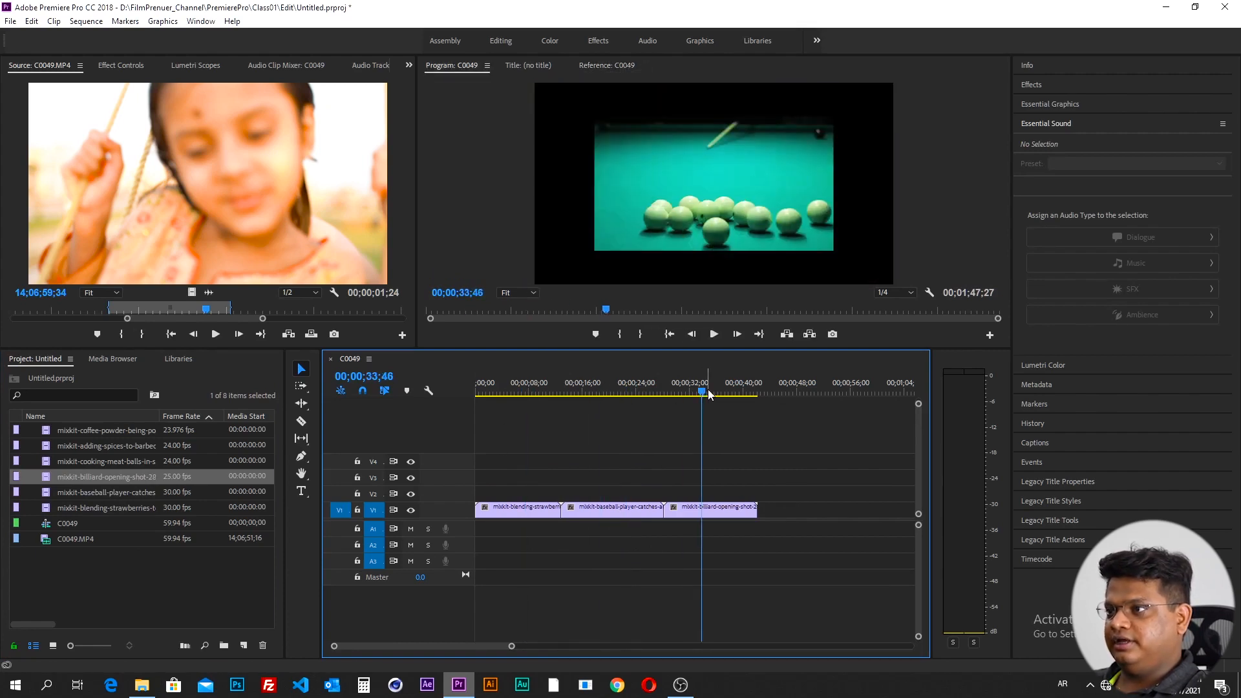
pyautogui.click(712, 234)
pyautogui.click(704, 468)
pyautogui.click(693, 510)
pyautogui.rightClick(693, 510)
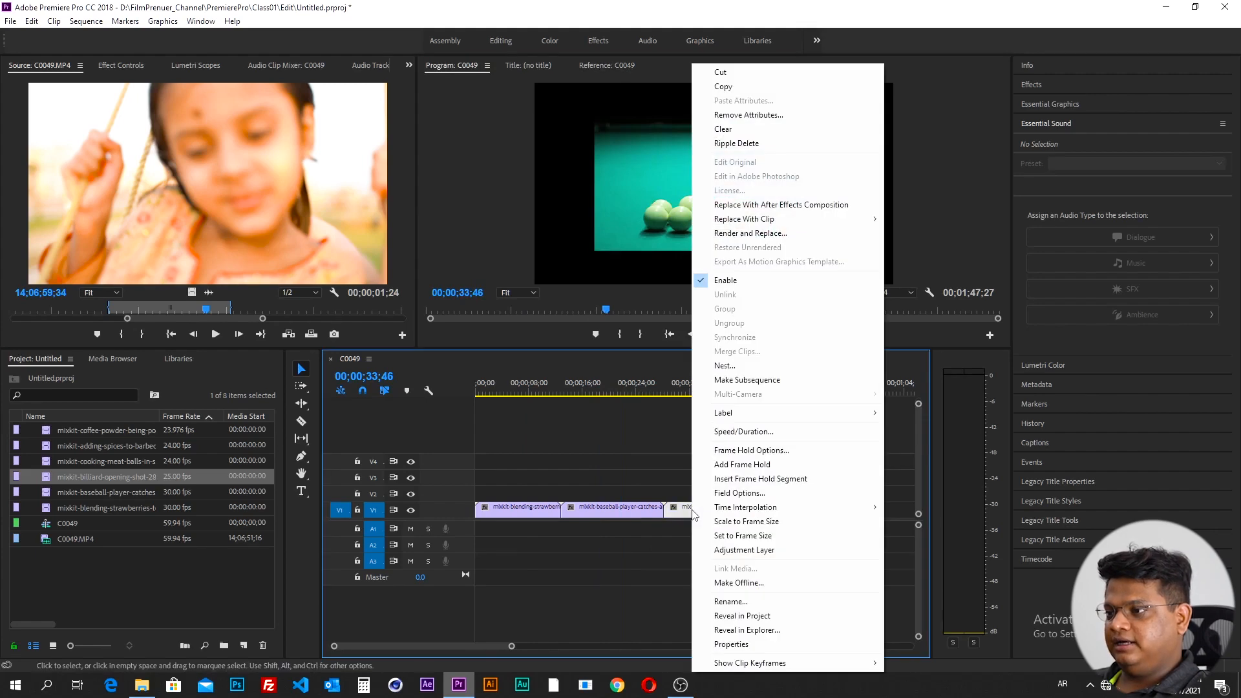
pyautogui.click(756, 524)
# - Scale the blending-strawberries clip on V1 to the frame size, previewing it with the playhead at 00;00;09;27
pyautogui.click(511, 391)
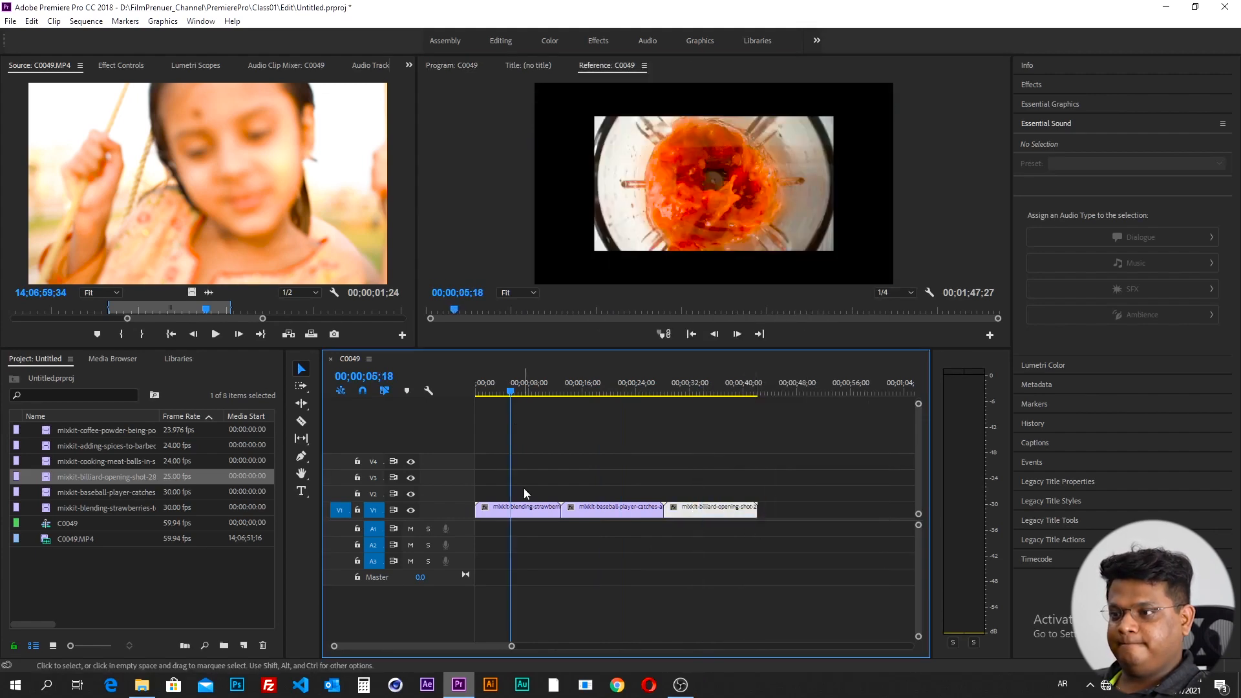
pyautogui.click(520, 508)
pyautogui.rightClick(524, 508)
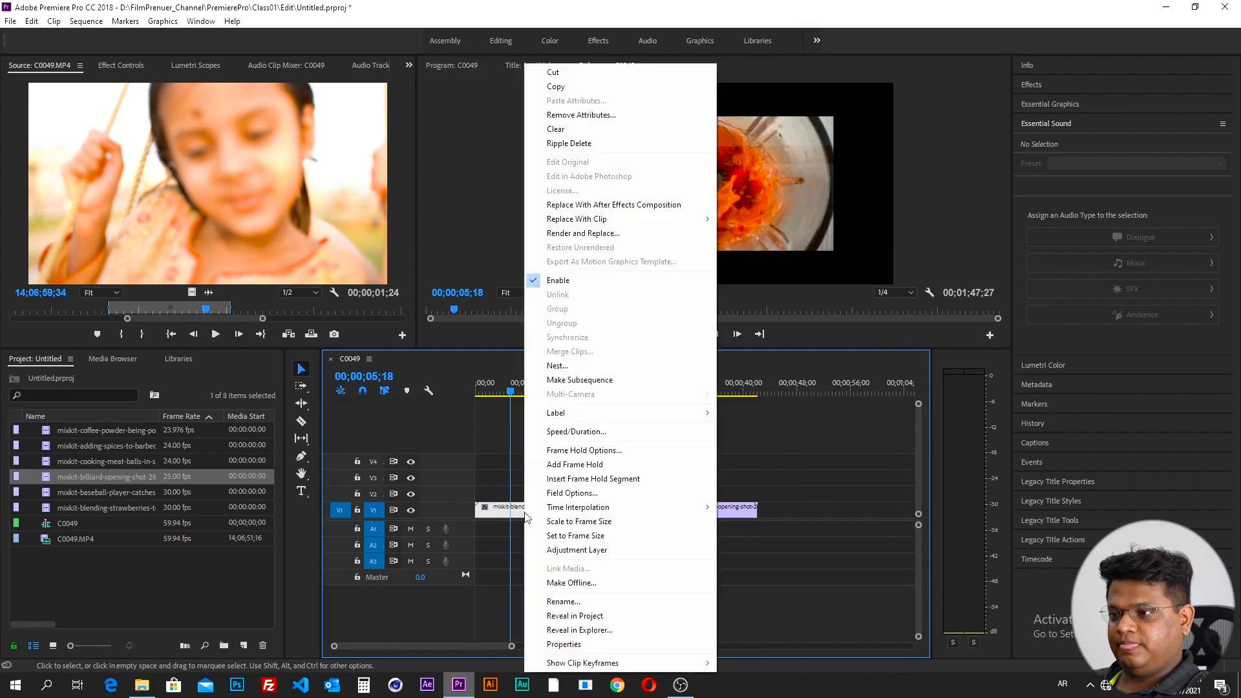
pyautogui.click(586, 521)
pyautogui.click(537, 393)
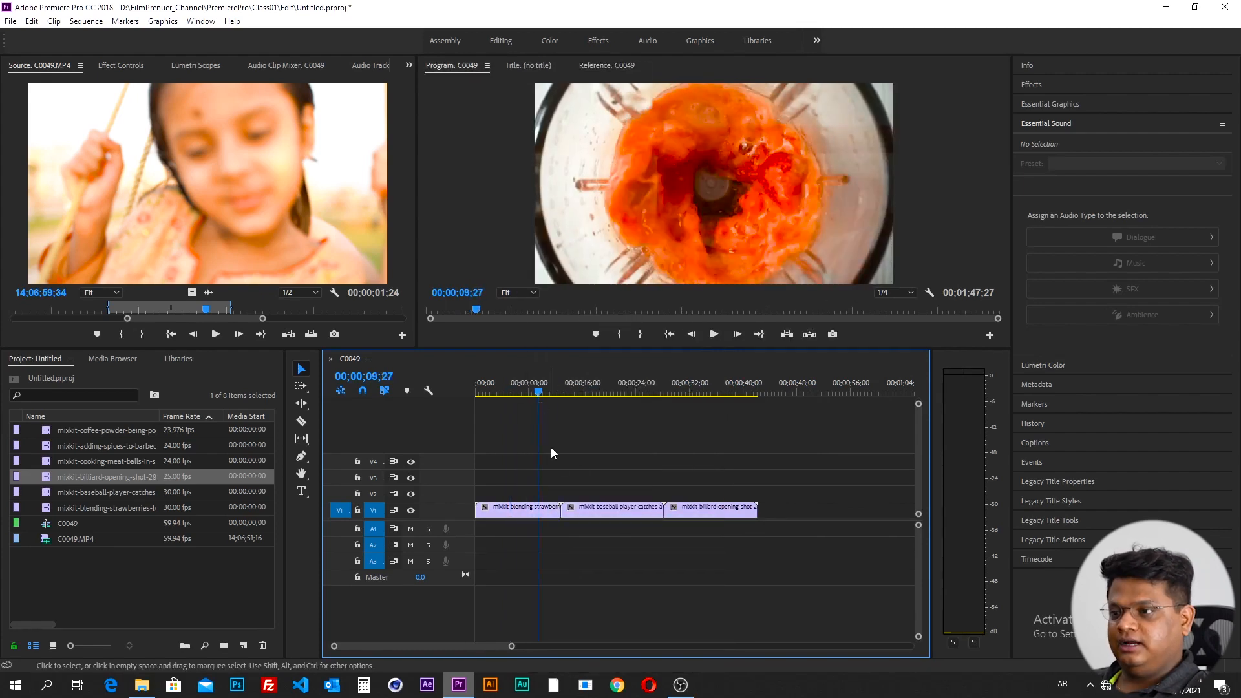
# - Try shortening the end of the blending-strawberries clip and moving the two following clips against it, and undo both edits
pyautogui.click(551, 512)
pyautogui.click(553, 513)
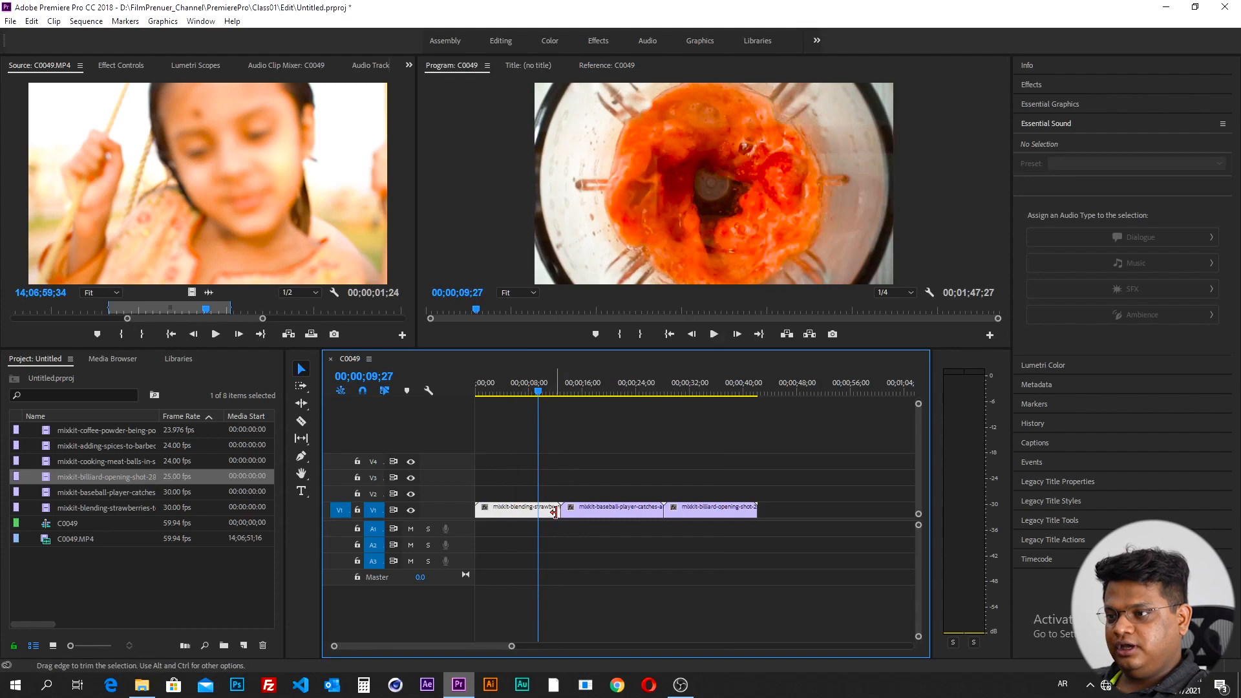
pyautogui.moveTo(555, 513); pyautogui.dragTo(527, 510)
pyautogui.moveTo(754, 463); pyautogui.dragTo(575, 512)
pyautogui.click(584, 464)
pyautogui.moveTo(537, 393); pyautogui.dragTo(521, 401)
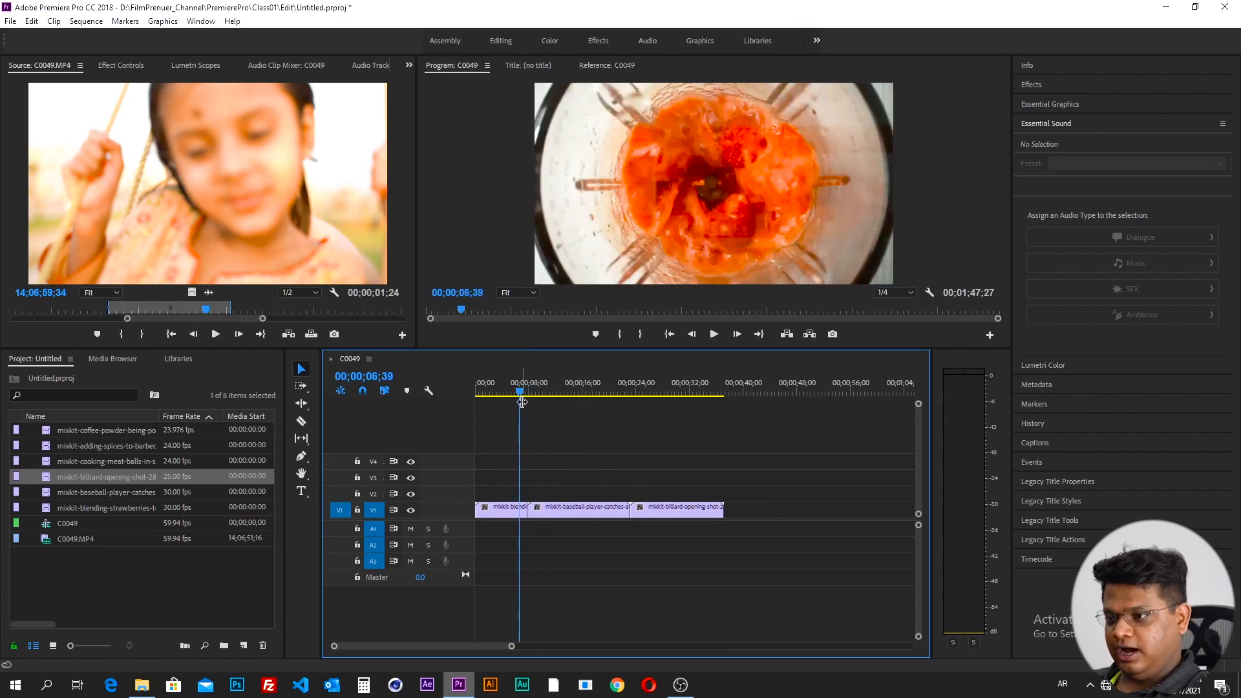
pyautogui.hotkey('ctrl', 'z')
pyautogui.hotkey('ctrl', 'z')
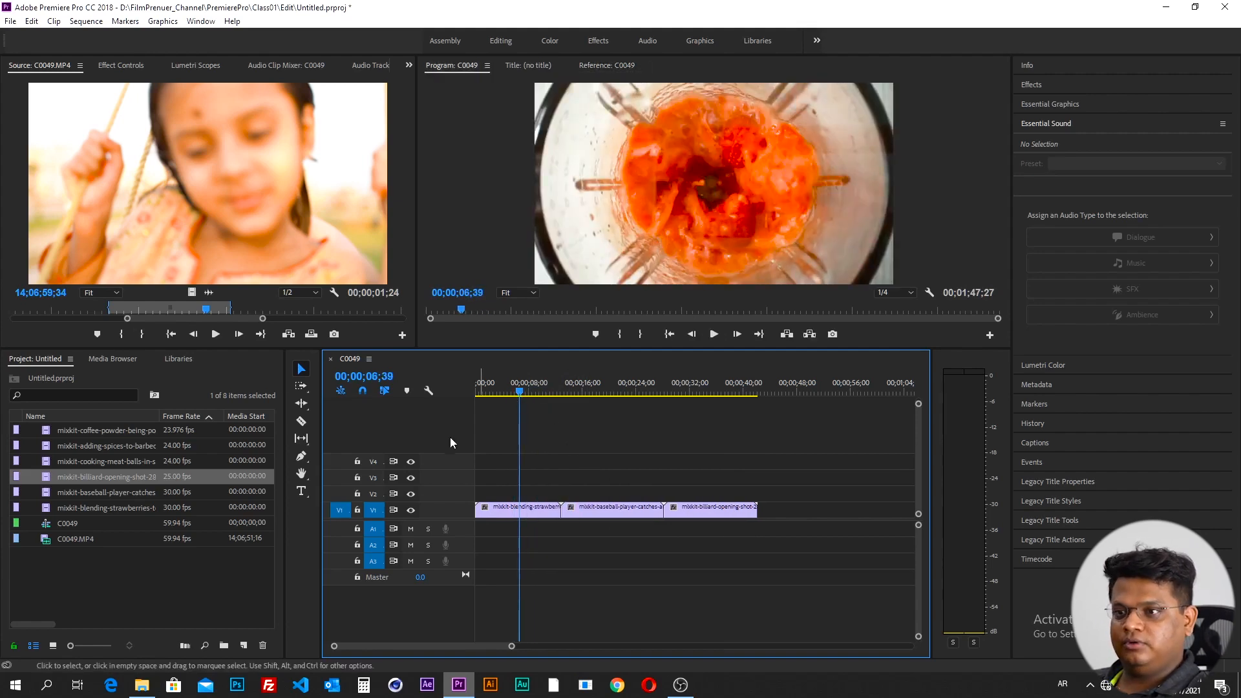
# - Try trimming the end of the blending-strawberries clip earlier with the Ripple Edit tool, and undo the trim
pyautogui.click(303, 403)
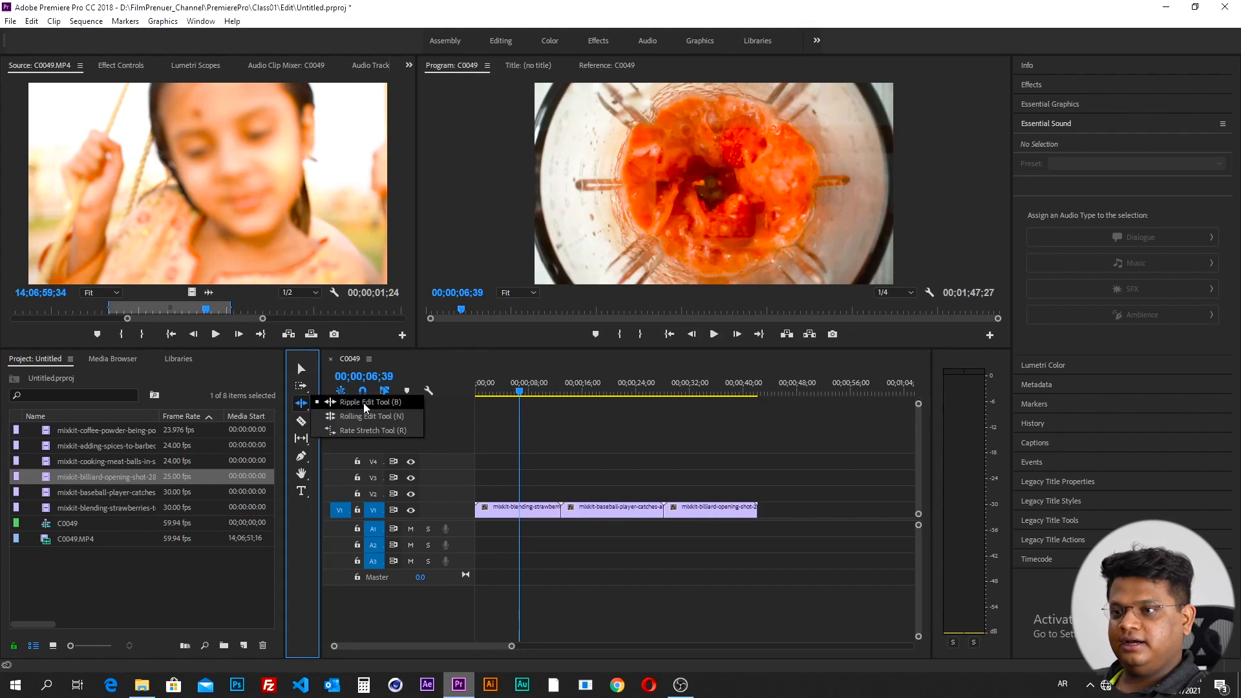
pyautogui.click(363, 402)
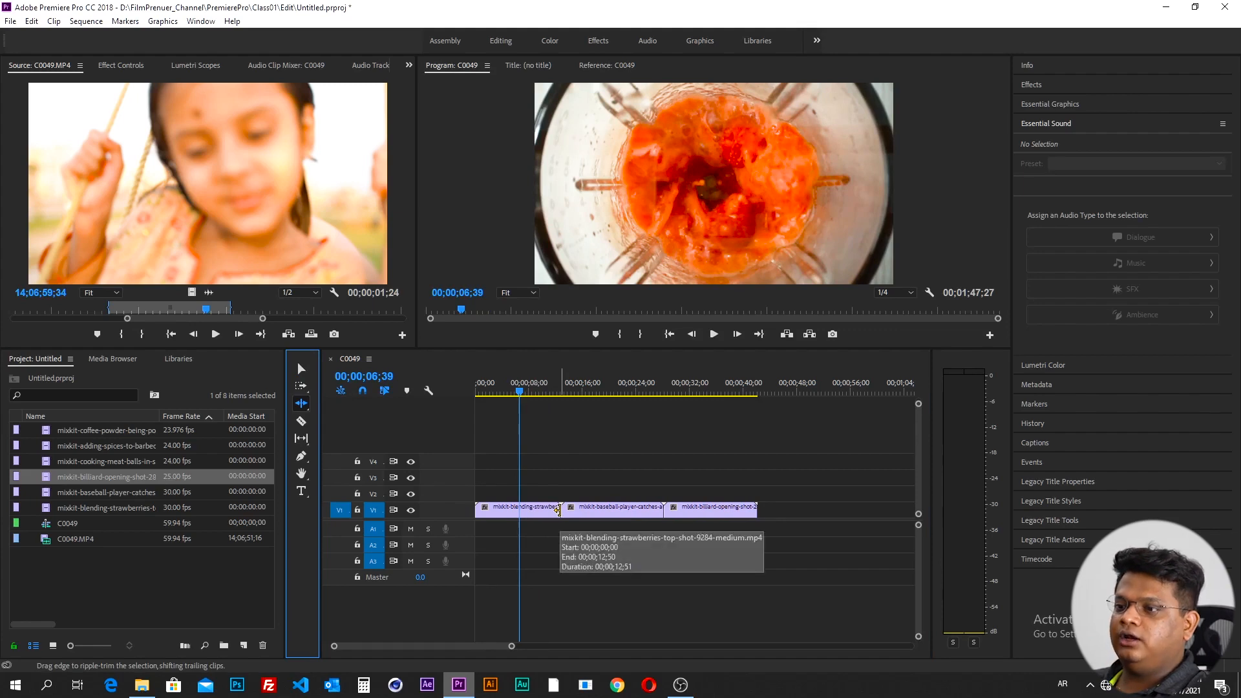
pyautogui.moveTo(558, 510); pyautogui.dragTo(533, 519)
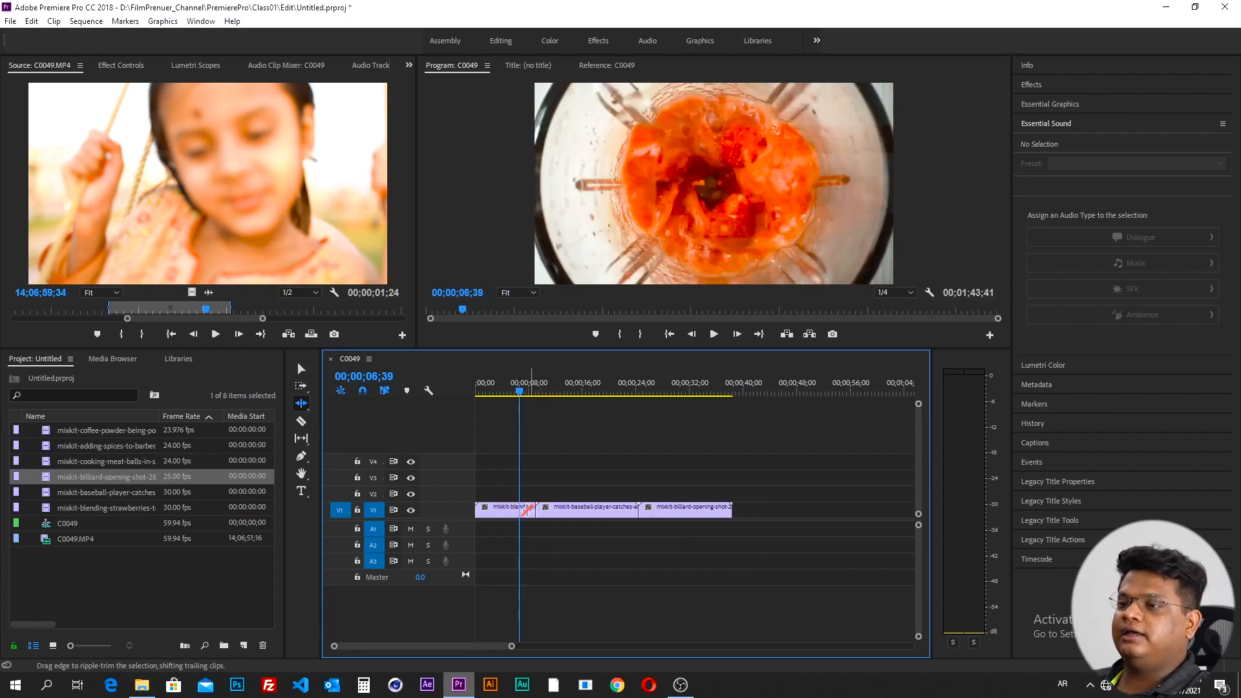
pyautogui.hotkey('ctrl', 'z')
# - Try a manual trim of the blending-strawberries clip with the gap closed by hand, followed by a ripple trim, and undo these edits
pyautogui.click(301, 370)
pyautogui.moveTo(557, 515); pyautogui.dragTo(529, 518)
pyautogui.moveTo(692, 478); pyautogui.dragTo(579, 511)
pyautogui.click(301, 403)
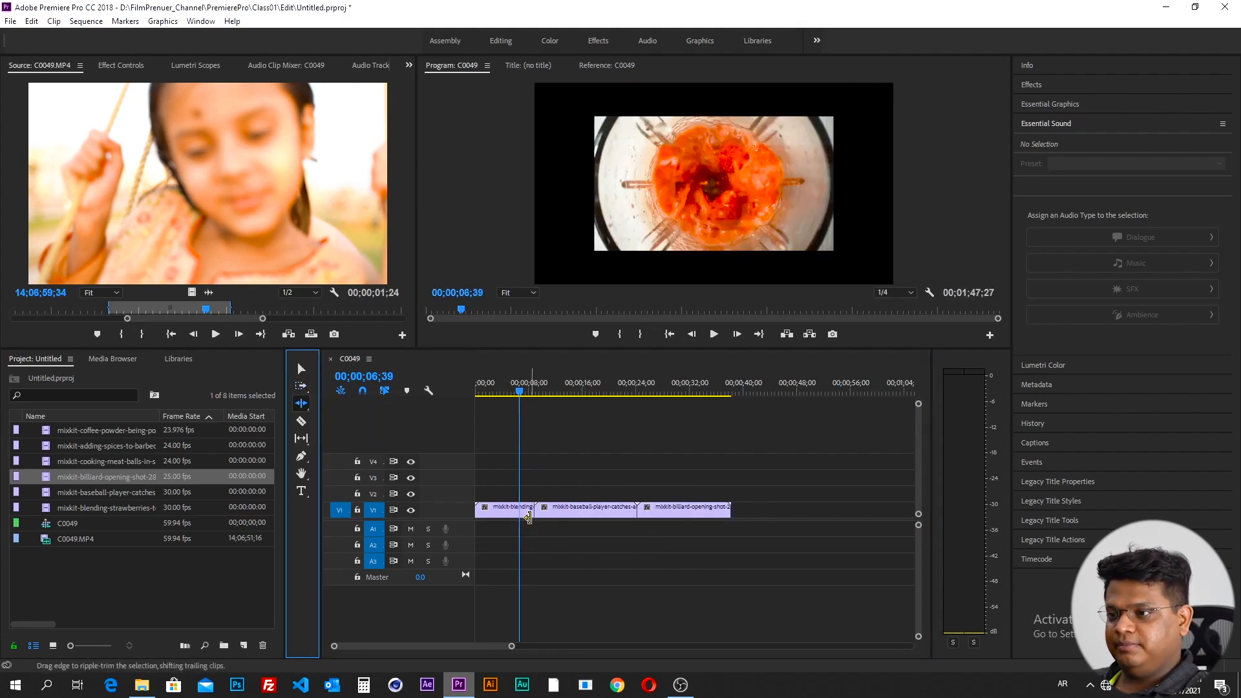
pyautogui.moveTo(530, 515)
pyautogui.mouseDown()
pyautogui.moveTo(520, 535)
pyautogui.moveTo(543, 511)
pyautogui.mouseUp()
pyautogui.hotkey('ctrl', 'z')
pyautogui.hotkey('ctrl', 'z')
pyautogui.hotkey('ctrl', 'z')
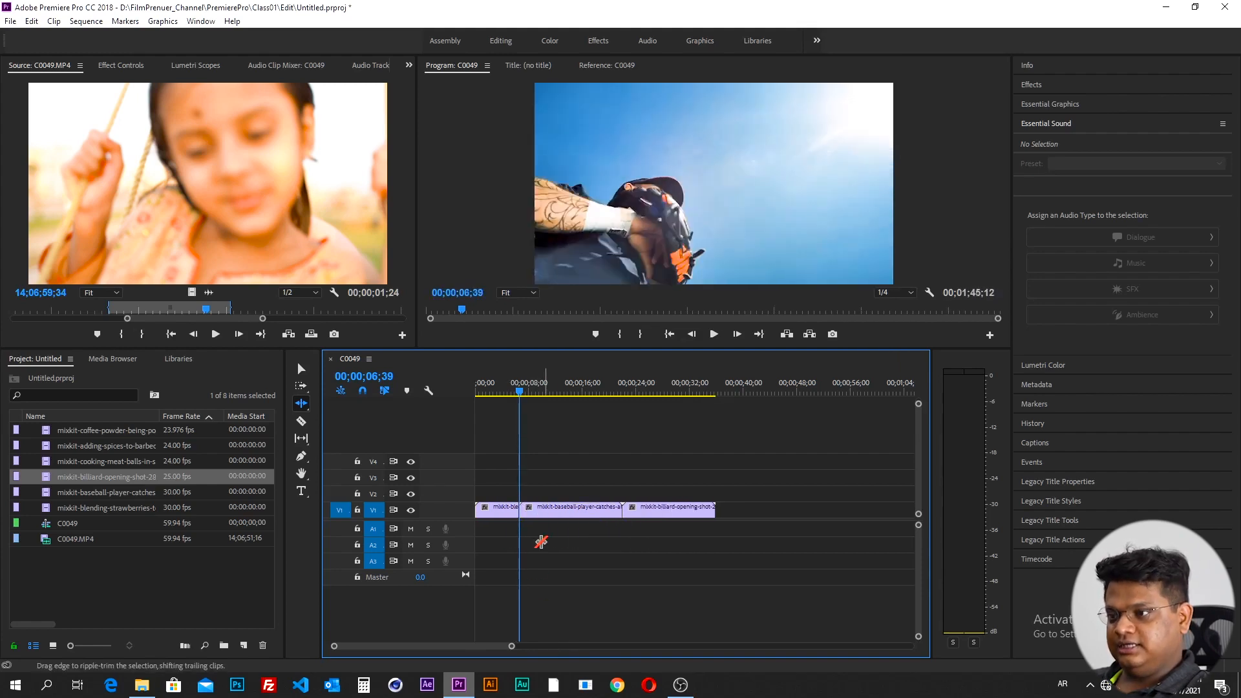
pyautogui.hotkey('ctrl', 'z')
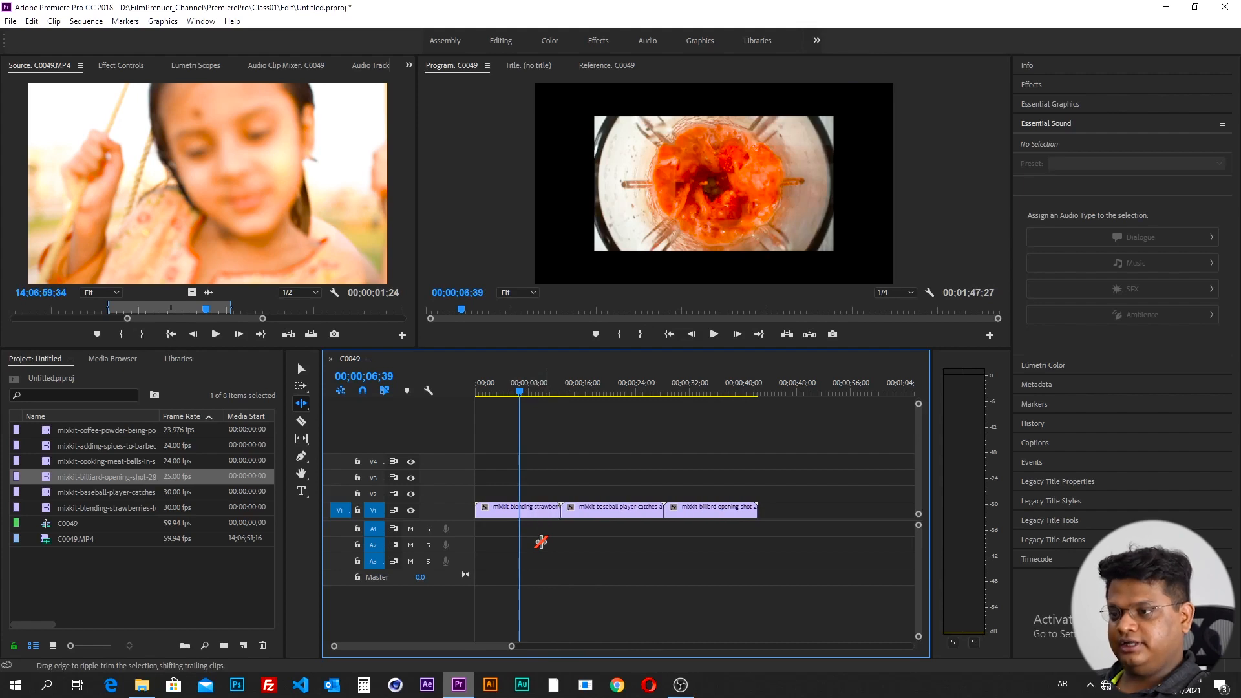
# - Shorten the end of the blending-strawberries clip to 00;00;08;42 with the Selection tool and ripple delete the gap after it
pyautogui.press('v')
pyautogui.moveTo(556, 510); pyautogui.dragTo(533, 510)
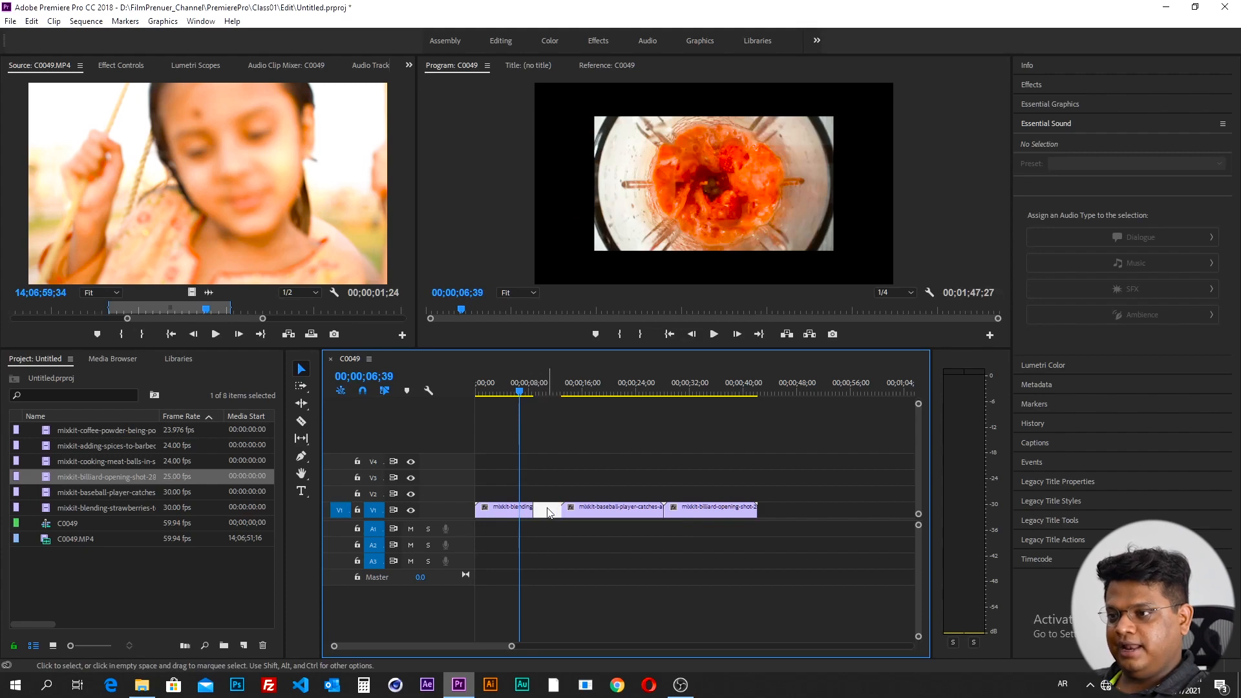
pyautogui.rightClick(549, 516)
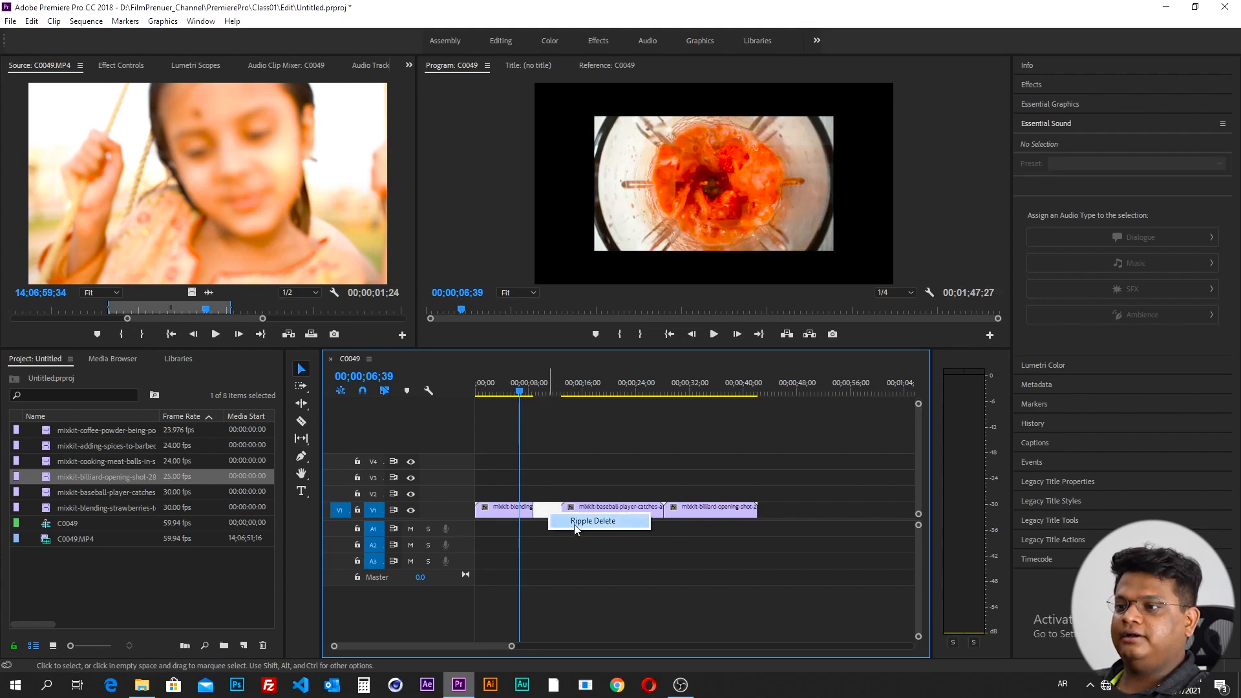
pyautogui.click(575, 525)
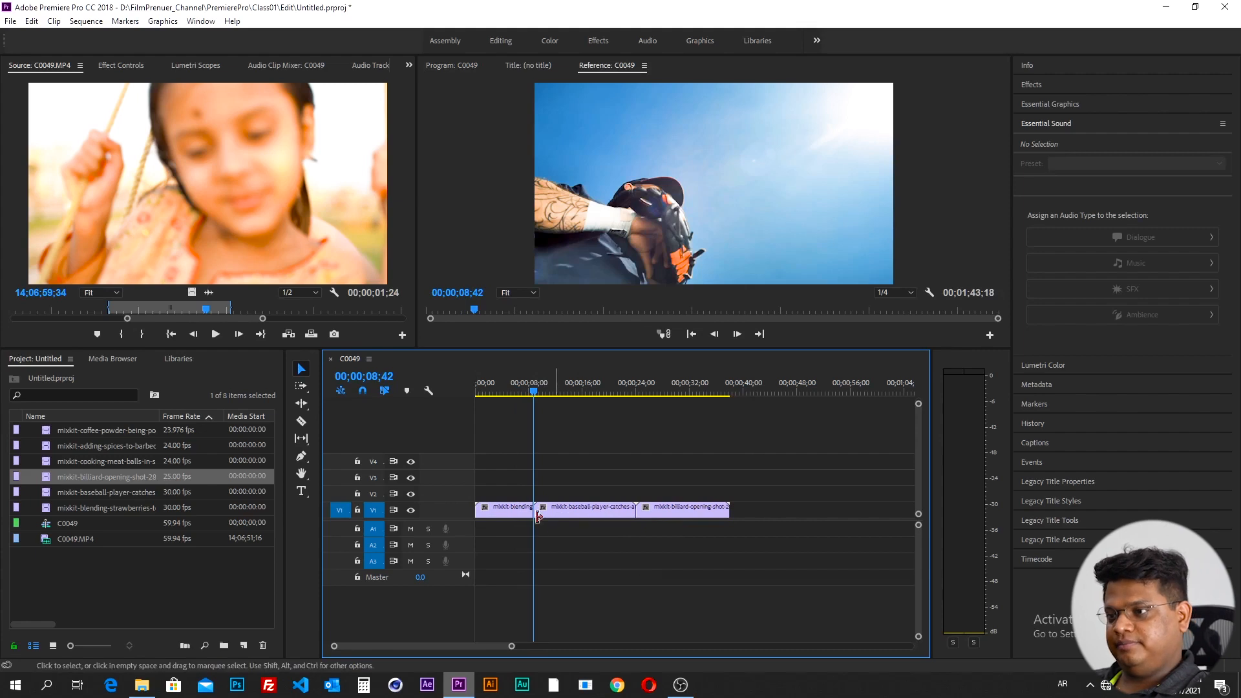
pyautogui.hotkey('ctrl', 'z')
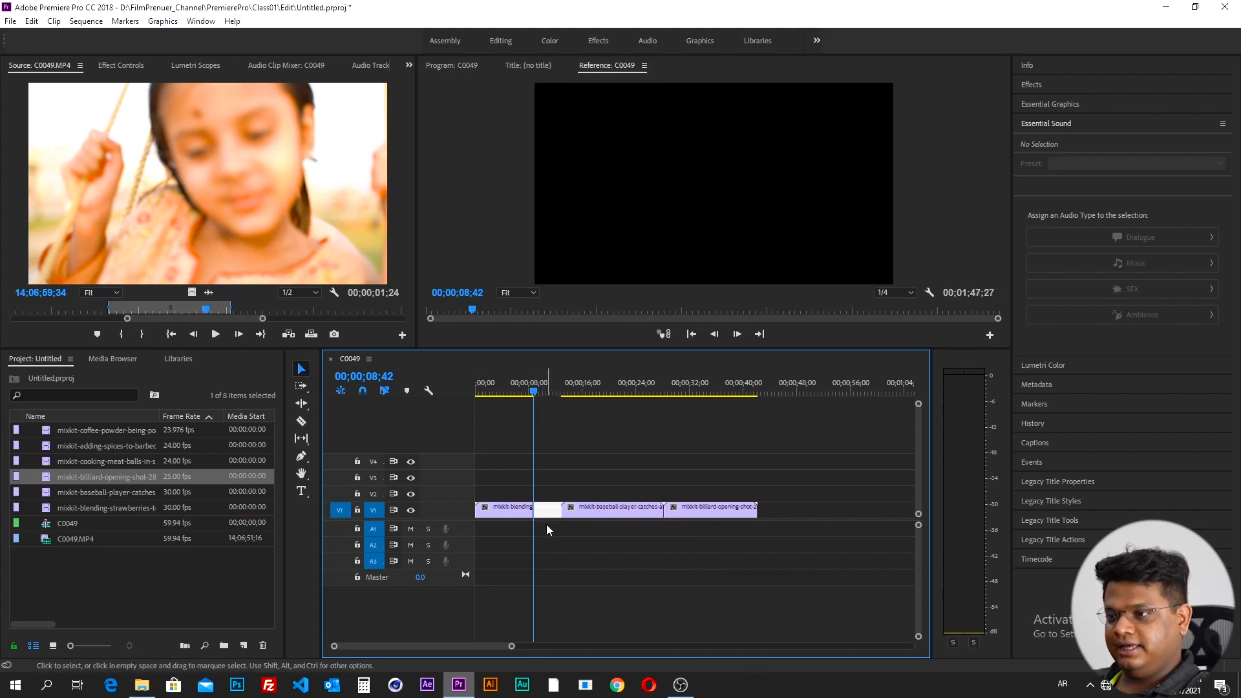
pyautogui.hotkey('shift', 'Delete')
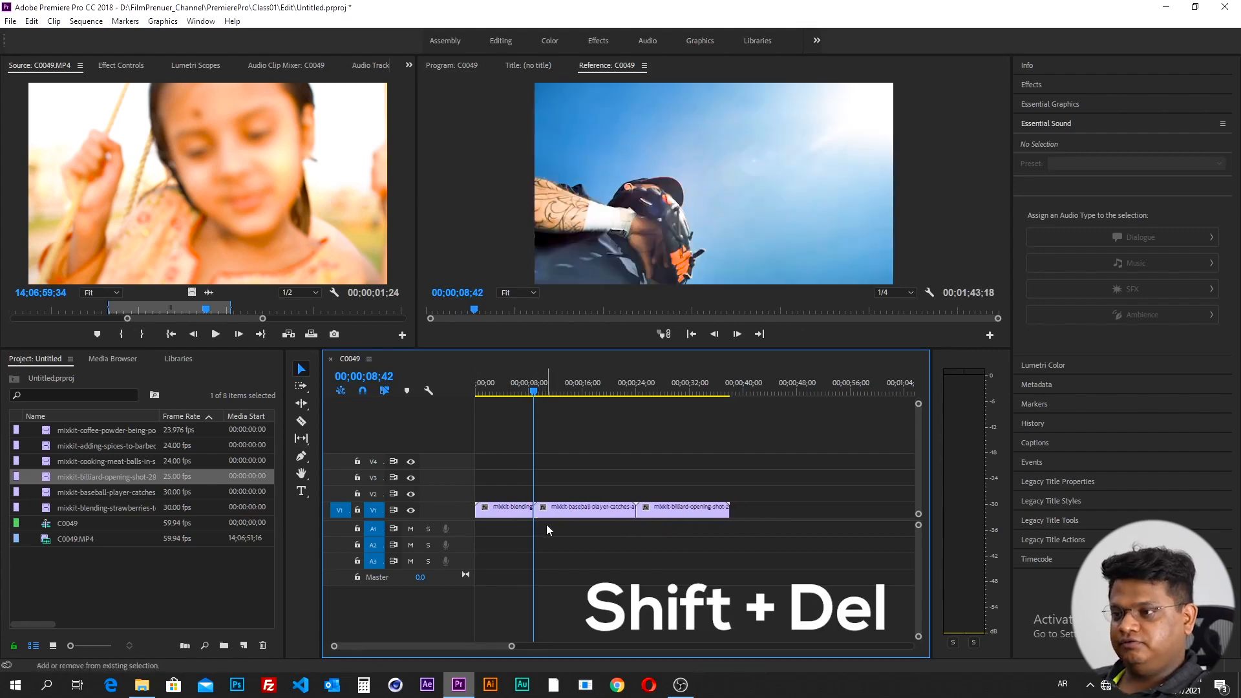
# - Roll the edit point between the blending-strawberries and baseball-player clips later to about 00;00;13;00 with the Rolling Edit tool
pyautogui.click(309, 404)
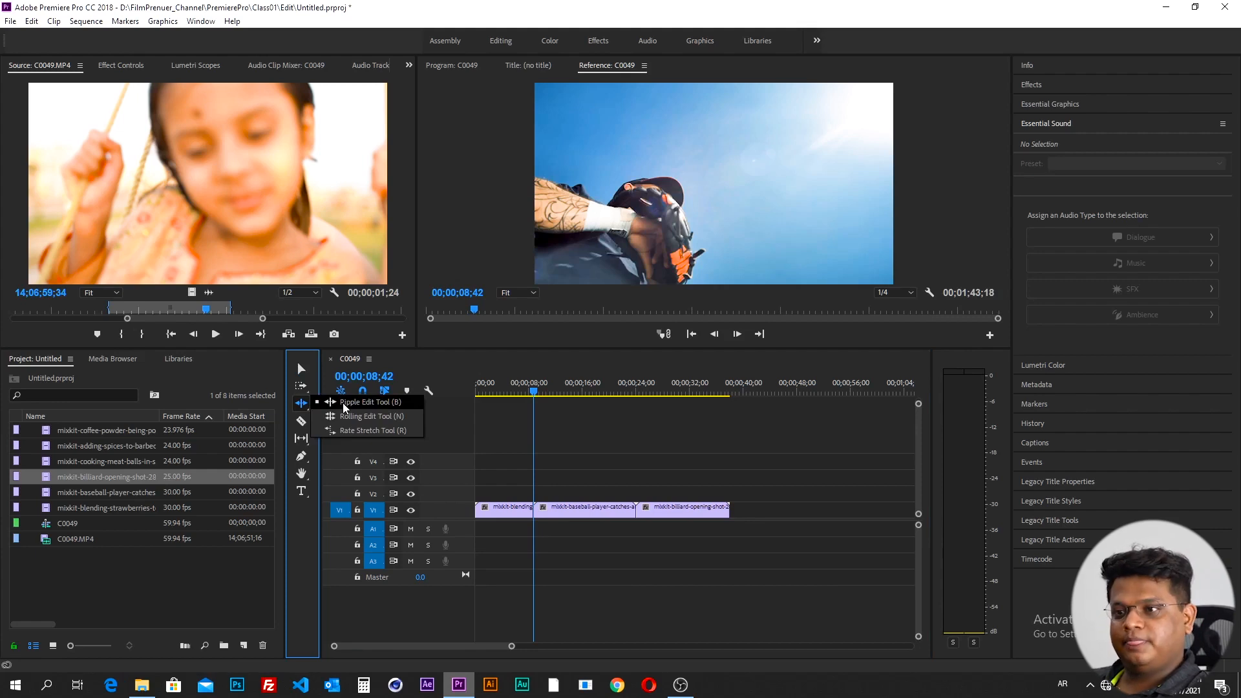
pyautogui.click(333, 402)
pyautogui.click(311, 405)
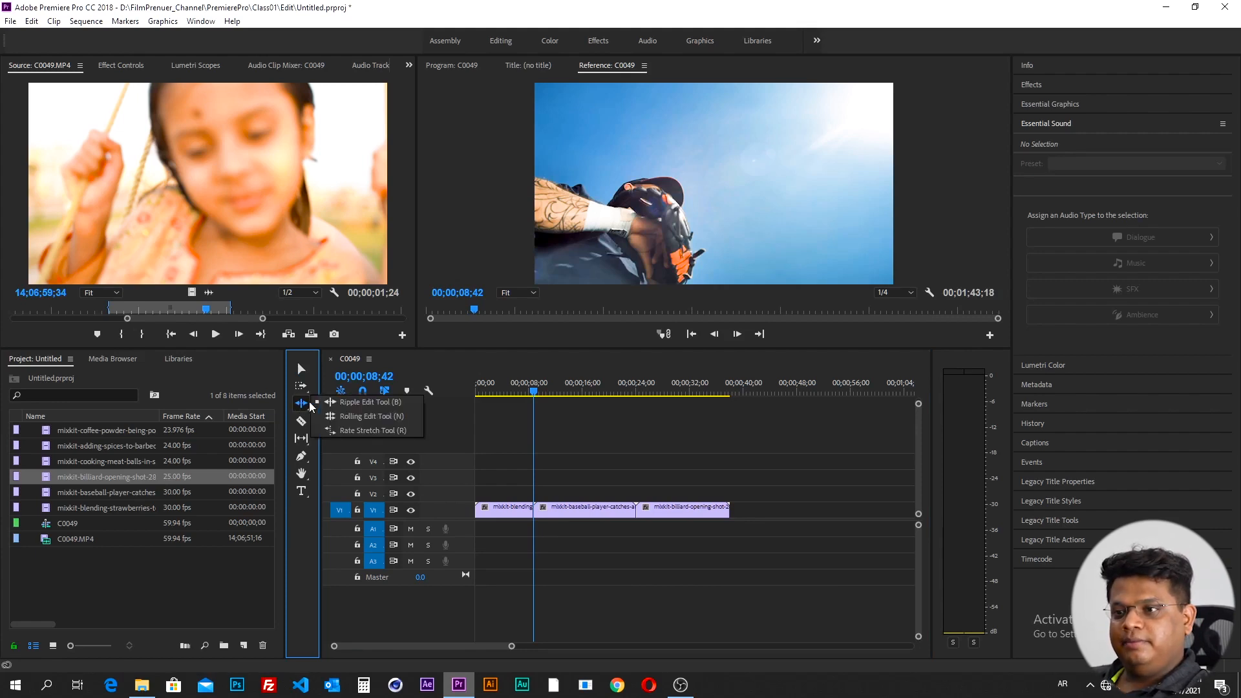
pyautogui.click(344, 418)
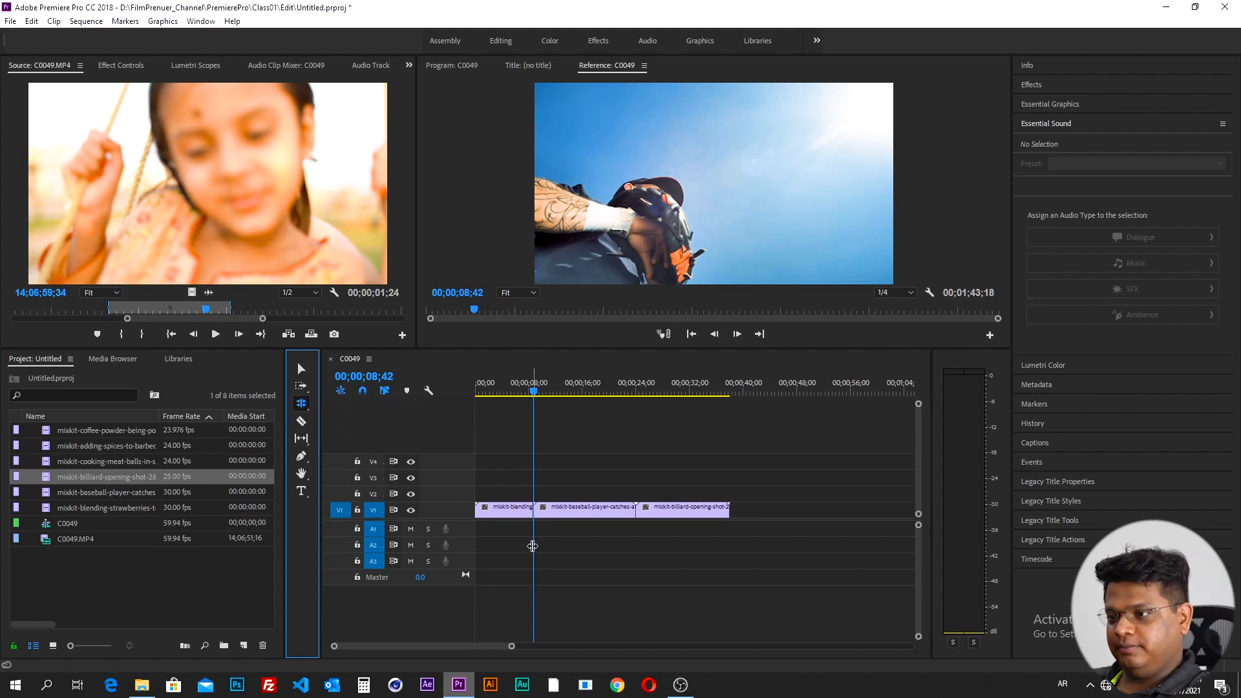
pyautogui.moveTo(533, 512); pyautogui.dragTo(543, 545)
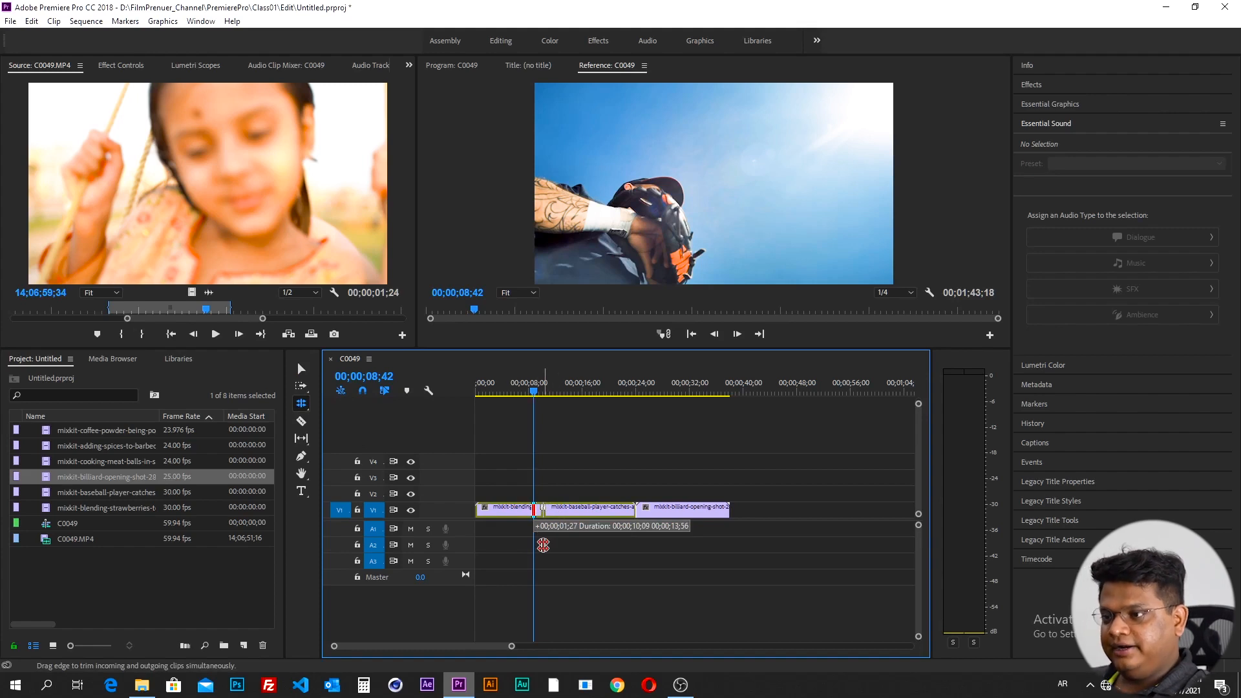
pyautogui.moveTo(543, 544); pyautogui.dragTo(530, 521)
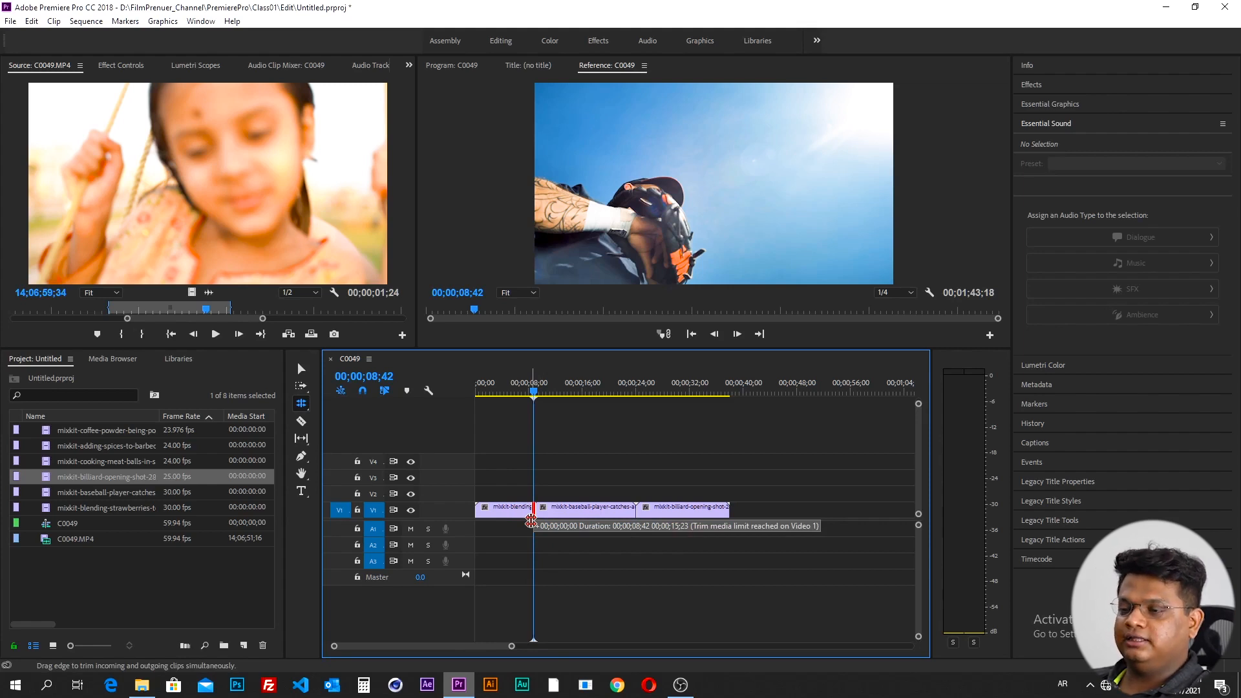
pyautogui.moveTo(531, 521); pyautogui.dragTo(561, 555)
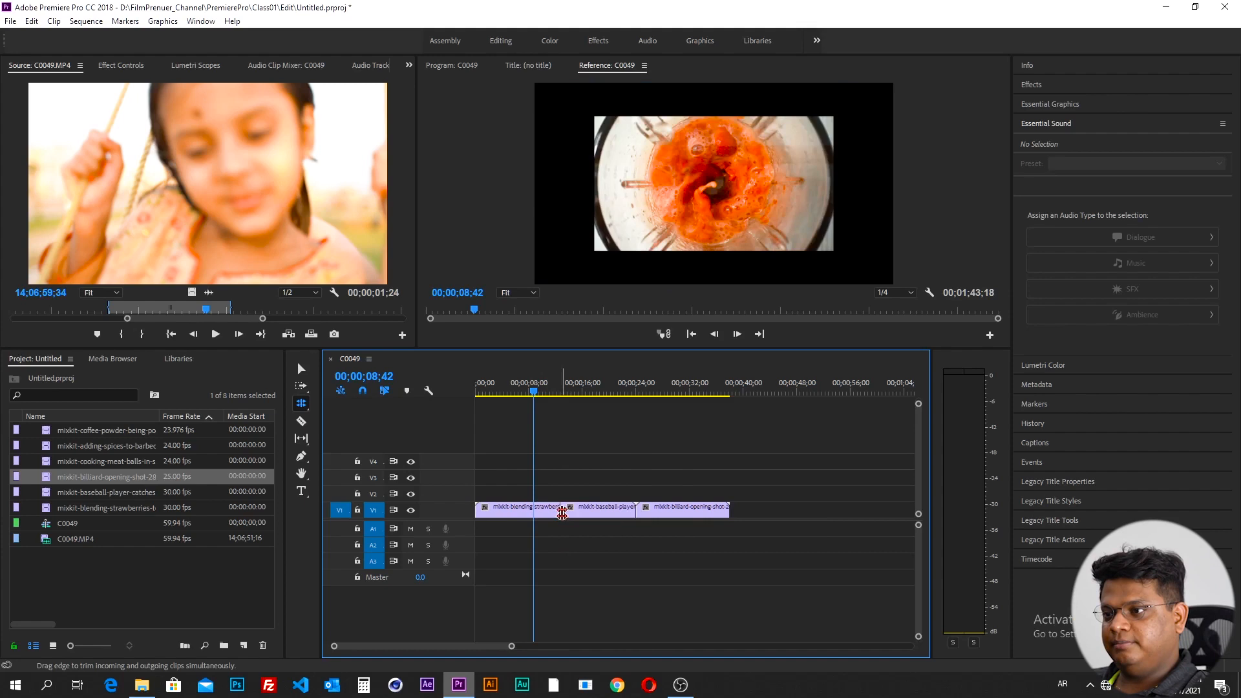
# - Roll the edit point between the blending-strawberries and baseball-player clips back to about 00;00;09;45 and scrub across it
pyautogui.moveTo(533, 394); pyautogui.dragTo(570, 451)
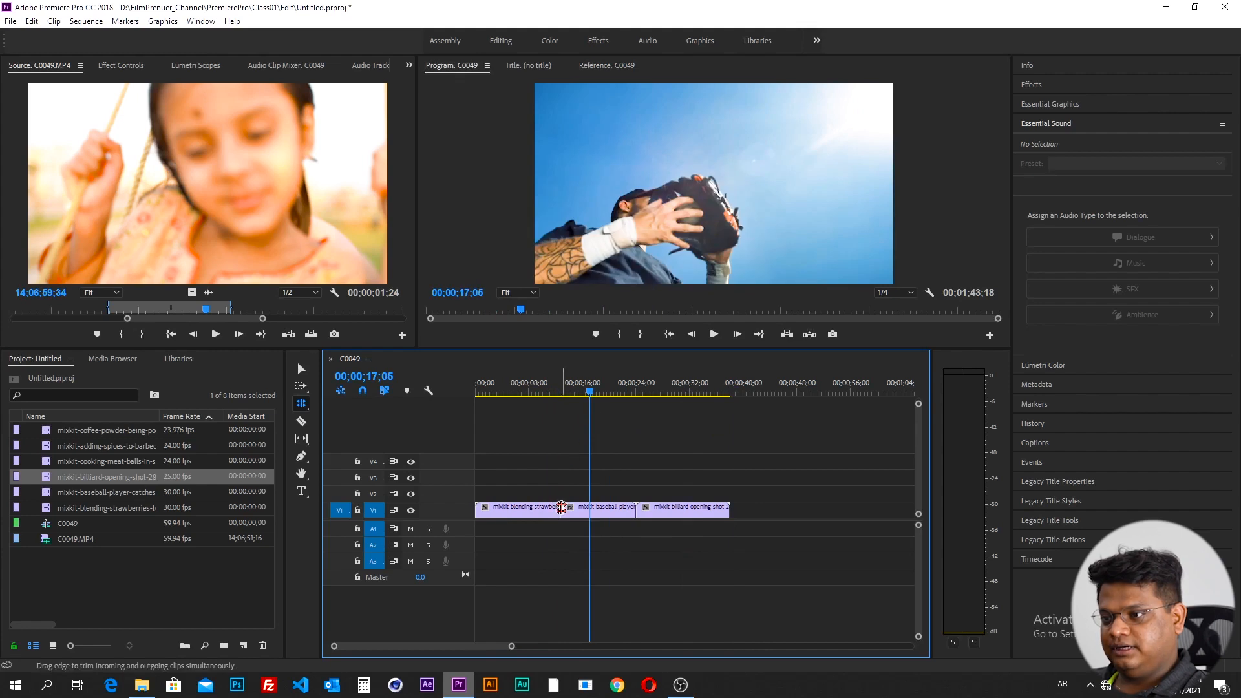
pyautogui.moveTo(557, 513); pyautogui.dragTo(541, 517)
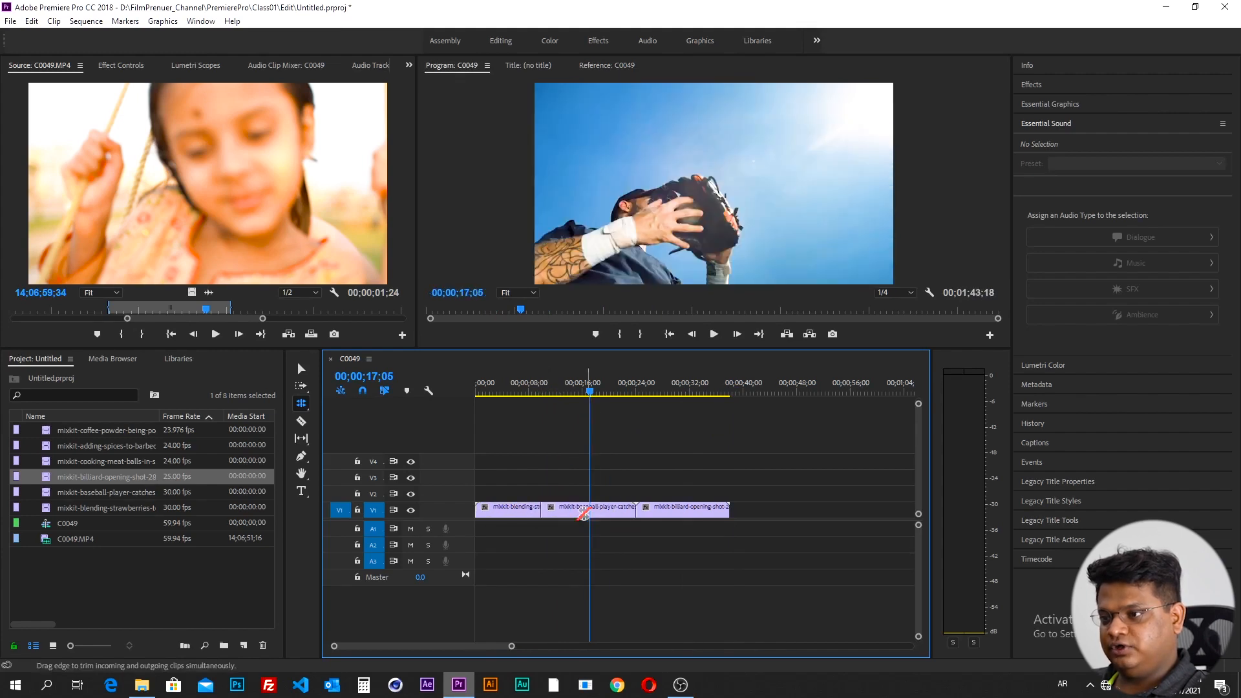
pyautogui.moveTo(530, 391); pyautogui.dragTo(541, 399)
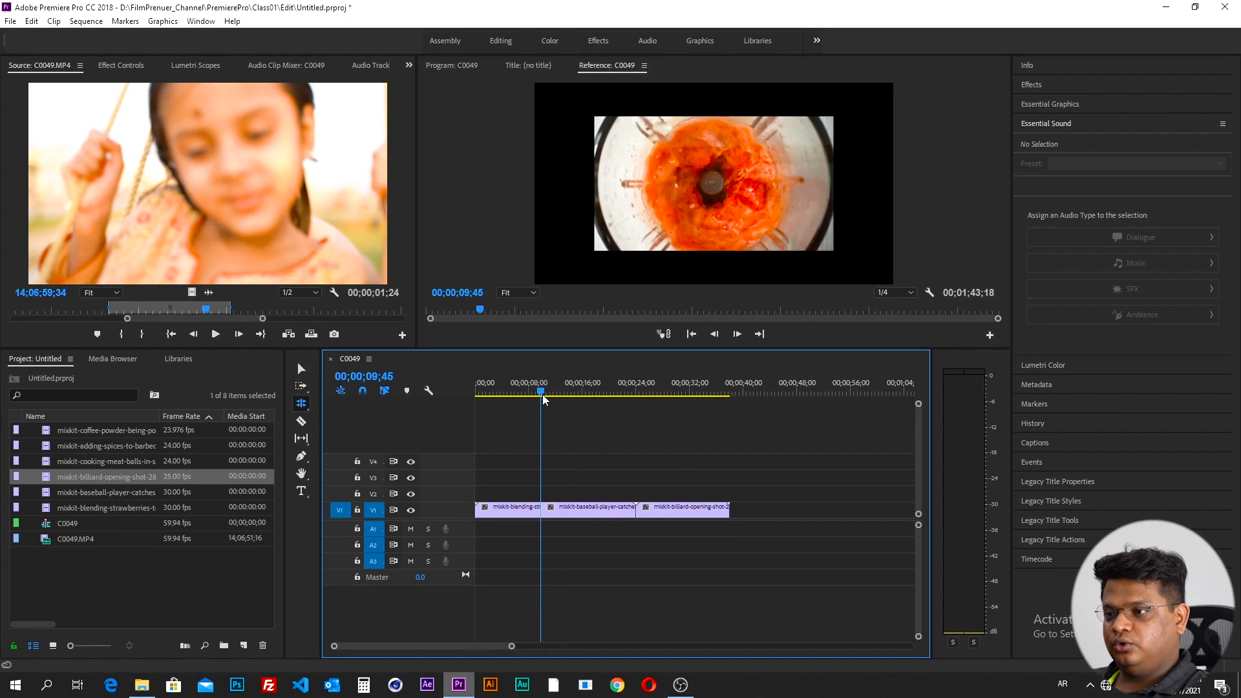
pyautogui.click(565, 509)
pyautogui.moveTo(541, 392); pyautogui.dragTo(537, 456)
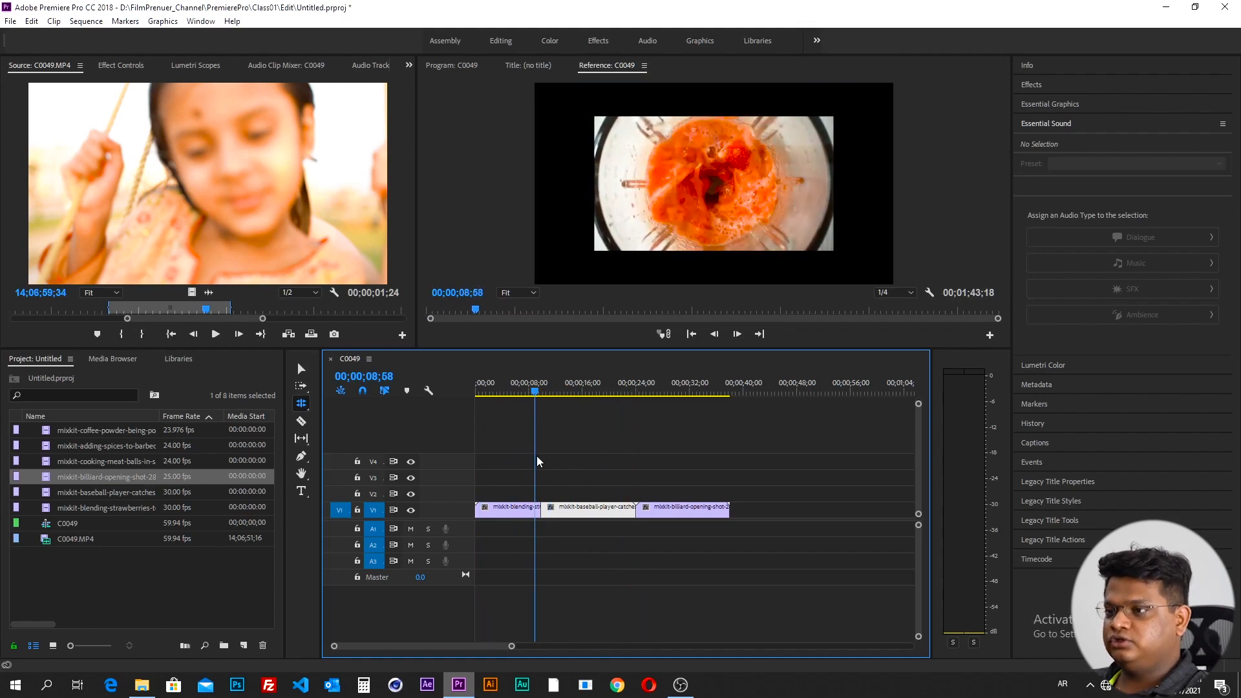
# - Roll the cut between the blending-strawberries and baseball-player clips later, as far as the media allows
pyautogui.moveTo(300, 403); pyautogui.dragTo(333, 418)
pyautogui.click(333, 419)
pyautogui.moveTo(544, 511); pyautogui.dragTo(624, 511)
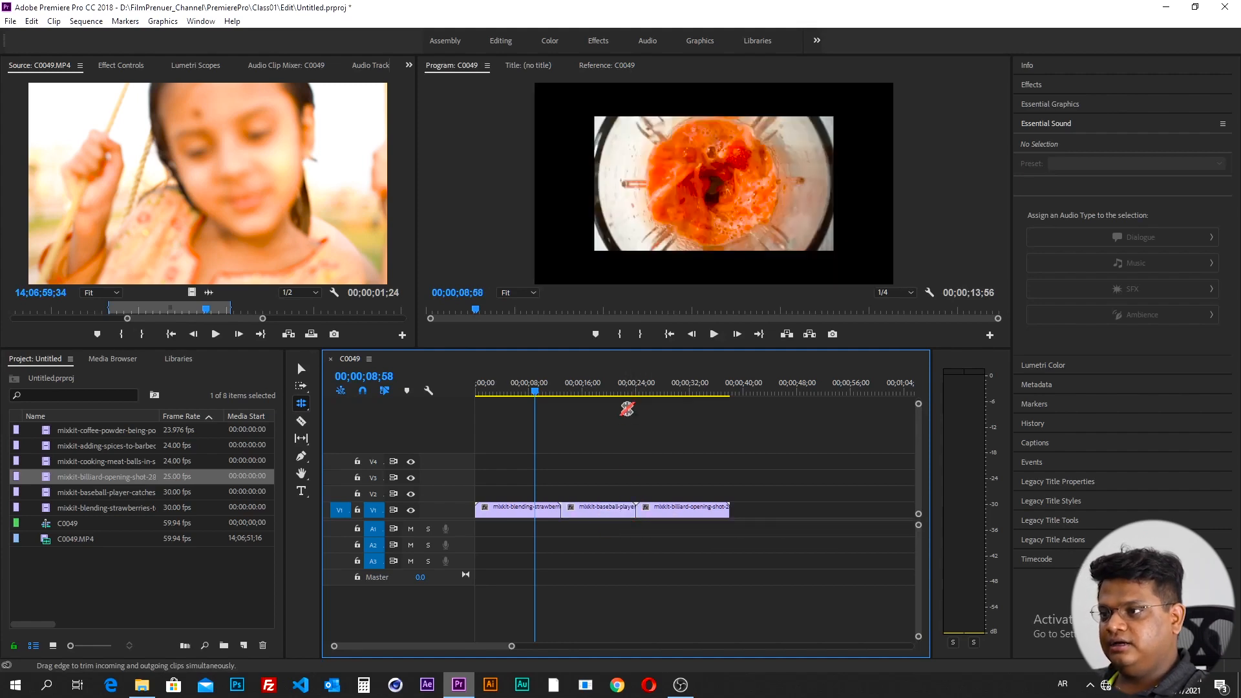
# - Set the playhead to 00;00;22;40, move the billiard clip to start at about 00;00;30;00, and try extending its end
pyautogui.click(627, 389)
pyautogui.press('v')
pyautogui.moveTo(662, 507); pyautogui.dragTo(704, 508)
pyautogui.click(637, 510)
pyautogui.click(691, 510)
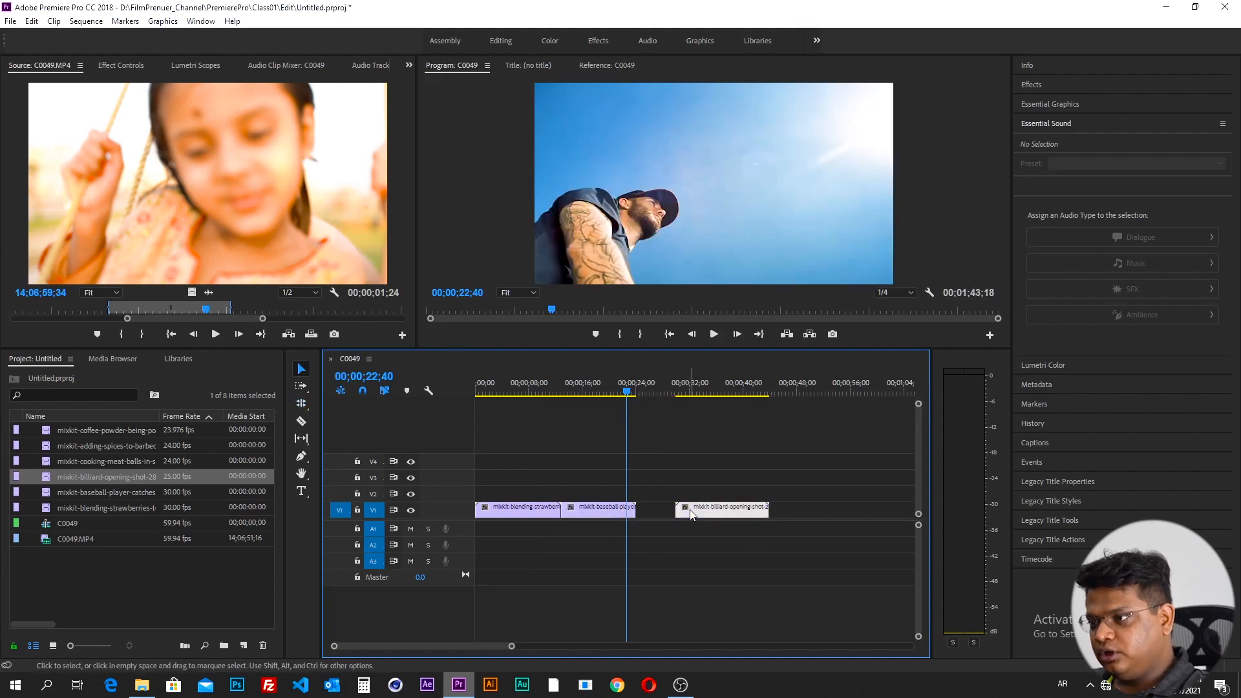
pyautogui.moveTo(760, 508); pyautogui.dragTo(788, 517)
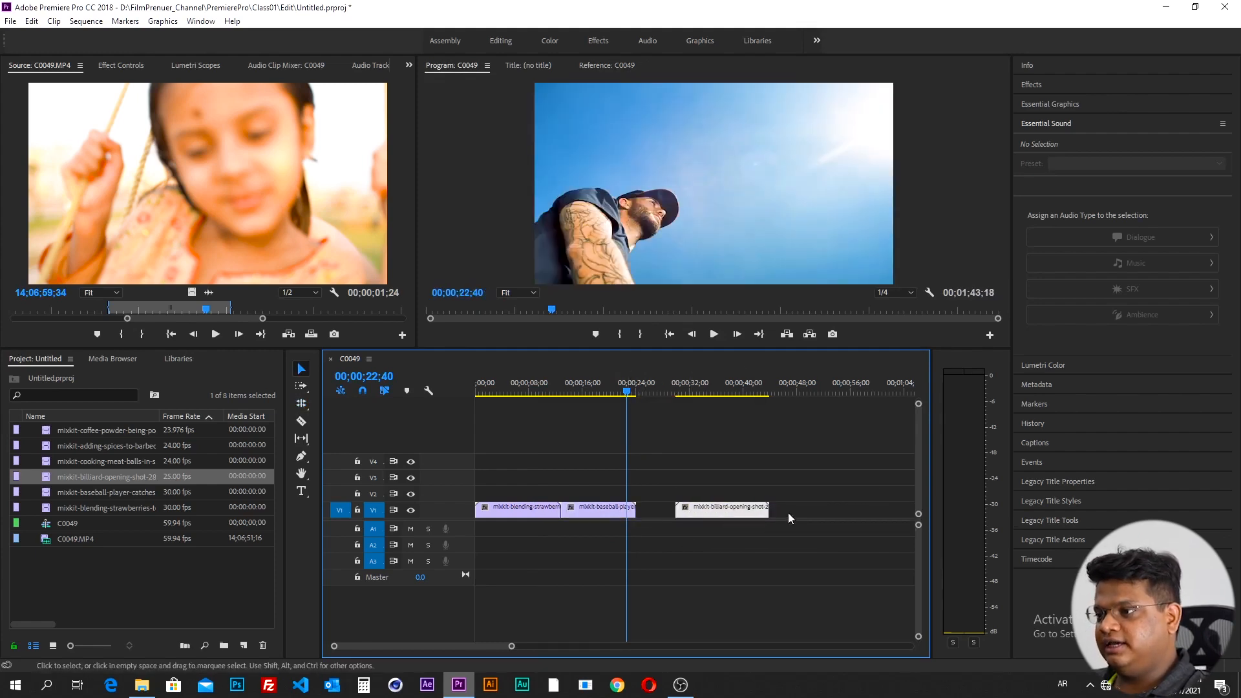
# - Trim the billiard clip's start and the baseball-player clip's end at 00;00;22;40, and move the billiard clip against it
pyautogui.moveTo(676, 509); pyautogui.dragTo(750, 510)
pyautogui.moveTo(635, 511); pyautogui.dragTo(629, 521)
pyautogui.moveTo(706, 511); pyautogui.dragTo(639, 479)
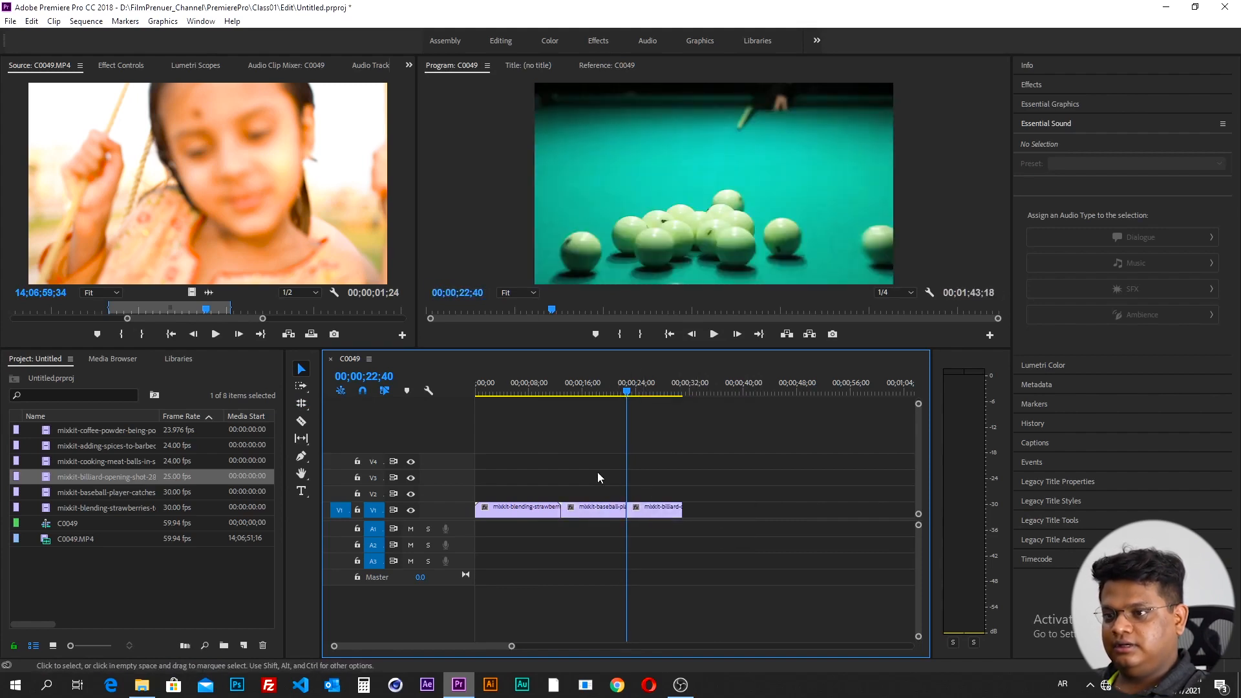
# - Roll the edit point between the baseball-player and billiard clips earlier to about 00;00;20;30, and set the playhead to 00;00;13;07
pyautogui.click(304, 403)
pyautogui.click(357, 411)
pyautogui.moveTo(626, 514)
pyautogui.mouseDown()
pyautogui.moveTo(643, 515)
pyautogui.moveTo(618, 514)
pyautogui.mouseUp()
pyautogui.click(301, 403)
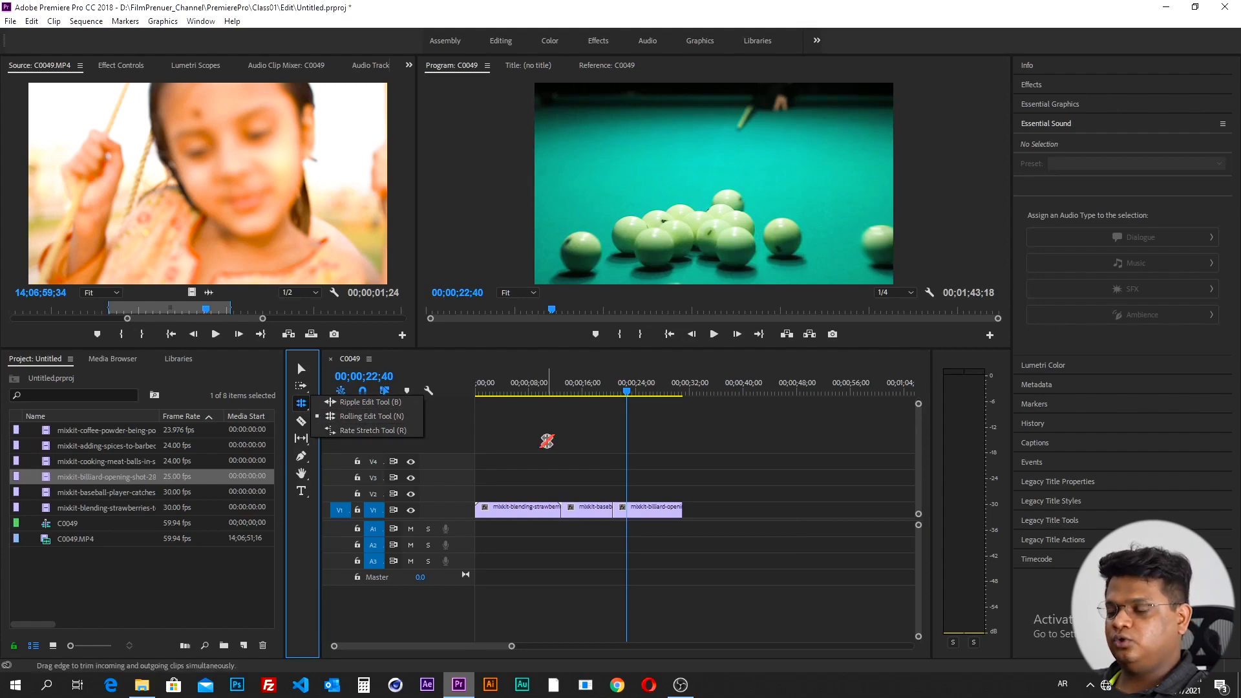
pyautogui.click(299, 366)
pyautogui.click(577, 428)
pyautogui.moveTo(626, 393); pyautogui.dragTo(563, 429)
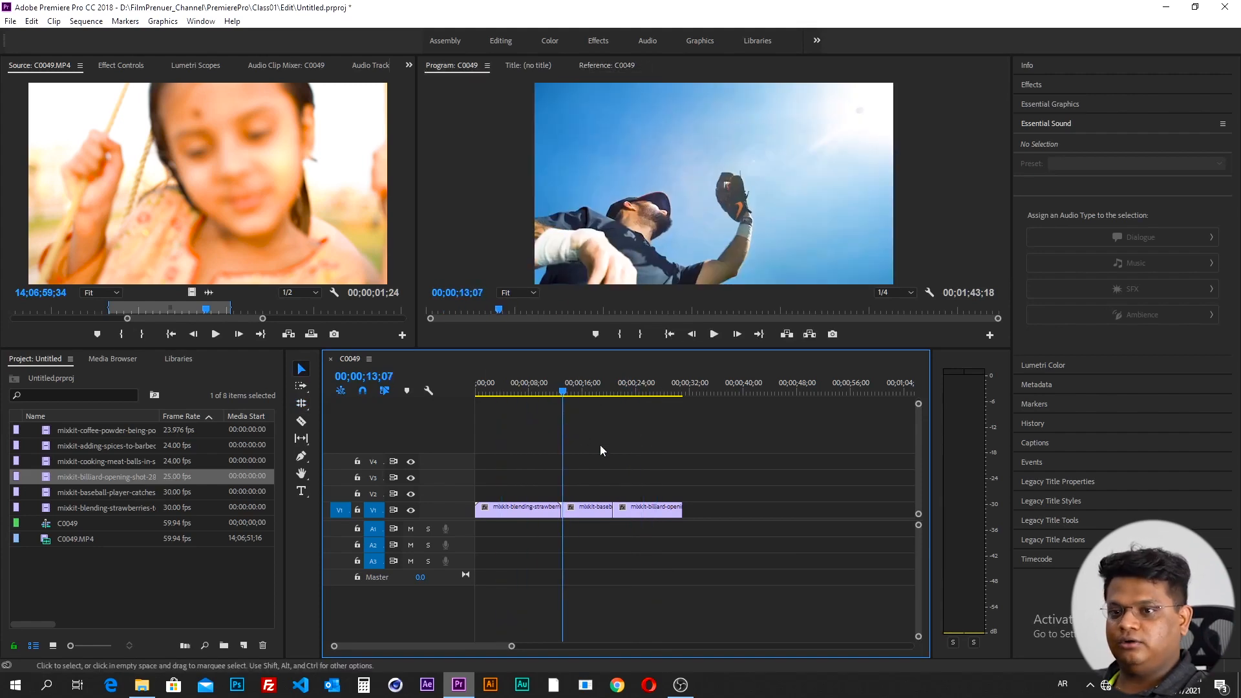
# - Add C0049.MP4 after the billiard clip, and delete all clips from the timeline
pyautogui.click(79, 542)
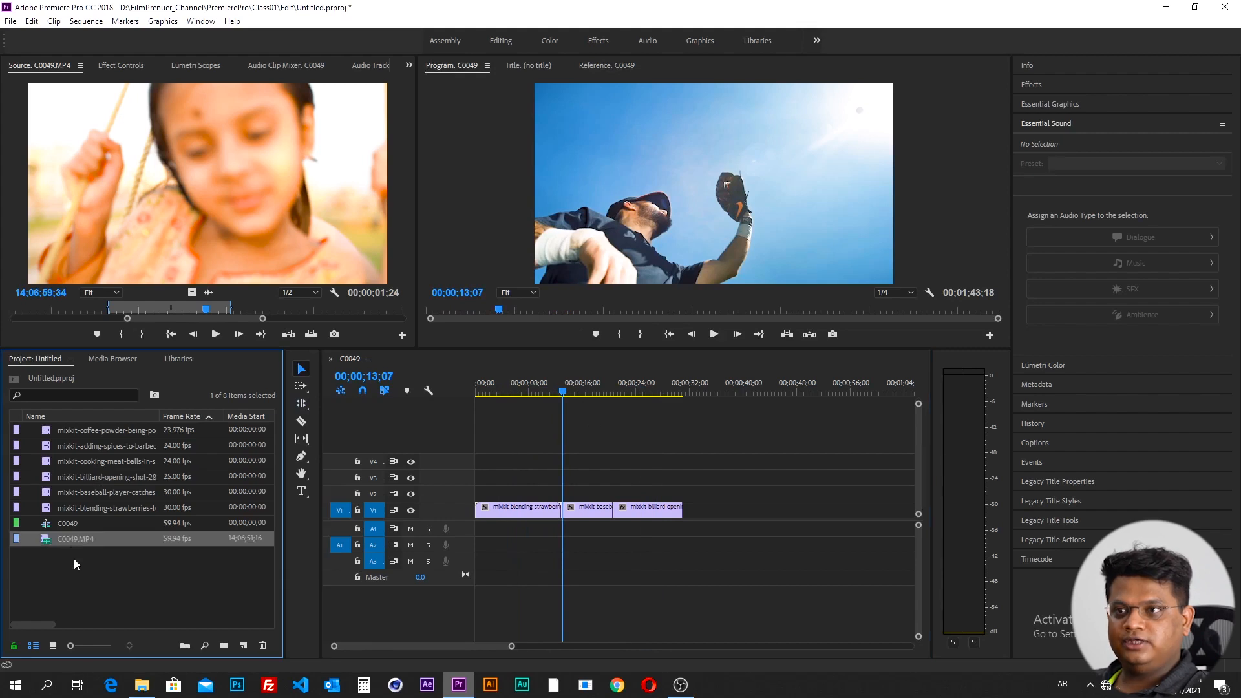
pyautogui.click(74, 559)
pyautogui.click(198, 201)
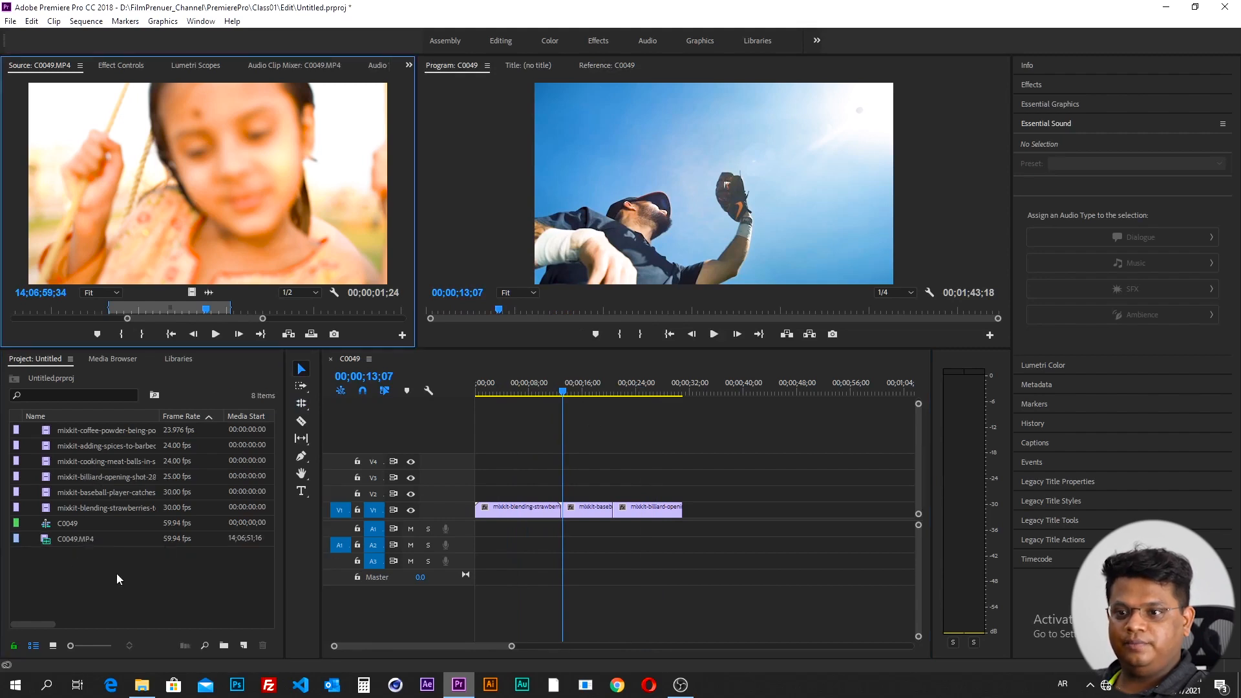
pyautogui.click(107, 555)
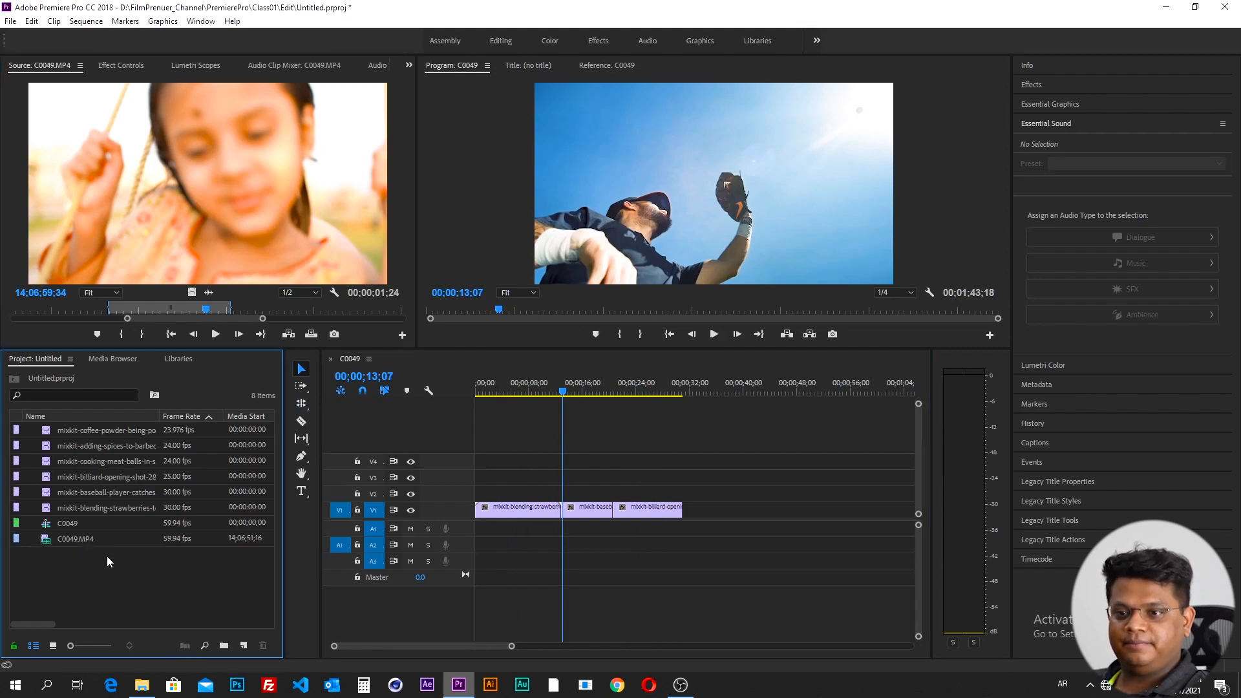
pyautogui.click(84, 542)
pyautogui.moveTo(73, 539); pyautogui.dragTo(700, 516)
pyautogui.moveTo(737, 464); pyautogui.dragTo(481, 567)
pyautogui.press('Delete')
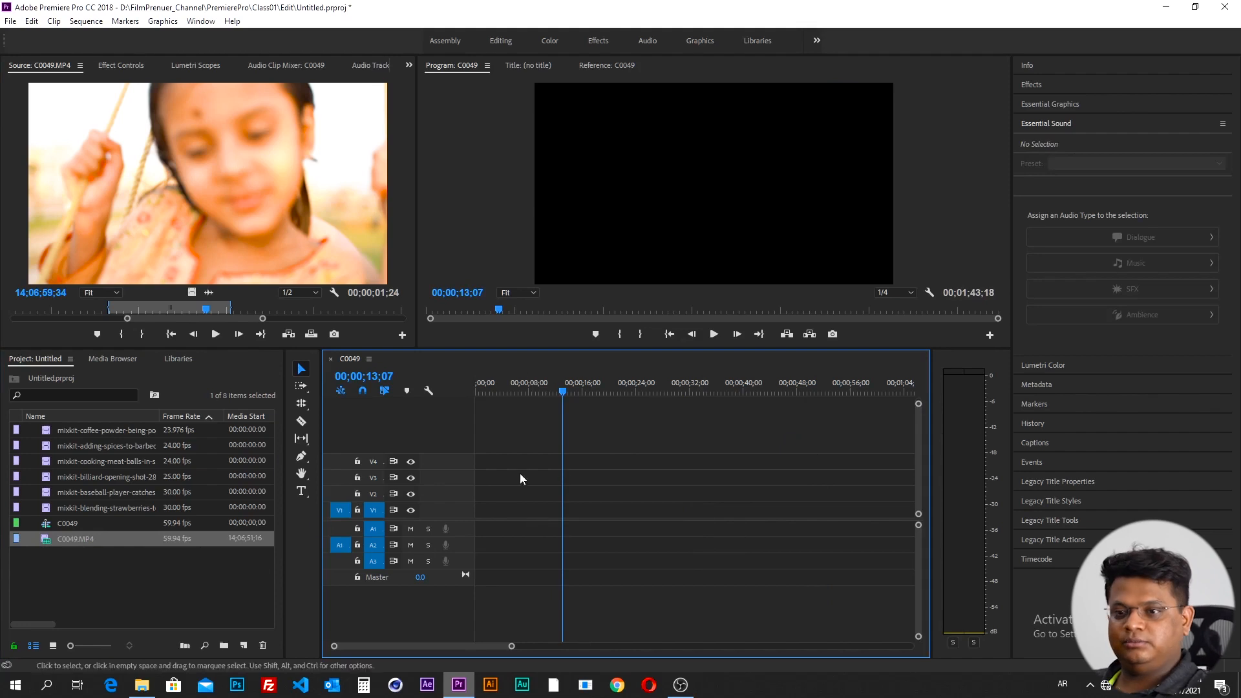
# - Extend the source In and Out range to the whole of C0049.MP4 and place it at the start of the timeline
pyautogui.click(107, 567)
pyautogui.moveTo(230, 307); pyautogui.dragTo(404, 308)
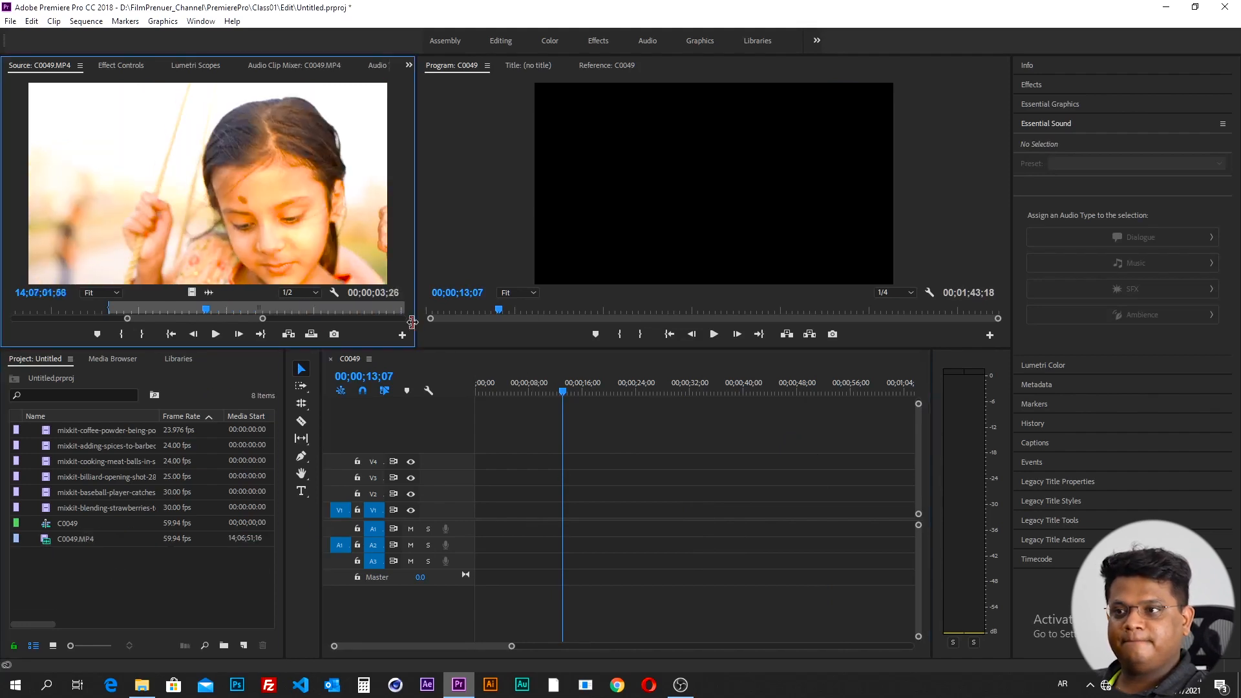
pyautogui.moveTo(109, 309); pyautogui.dragTo(12, 309)
pyautogui.click(130, 559)
pyautogui.moveTo(85, 541); pyautogui.dragTo(487, 521)
# - Play the C0049.MP4 clip from the start of the sequence and scrub back to 00;00;01;21
pyautogui.click(468, 390)
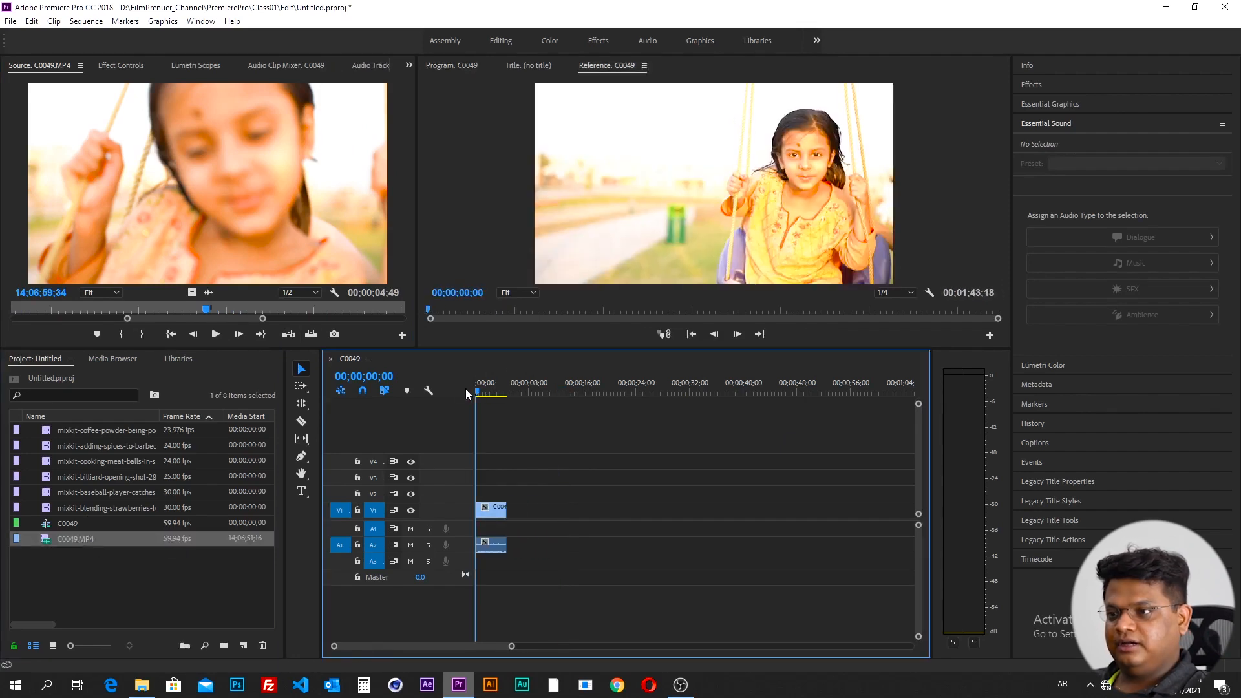
pyautogui.press('space')
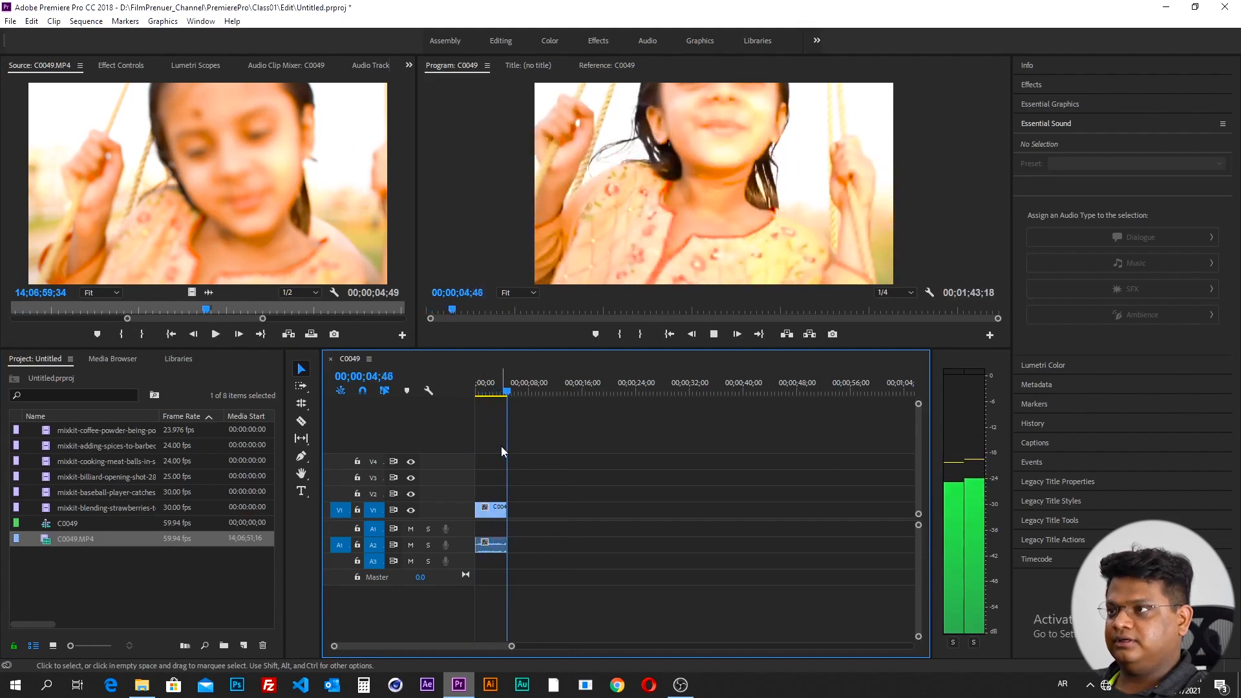
pyautogui.moveTo(501, 392); pyautogui.dragTo(484, 392)
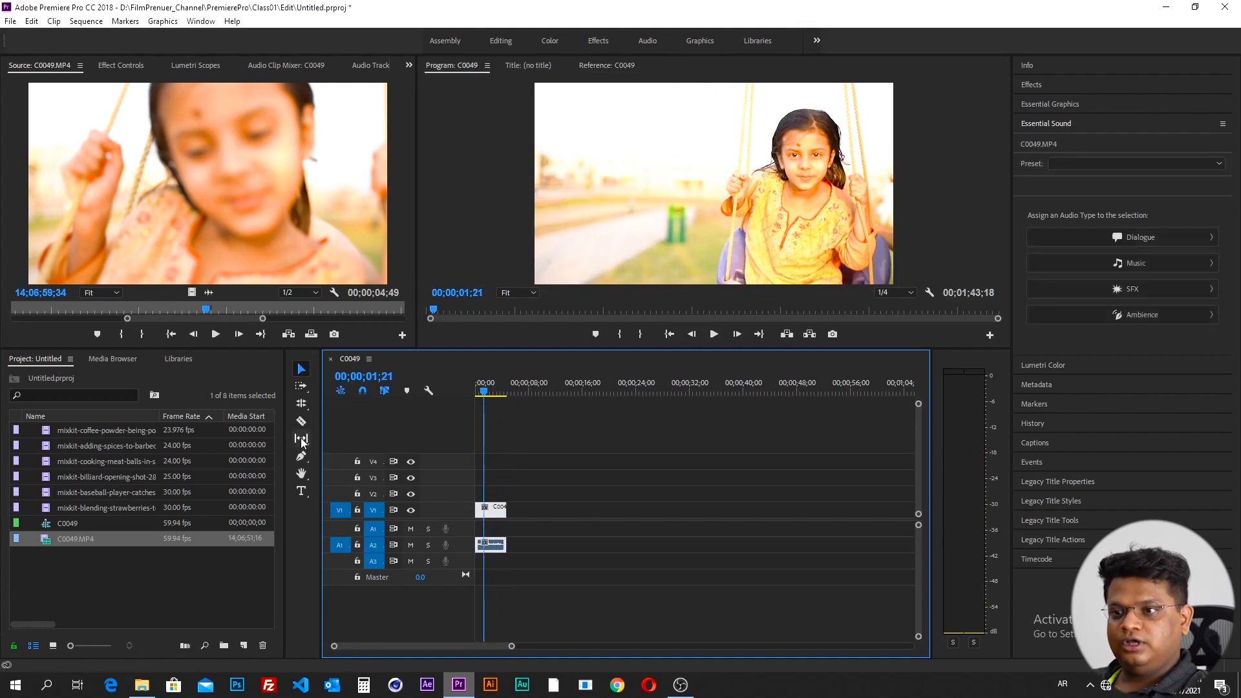
# - Slow the C0049.MP4 clip to 21.54% by extending its end with the Rate Stretch tool, and play it from the start
pyautogui.click(301, 402)
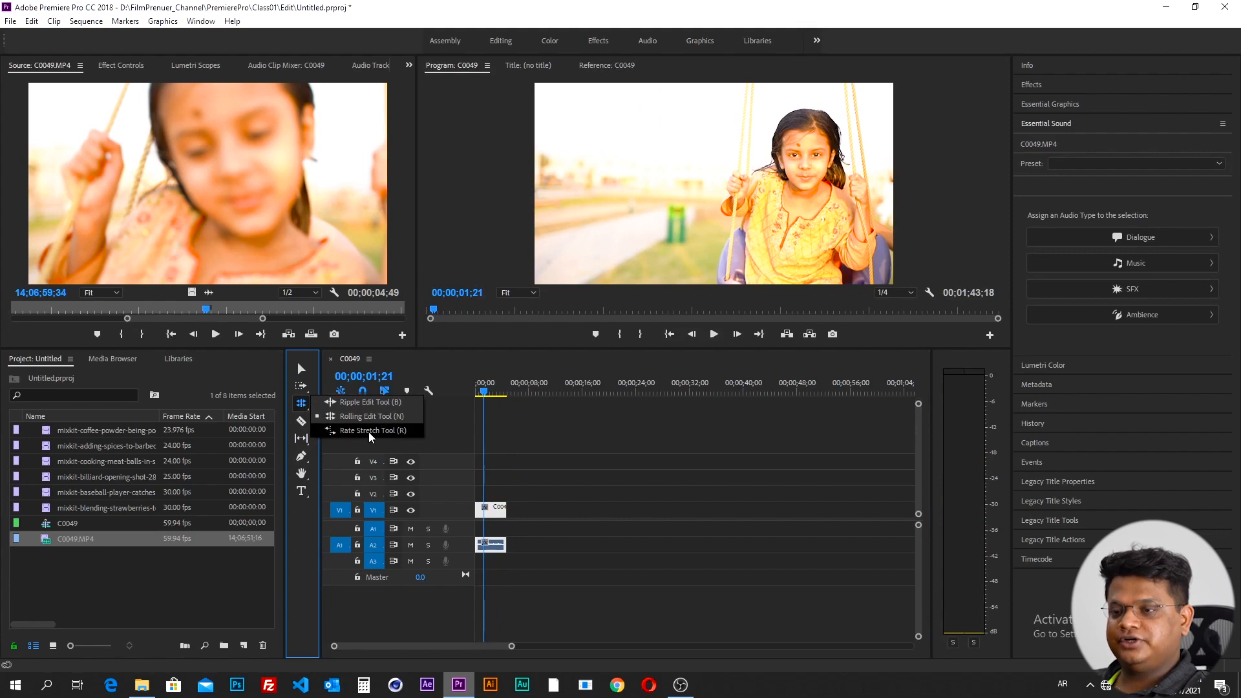
pyautogui.click(367, 430)
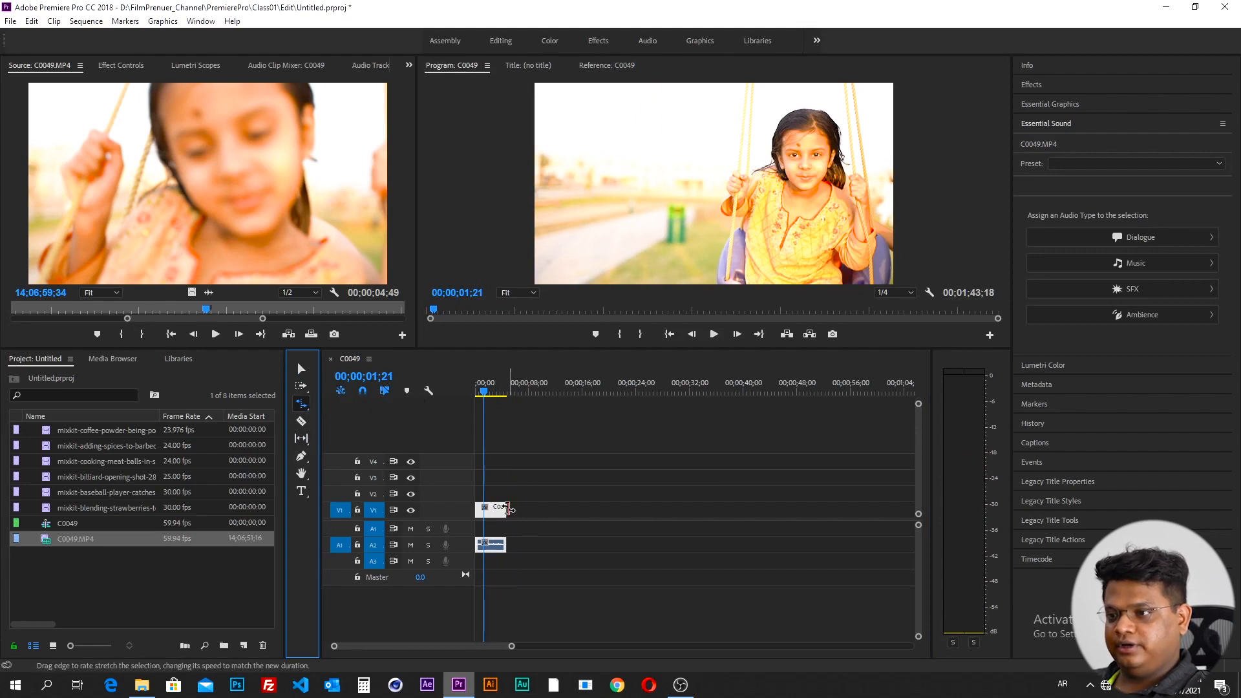
pyautogui.moveTo(505, 509); pyautogui.dragTo(623, 557)
pyautogui.press('Home')
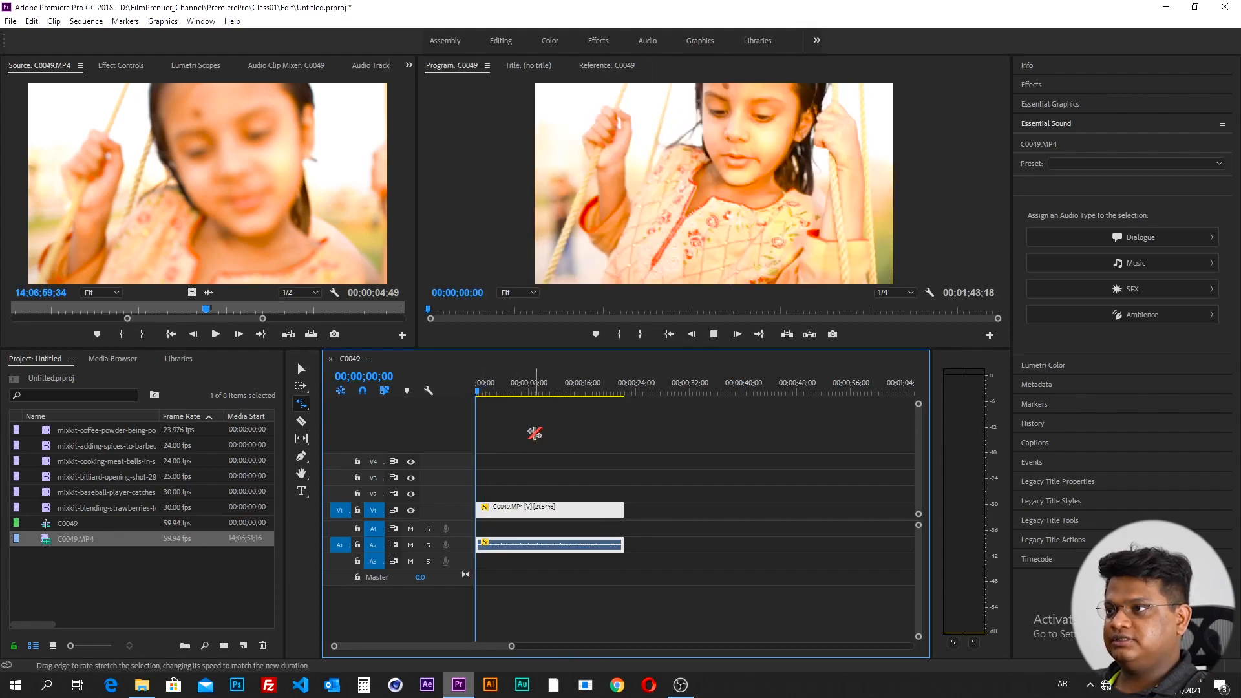
pyautogui.press('space')
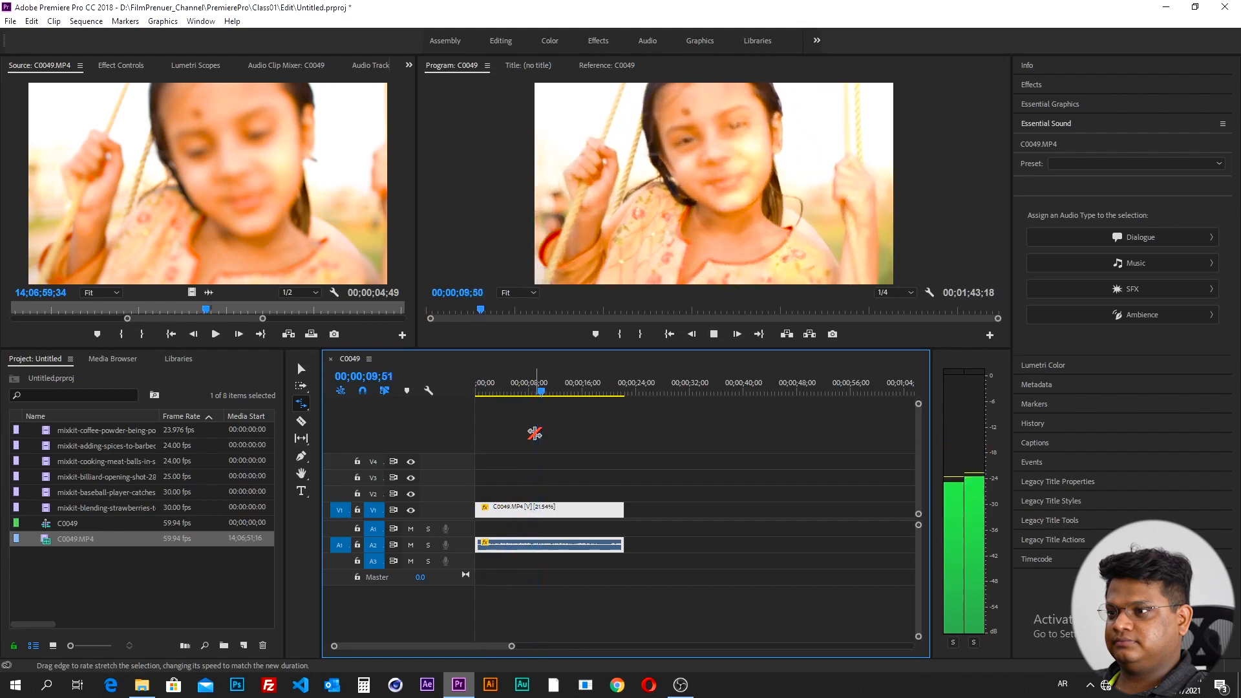
pyautogui.press('space')
pyautogui.moveTo(538, 394); pyautogui.dragTo(519, 394)
# - Speed up the C0049.MP4 clip by rate-stretching it to a duration of 00;00;03;39, and play it from the start
pyautogui.moveTo(621, 511); pyautogui.dragTo(502, 517)
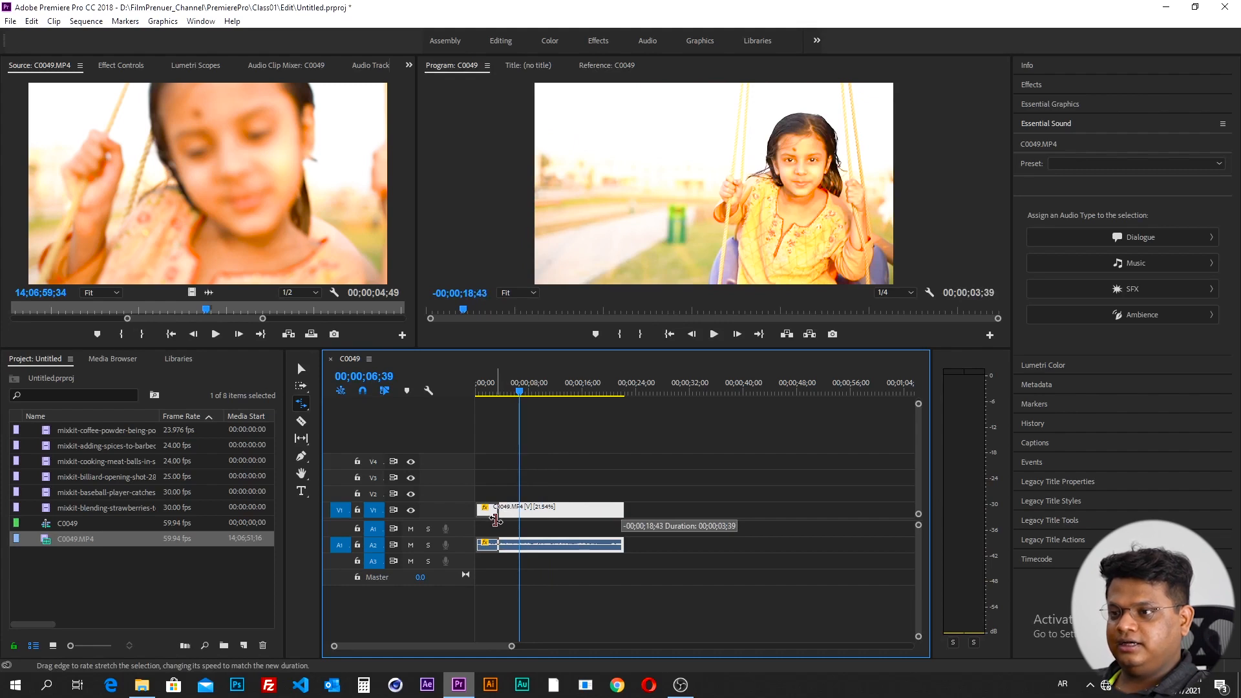
pyautogui.moveTo(496, 521); pyautogui.dragTo(498, 517)
pyautogui.press('Home')
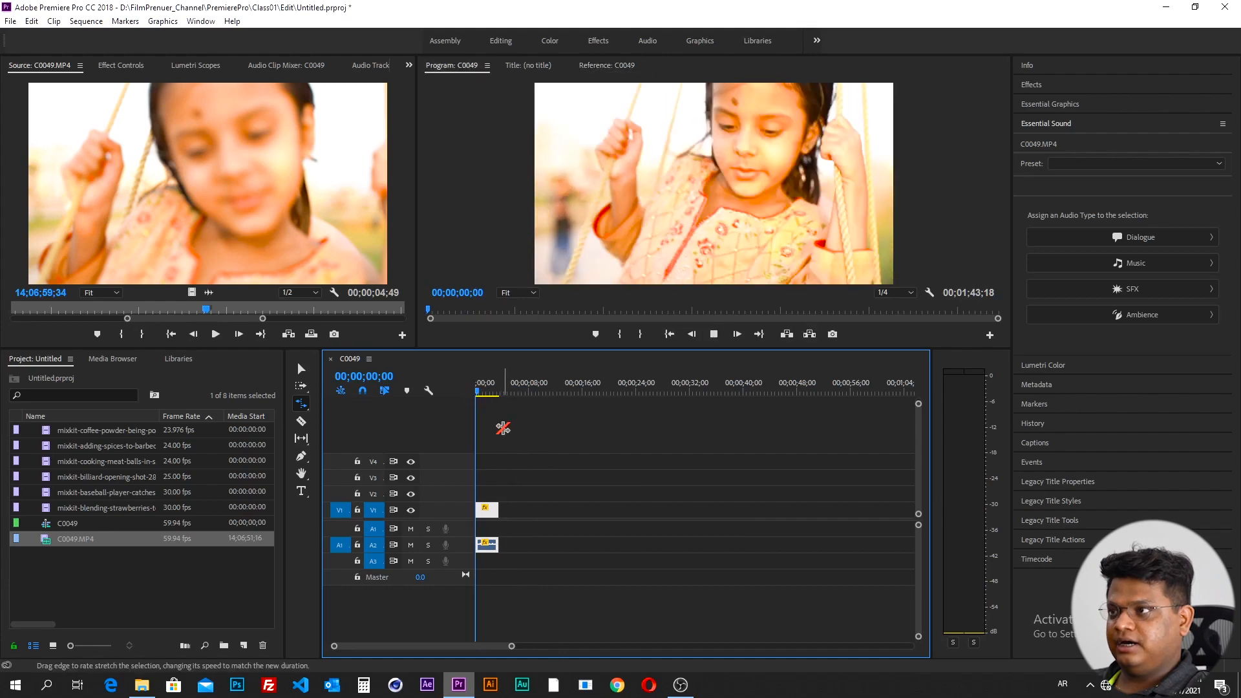
pyautogui.press('space')
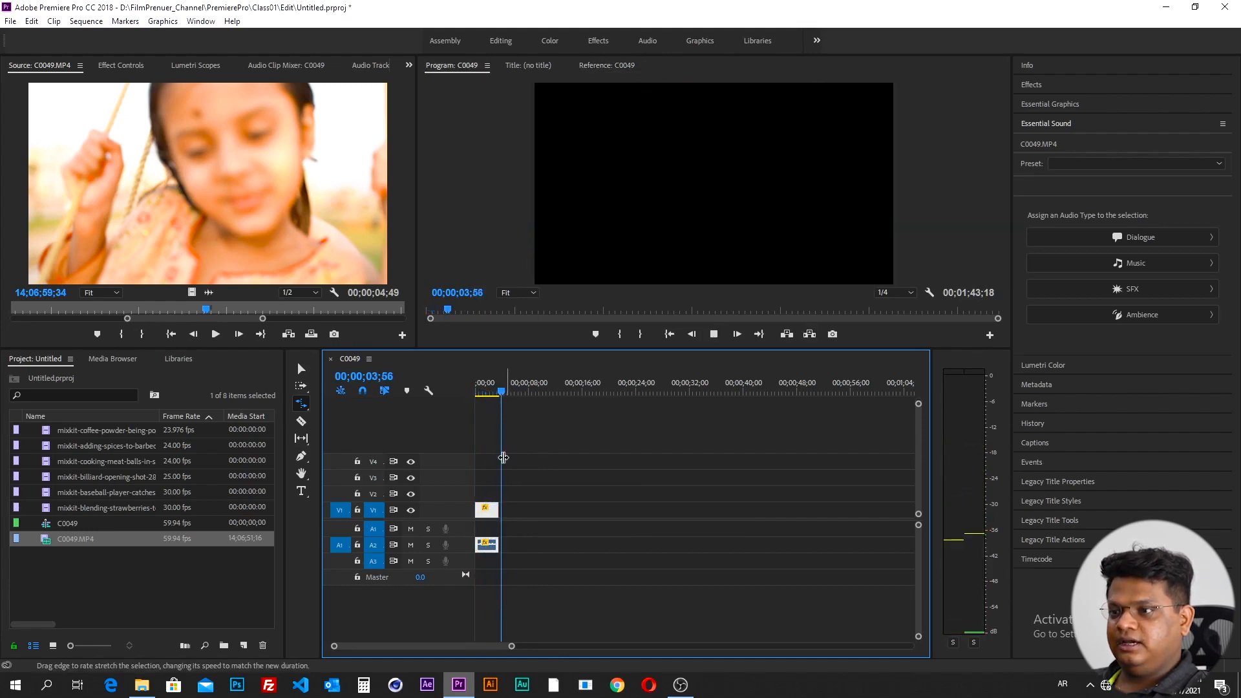
# - Extend the end of the C0049.MP4 clip to a duration of 00;00;06;56 and set its speed to 400%
pyautogui.press('v')
pyautogui.click(494, 512)
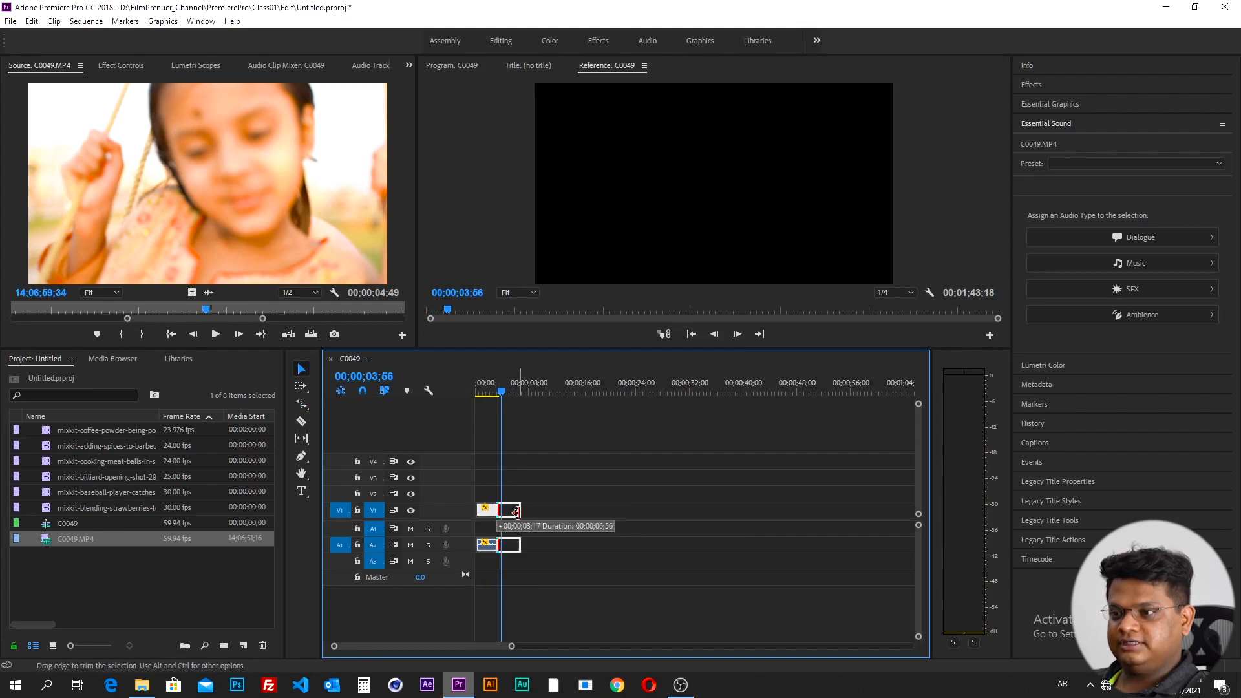
pyautogui.rightClick(495, 512)
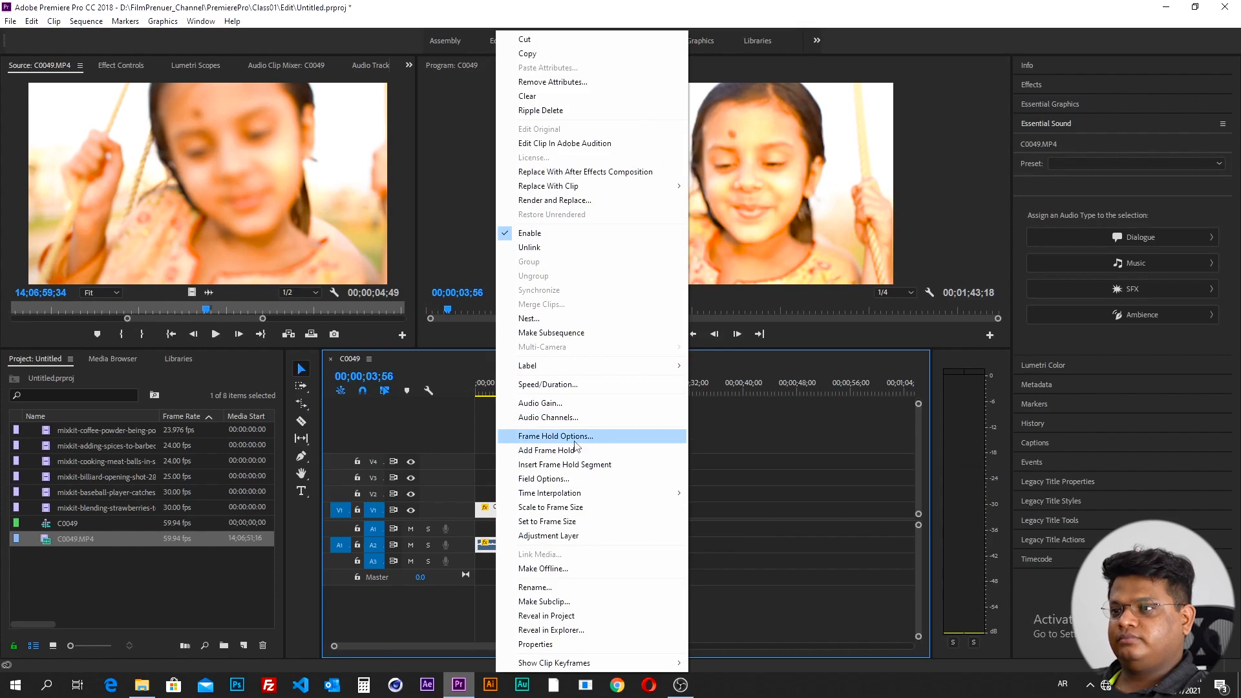
pyautogui.click(567, 386)
pyautogui.moveTo(95, 20); pyautogui.dragTo(698, 296)
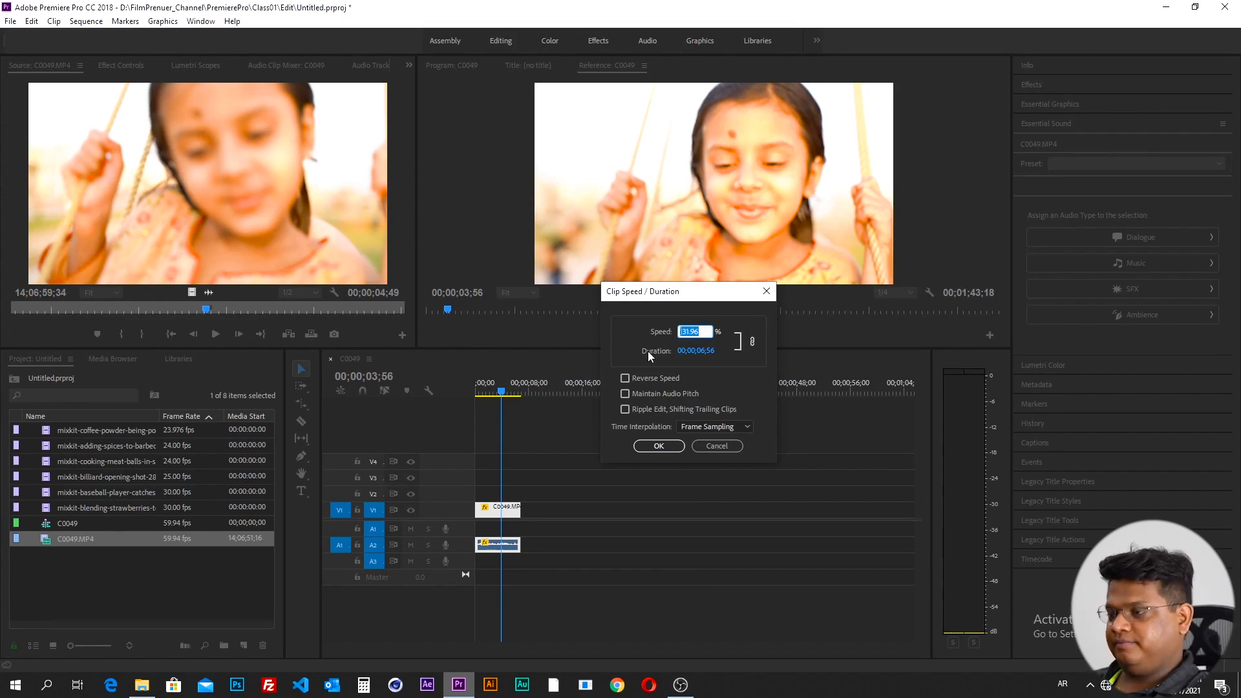
pyautogui.write('400')
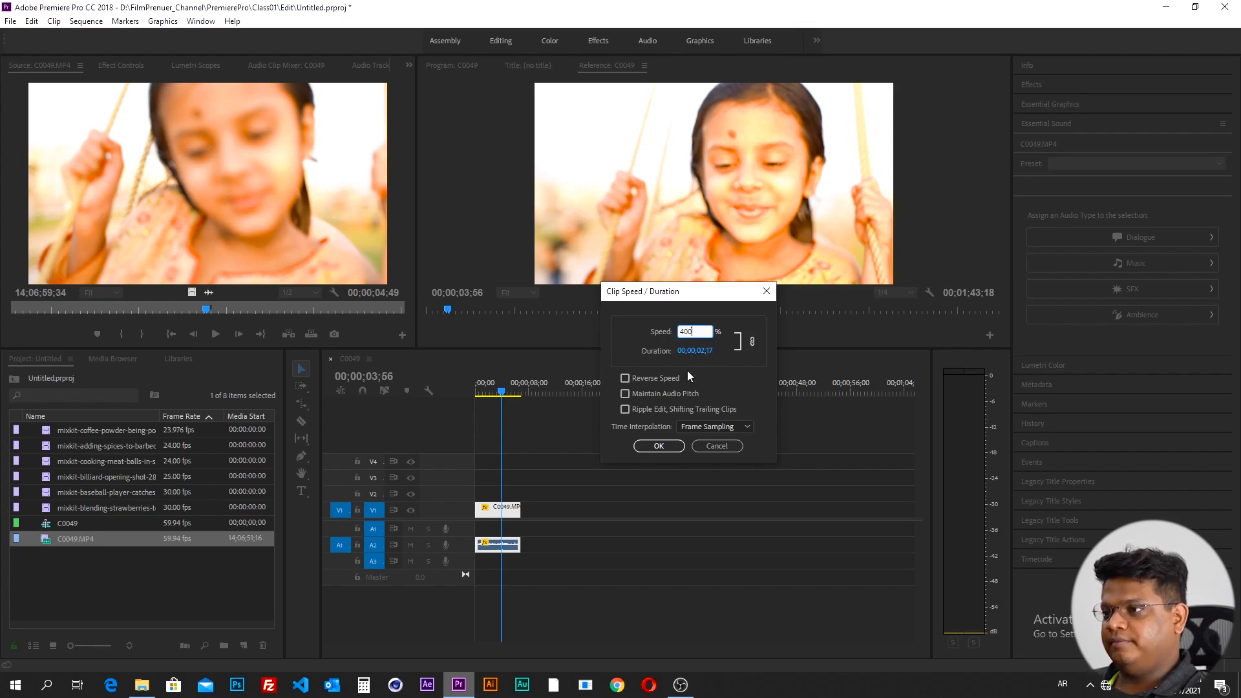
pyautogui.click(659, 446)
# - Play the sped-up C0049.MP4 clip from the start and return the playhead to 00;00;00;41
pyautogui.click(479, 390)
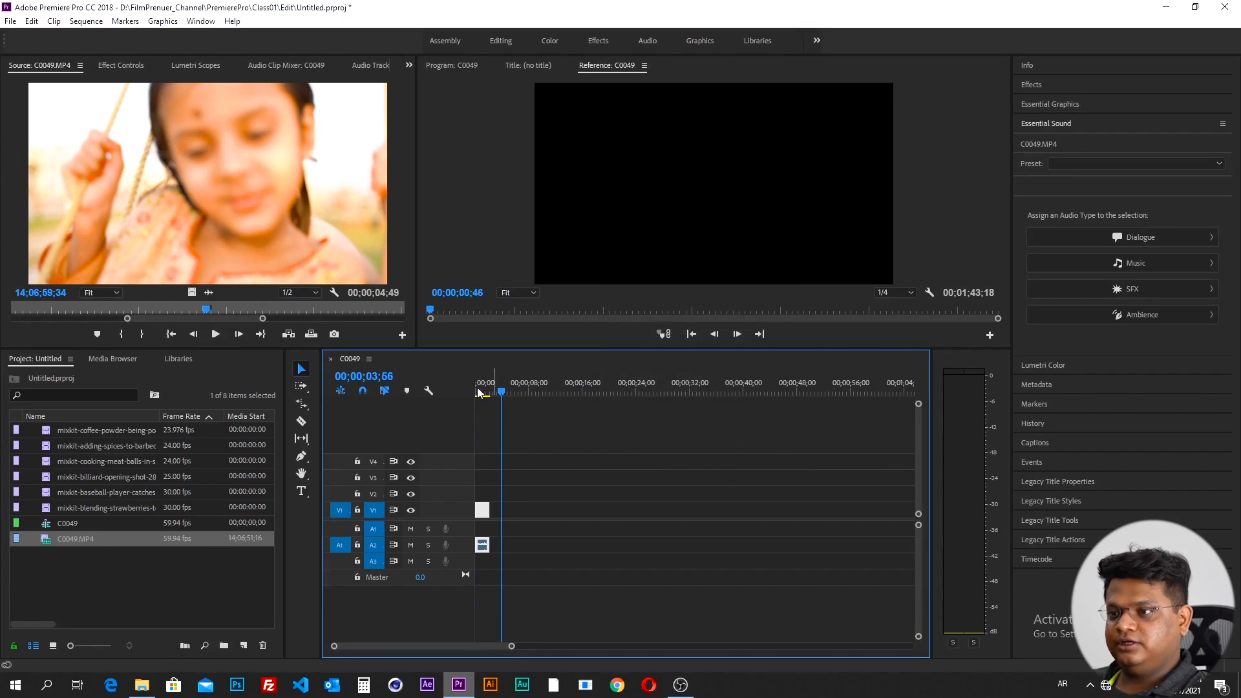
pyautogui.press('space')
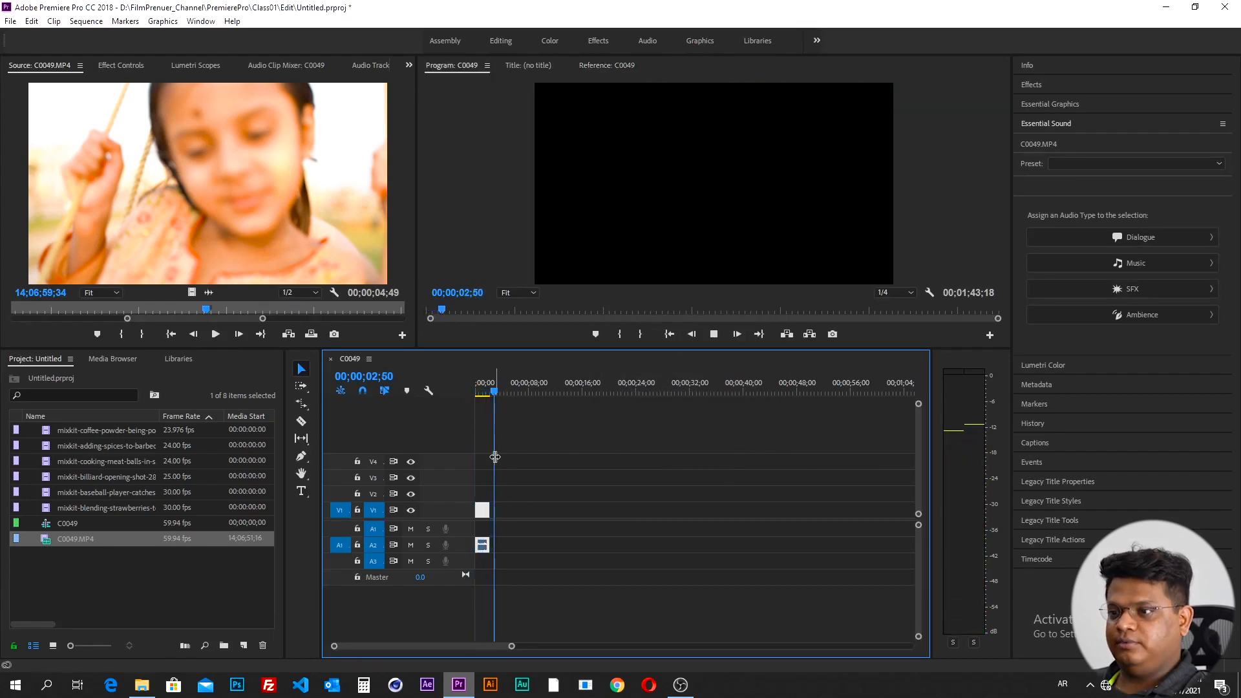
pyautogui.click(479, 389)
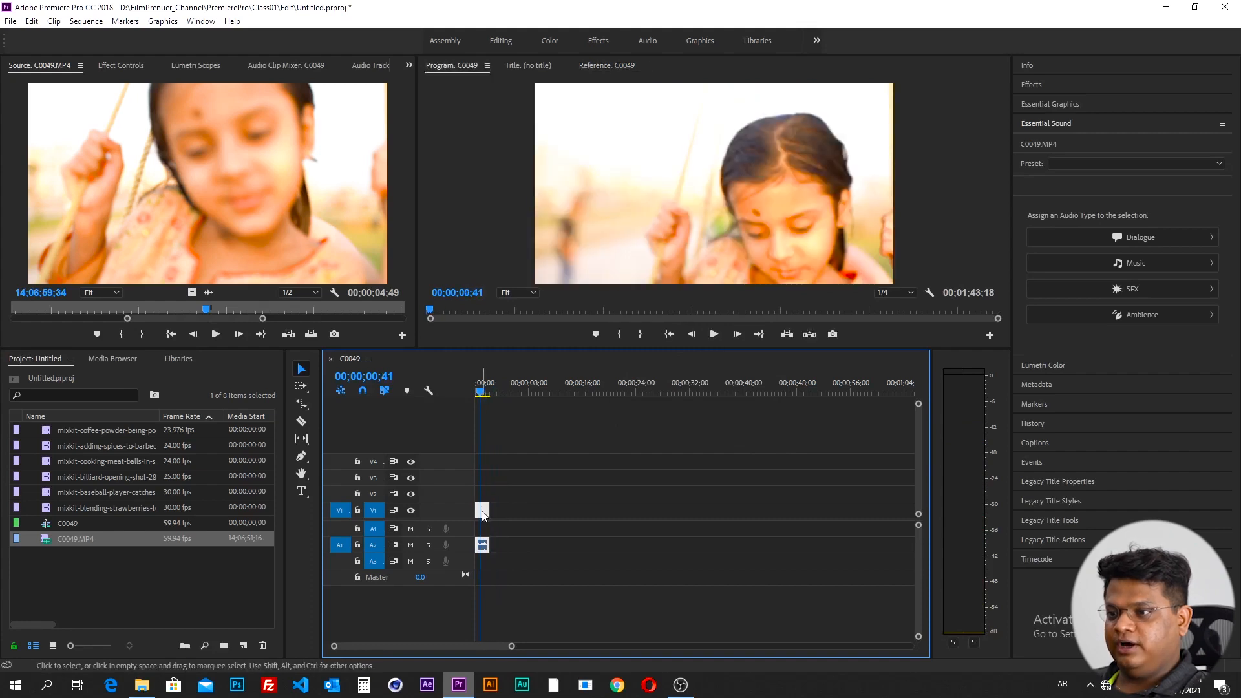
# - Set the C0049.MP4 clip's speed to 50% and play it to check the slow motion
pyautogui.rightClick(482, 510)
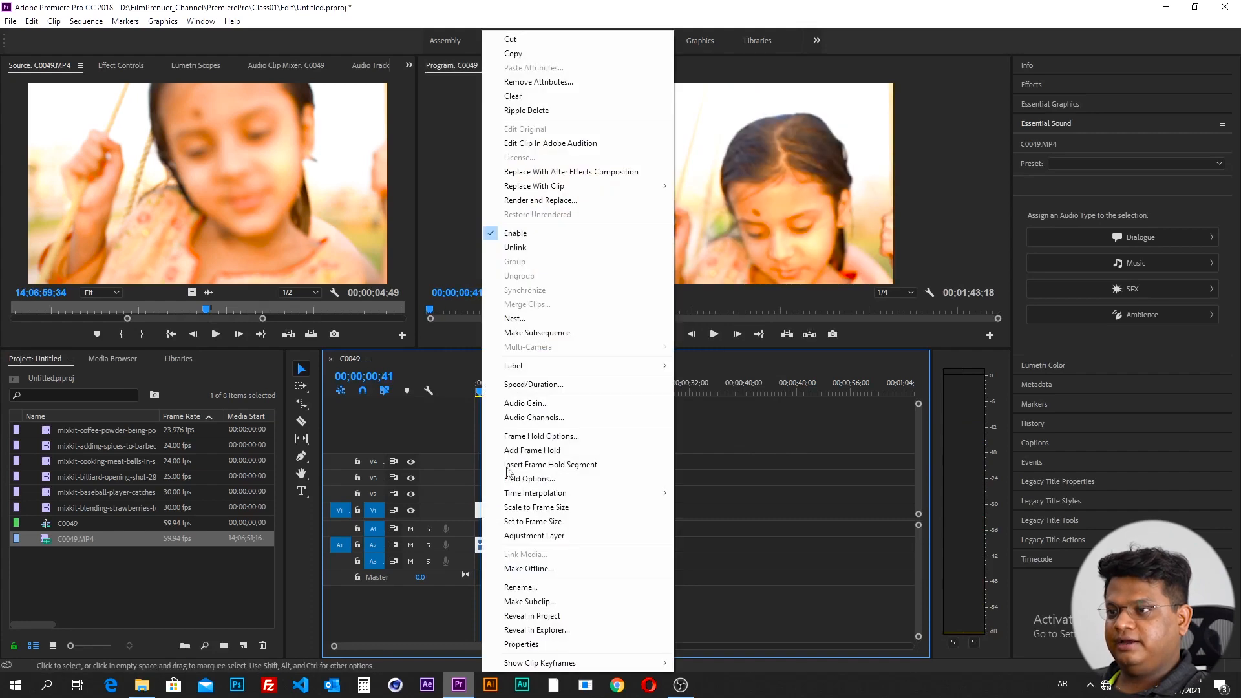
pyautogui.click(549, 384)
pyautogui.moveTo(101, 5); pyautogui.dragTo(720, 280)
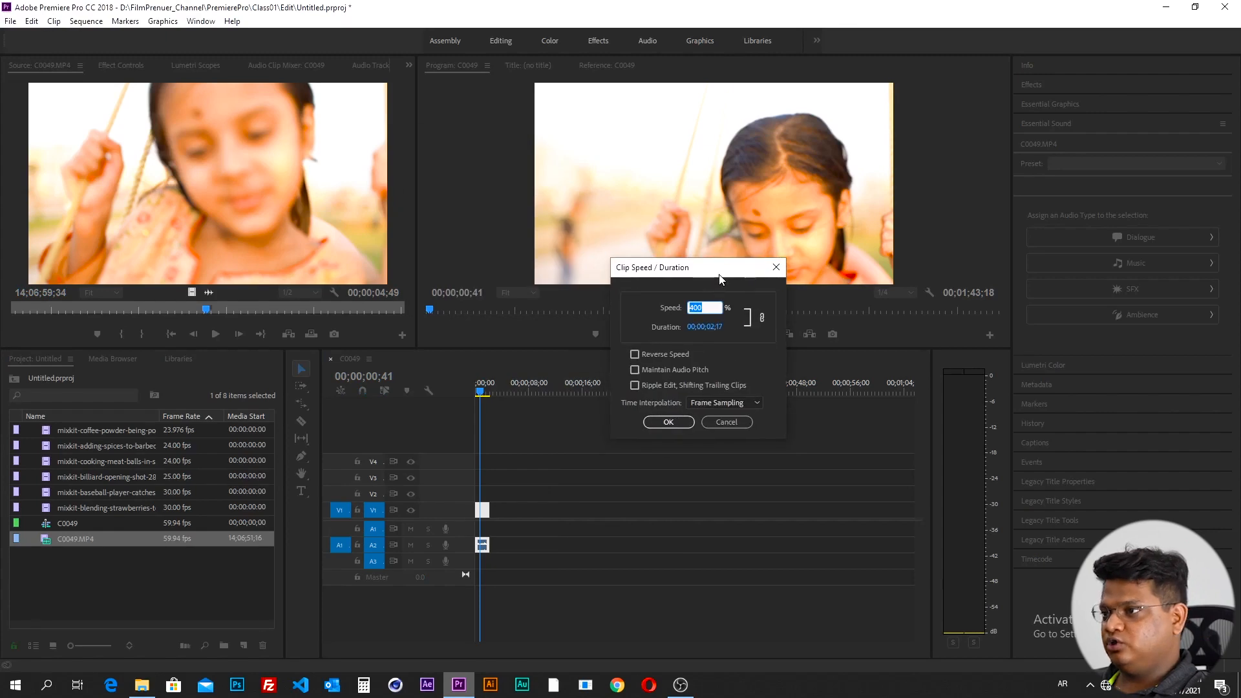
pyautogui.write('50')
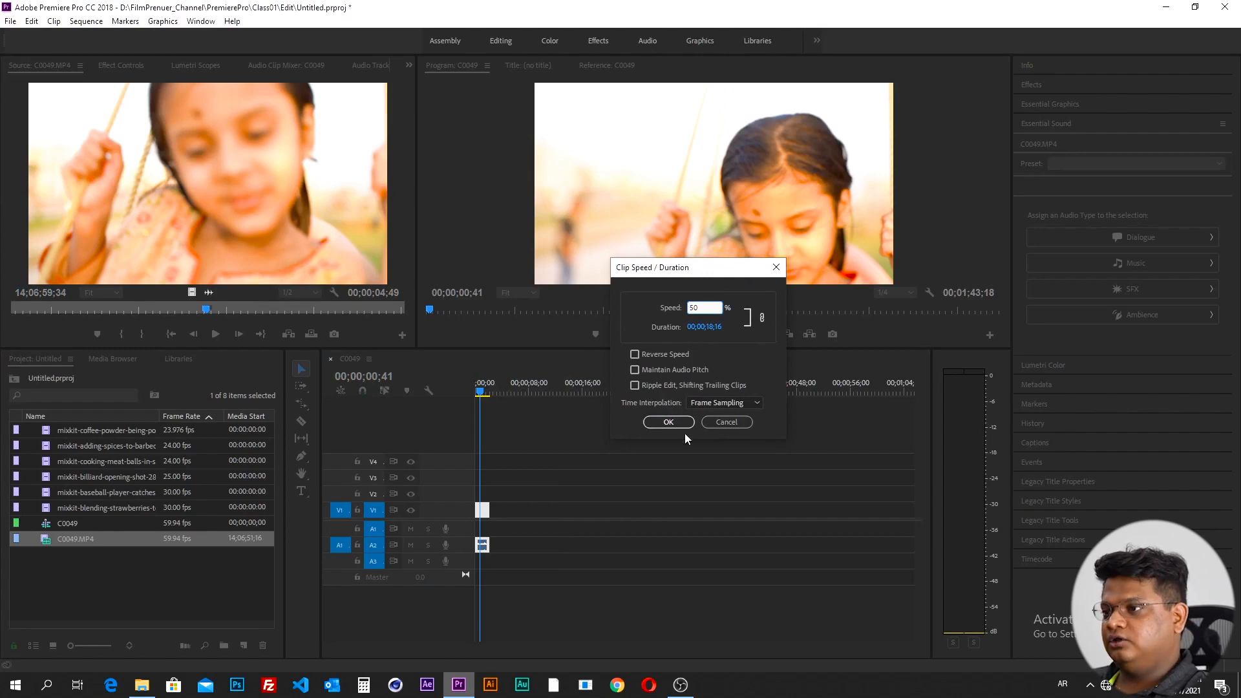
pyautogui.click(669, 423)
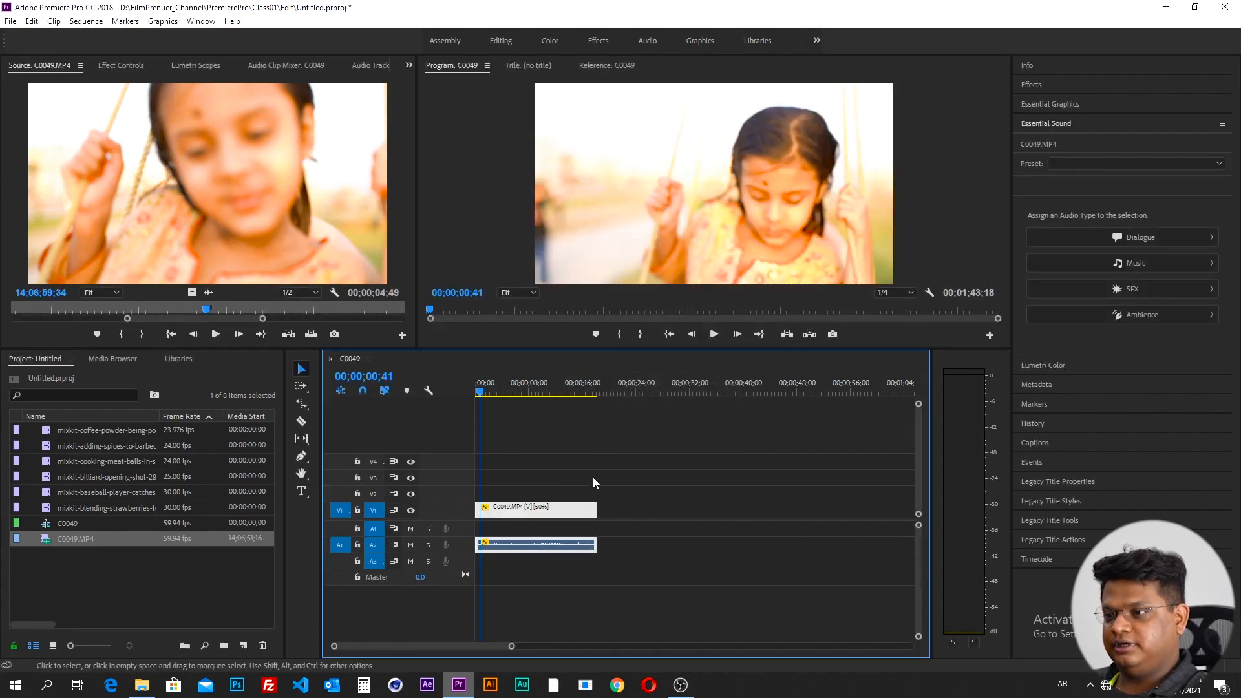
pyautogui.press('space')
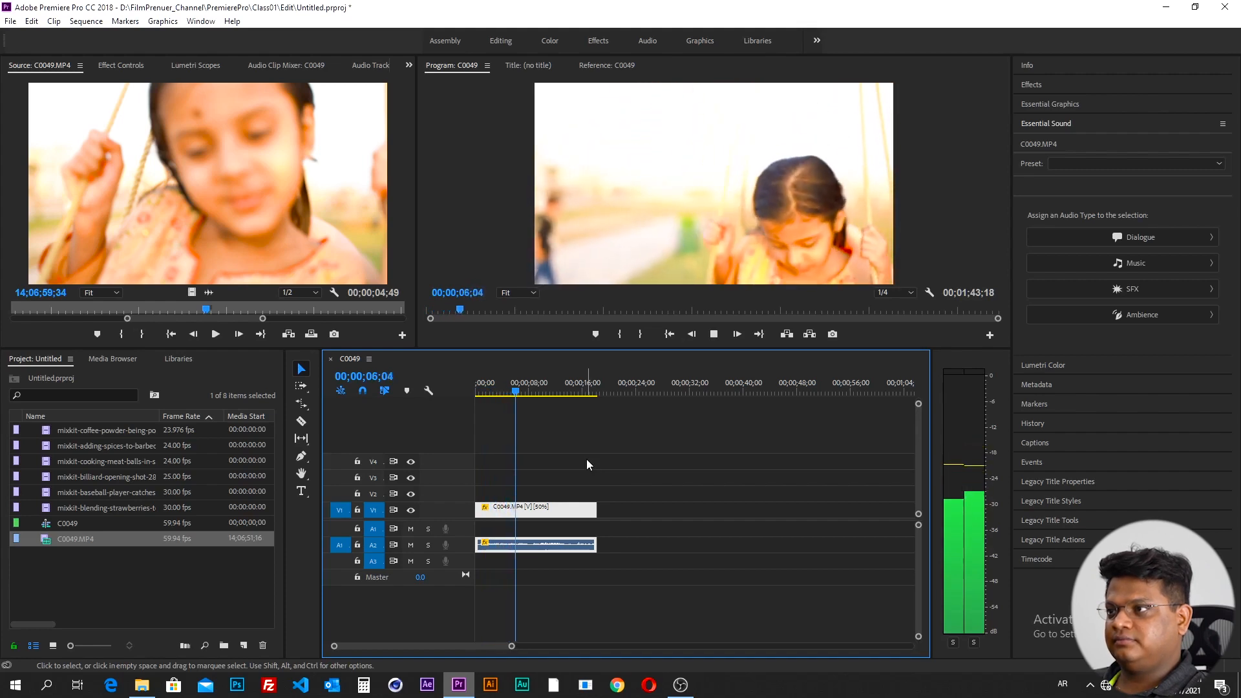
pyautogui.press('space')
pyautogui.click(543, 510)
pyautogui.rightClick(541, 510)
pyautogui.click(590, 385)
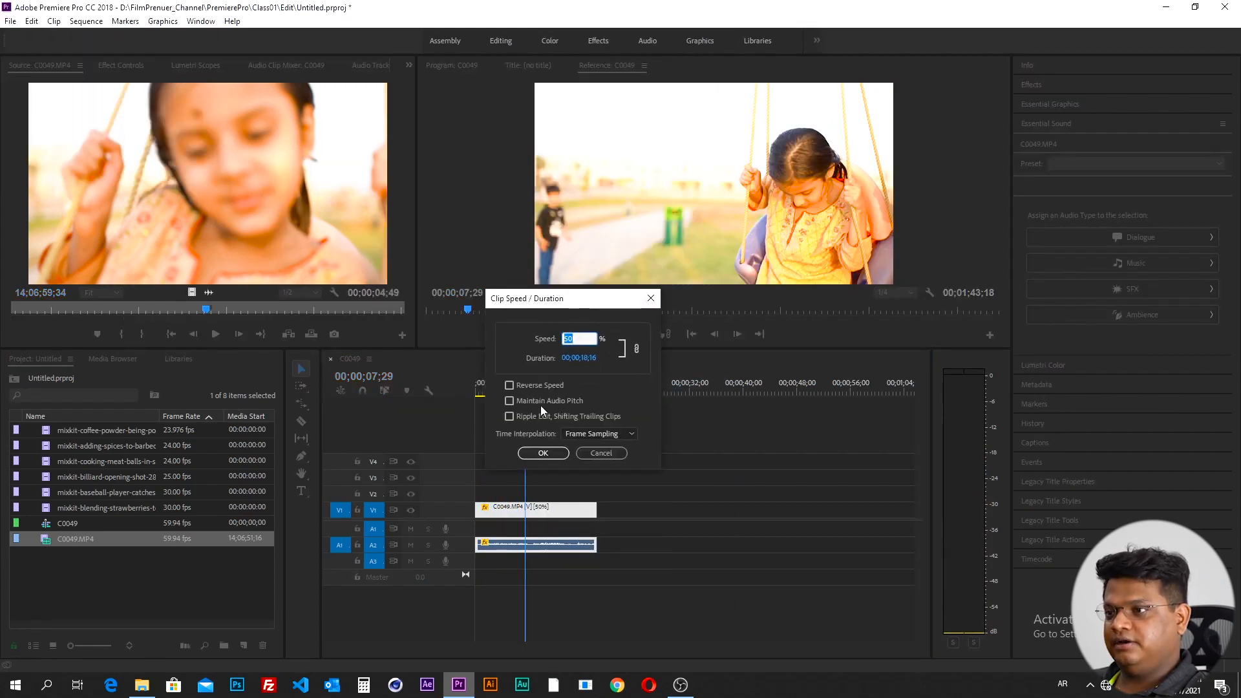
pyautogui.click(592, 452)
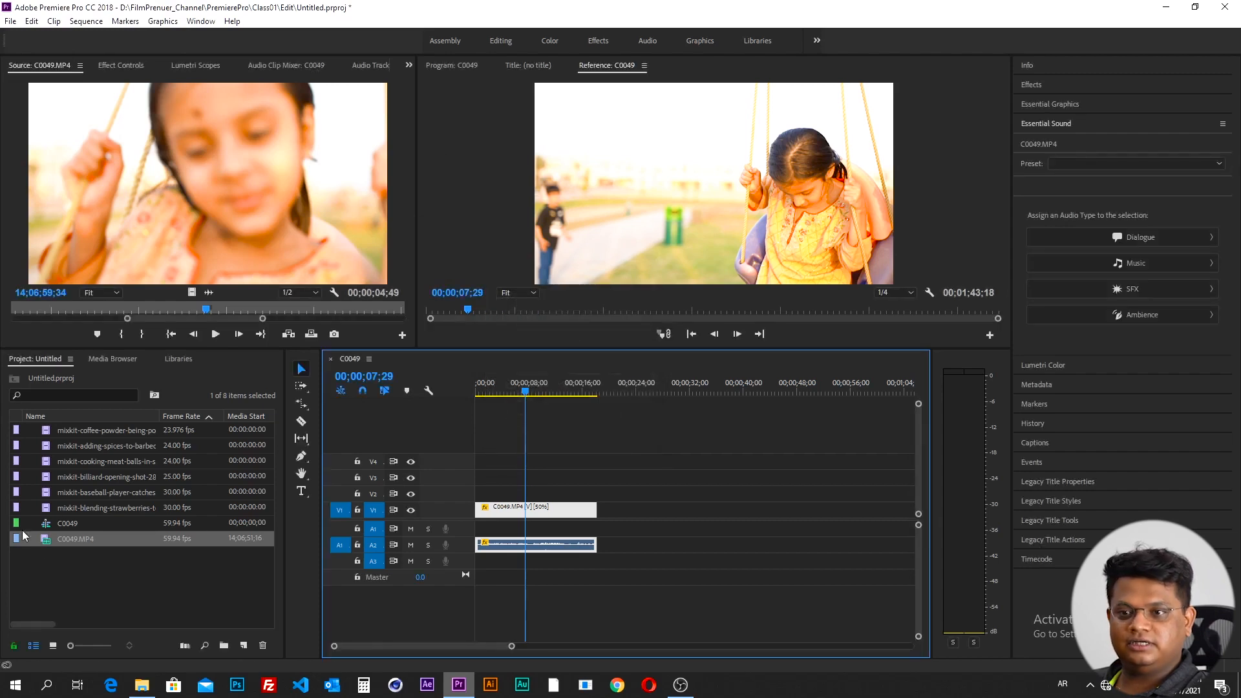
pyautogui.click(518, 397)
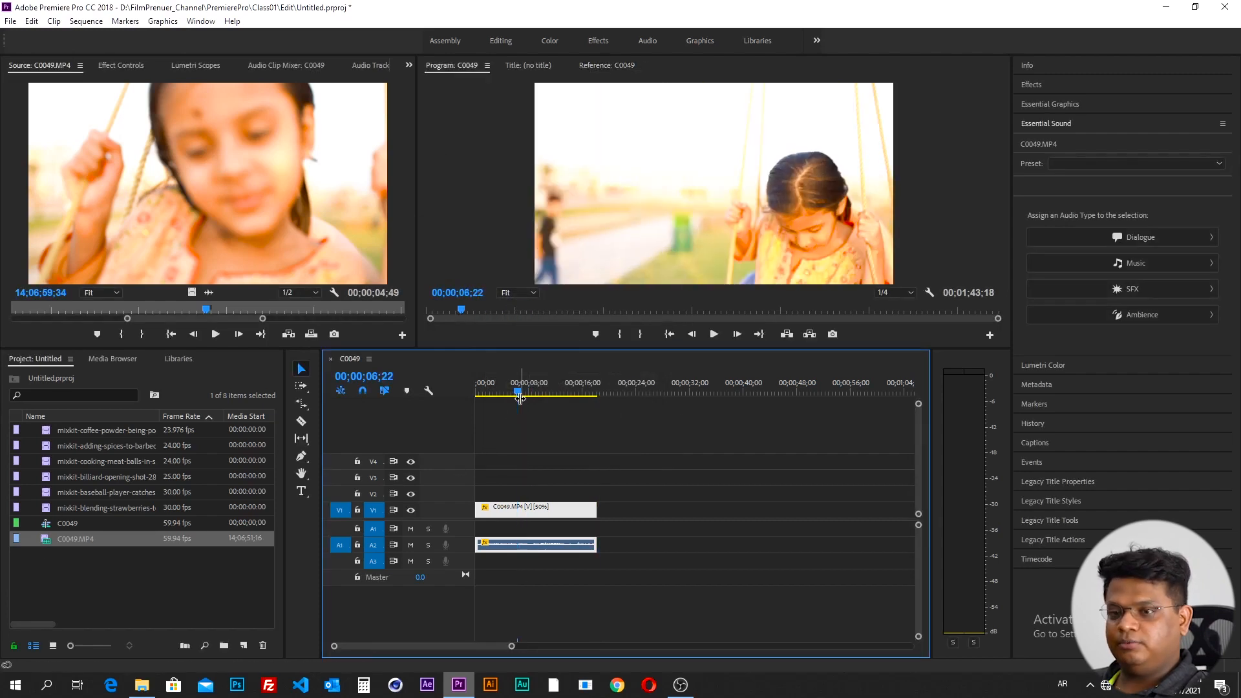
# - Preview the project's mixkit clips, such as the coffee powder, meatballs and blending strawberries shots, in the Source monitor
pyautogui.click(91, 429)
pyautogui.doubleClick(91, 429)
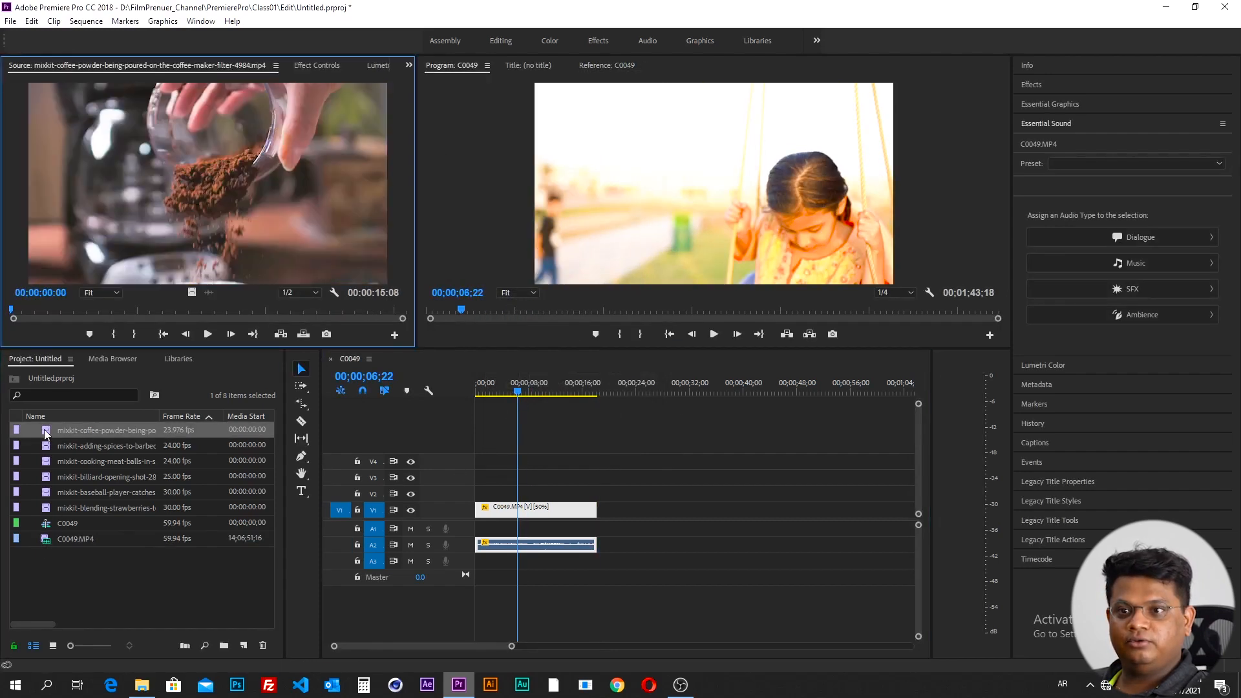
pyautogui.doubleClick(46, 452)
pyautogui.doubleClick(48, 460)
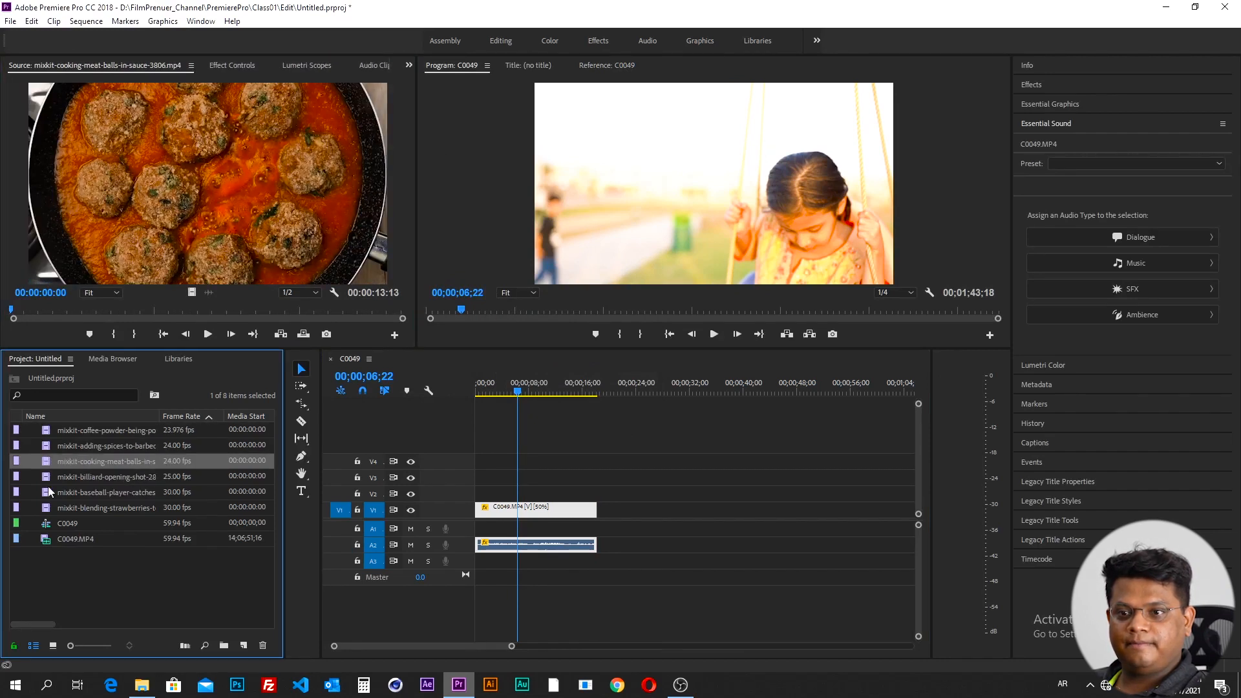
pyautogui.doubleClick(48, 489)
pyautogui.doubleClick(48, 501)
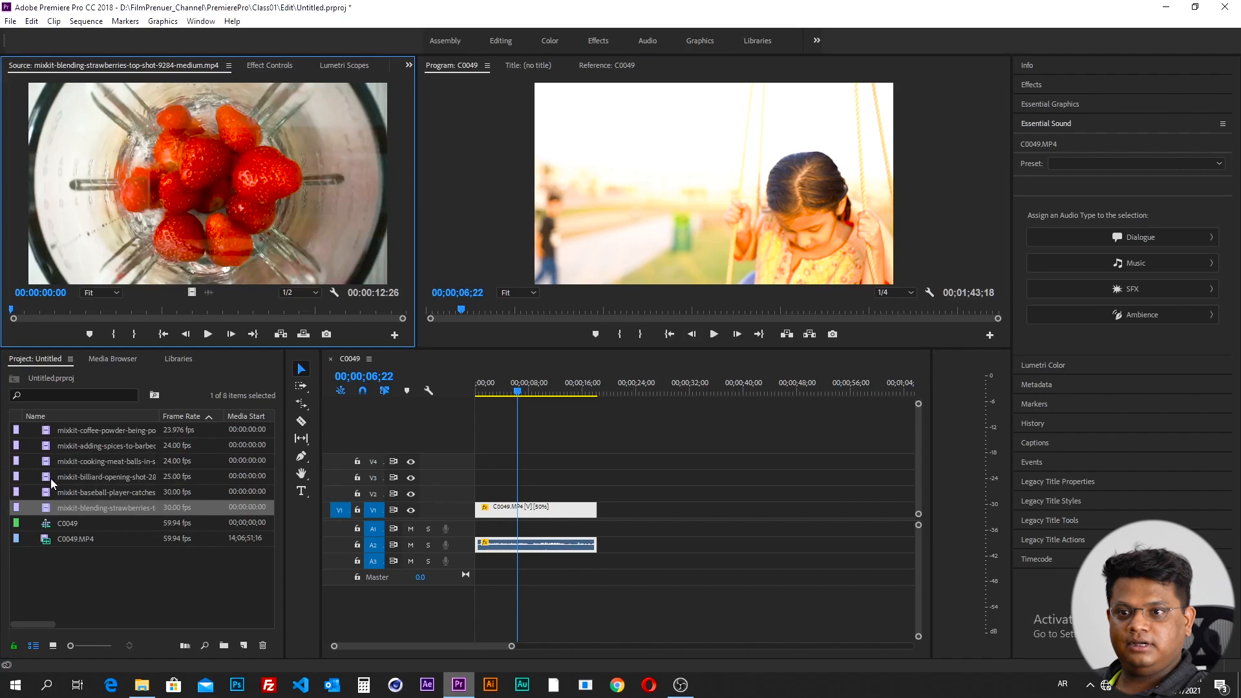
# - Add the baseball player clip to V1 after a gap behind C0049.MP4, and trim its end to 00;00;28;39
pyautogui.click(48, 485)
pyautogui.moveTo(49, 491); pyautogui.dragTo(638, 508)
pyautogui.click(624, 393)
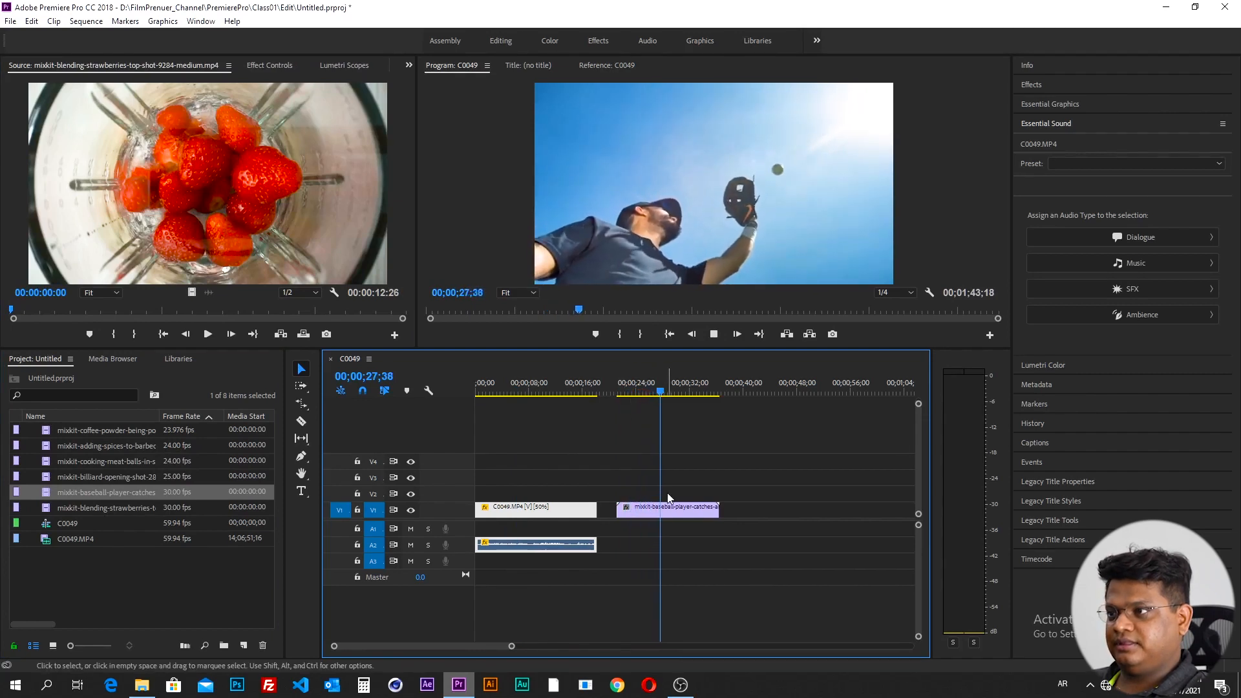
pyautogui.press('space')
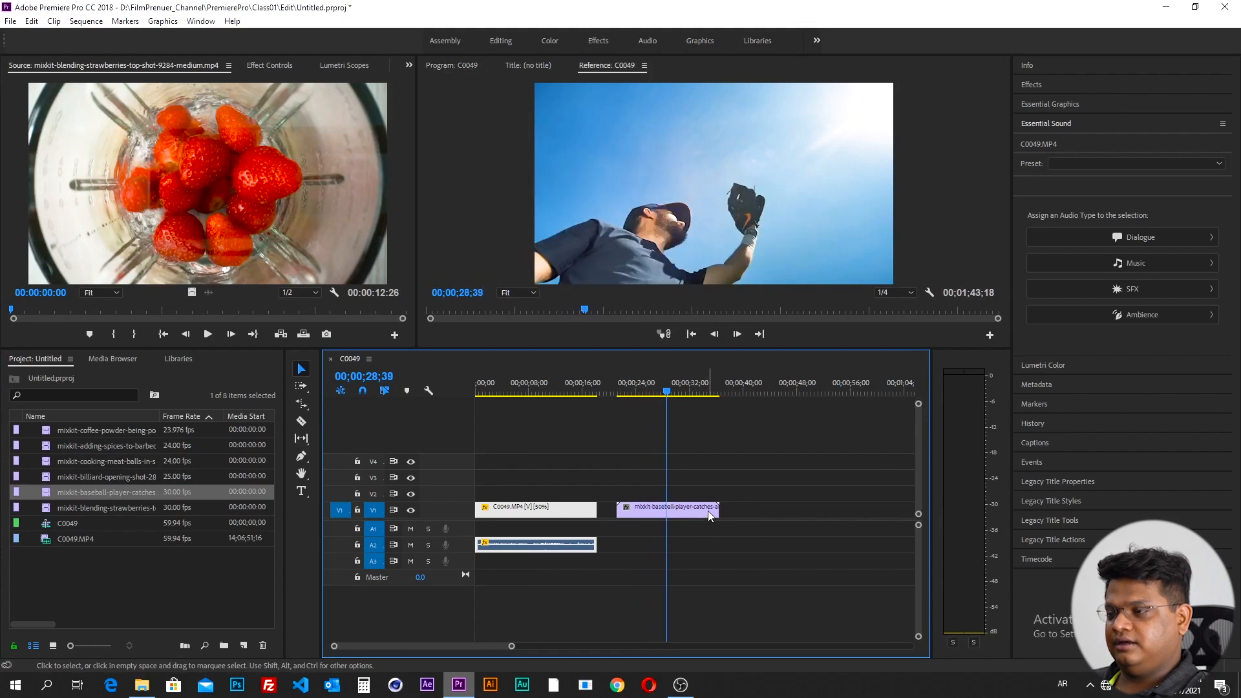
pyautogui.moveTo(714, 508); pyautogui.dragTo(666, 515)
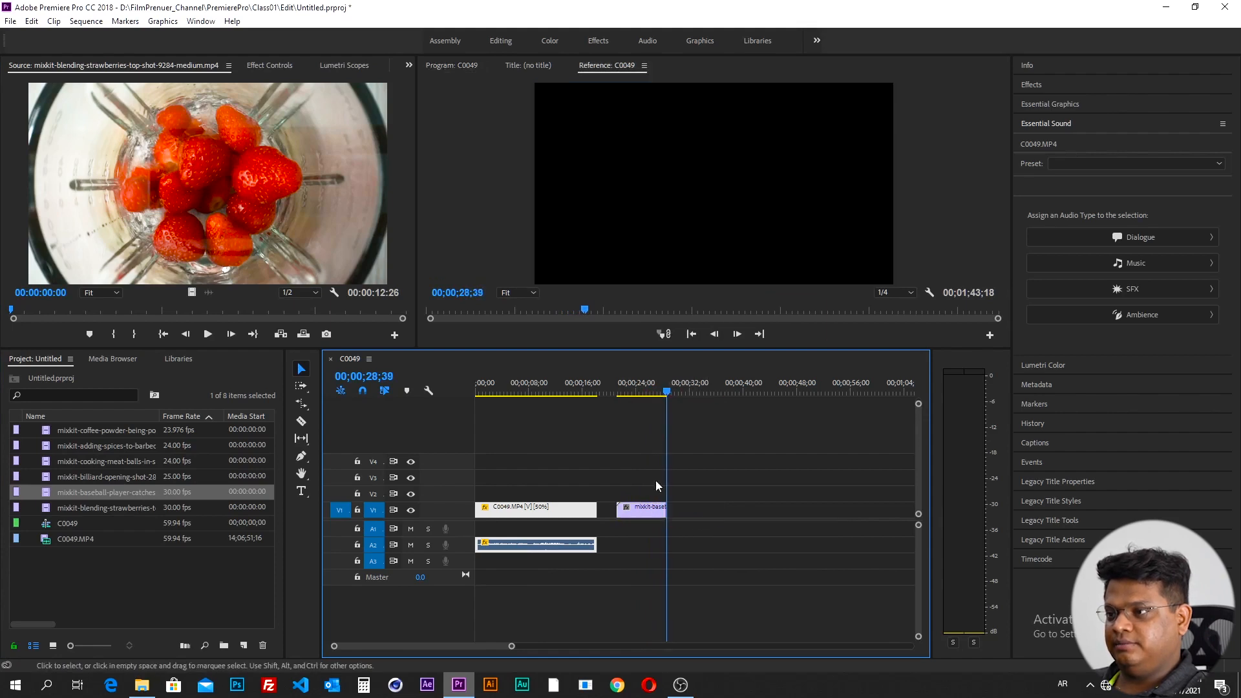
# - Reverse the trimmed baseball player clip at its current speed and play it from its start
pyautogui.click(635, 387)
pyautogui.click(641, 511)
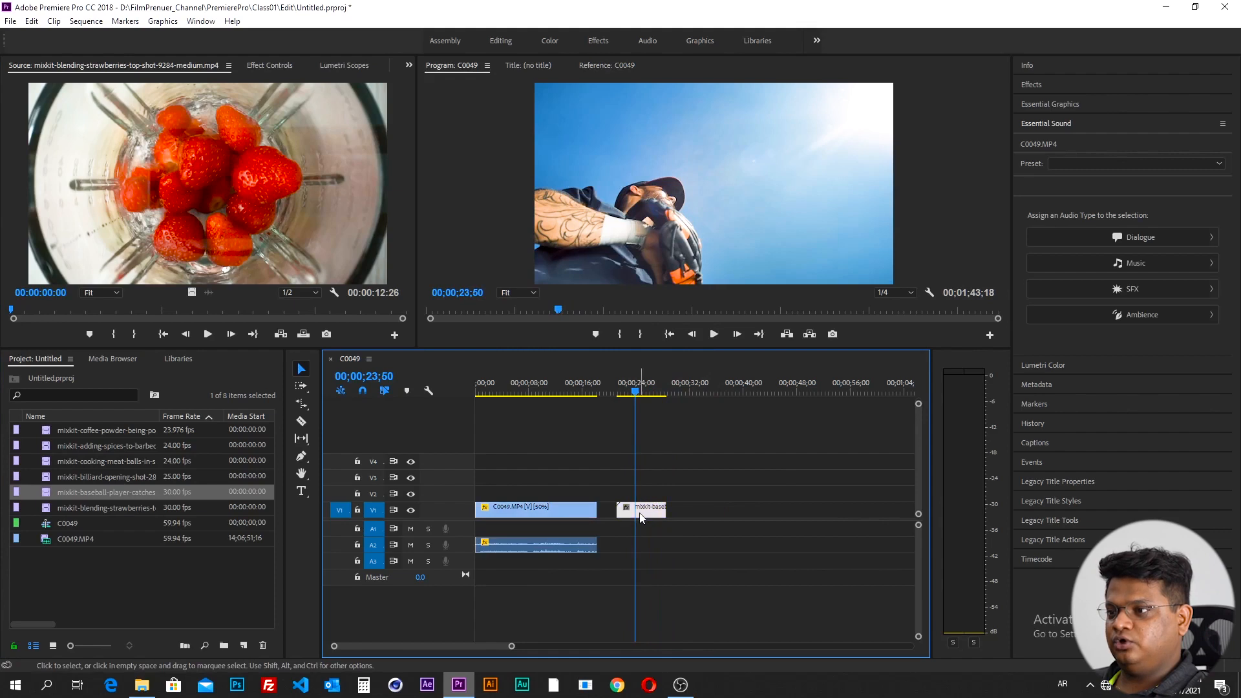
pyautogui.rightClick(641, 511)
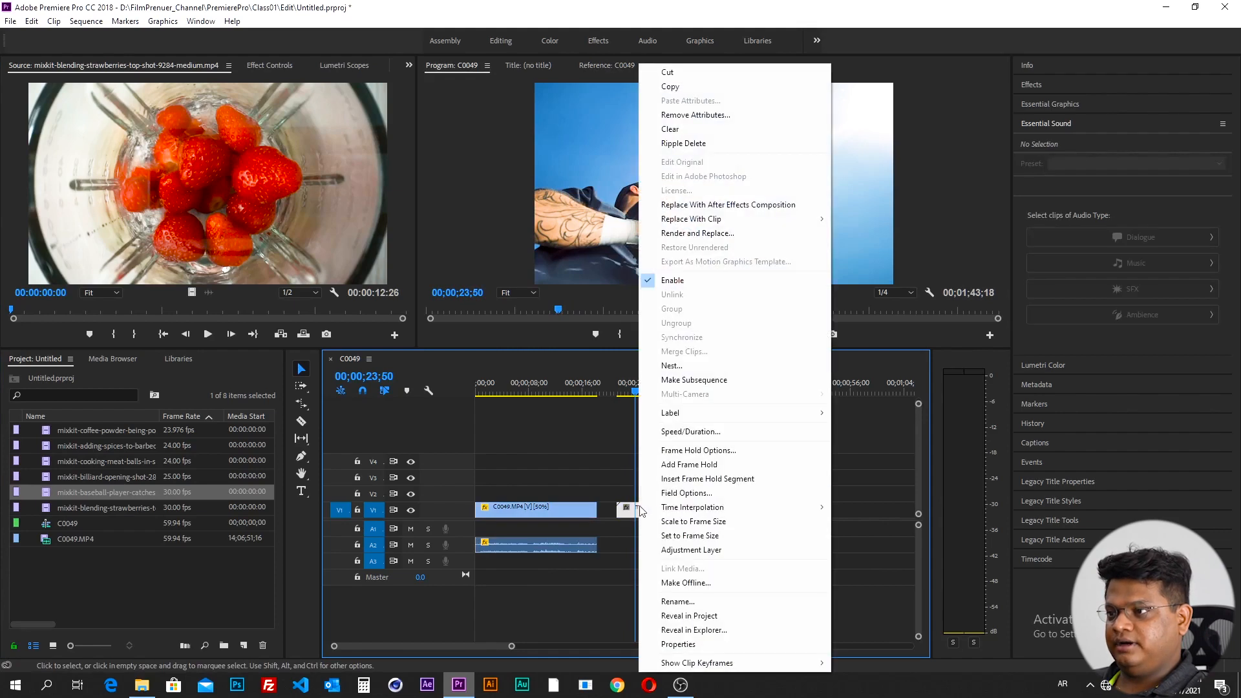
pyautogui.click(690, 432)
pyautogui.moveTo(85, 16); pyautogui.dragTo(846, 258)
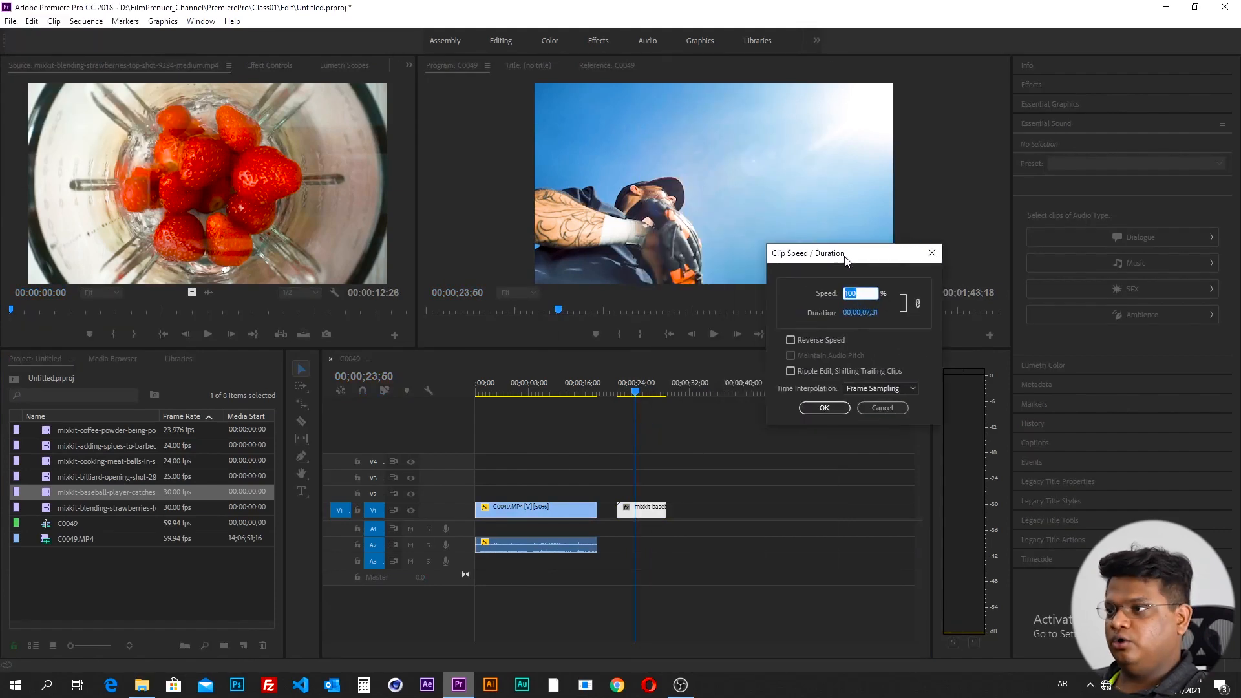
pyautogui.click(823, 343)
pyautogui.click(825, 408)
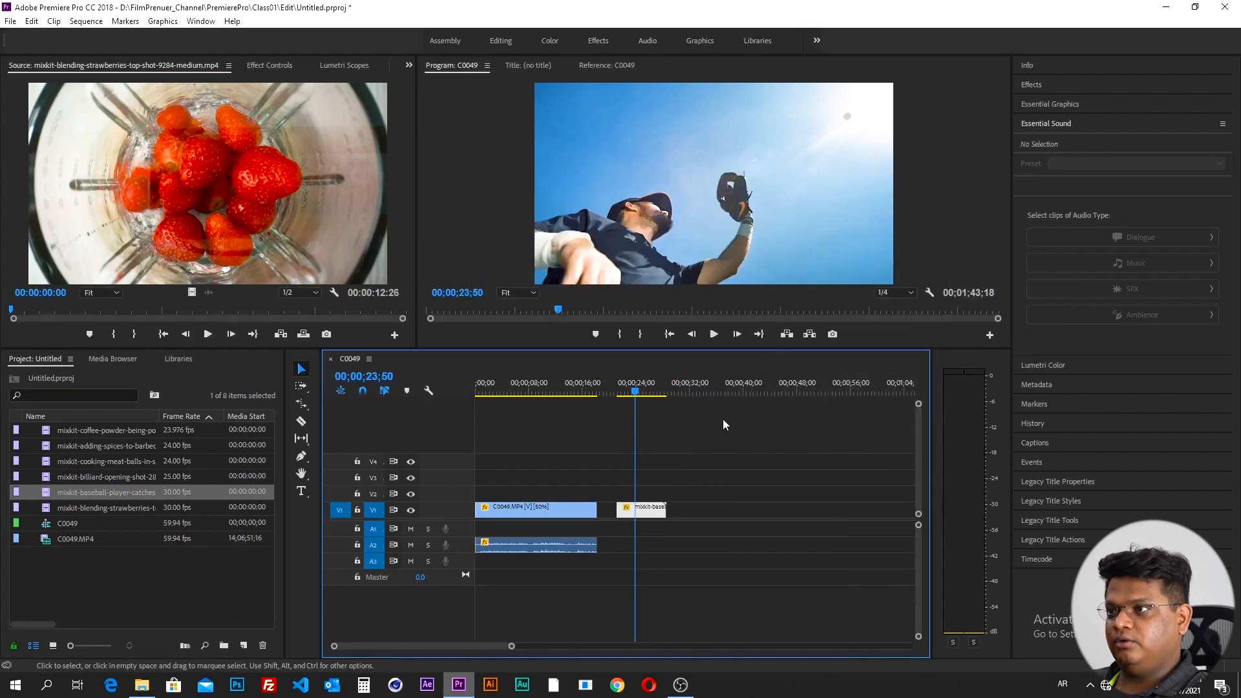
pyautogui.moveTo(643, 390); pyautogui.dragTo(619, 390)
pyautogui.press('space')
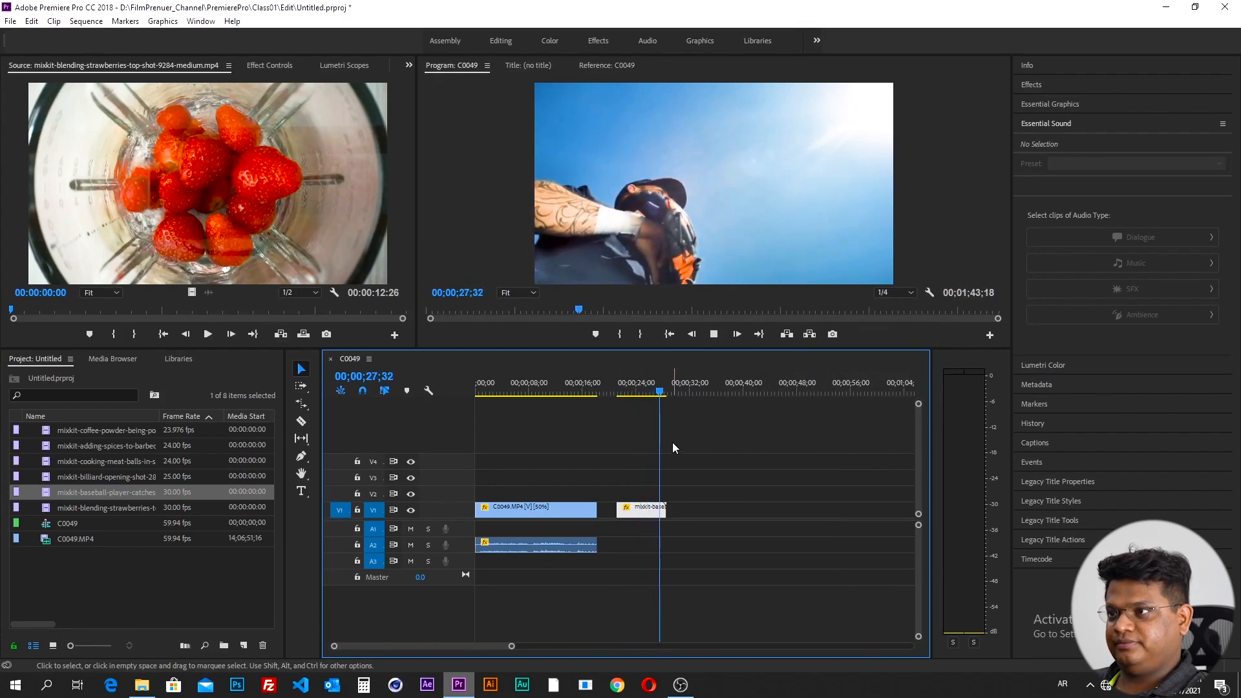
# - Turn off Reverse Speed for the baseball player clip and set its speed to 50%
pyautogui.moveTo(662, 402); pyautogui.dragTo(646, 394)
pyautogui.rightClick(633, 507)
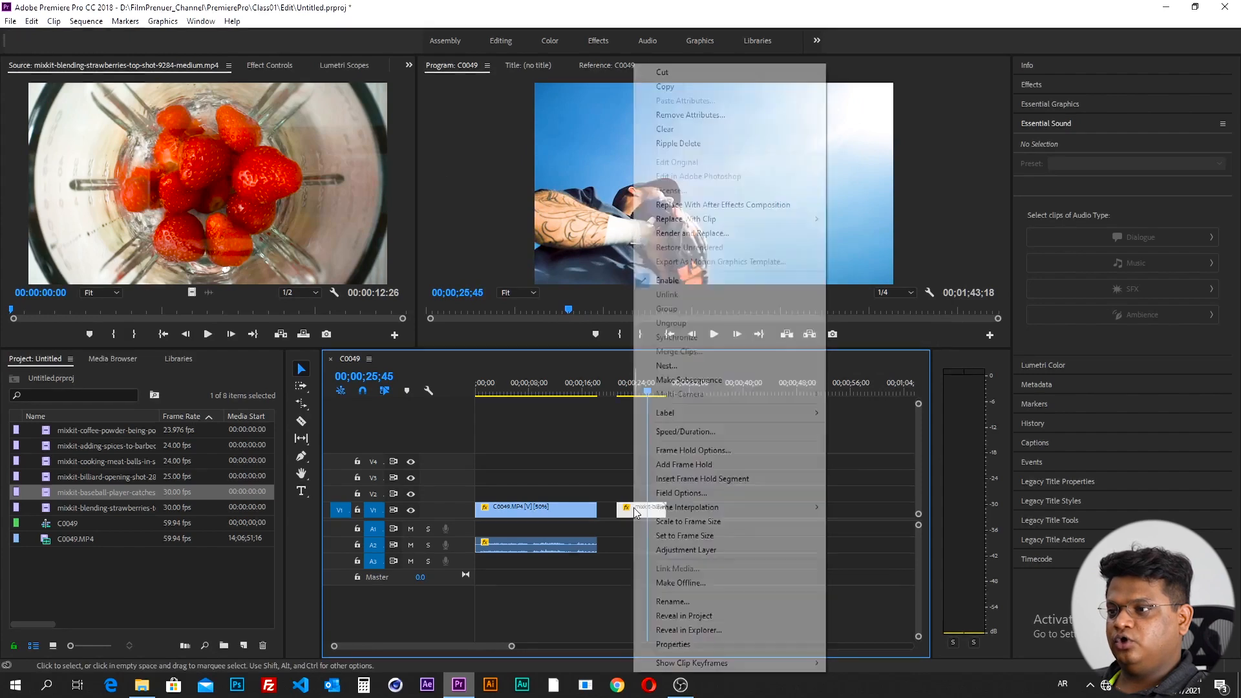
pyautogui.click(651, 432)
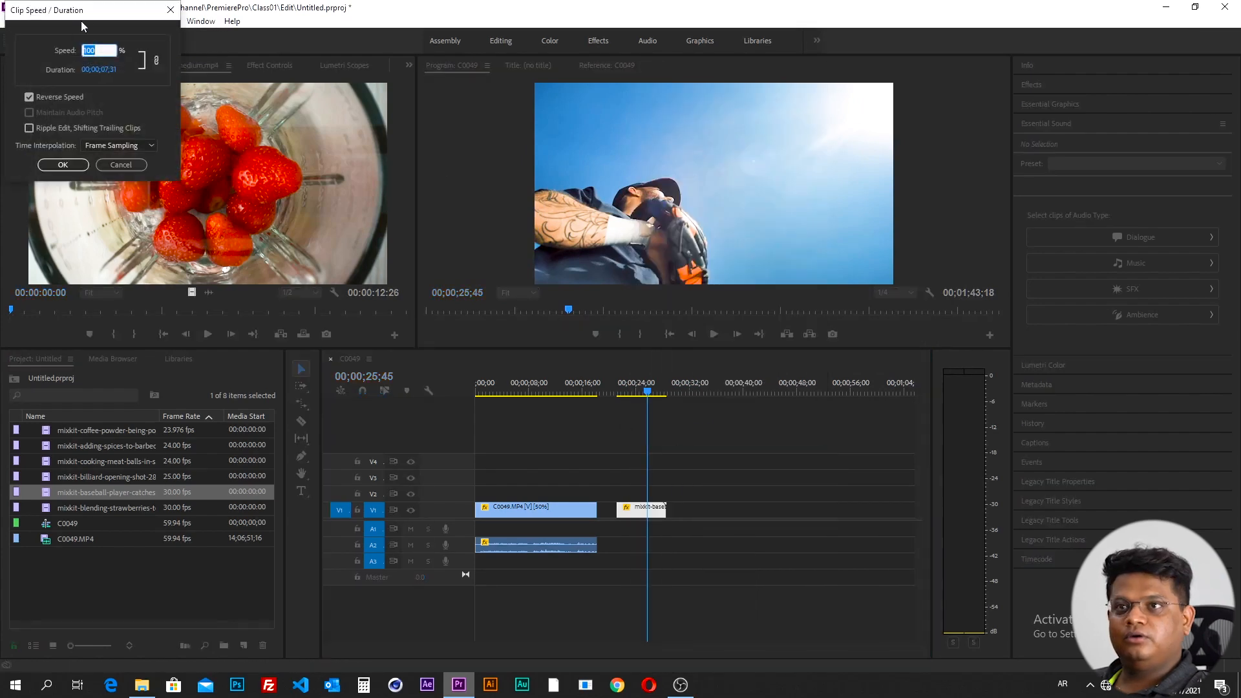
pyautogui.moveTo(82, 24); pyautogui.dragTo(547, 195)
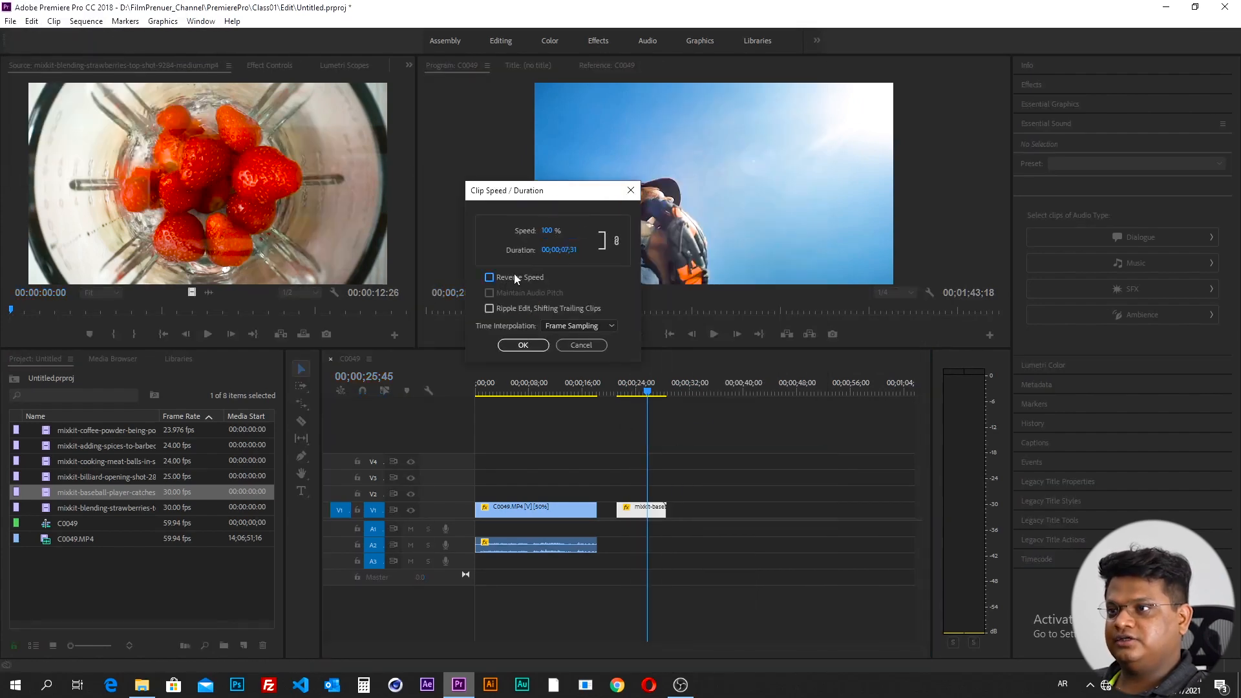
pyautogui.write('50')
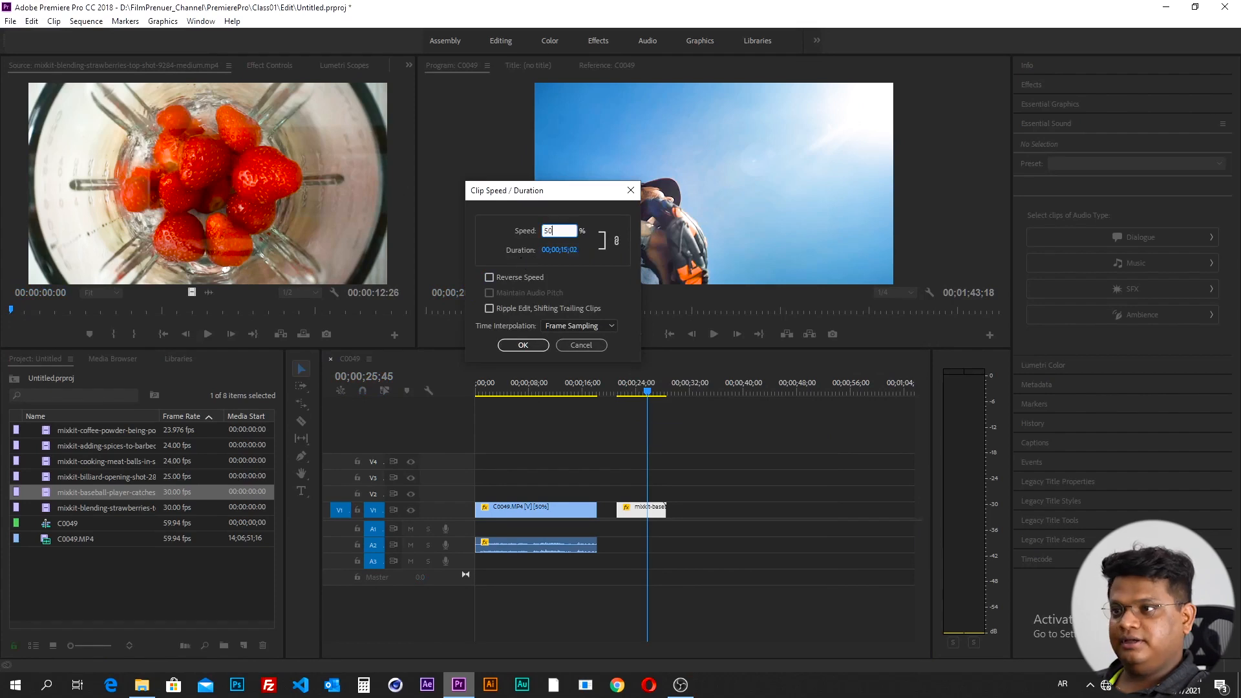
pyautogui.click(517, 256)
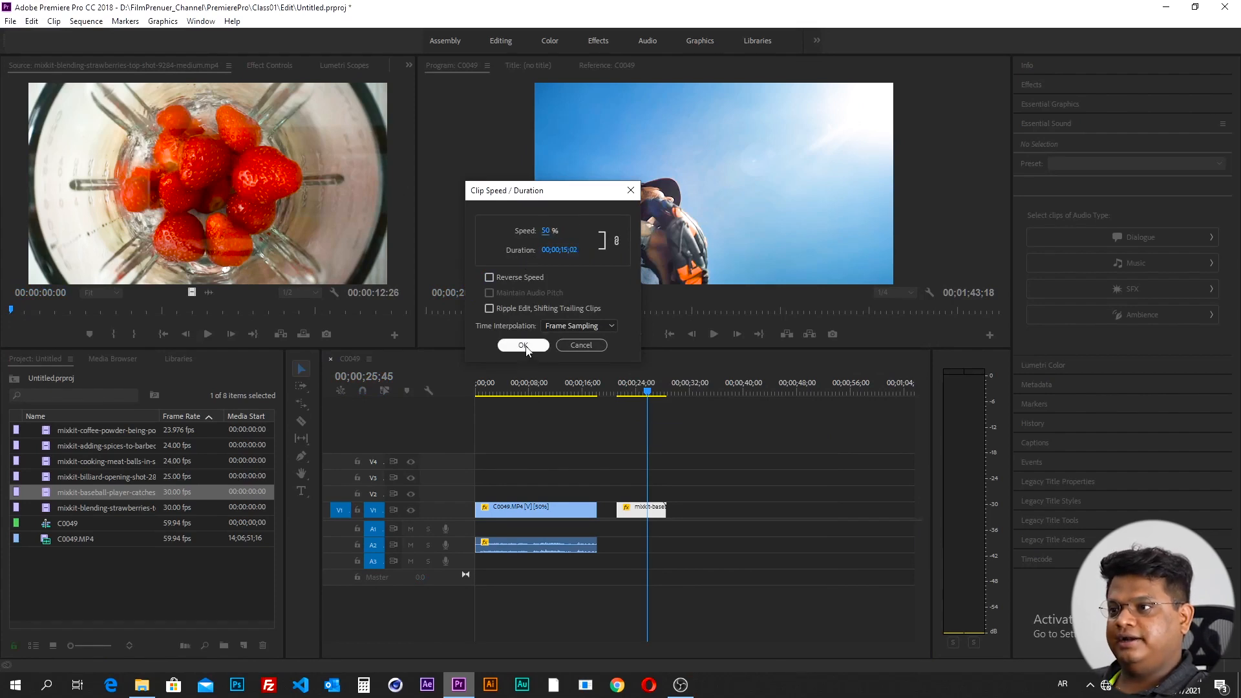
pyautogui.click(524, 346)
# - Play the slowed baseball player clip from its start and scrub through it to 00;00;33;00
pyautogui.click(618, 391)
pyautogui.press('space')
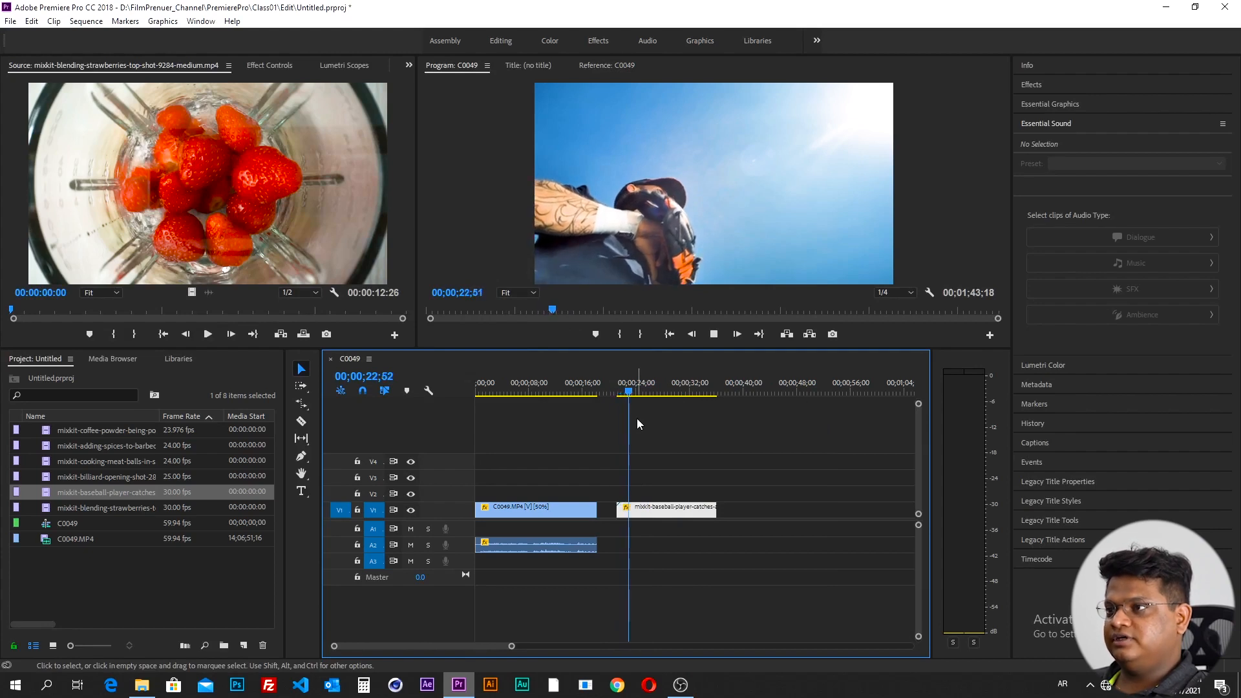
pyautogui.moveTo(646, 393); pyautogui.dragTo(670, 393)
pyautogui.press('space')
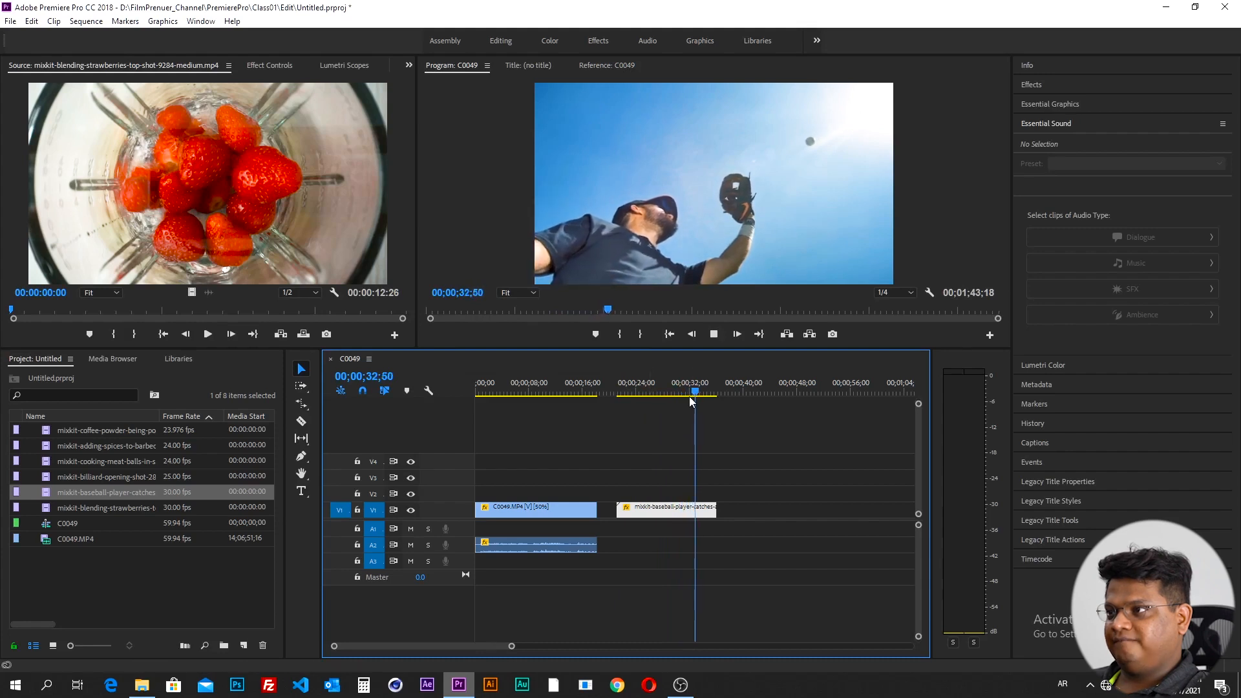
pyautogui.moveTo(691, 394)
pyautogui.mouseDown()
pyautogui.moveTo(705, 393)
pyautogui.moveTo(631, 409)
pyautogui.moveTo(696, 411)
pyautogui.mouseUp()
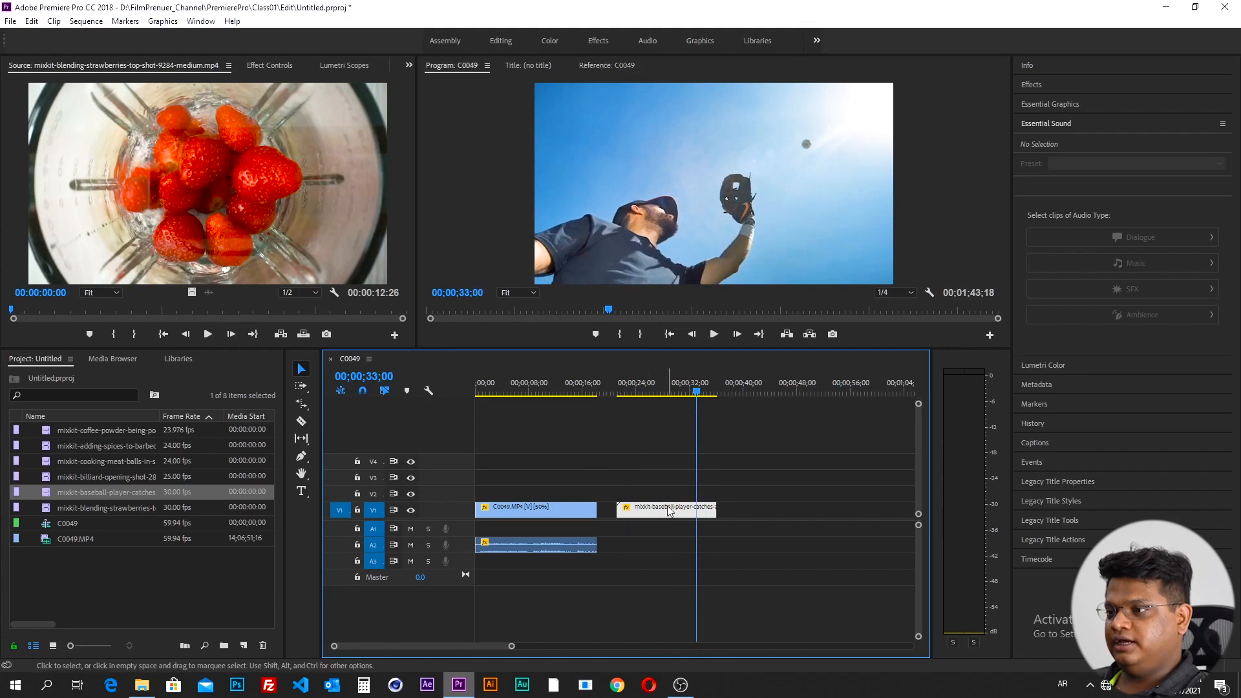
# - Turn on Reverse Speed for the slowed baseball player clip, keeping its speed at 50%
pyautogui.rightClick(670, 508)
pyautogui.click(698, 464)
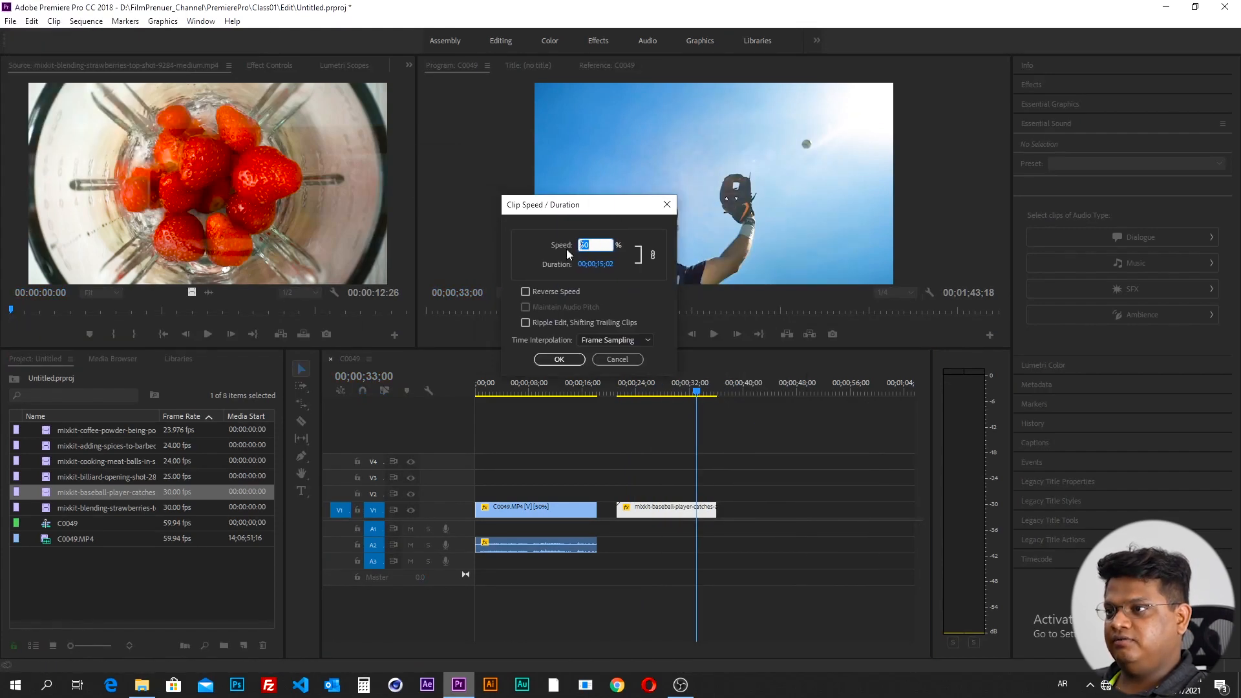
pyautogui.click(526, 292)
pyautogui.click(559, 360)
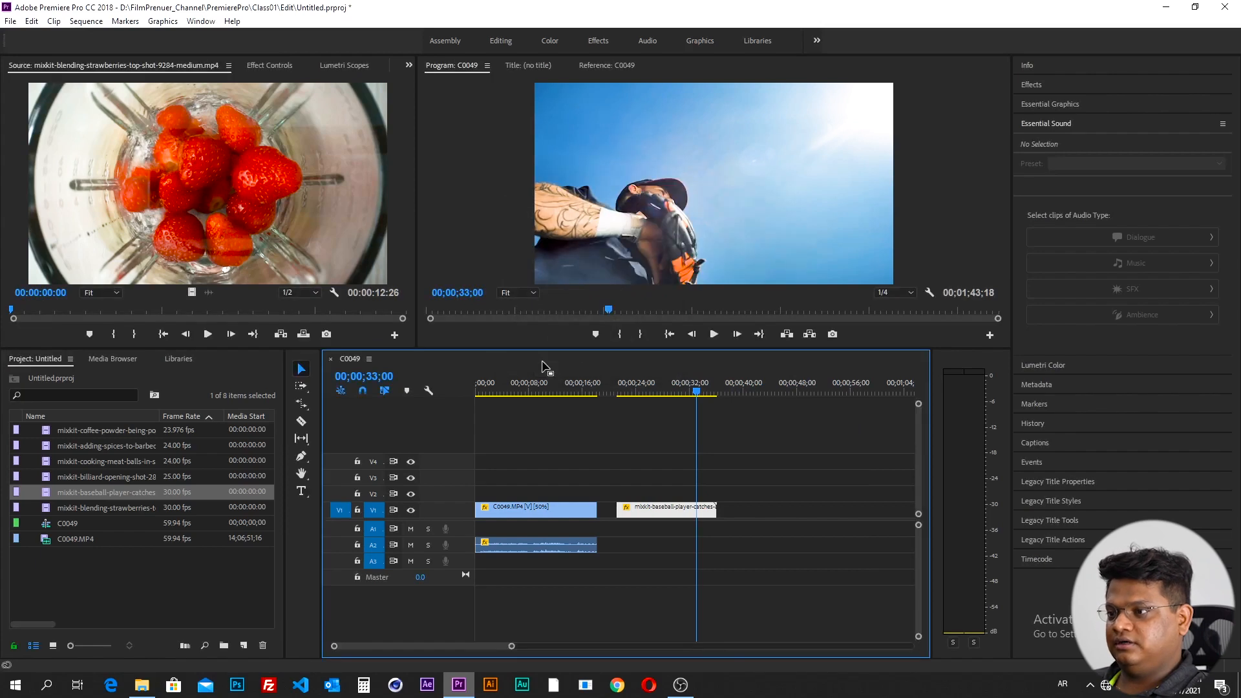
# - Play the reversed baseball player clip from its start and scrub back to 00;00;24;48
pyautogui.click(619, 390)
pyautogui.press('space')
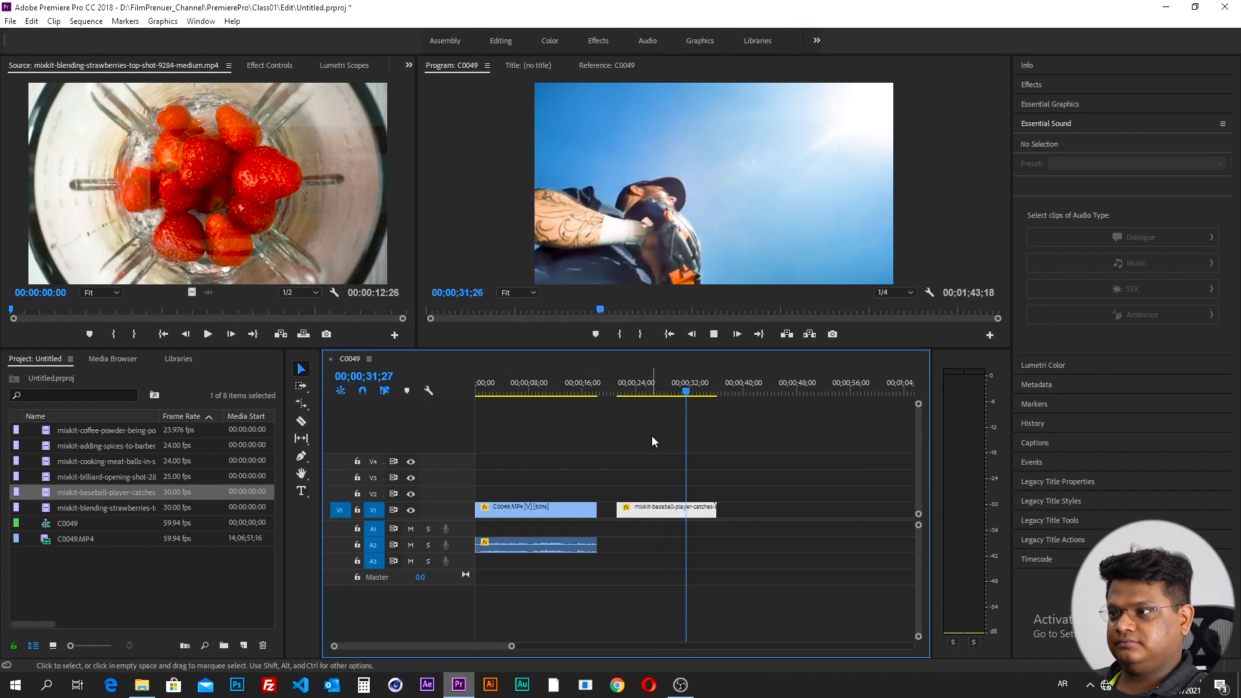
pyautogui.click(653, 436)
pyautogui.moveTo(692, 379); pyautogui.dragTo(641, 382)
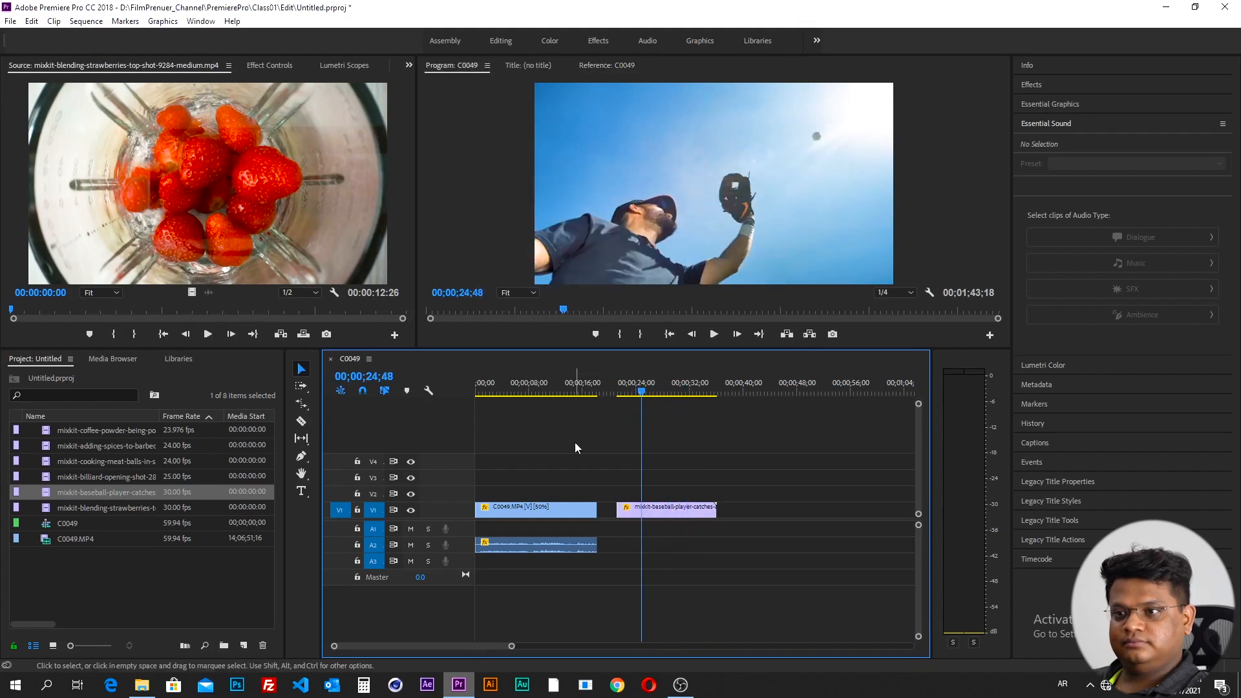
# - Shorten C0049.MP4 from its end with the Rate Stretch Tool so it runs at about 56.21% speed
pyautogui.click(301, 405)
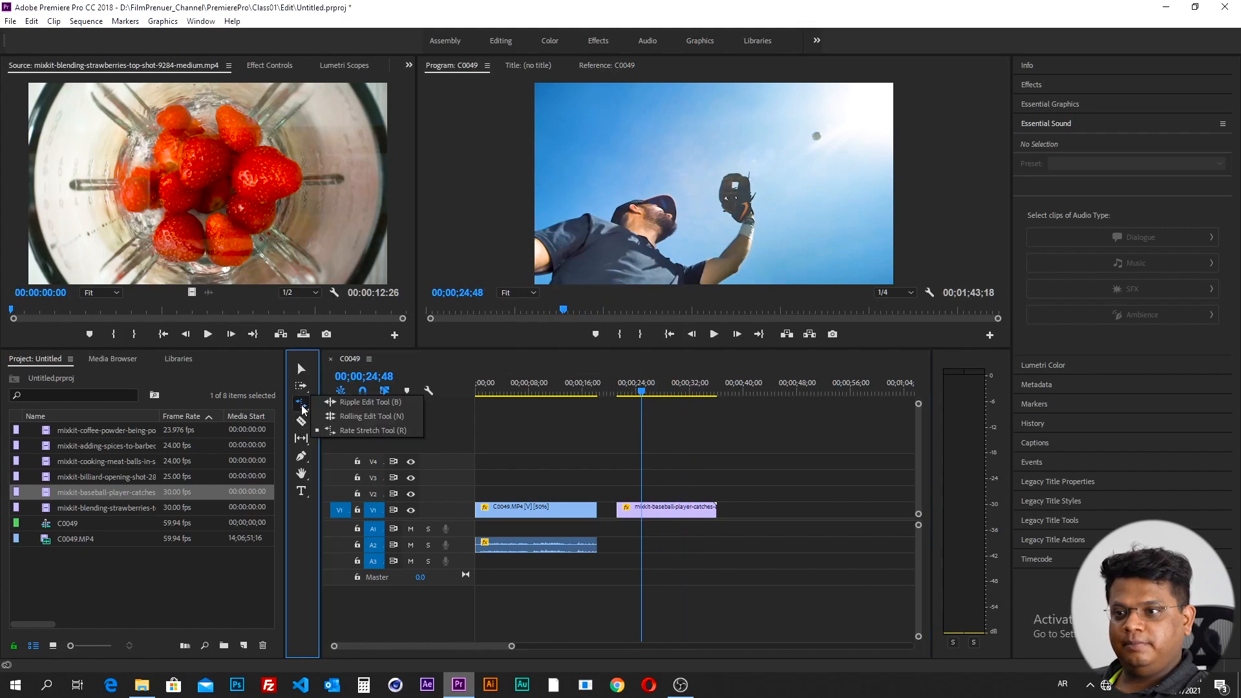
pyautogui.click(348, 432)
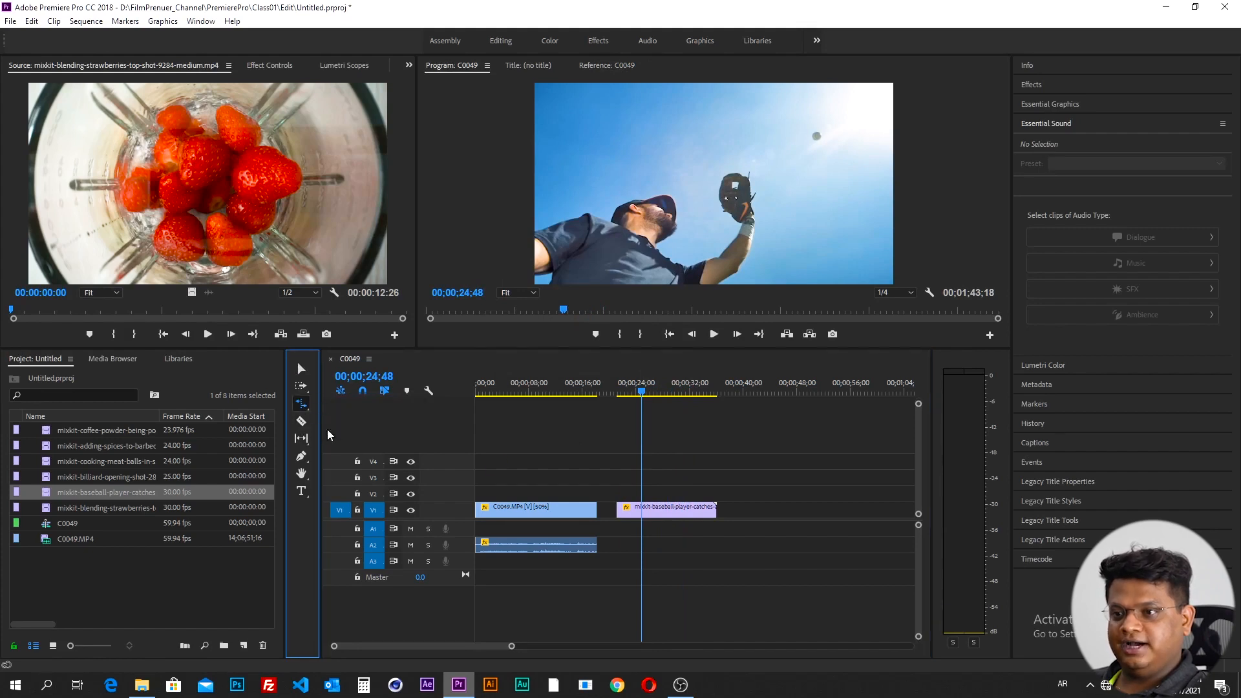
pyautogui.click(718, 509)
pyautogui.moveTo(716, 510)
pyautogui.mouseDown()
pyautogui.moveTo(726, 514)
pyautogui.moveTo(713, 511)
pyautogui.mouseUp()
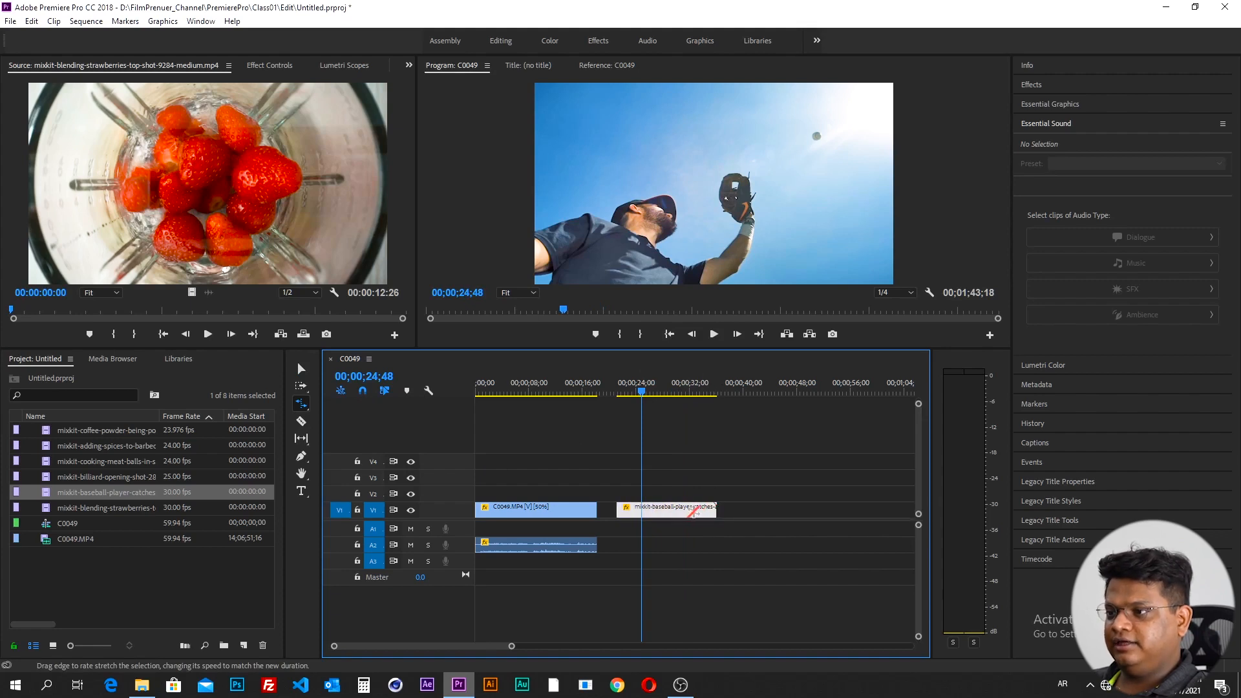
pyautogui.click(301, 403)
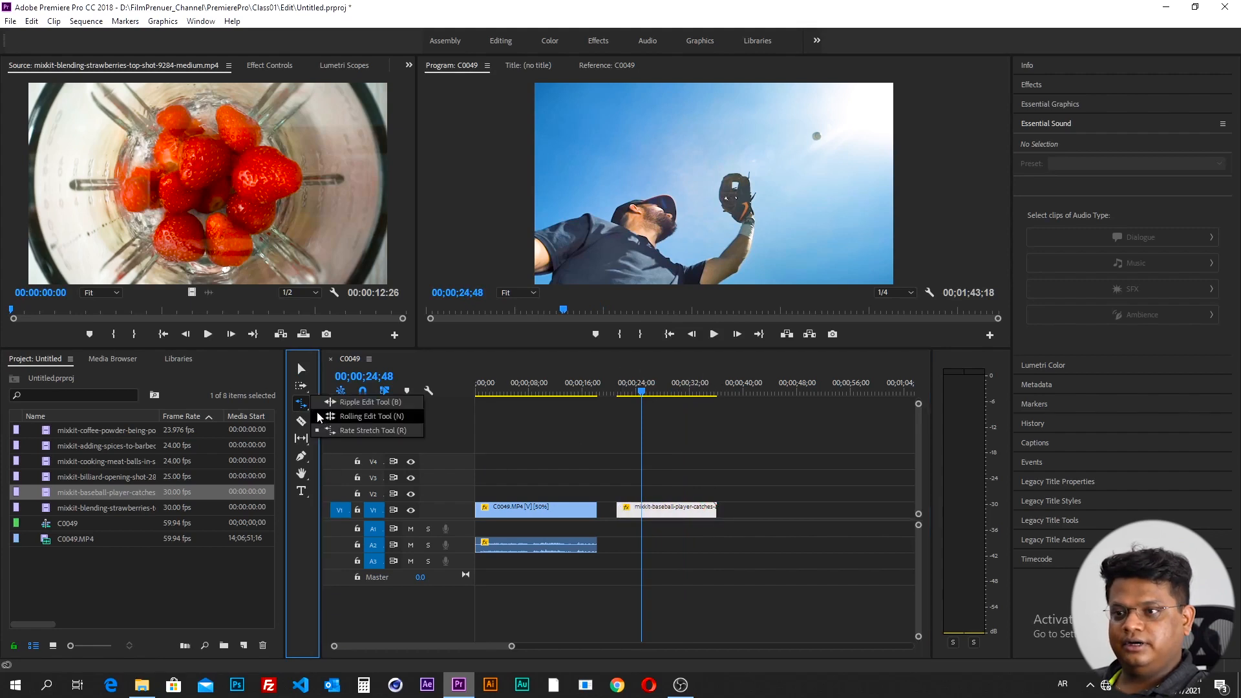
pyautogui.click(362, 430)
pyautogui.click(581, 509)
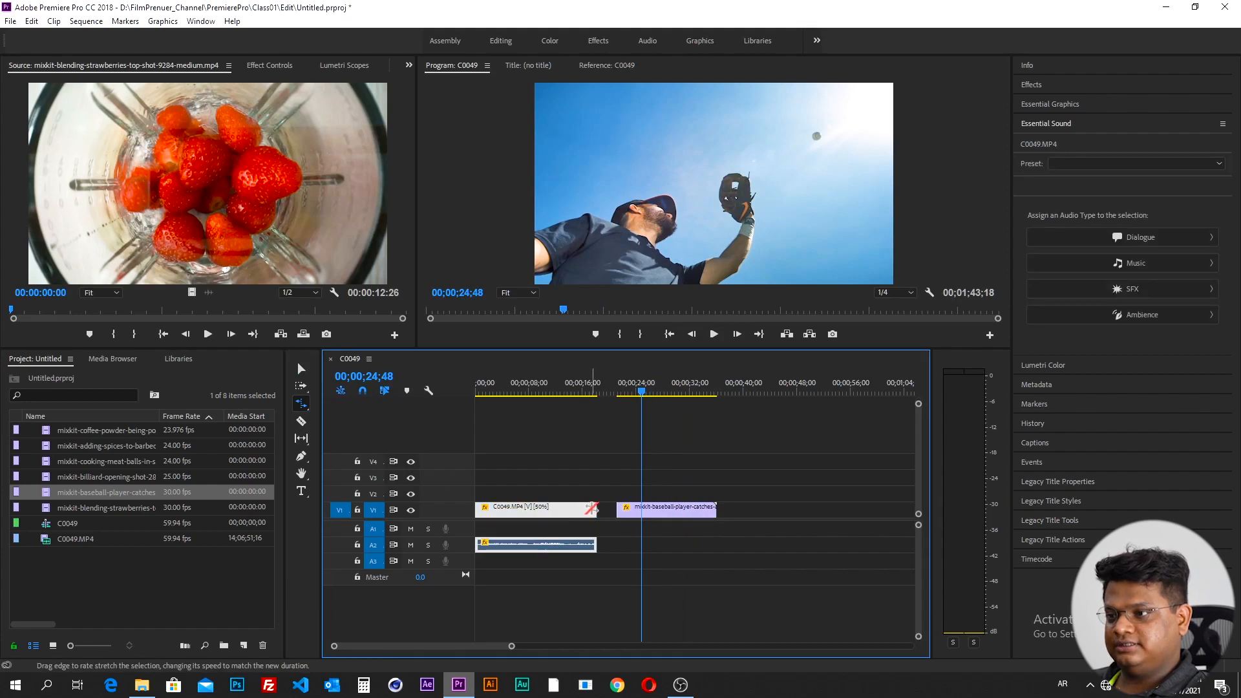
pyautogui.moveTo(594, 510)
pyautogui.mouseDown()
pyautogui.moveTo(511, 510)
pyautogui.moveTo(582, 511)
pyautogui.mouseUp()
# - Try setting the speed of C0049.MP4 to 1000% in its speed and duration settings
pyautogui.rightClick(521, 507)
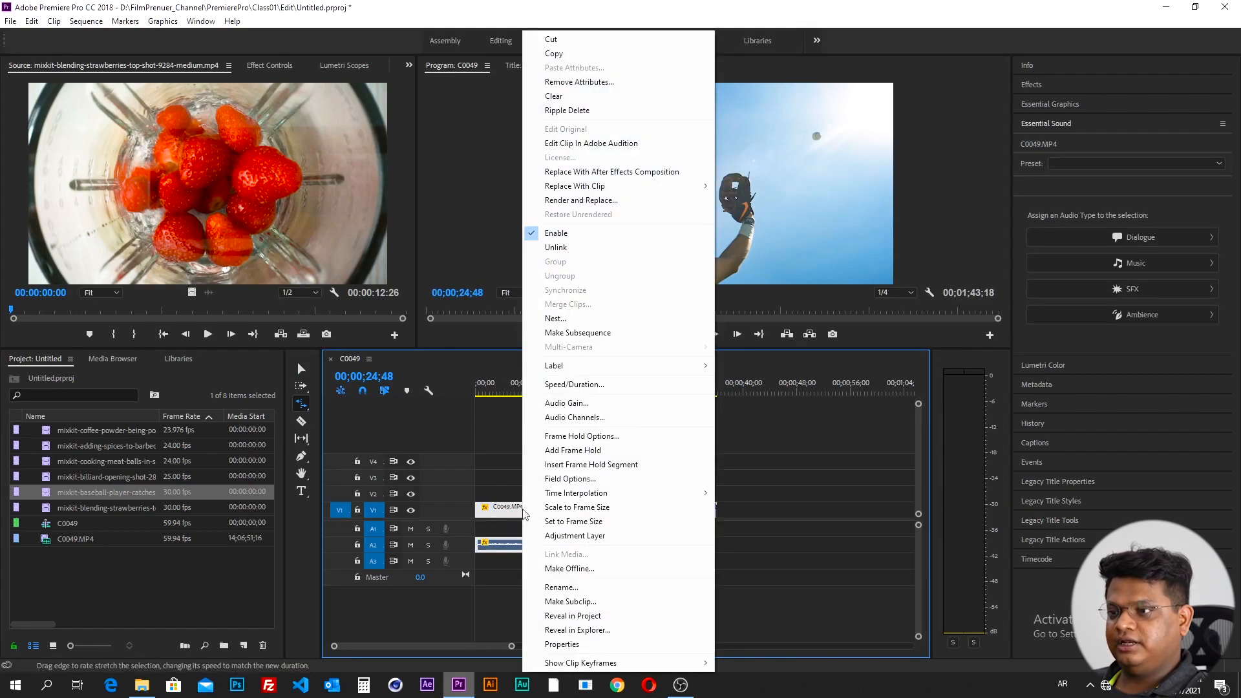
pyautogui.click(569, 384)
pyautogui.moveTo(91, 18); pyautogui.dragTo(556, 240)
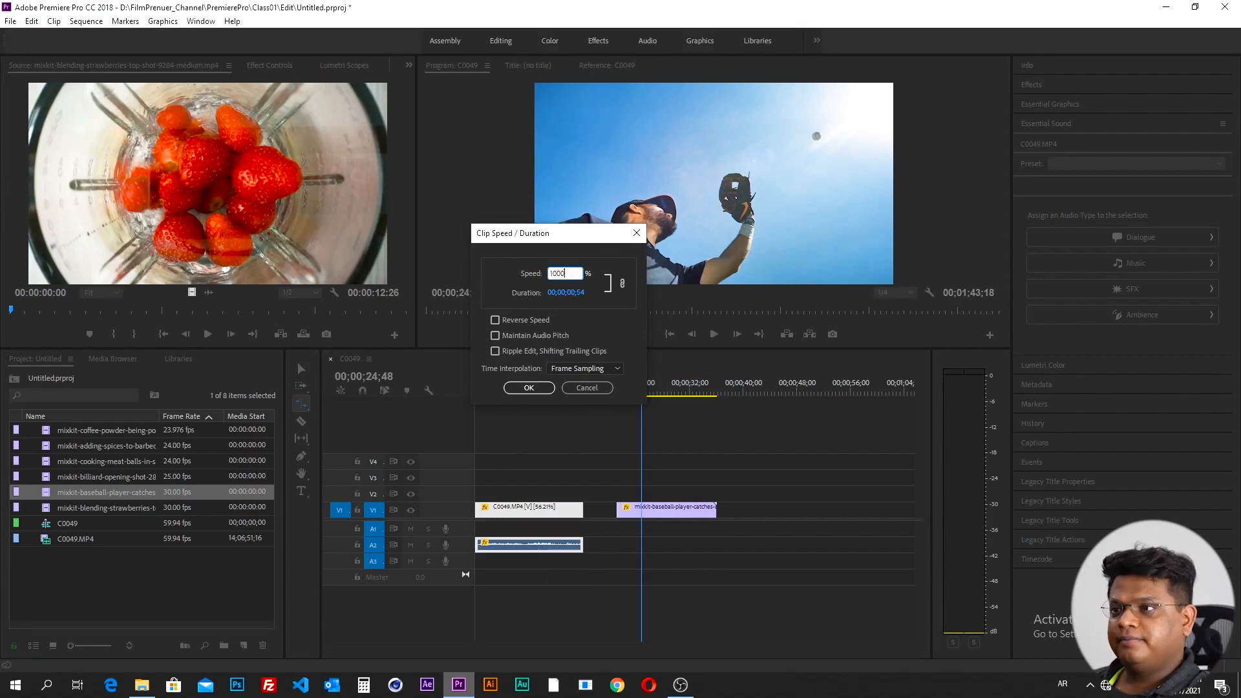
pyautogui.press('Return')
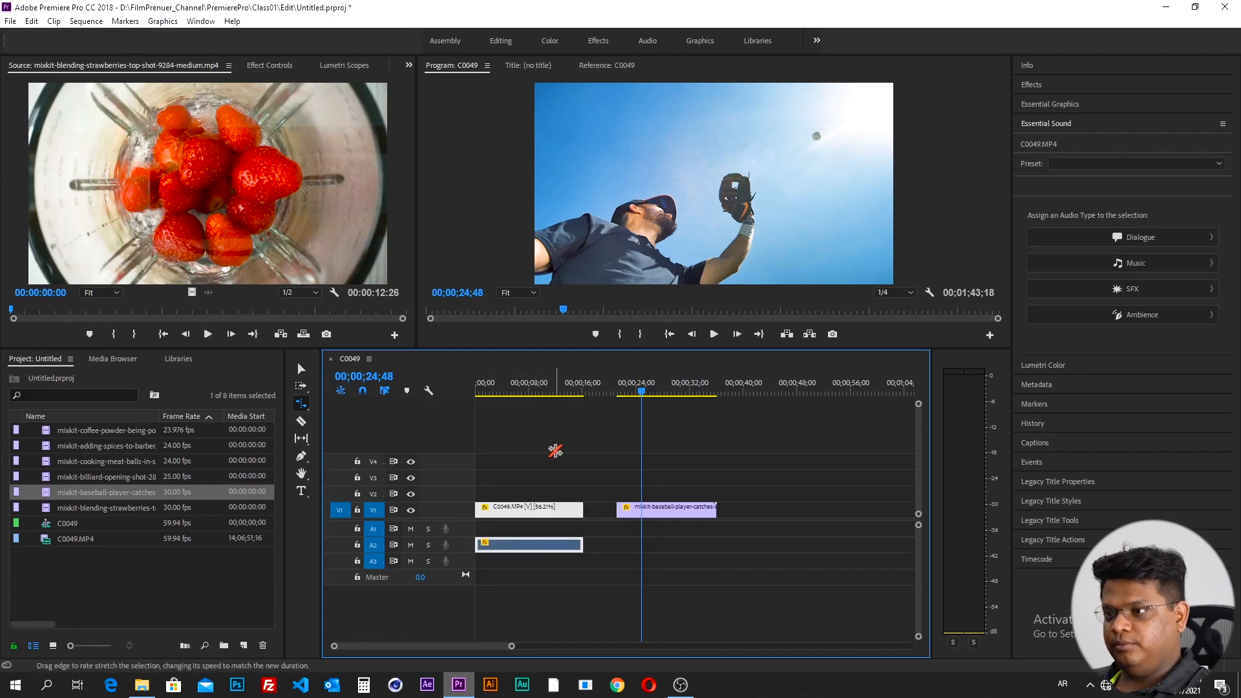
# - Go to 00;00;08;06, review the speed and duration settings of C0049.MP4, and close them without changes
pyautogui.press('v')
pyautogui.click(529, 390)
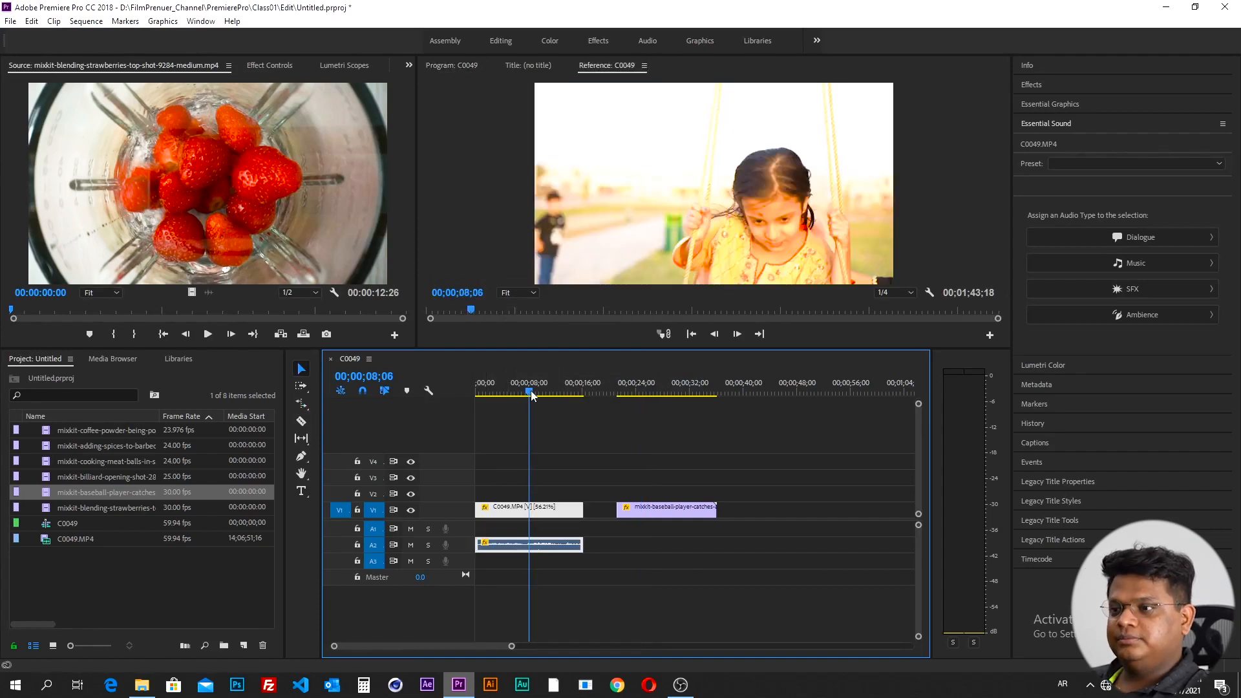
pyautogui.click(561, 460)
pyautogui.rightClick(554, 512)
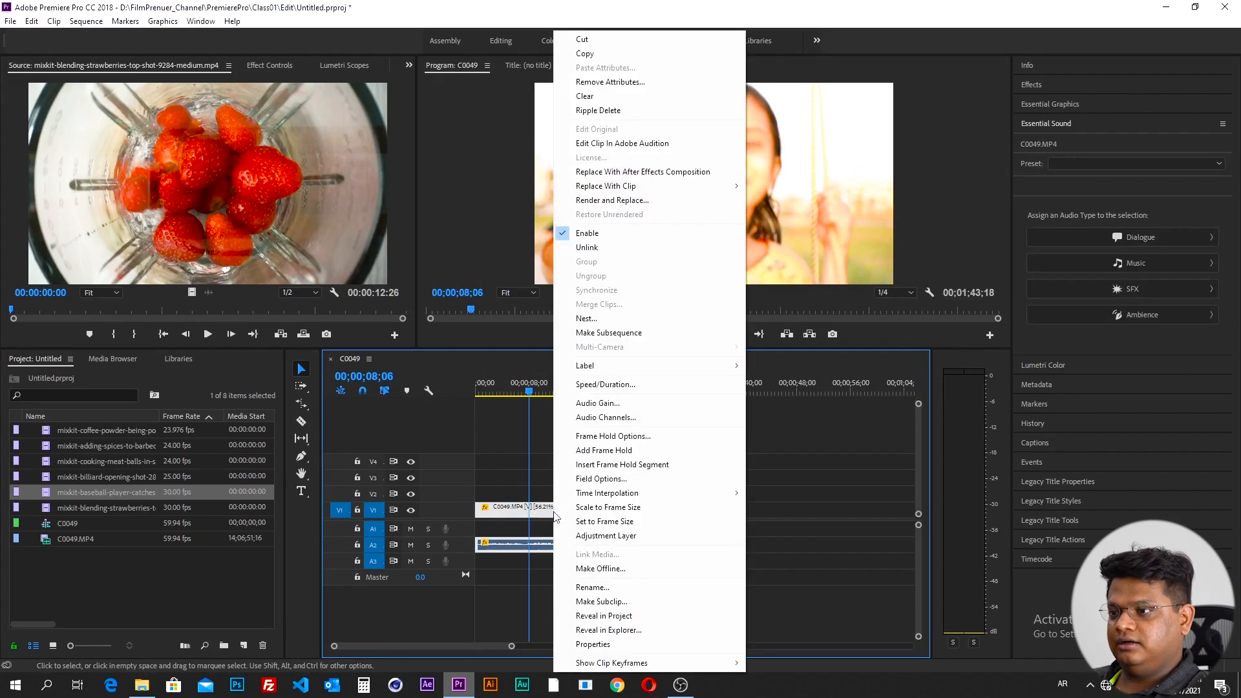
pyautogui.click(605, 384)
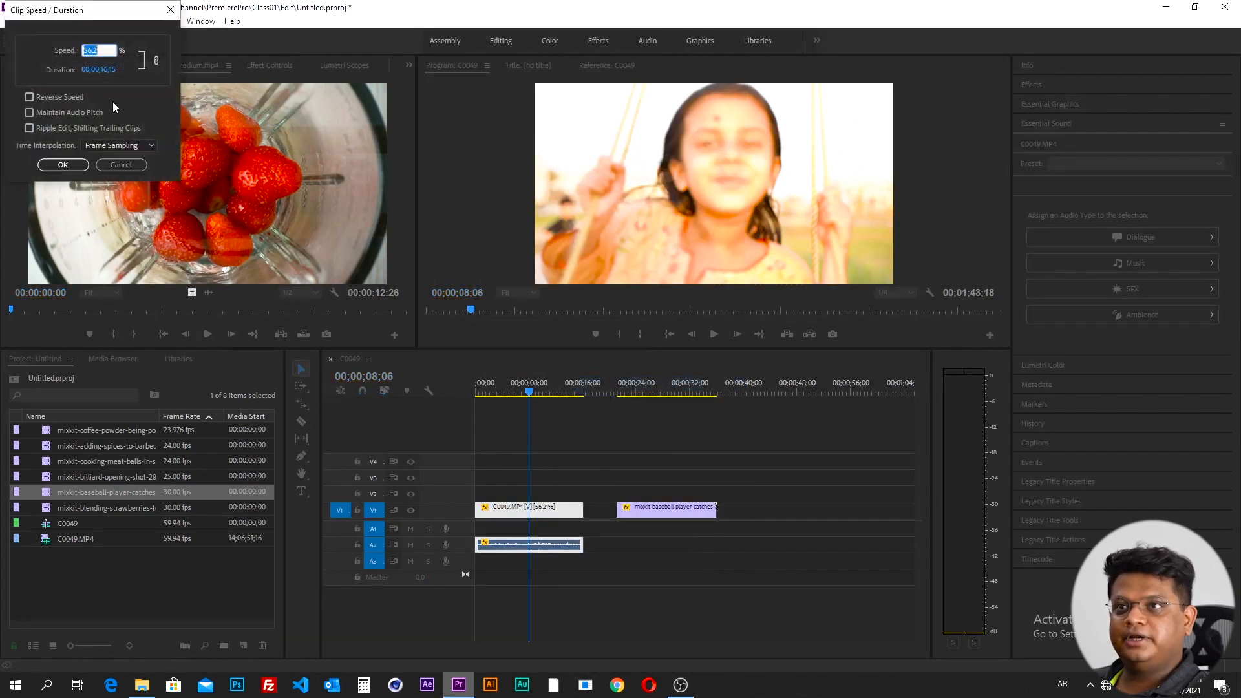
pyautogui.moveTo(104, 16); pyautogui.dragTo(643, 267)
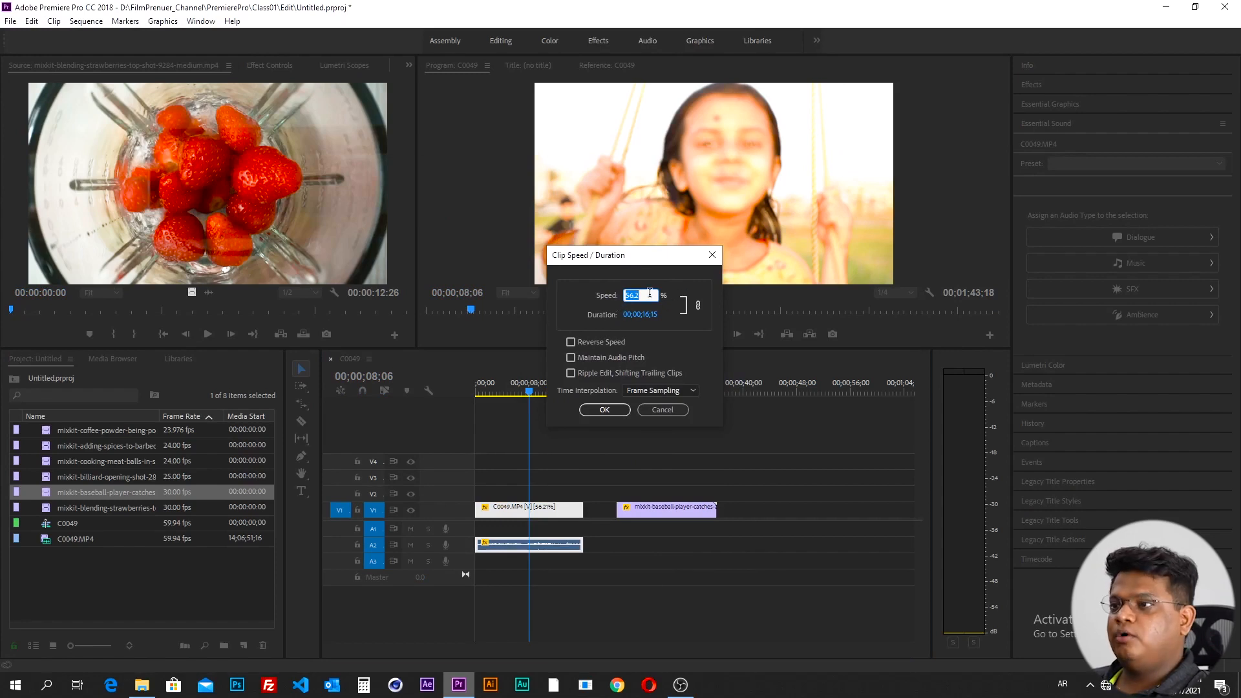
pyautogui.click(657, 411)
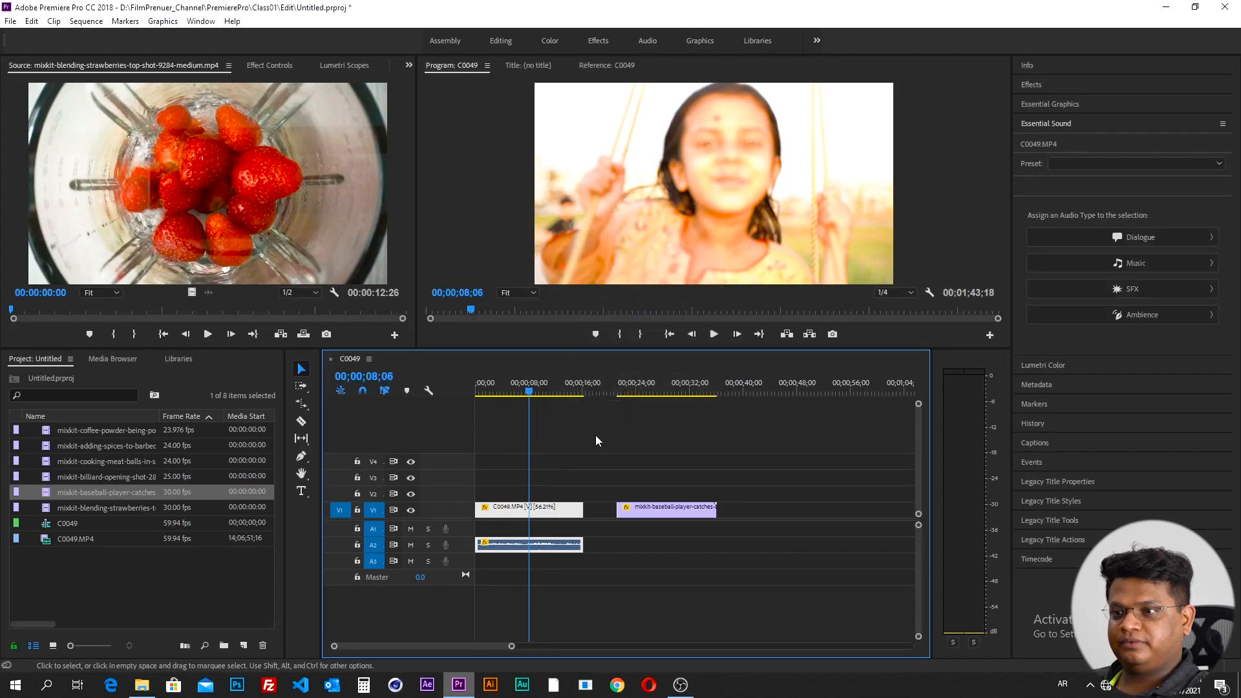
pyautogui.click(300, 422)
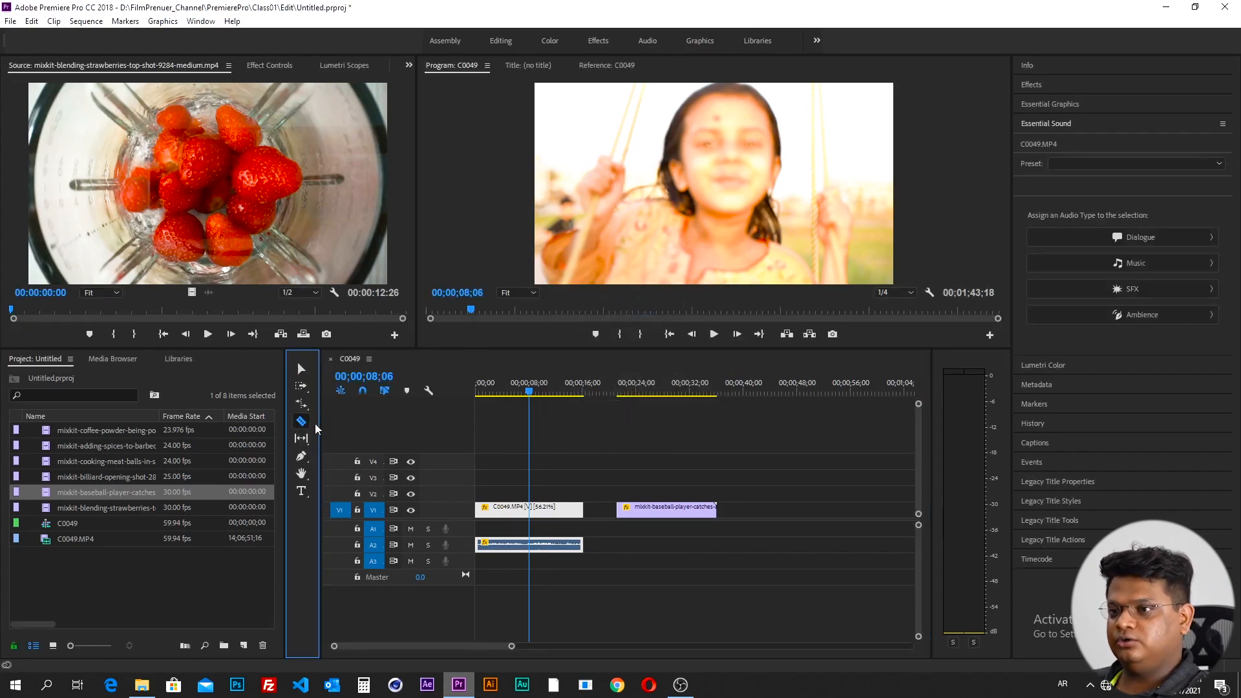
pyautogui.click(301, 370)
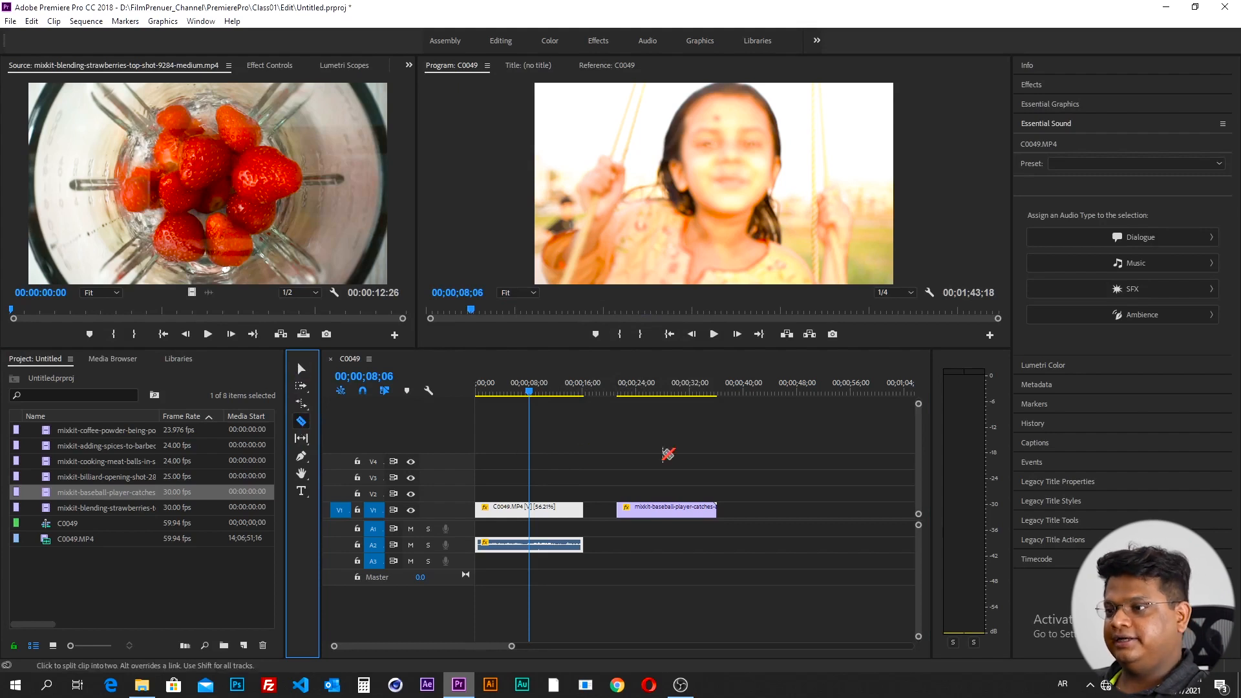
pyautogui.click(302, 370)
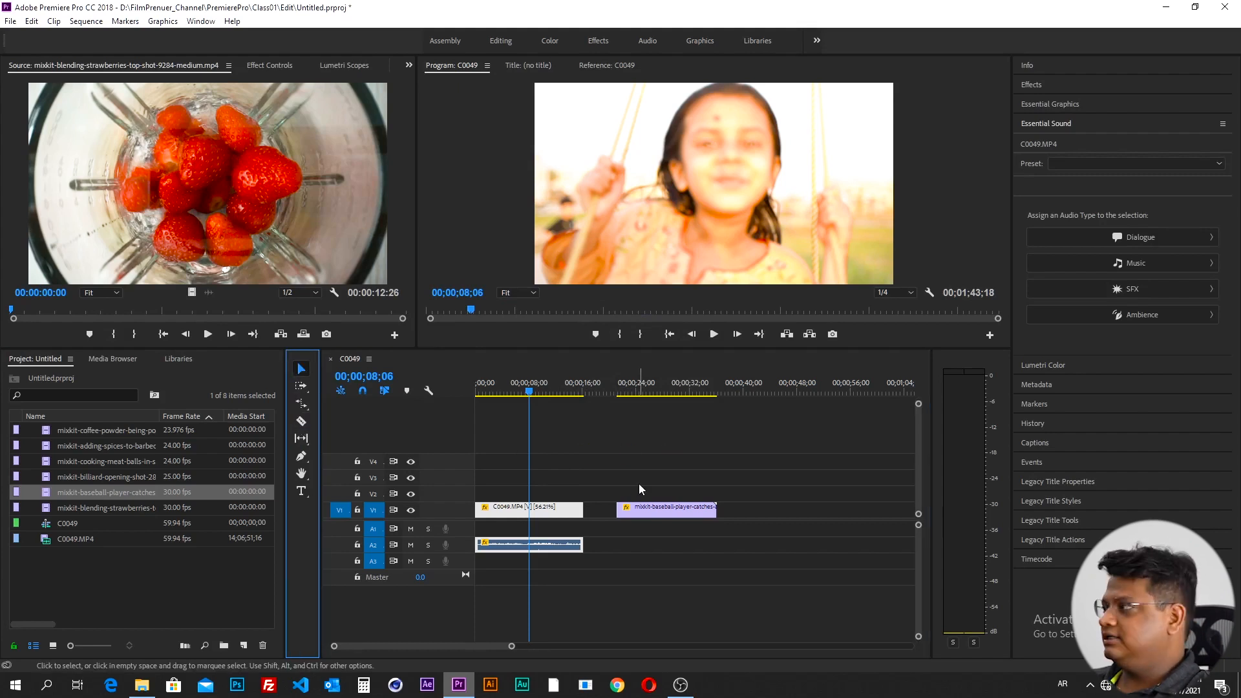
# - Split C0049.MP4 with the Razor Tool at 00;00;02;13 and at about 12 seconds, and delete the opening and closing pieces
pyautogui.click(626, 467)
pyautogui.click(503, 393)
pyautogui.moveTo(504, 397)
pyautogui.mouseDown()
pyautogui.moveTo(470, 391)
pyautogui.moveTo(489, 398)
pyautogui.mouseUp()
pyautogui.click(300, 422)
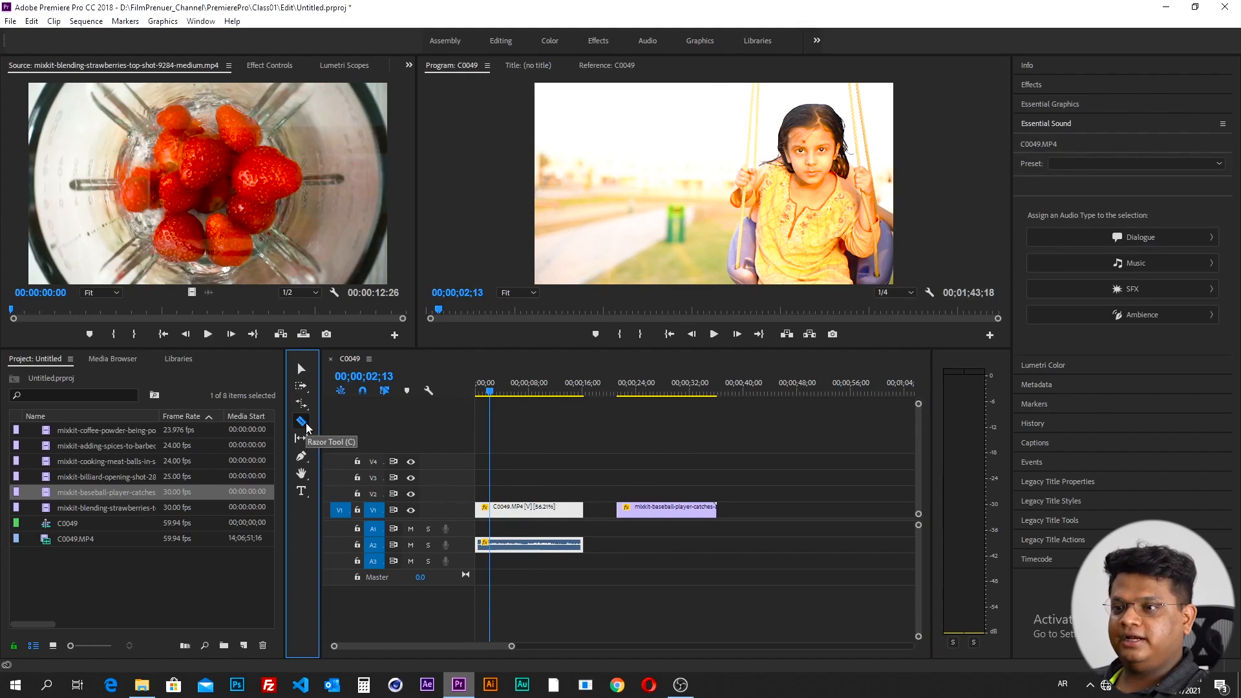
pyautogui.click(495, 511)
pyautogui.click(560, 507)
pyautogui.press('v')
pyautogui.click(572, 514)
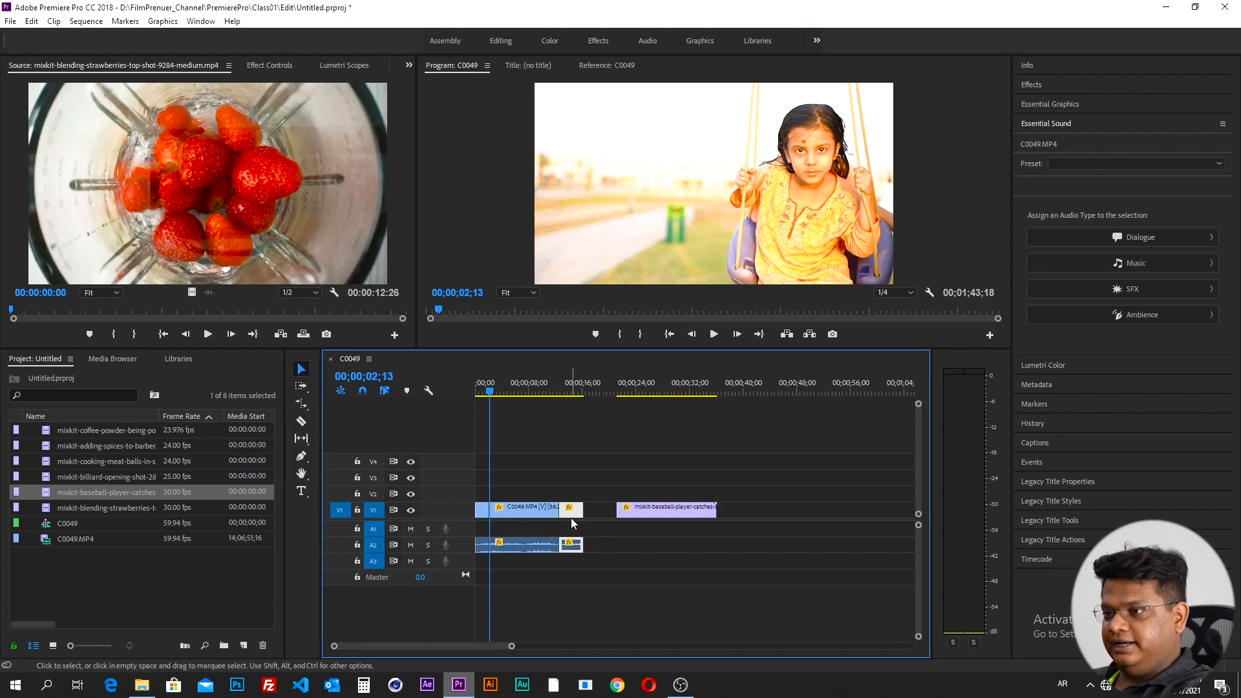
pyautogui.press('Delete')
pyautogui.click(483, 511)
pyautogui.press('Delete')
# - Split the baseball player clip near its start and at 00;00;33;11, and delete both outer pieces
pyautogui.moveTo(493, 411); pyautogui.dragTo(701, 428)
pyautogui.press('c')
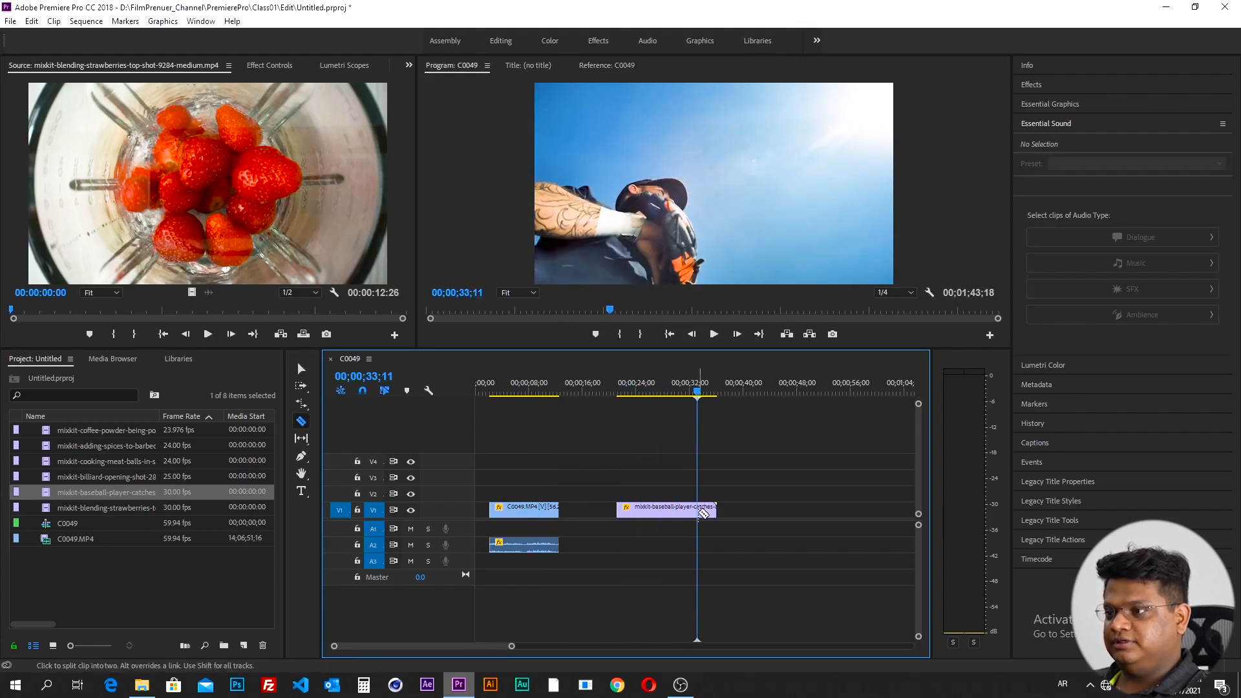
pyautogui.press('v')
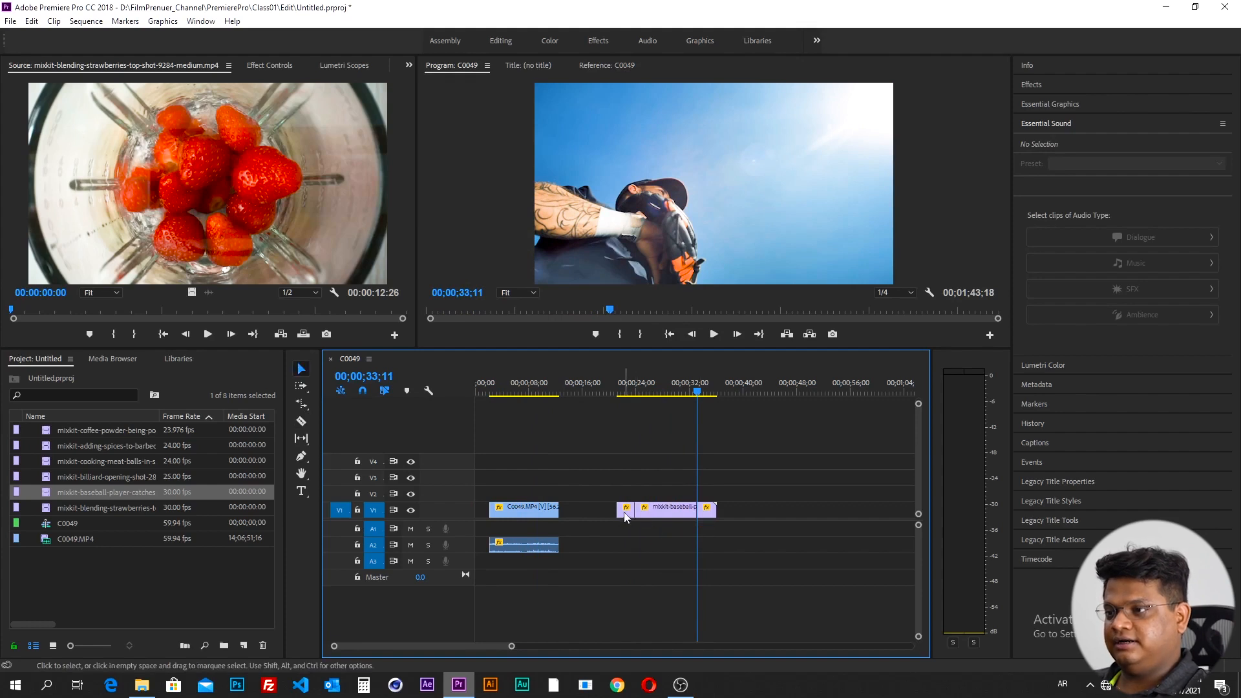
pyautogui.click(708, 515)
pyautogui.press('Delete')
# - Move the remaining baseball player piece directly behind C0049.MP4 and ripple delete the gap at the sequence start
pyautogui.moveTo(677, 512); pyautogui.dragTo(594, 513)
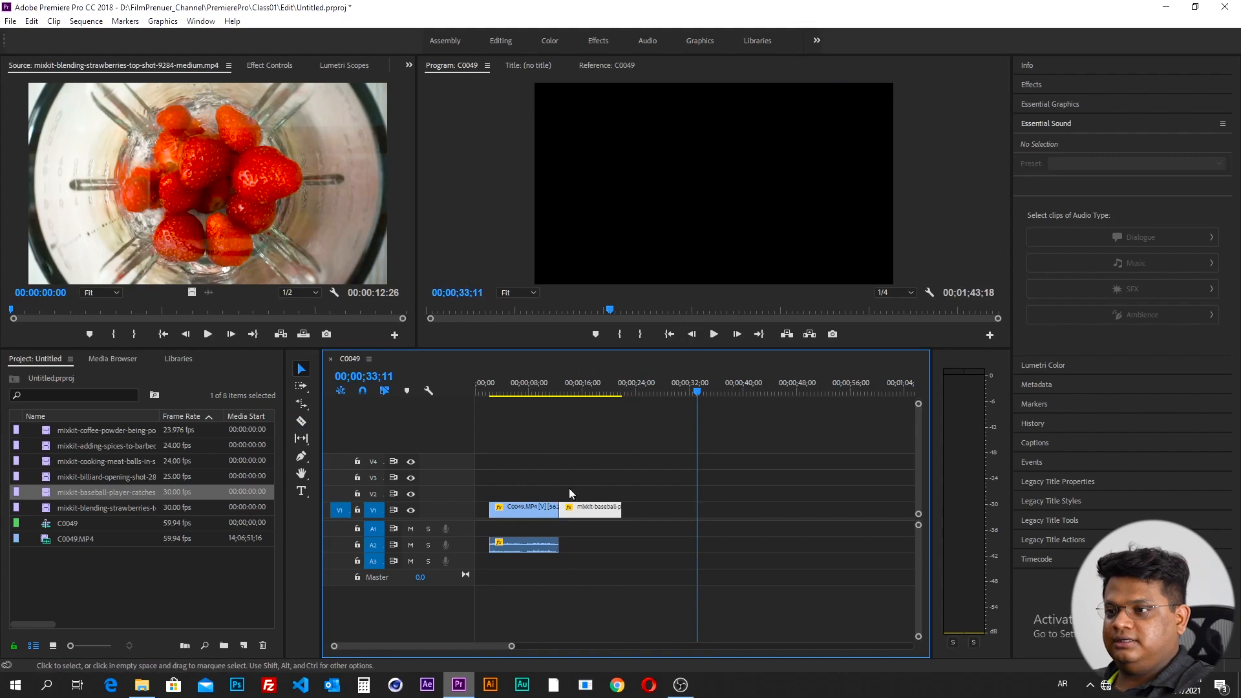
pyautogui.click(479, 388)
pyautogui.click(481, 511)
pyautogui.rightClick(482, 514)
pyautogui.click(524, 522)
# - Add the cooking meat balls clip to V1 shortly after the baseball player clip and split it at 00;00;23;09
pyautogui.moveTo(479, 392); pyautogui.dragTo(582, 408)
pyautogui.moveTo(145, 461); pyautogui.dragTo(622, 510)
pyautogui.moveTo(610, 394); pyautogui.dragTo(631, 397)
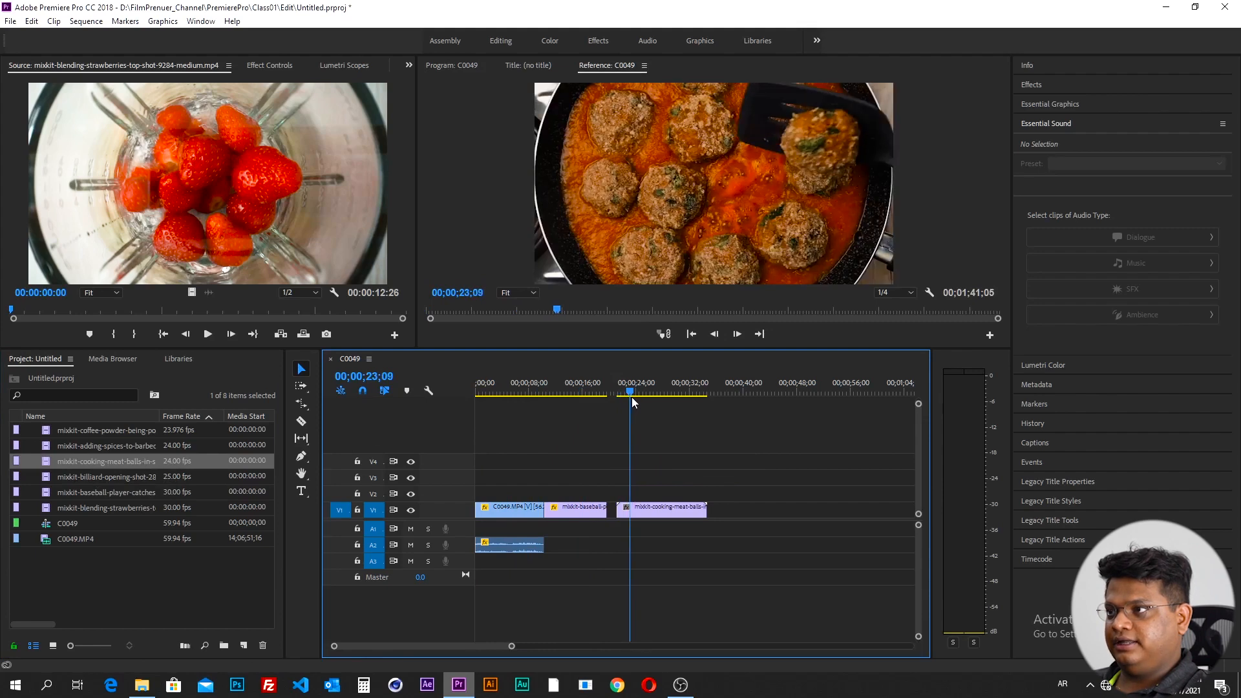
pyautogui.press('c')
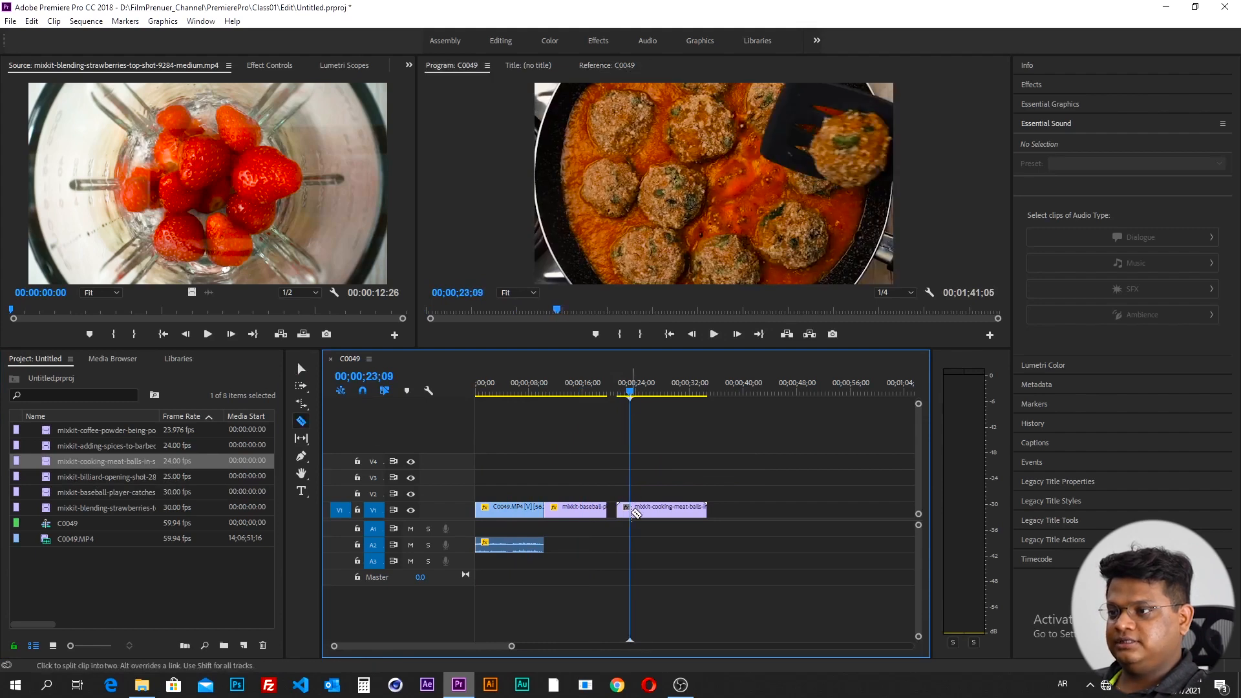
# - Split the cooking meat balls clip at 00;00;27;35, keep only its middle piece, and ripple delete the gap before it
pyautogui.moveTo(634, 389)
pyautogui.mouseDown()
pyautogui.moveTo(691, 400)
pyautogui.moveTo(666, 409)
pyautogui.moveTo(665, 394)
pyautogui.moveTo(645, 394)
pyautogui.mouseUp()
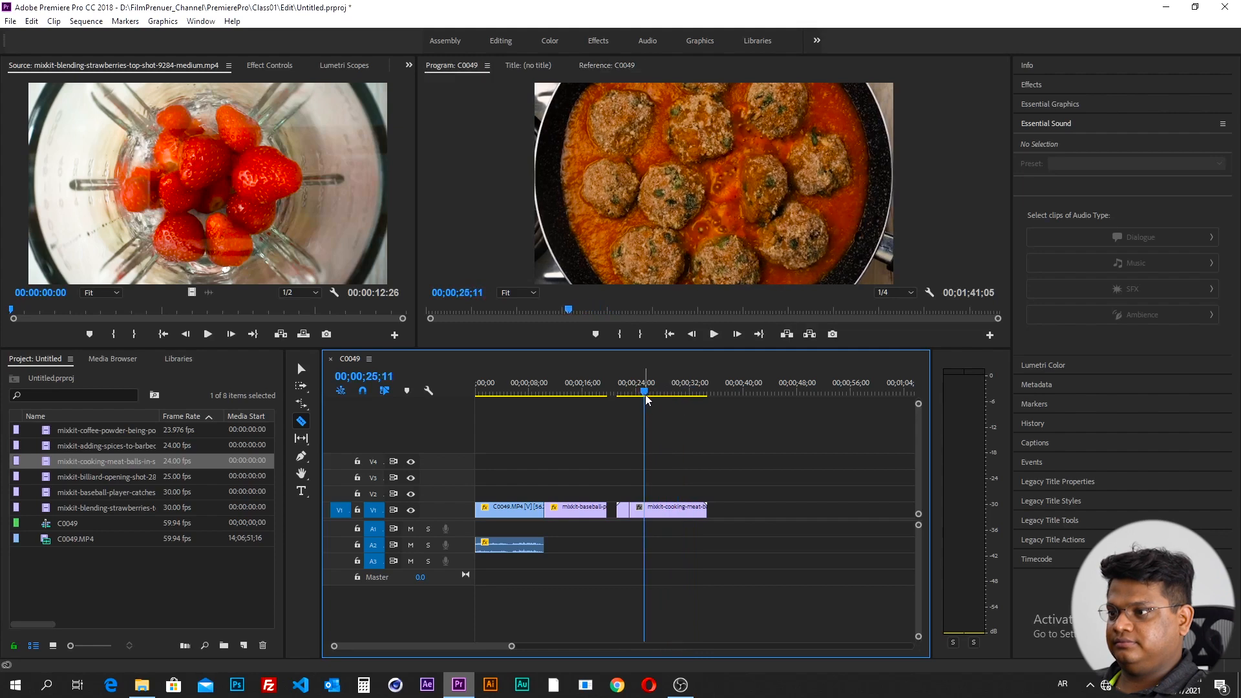
pyautogui.press('space')
pyautogui.moveTo(653, 395); pyautogui.dragTo(661, 394)
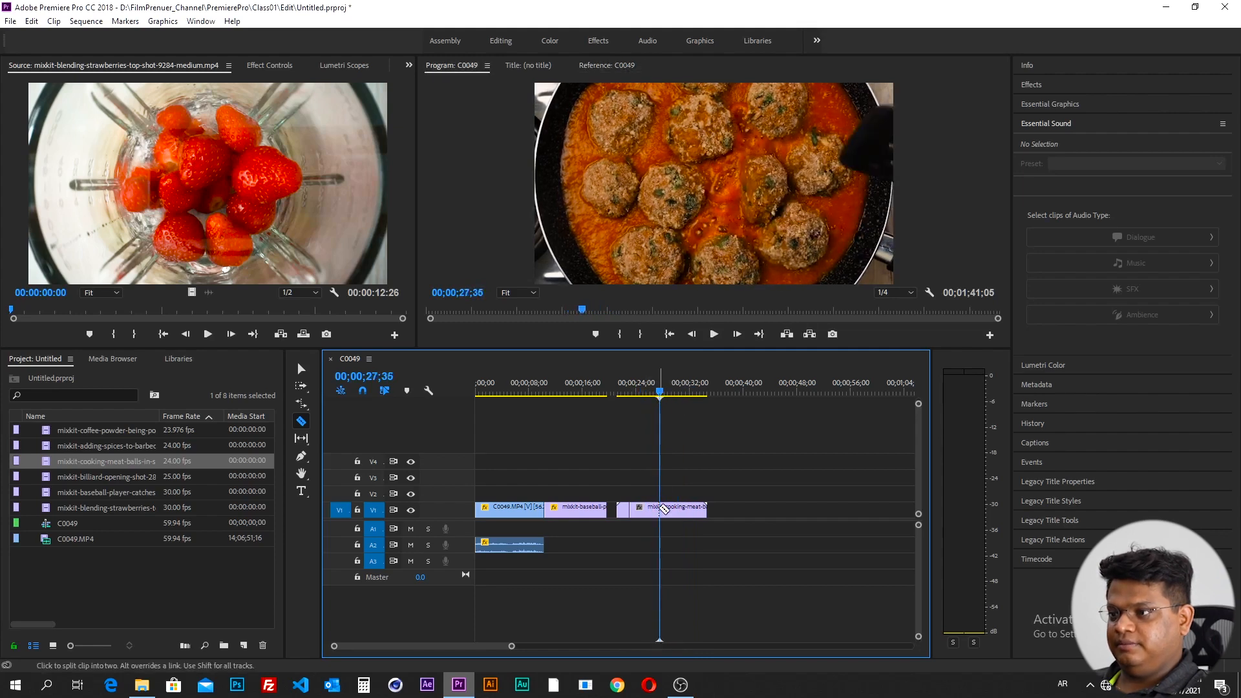
pyautogui.press('v')
pyautogui.press('Delete')
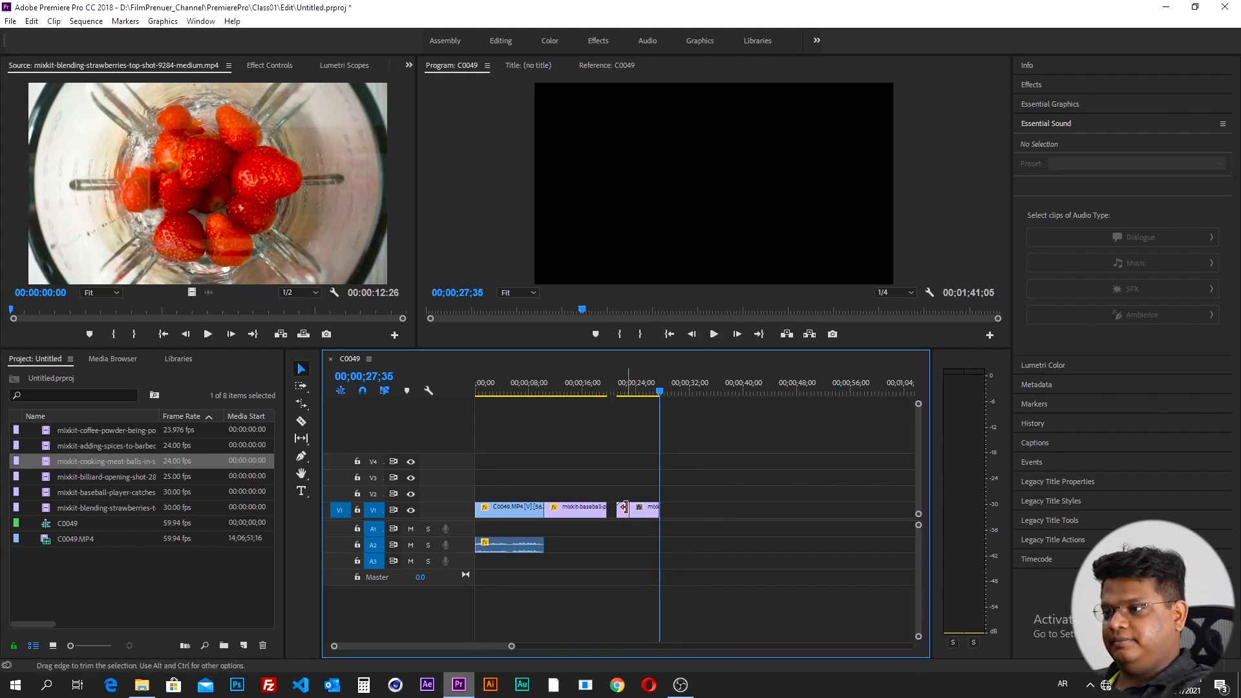
pyautogui.rightClick(616, 512)
pyautogui.click(653, 521)
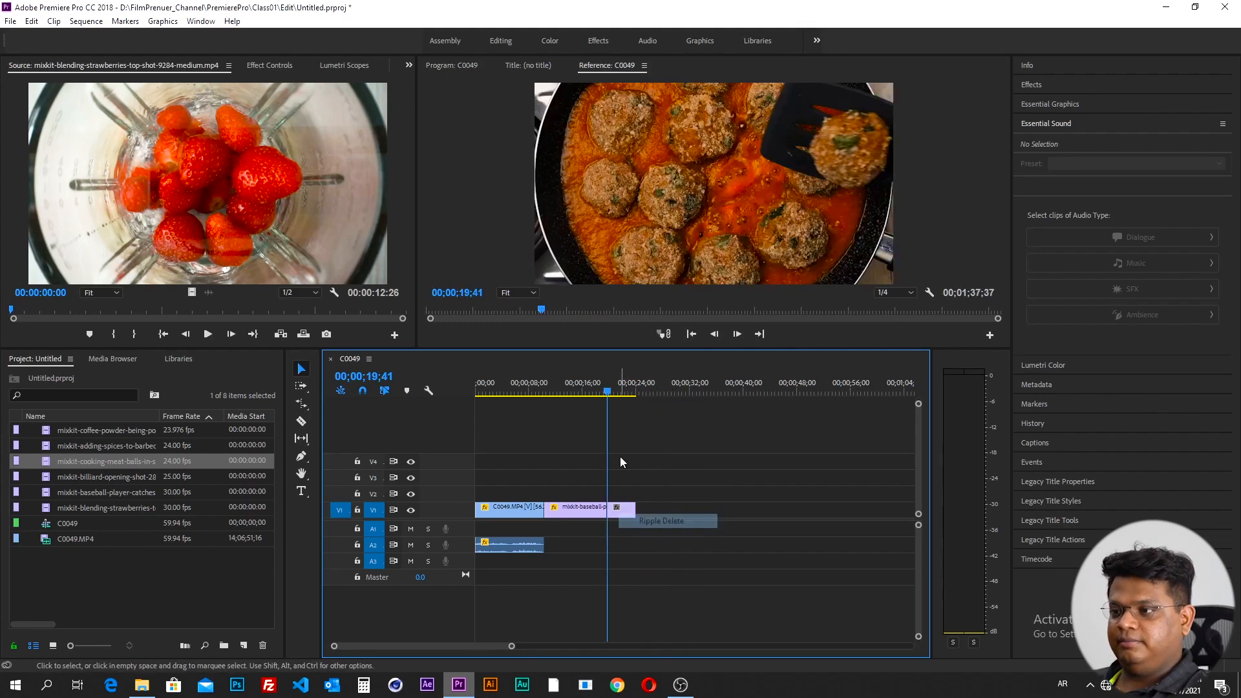
# - Scrub through the joined clips and play the sequence from its beginning for about two seconds
pyautogui.moveTo(606, 390); pyautogui.dragTo(568, 429)
pyautogui.press('Home')
pyautogui.press('space')
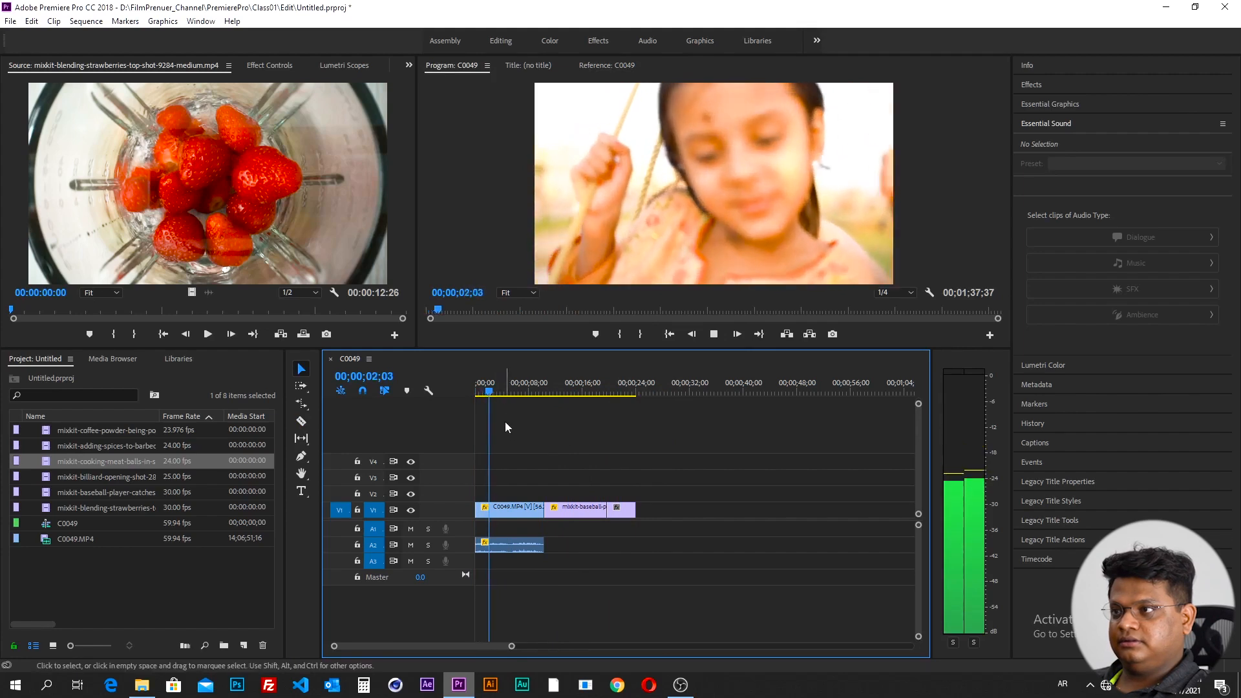
pyautogui.press('space')
# - Try trimming the end of C0049.MP4 back to 00;00;01;50 with the Selection Tool, and undo the trim
pyautogui.moveTo(480, 387)
pyautogui.mouseDown()
pyautogui.moveTo(471, 394)
pyautogui.moveTo(488, 397)
pyautogui.mouseUp()
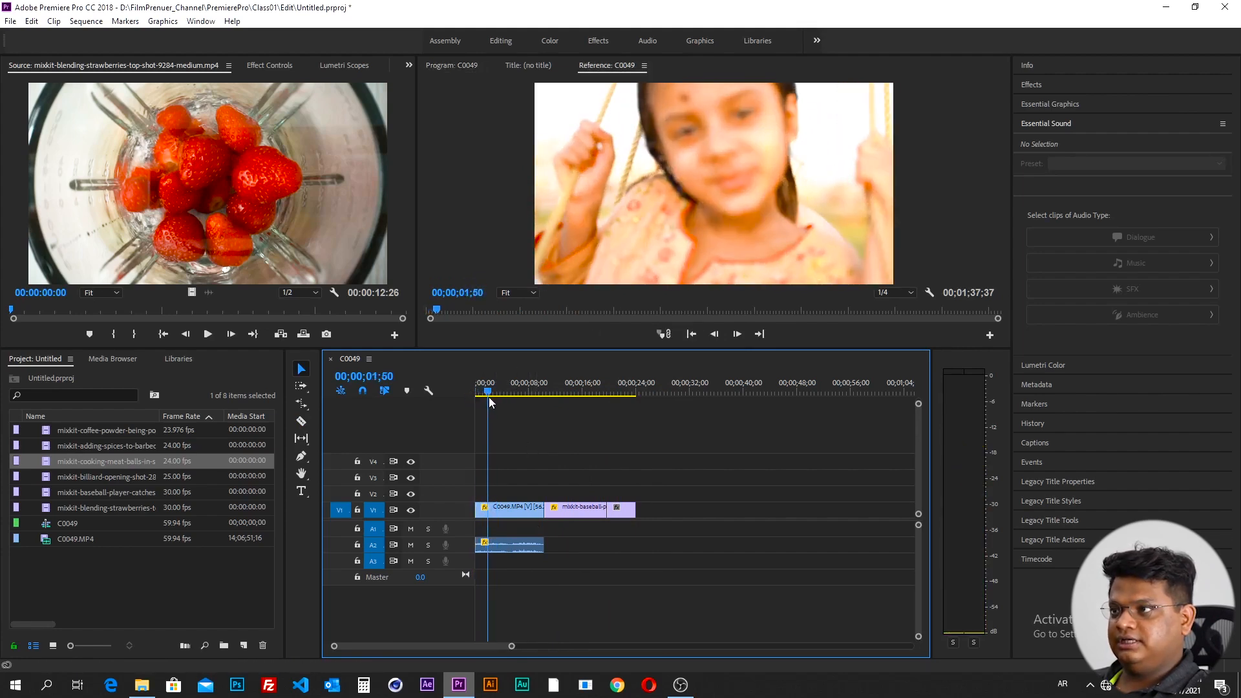
pyautogui.moveTo(543, 511); pyautogui.dragTo(486, 529)
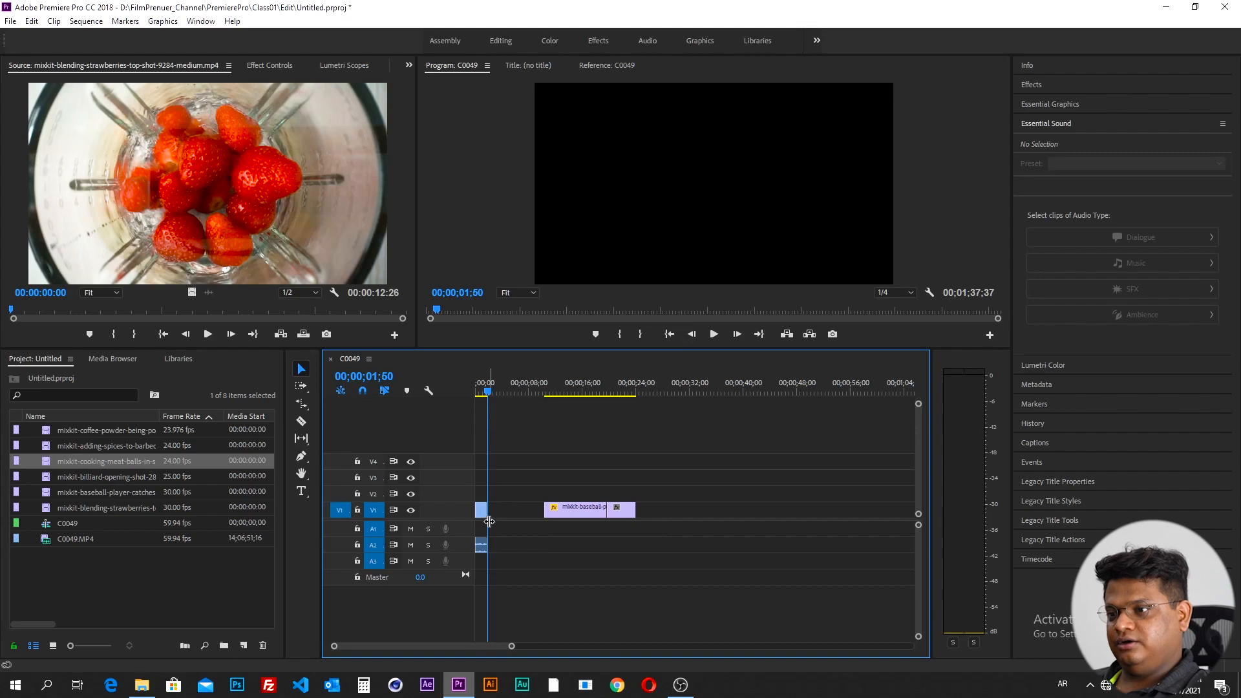
pyautogui.hotkey('ctrl', 'z')
# - Ripple trim the end of C0049.MP4 back to 00;00;01;50, play the sequence from its beginning and scrub across the following clips
pyautogui.click(302, 403)
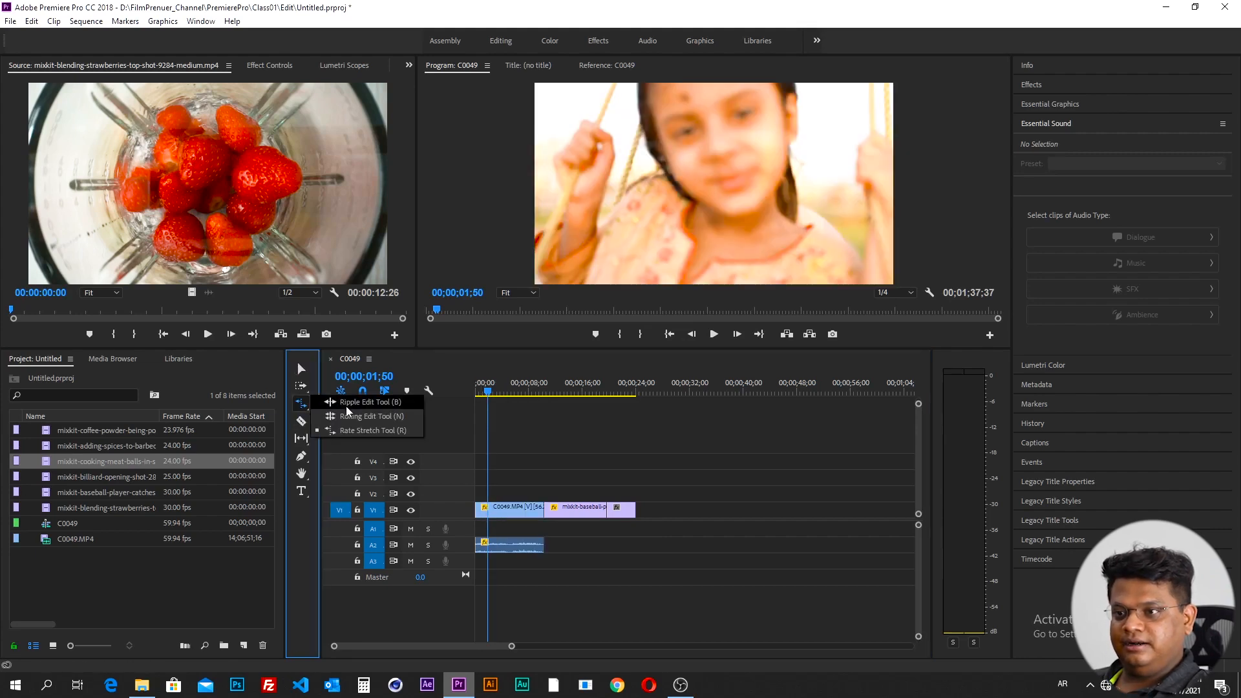
pyautogui.click(351, 403)
pyautogui.moveTo(542, 509); pyautogui.dragTo(495, 511)
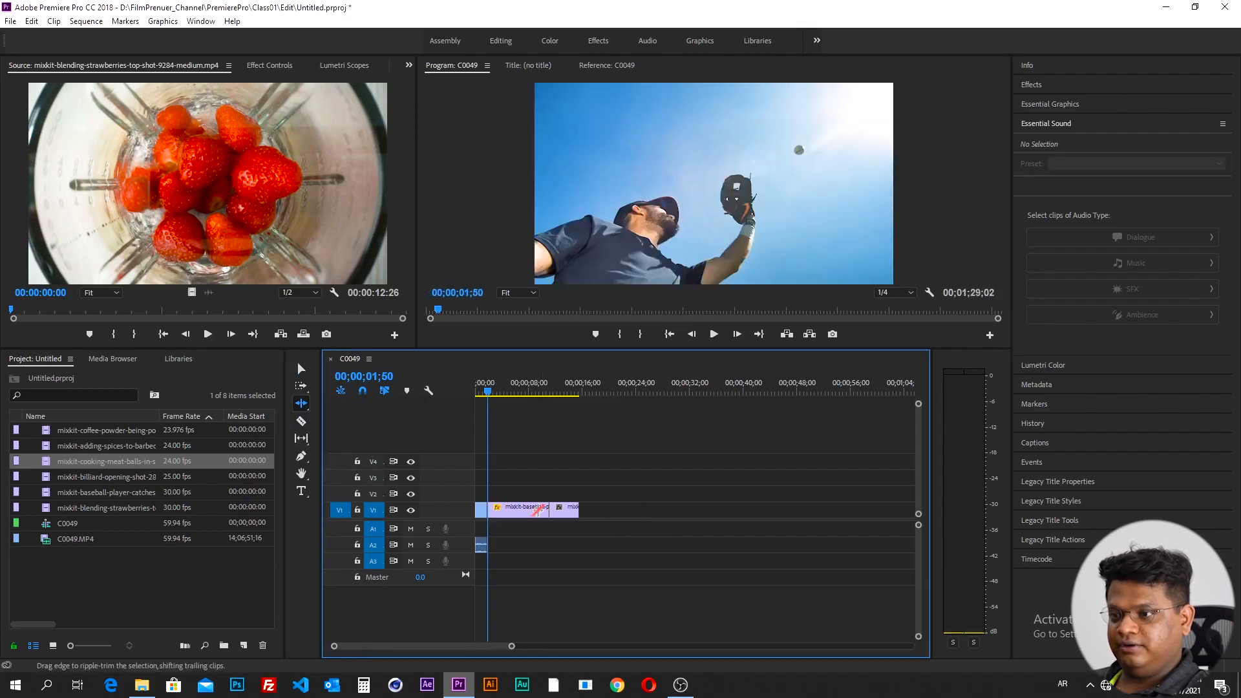
pyautogui.press('Home')
pyautogui.press('space')
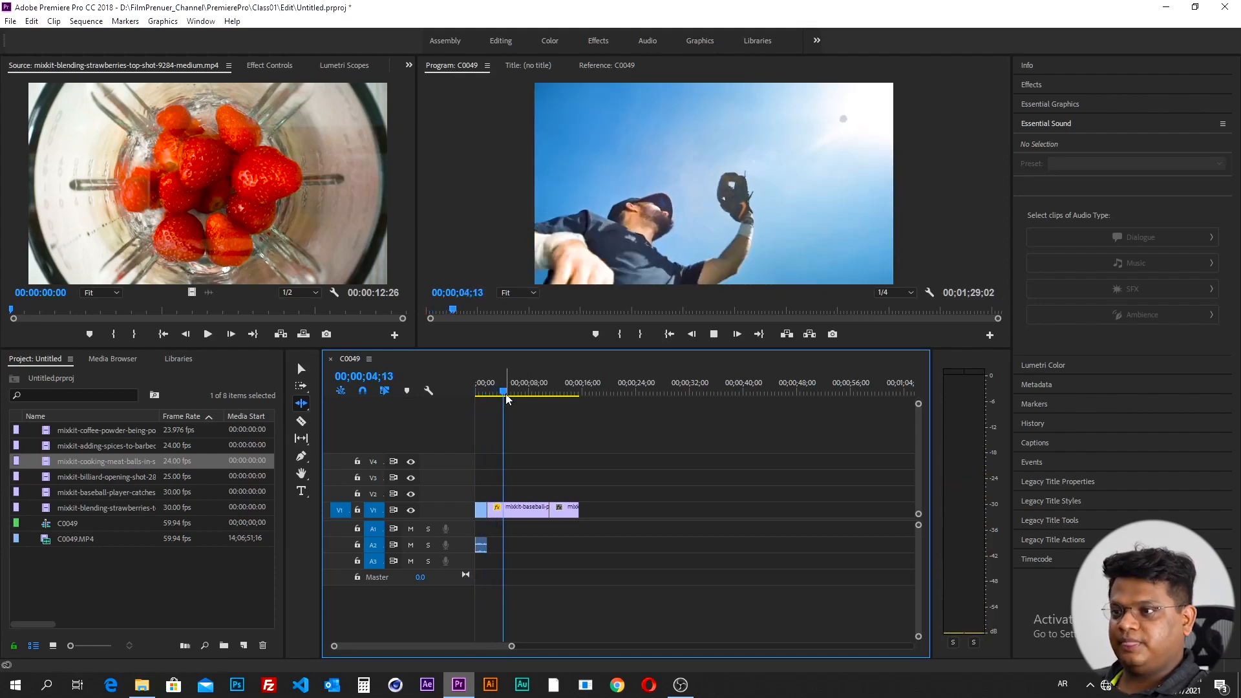
pyautogui.moveTo(507, 394); pyautogui.dragTo(550, 402)
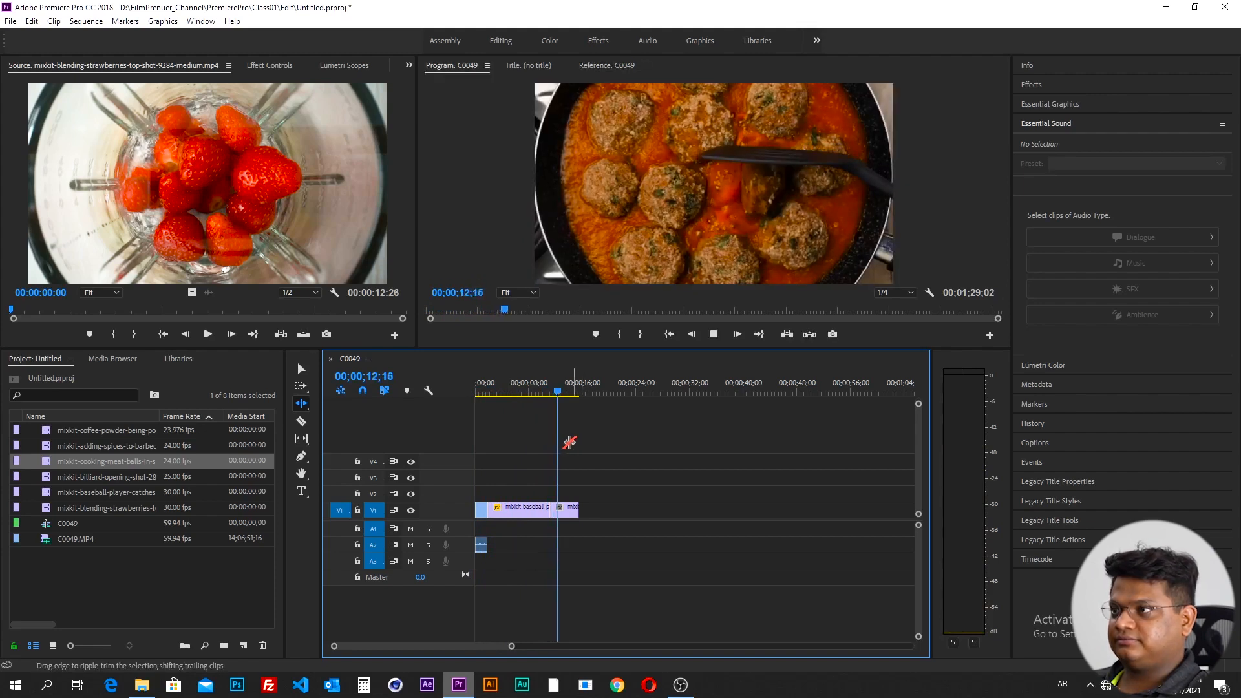
# - Cut the baseball player and cooking meat balls clips on V1 at several points with the Razor Tool
pyautogui.press('v')
pyautogui.moveTo(526, 391); pyautogui.dragTo(522, 395)
pyautogui.click(302, 421)
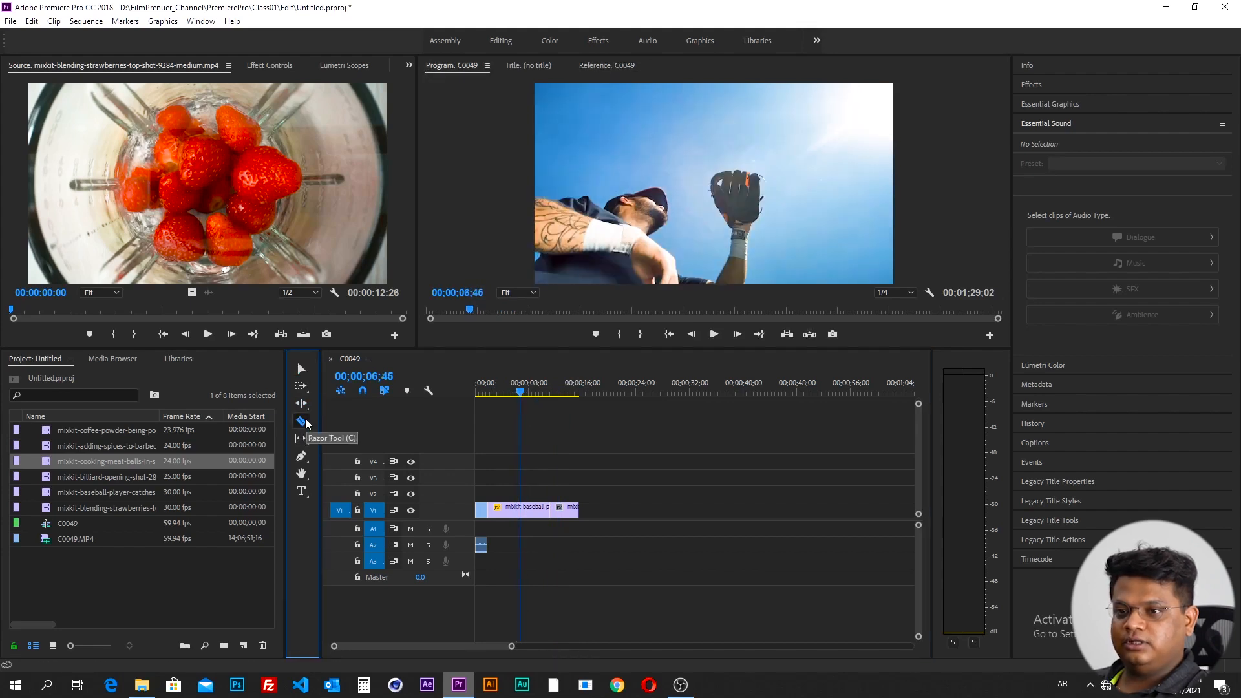
pyautogui.click(507, 512)
pyautogui.click(519, 512)
pyautogui.click(539, 512)
pyautogui.click(558, 512)
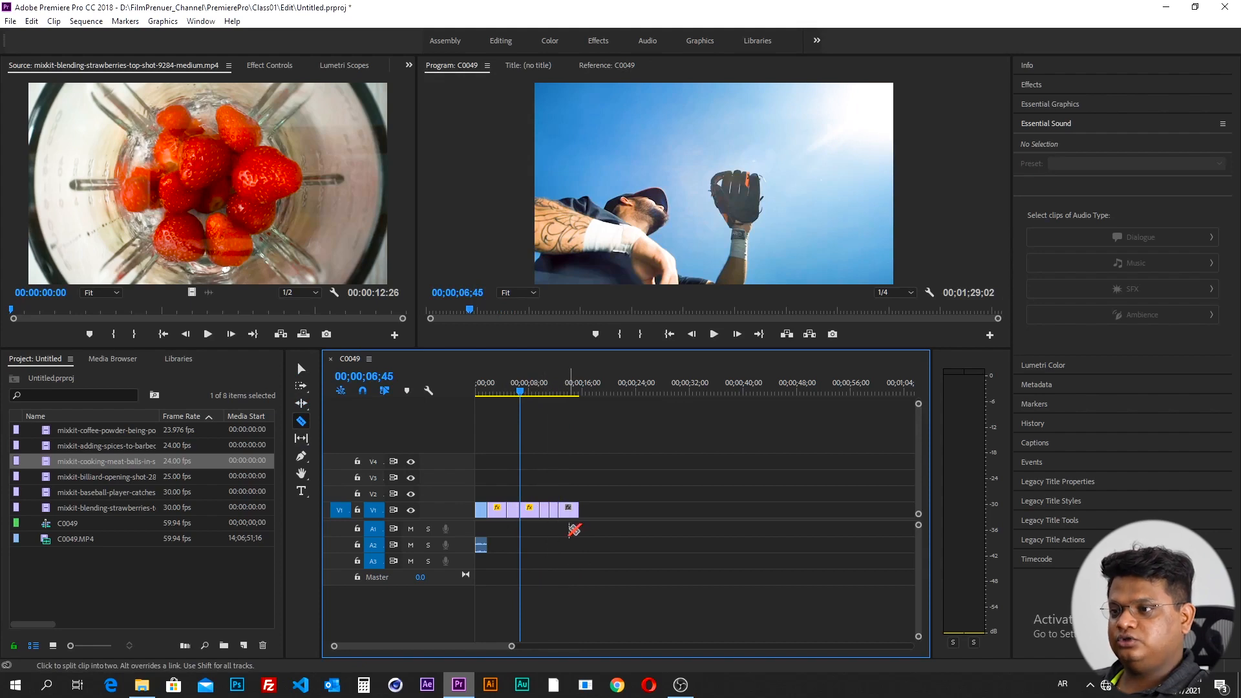
pyautogui.press('v')
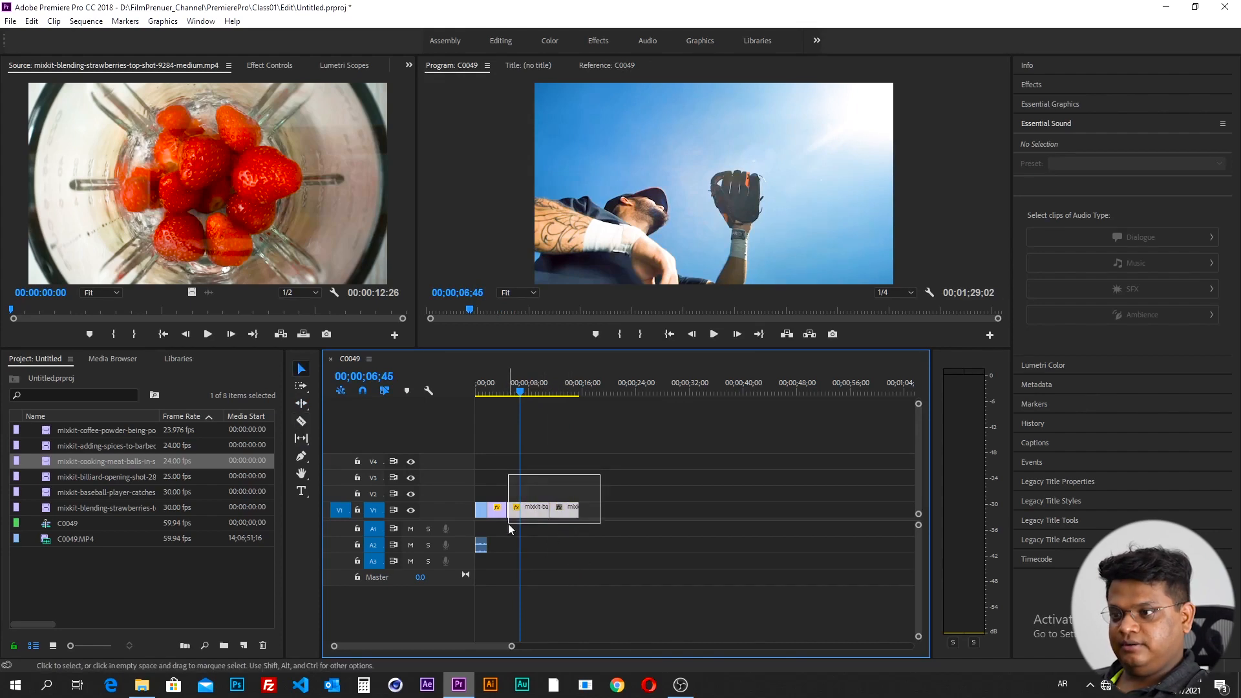
# - Stack the billiard opening shot clip on V2 and the cooking meat balls clip on V3, starting at about 5 seconds
pyautogui.click(129, 482)
pyautogui.moveTo(176, 483); pyautogui.dragTo(520, 493)
pyautogui.moveTo(130, 460); pyautogui.dragTo(521, 479)
# - Split the V3 clip at about 8 seconds with the Razor Tool and extend the cut through all tracks
pyautogui.press('c')
pyautogui.click(532, 476)
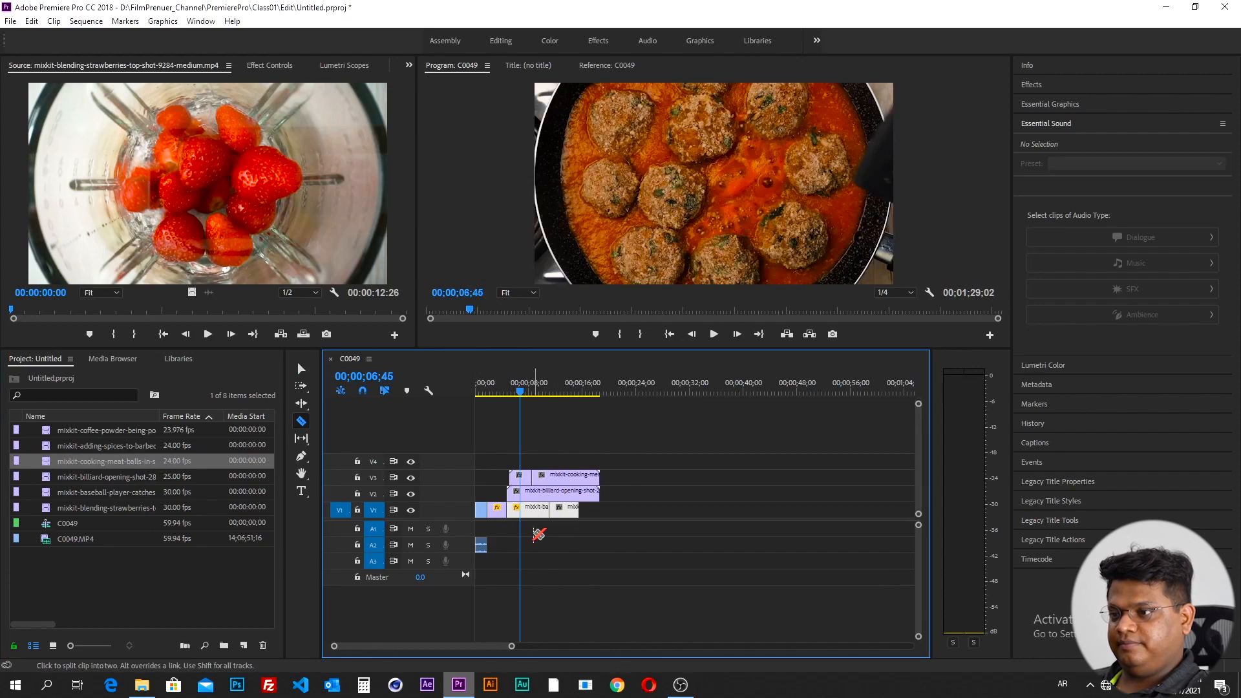
pyautogui.keyDown('shift'); pyautogui.click(533, 528); pyautogui.keyUp('shift')
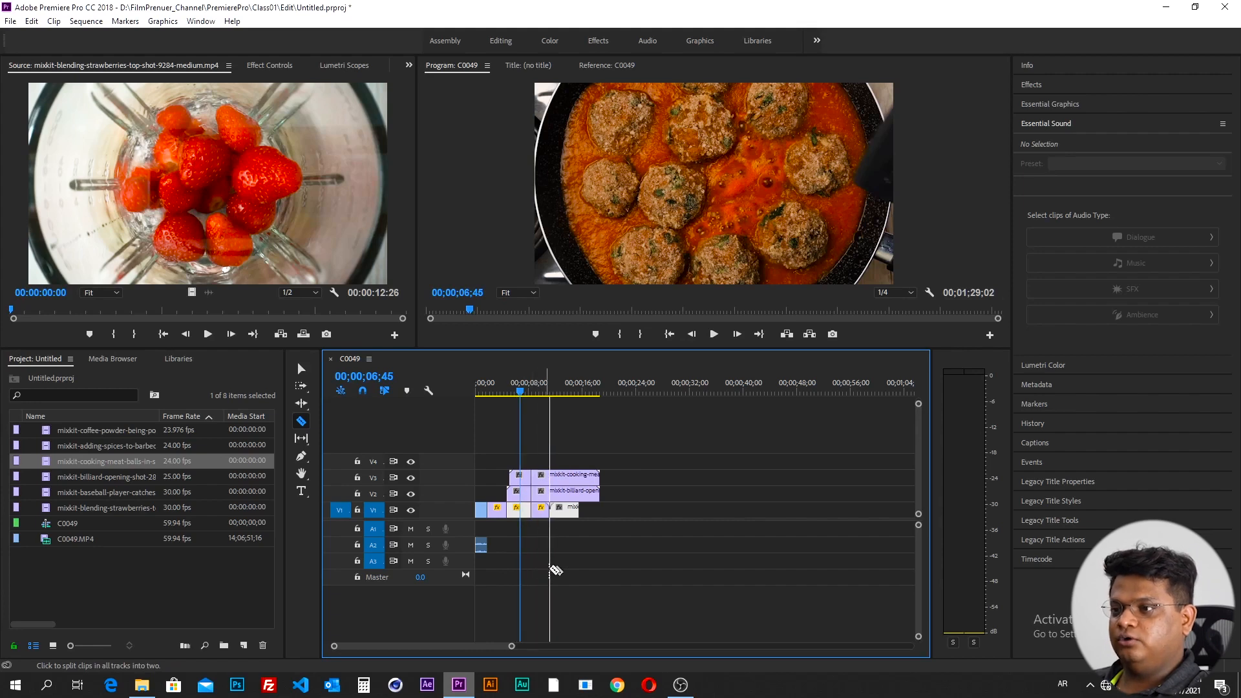
# - Move all pieces behind the cut on V1, V2 and V3 about 10 seconds later as one group
pyautogui.press('v')
pyautogui.click(301, 370)
pyautogui.moveTo(667, 429); pyautogui.dragTo(609, 518)
# - Split all tracks at about 25 seconds and try splitting only the selected V3 clip at 00;00;22;52
pyautogui.click(626, 390)
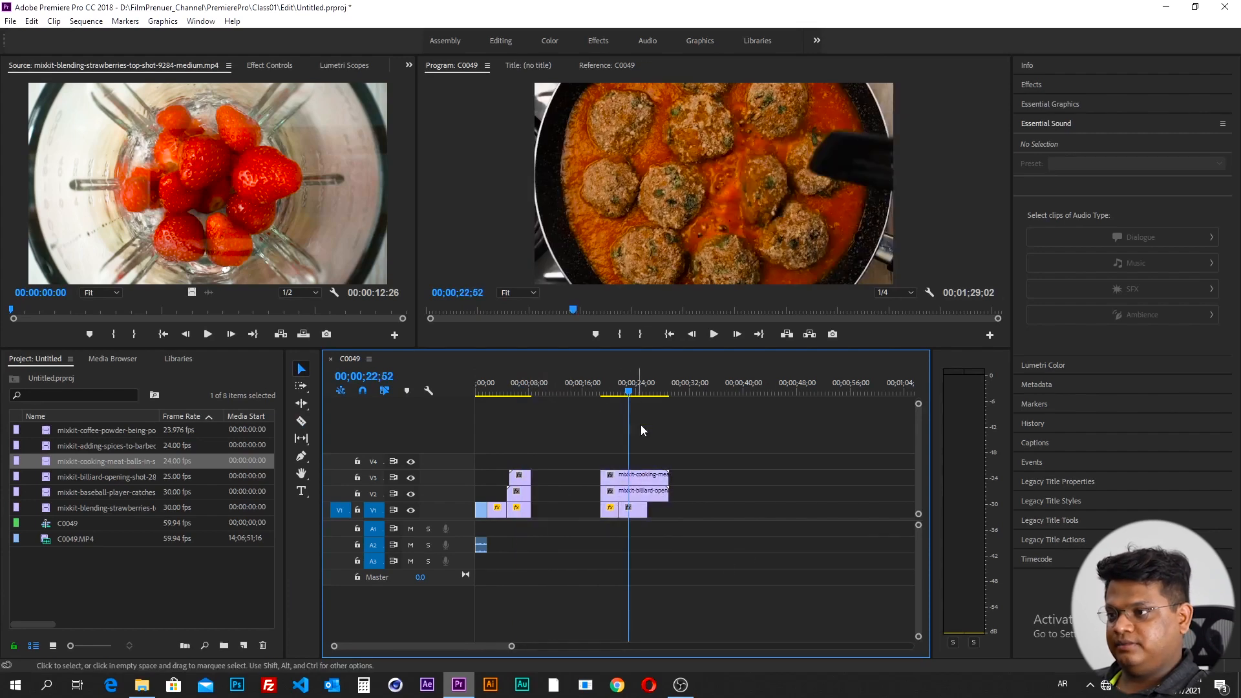
pyautogui.click(300, 421)
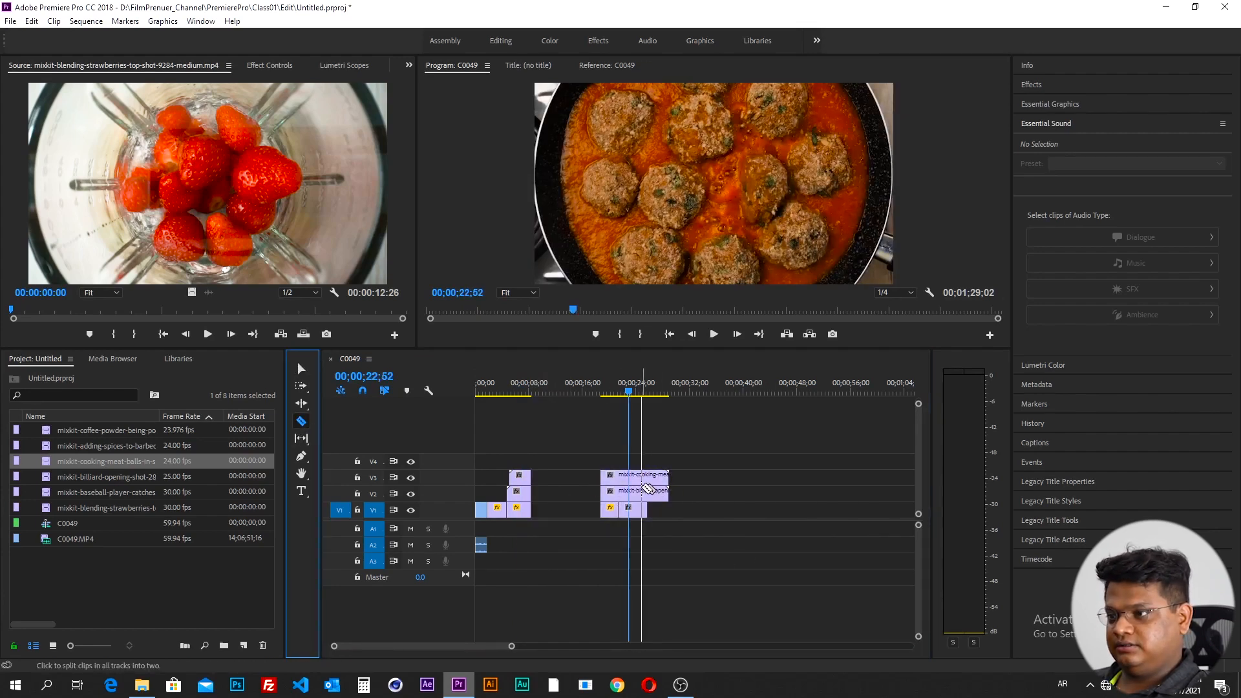
pyautogui.keyDown('shift'); pyautogui.click(646, 489); pyautogui.keyUp('shift')
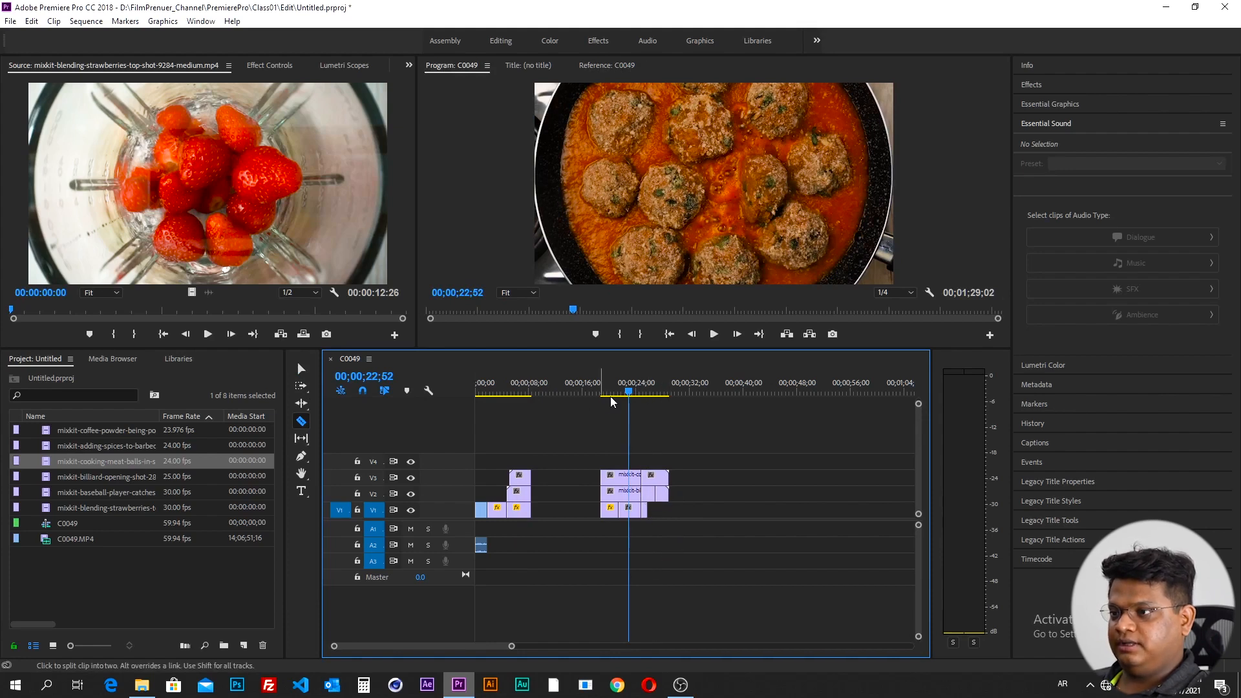
pyautogui.click(301, 368)
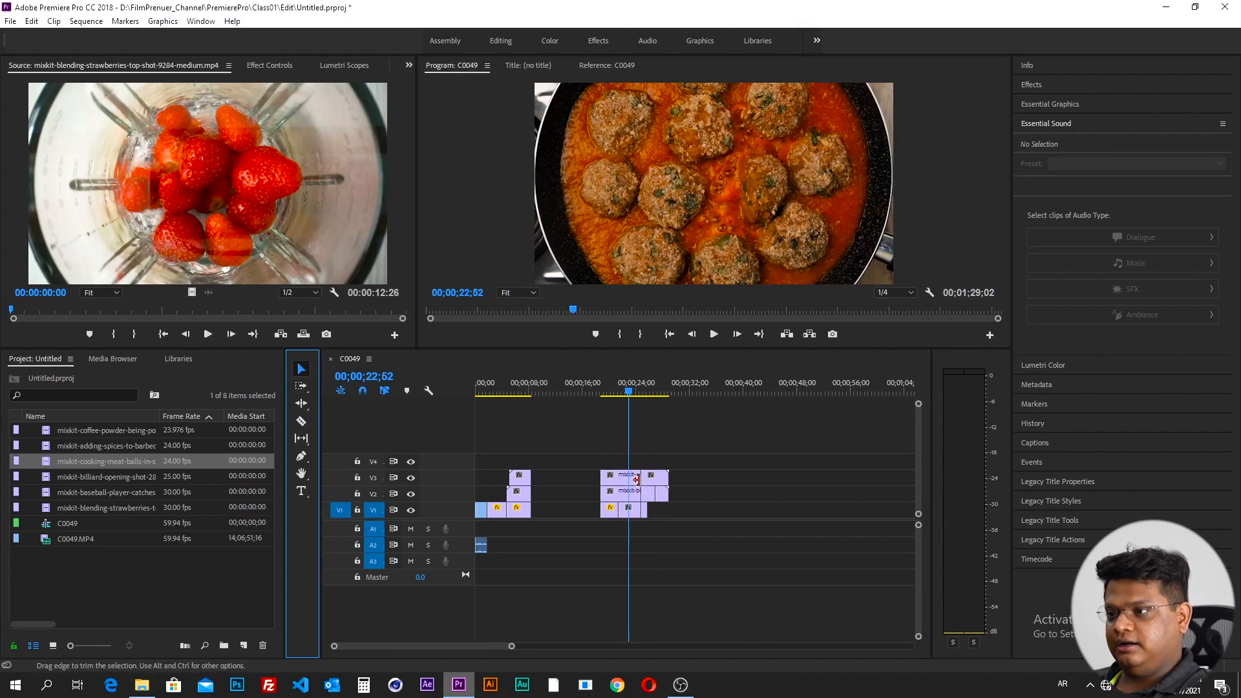
pyautogui.click(618, 478)
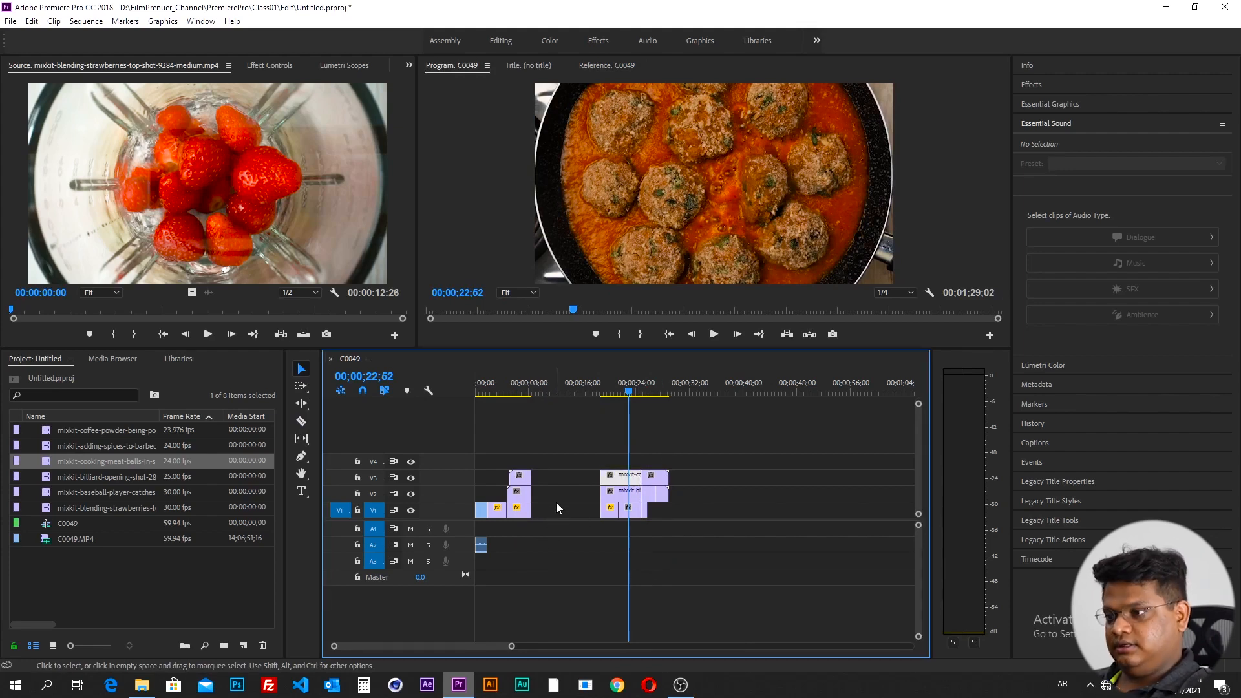
pyautogui.hotkey('ctrl', 'k')
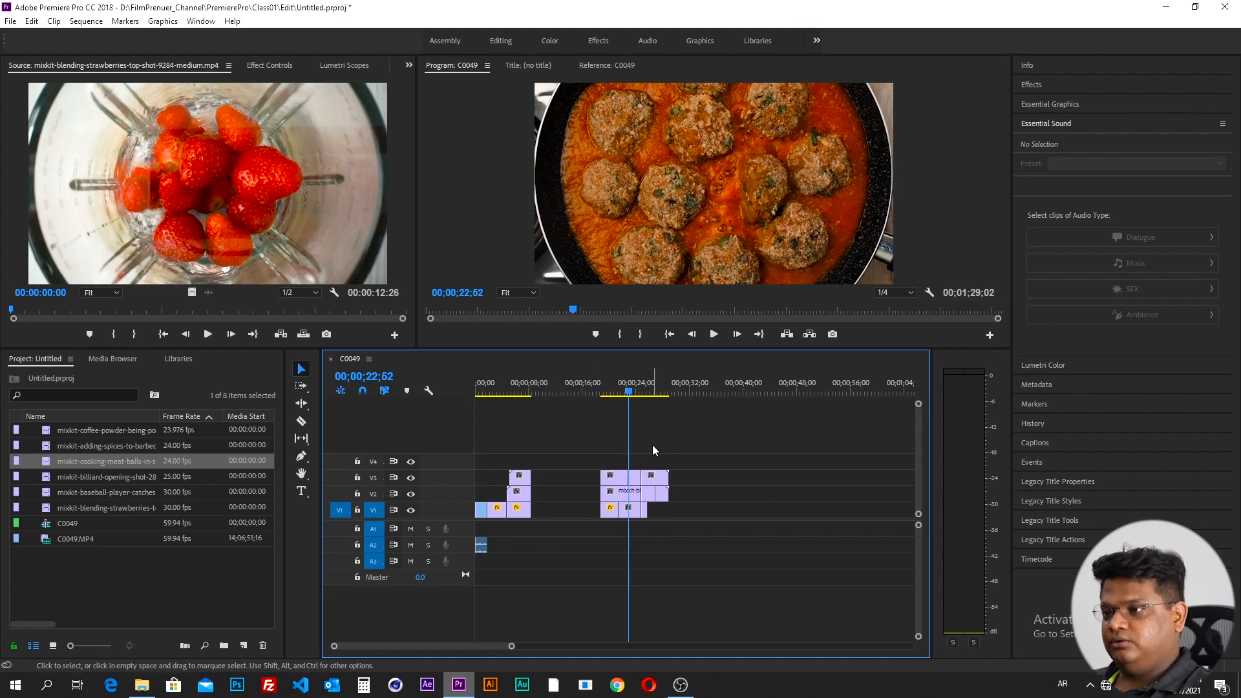
# - Move the detached stack of clips a few seconds earlier and ripple delete the gap in front of it
pyautogui.moveTo(599, 391); pyautogui.dragTo(601, 426)
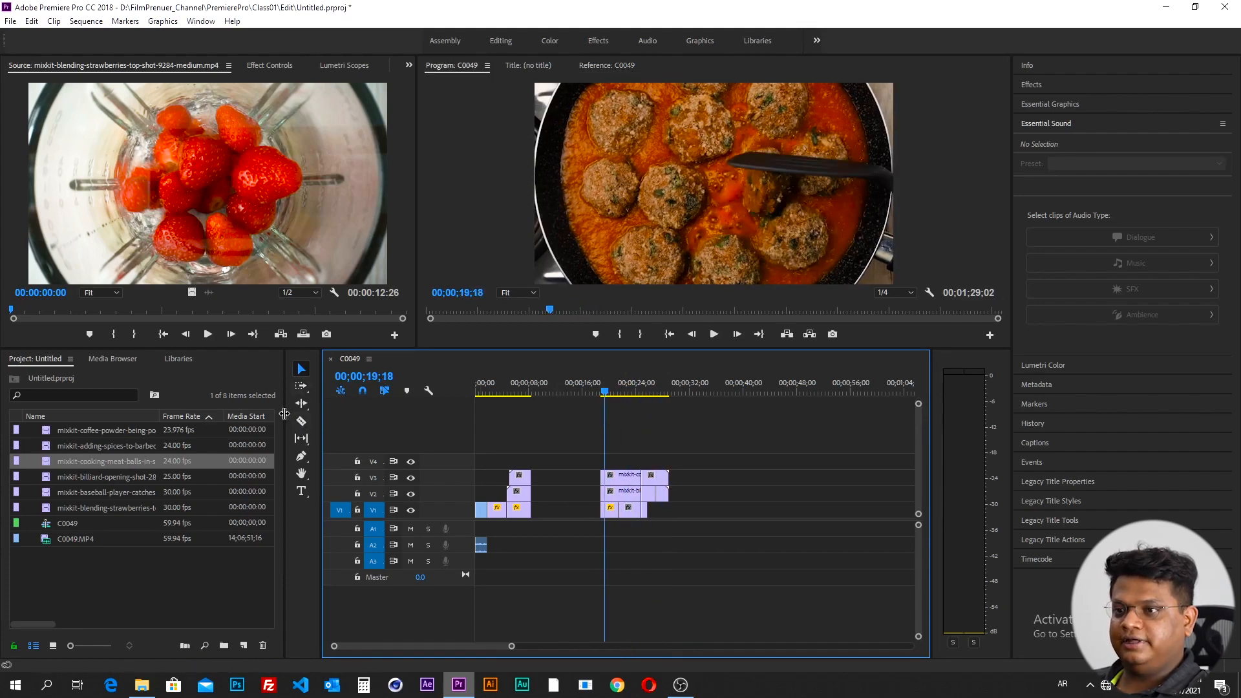
pyautogui.moveTo(753, 440); pyautogui.dragTo(599, 530)
pyautogui.moveTo(615, 480); pyautogui.dragTo(590, 490)
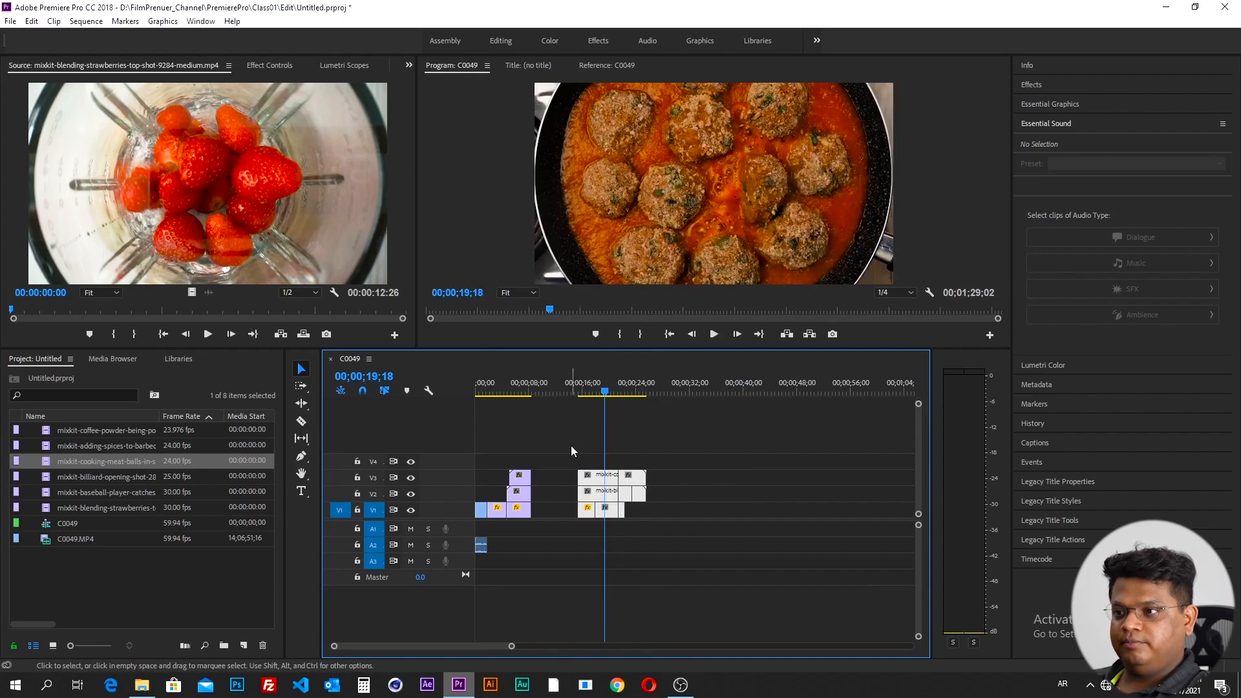
pyautogui.click(552, 479)
pyautogui.press('Delete')
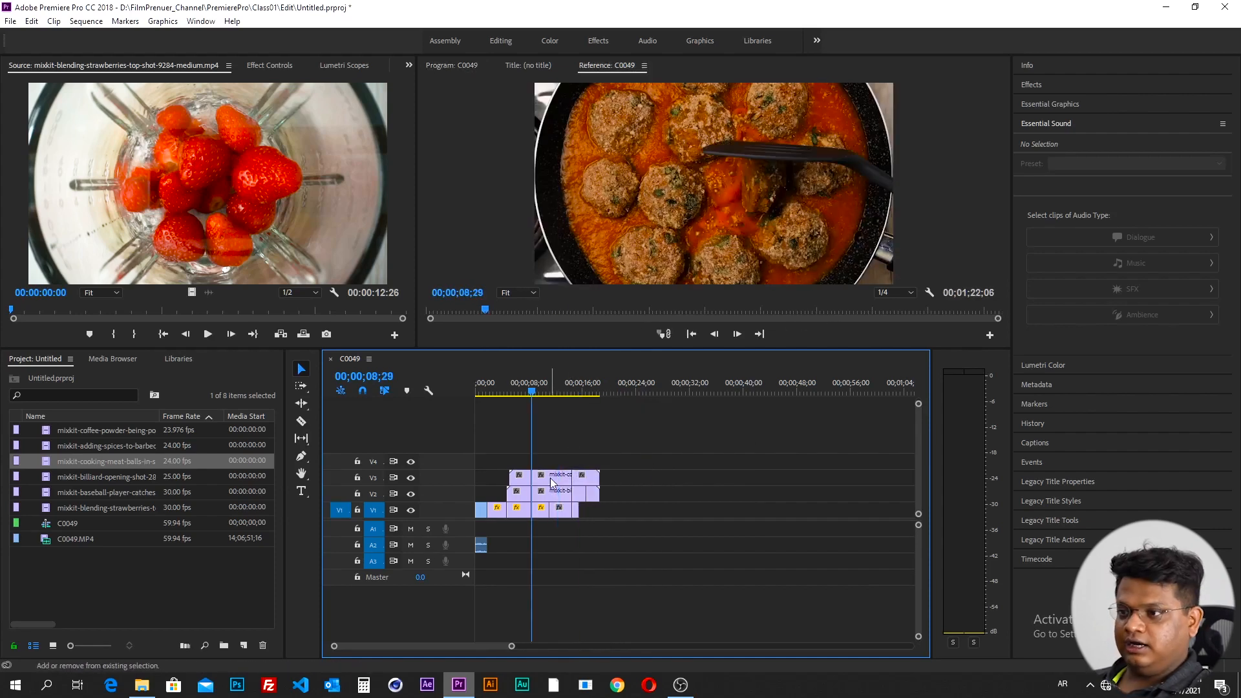
# - Scrub the selected, rejoined clips from 00;00;14;51 back to 00;00;01;04 and show the Slip and Slide tool choices
pyautogui.moveTo(649, 436); pyautogui.dragTo(498, 505)
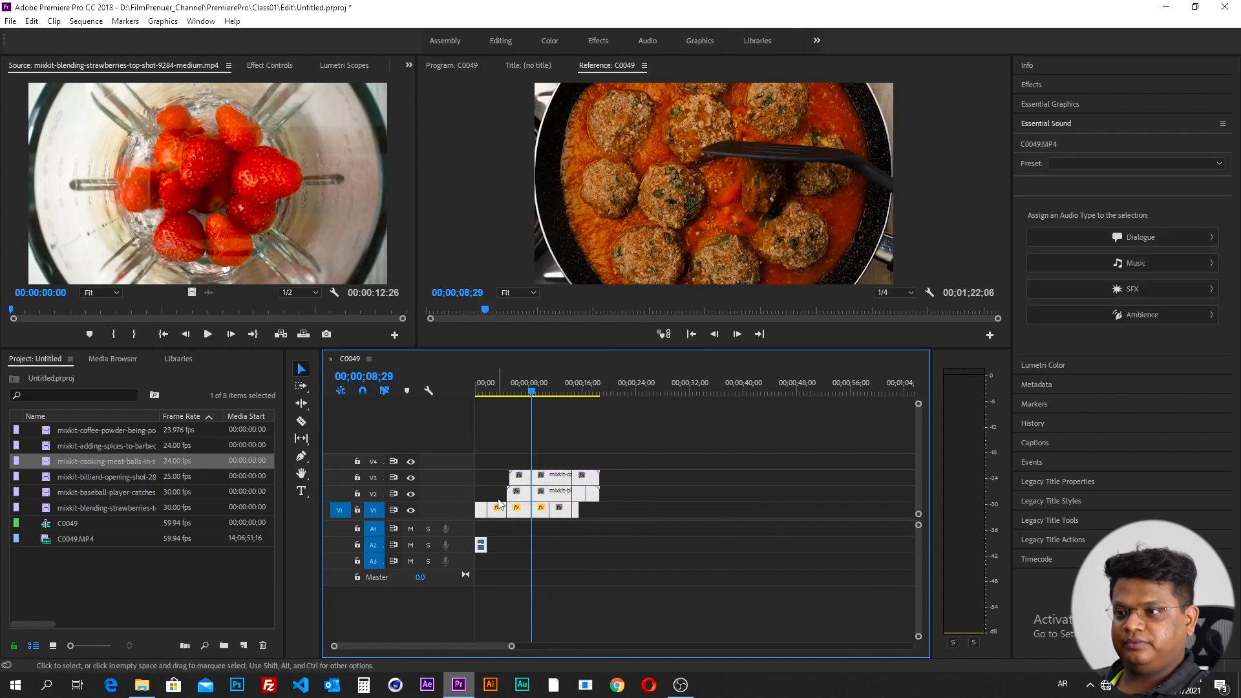
pyautogui.moveTo(542, 417); pyautogui.dragTo(575, 424)
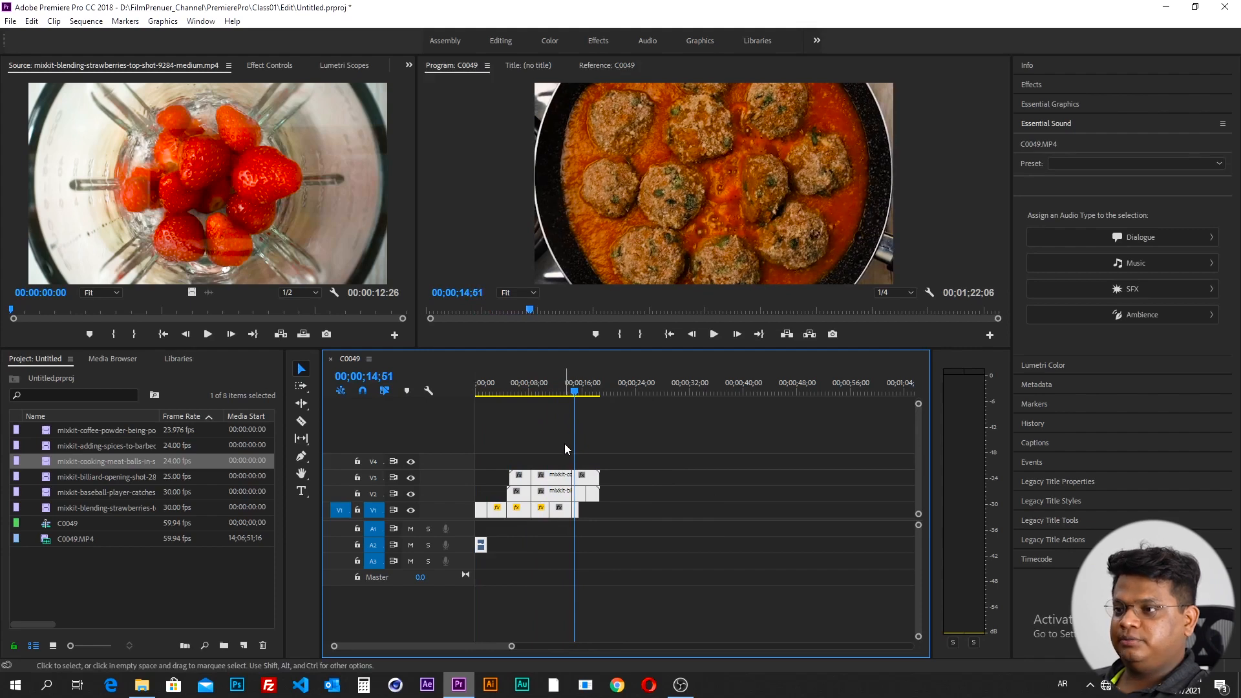
pyautogui.moveTo(479, 391); pyautogui.dragTo(485, 396)
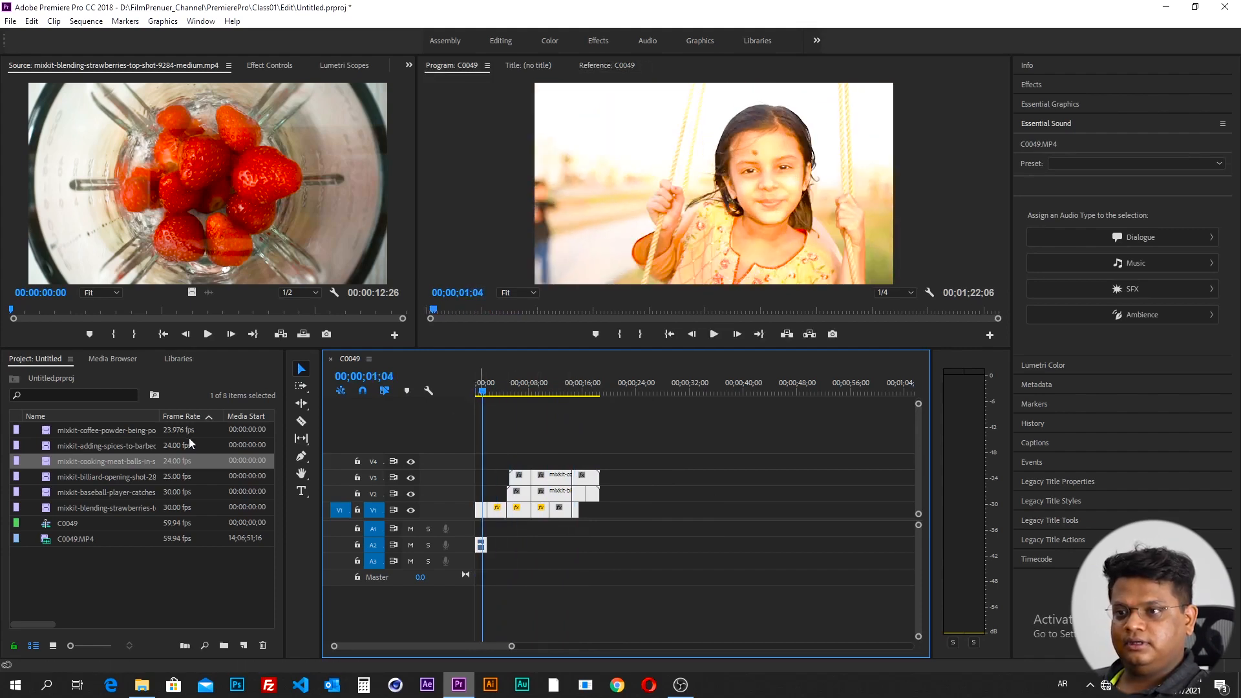
pyautogui.click(301, 406)
pyautogui.click(302, 423)
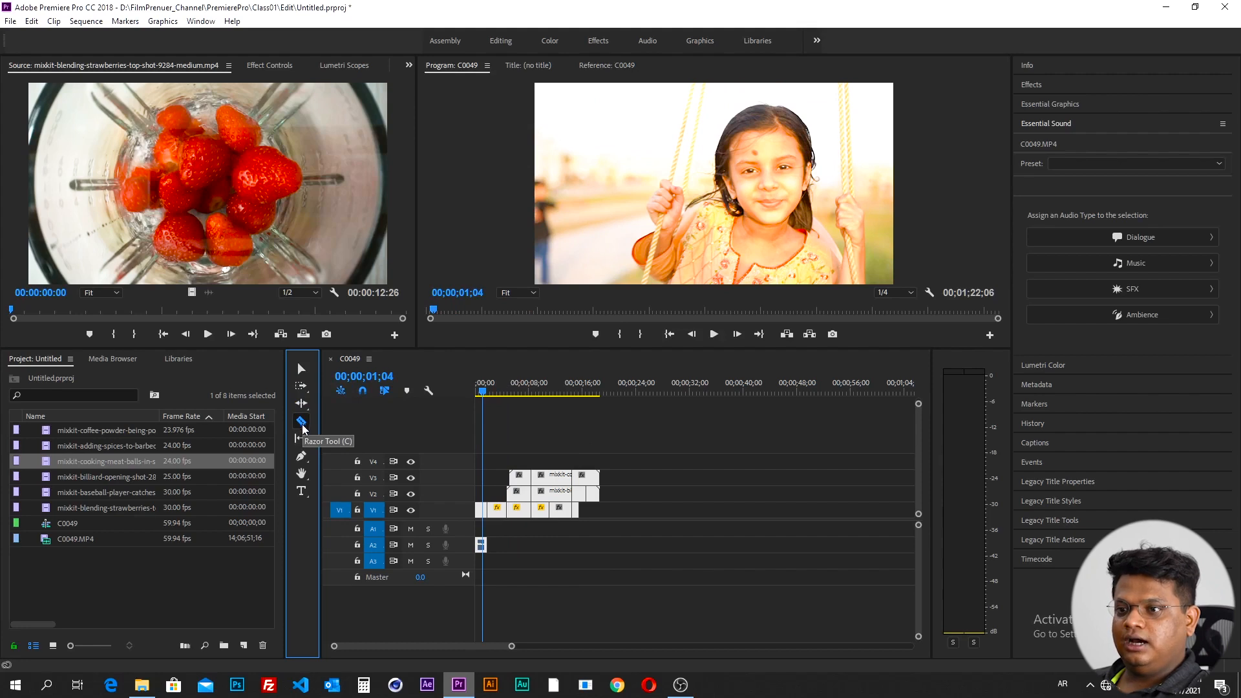
pyautogui.click(301, 438)
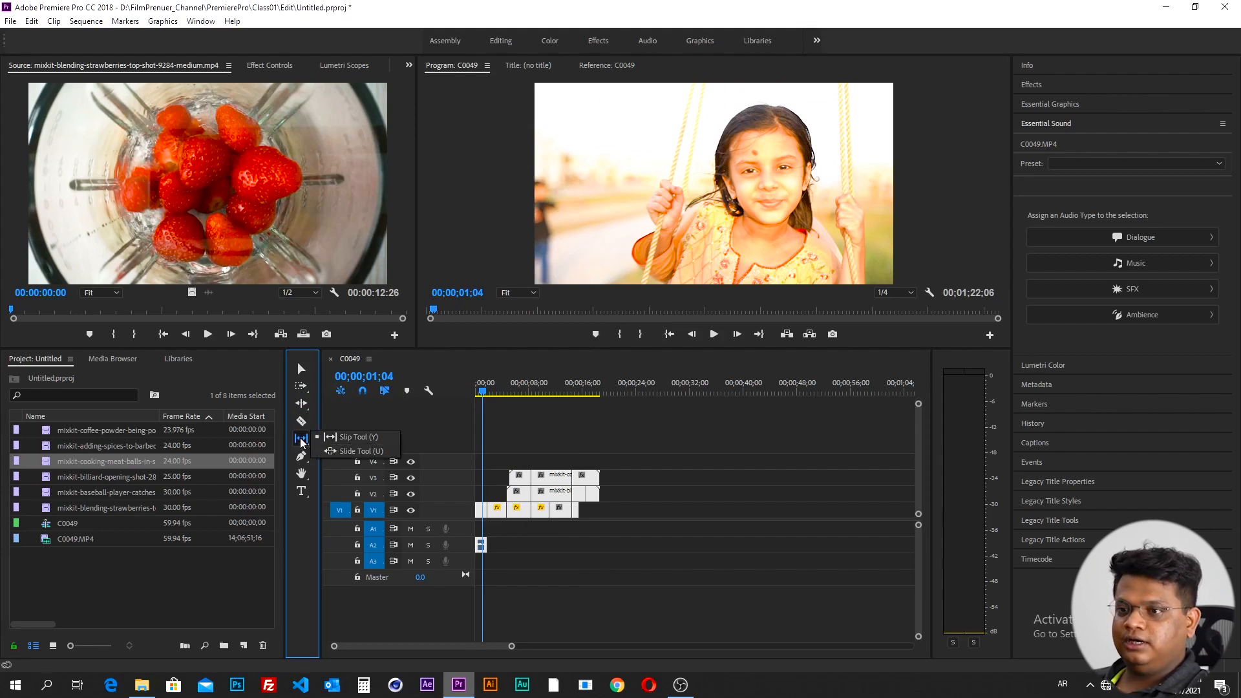
# - Select every clip in the C0049 sequence with the Selection Tool and delete them all
pyautogui.click(302, 370)
pyautogui.moveTo(689, 441); pyautogui.dragTo(476, 568)
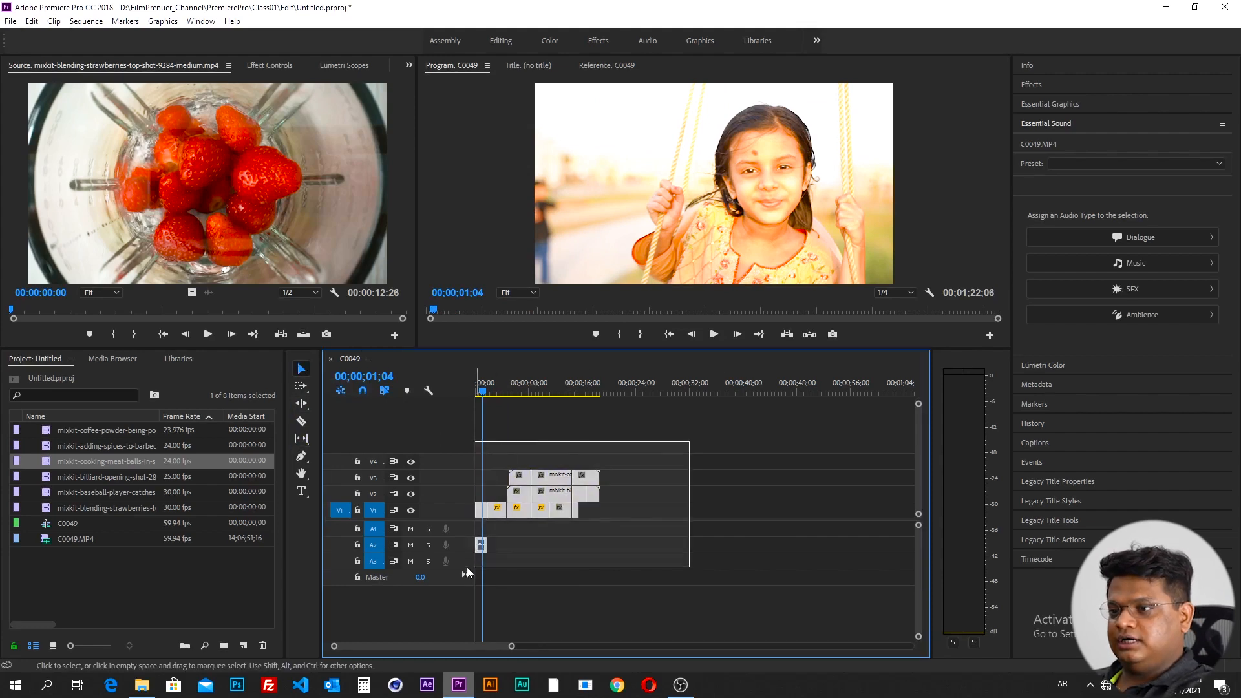
pyautogui.press('Delete')
# - Place the billiard opening shot clip at the start of V2 and apply Scale to Frame Size to it
pyautogui.click(103, 477)
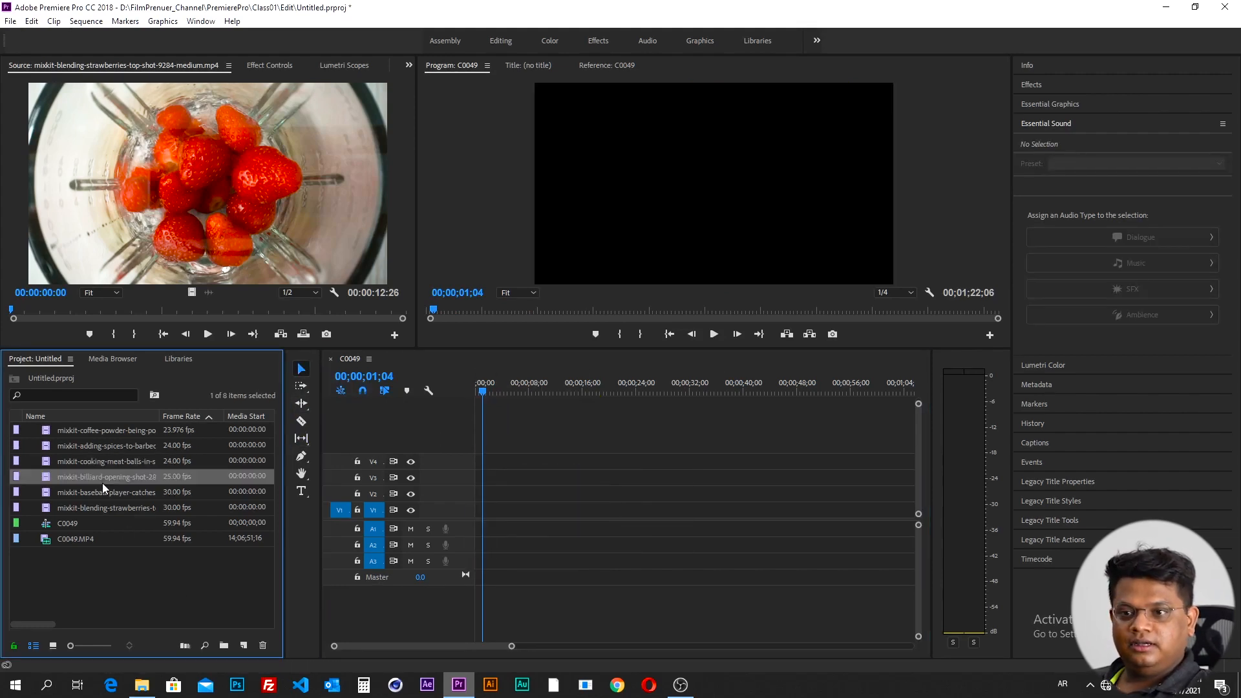
pyautogui.click(103, 477)
pyautogui.moveTo(46, 477); pyautogui.dragTo(482, 509)
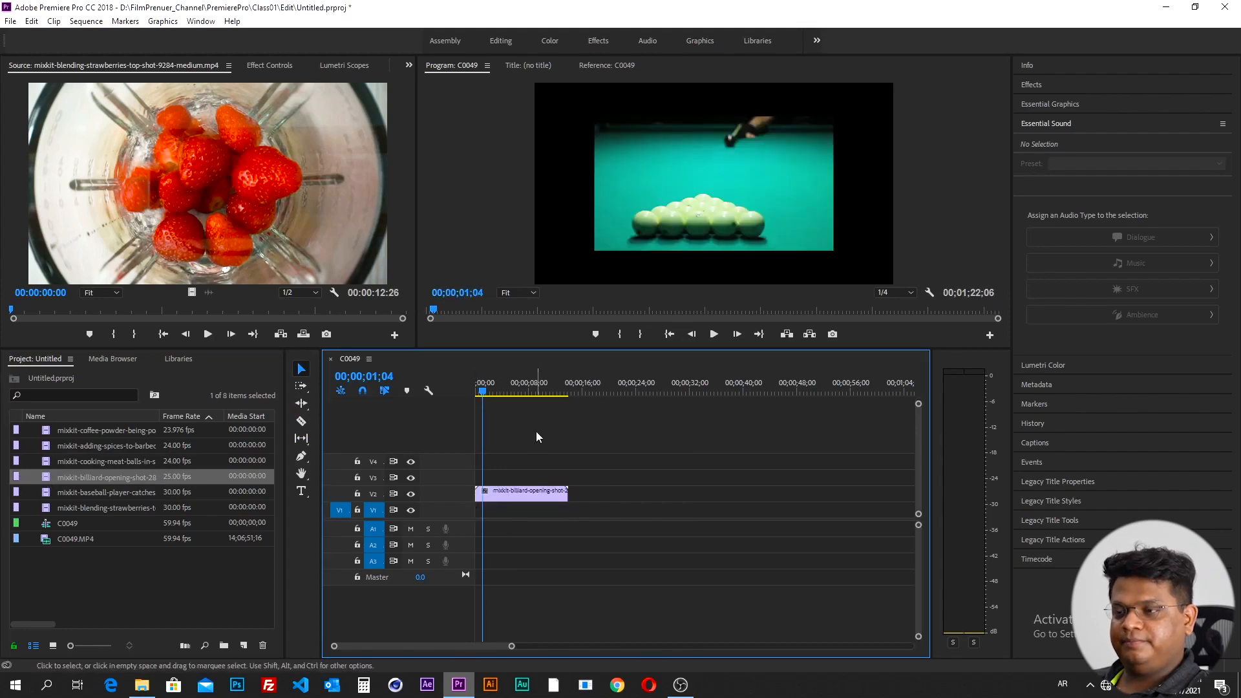
pyautogui.rightClick(506, 495)
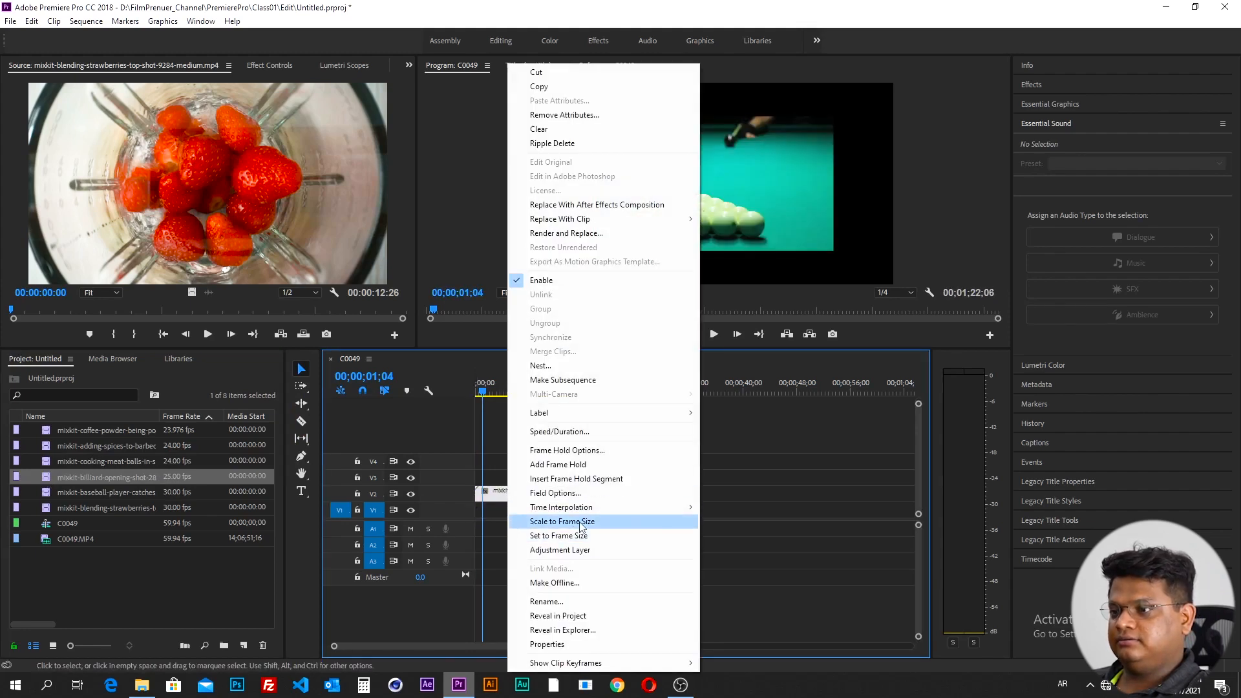
pyautogui.click(579, 521)
# - Add C0049.MP4 to V2 directly after the billiard clip, preview it at 00;00;15;03 and select it
pyautogui.click(71, 494)
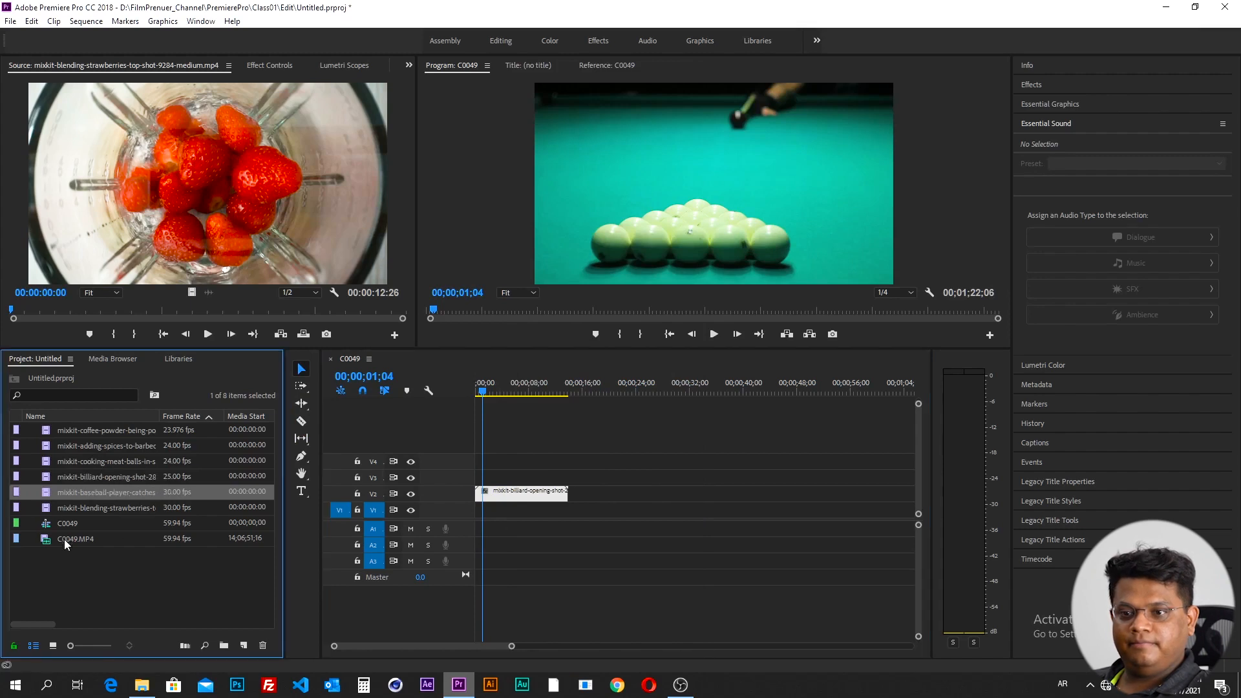
pyautogui.click(48, 539)
pyautogui.moveTo(49, 539); pyautogui.dragTo(581, 495)
pyautogui.click(576, 391)
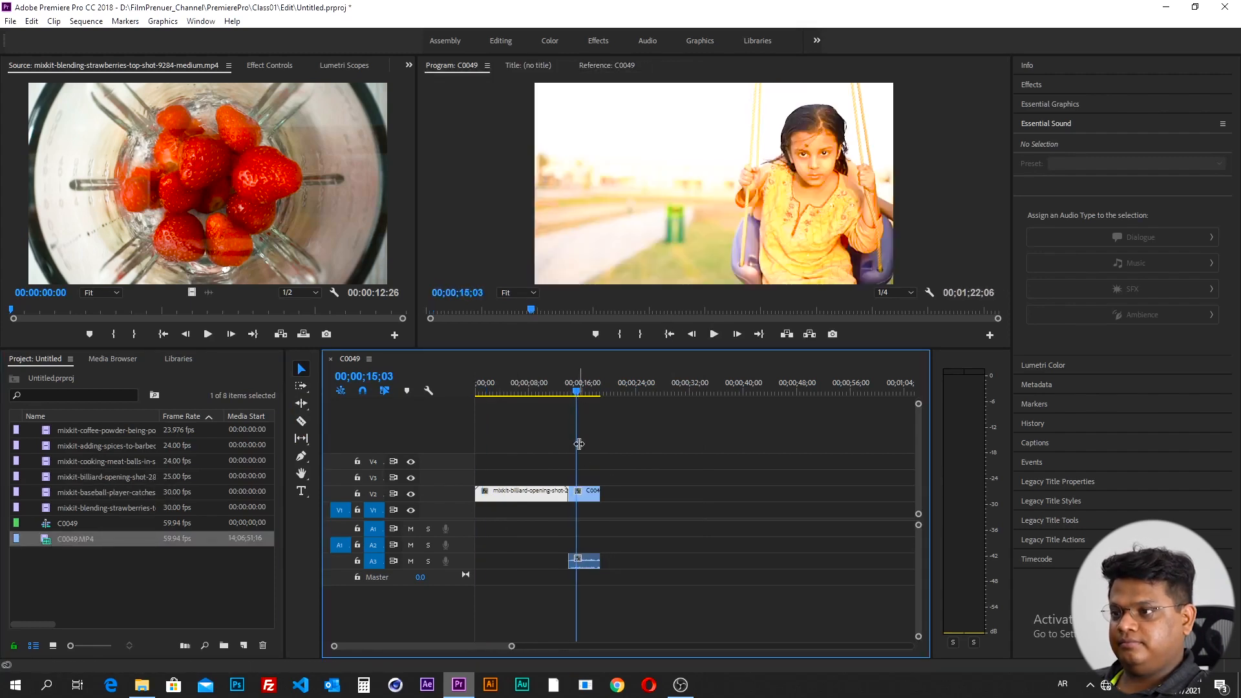
pyautogui.click(594, 497)
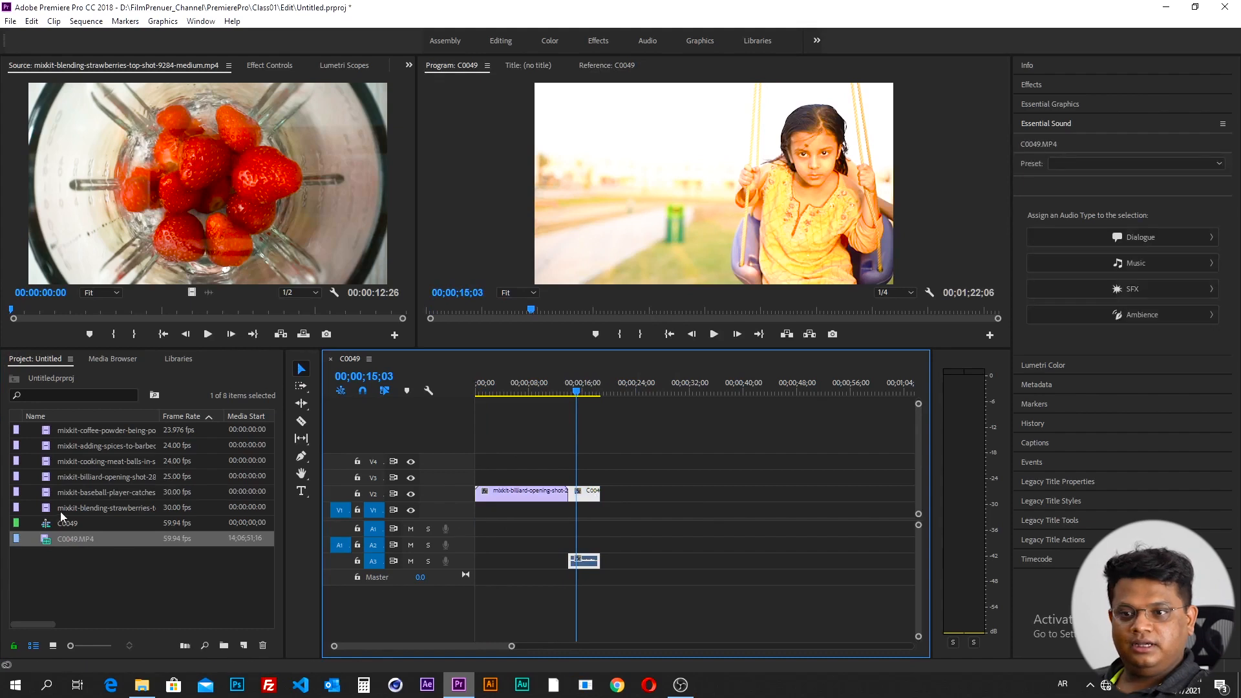
# - Add the baseball player clip to V2 directly after C0049.MP4 and scrub it to 00;00;24;24
pyautogui.click(74, 492)
pyautogui.moveTo(51, 494); pyautogui.dragTo(607, 479)
pyautogui.moveTo(619, 388)
pyautogui.mouseDown()
pyautogui.moveTo(643, 389)
pyautogui.moveTo(532, 412)
pyautogui.moveTo(638, 391)
pyautogui.mouseUp()
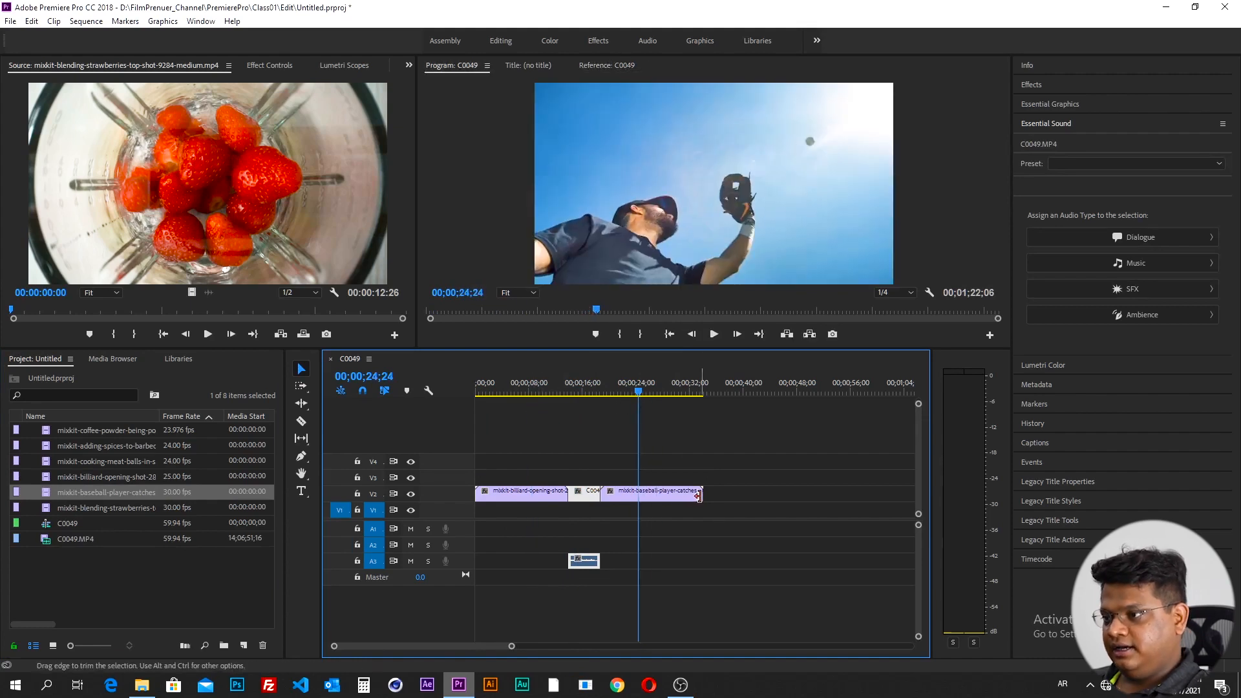
# - Trim the baseball player clip at its end and its start, and butt it against the end of C0049.MP4
pyautogui.moveTo(698, 495); pyautogui.dragTo(666, 500)
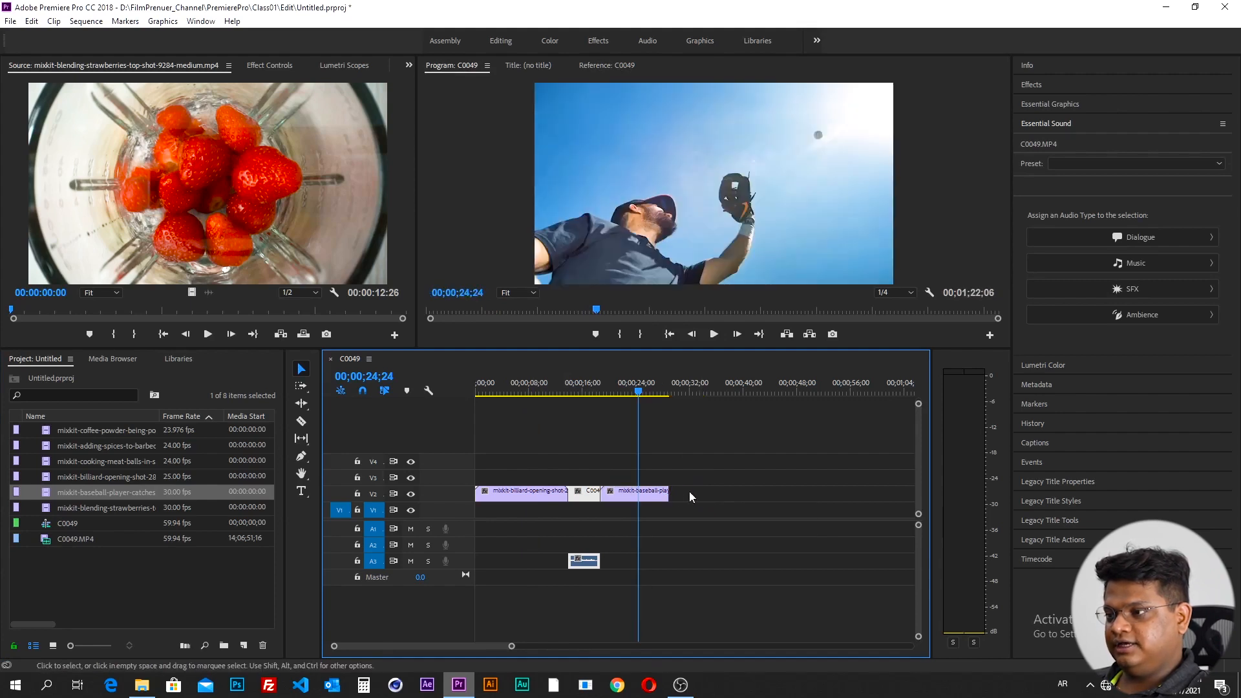
pyautogui.moveTo(609, 497)
pyautogui.mouseDown()
pyautogui.moveTo(633, 494)
pyautogui.moveTo(613, 492)
pyautogui.mouseUp()
pyautogui.click(636, 494)
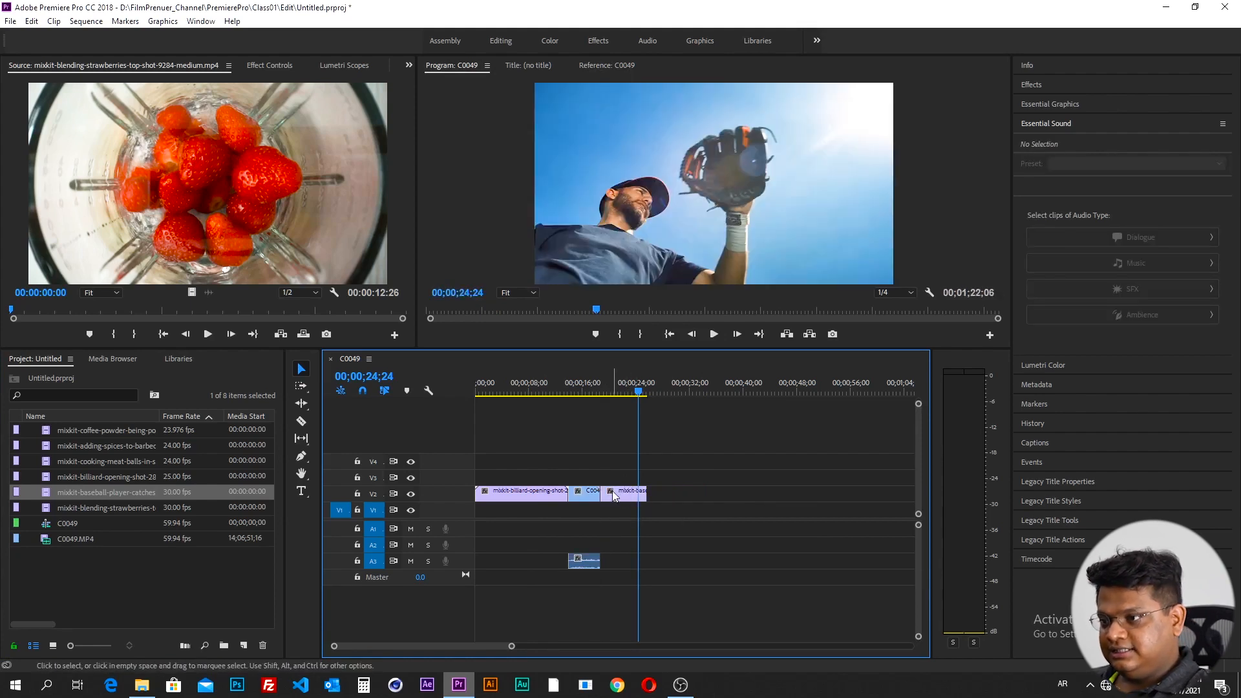
# - Trim the billiard opening shot clip on V2 at both its start and its end
pyautogui.click(562, 489)
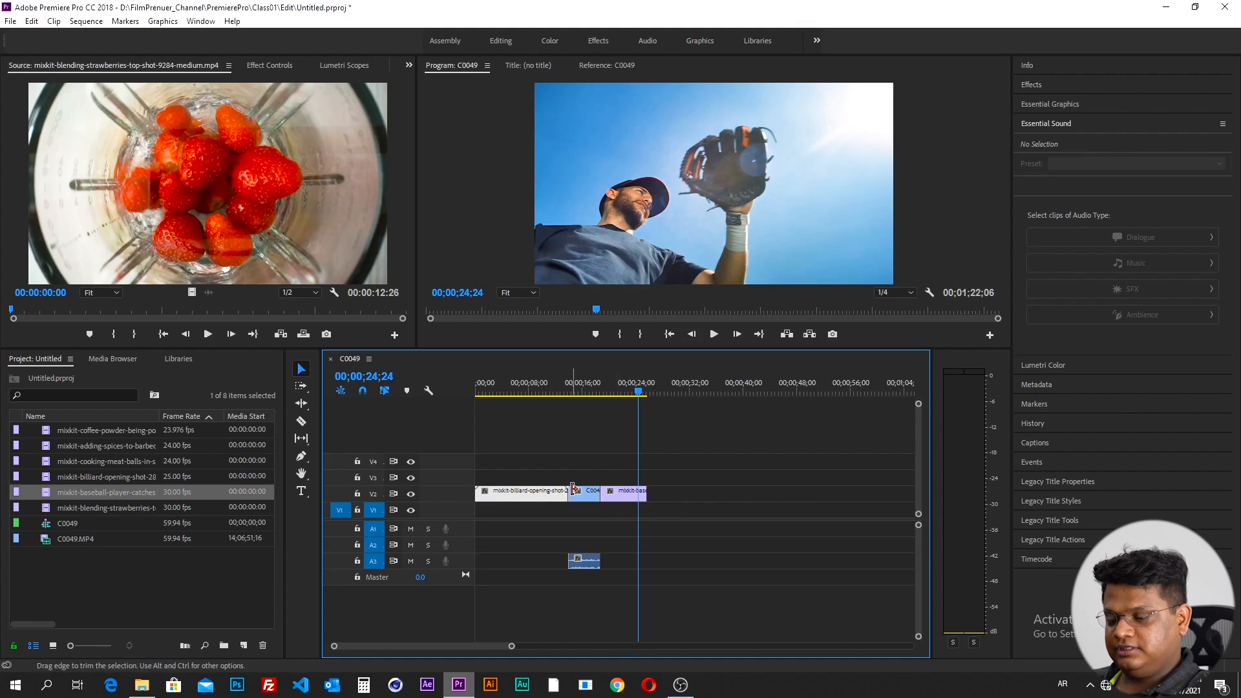
pyautogui.press('=')
pyautogui.press('=')
pyautogui.press('=')
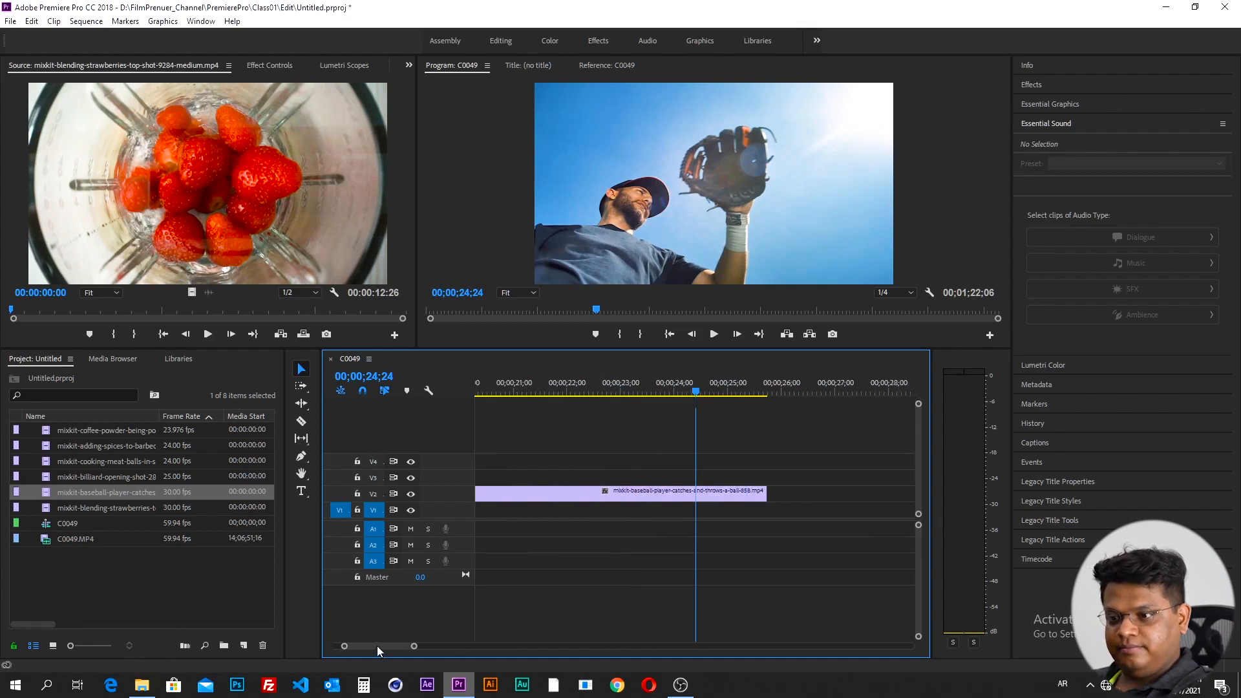
pyautogui.moveTo(378, 647); pyautogui.dragTo(335, 646)
pyautogui.moveTo(479, 490); pyautogui.dragTo(557, 491)
pyautogui.press('-')
pyautogui.press('-')
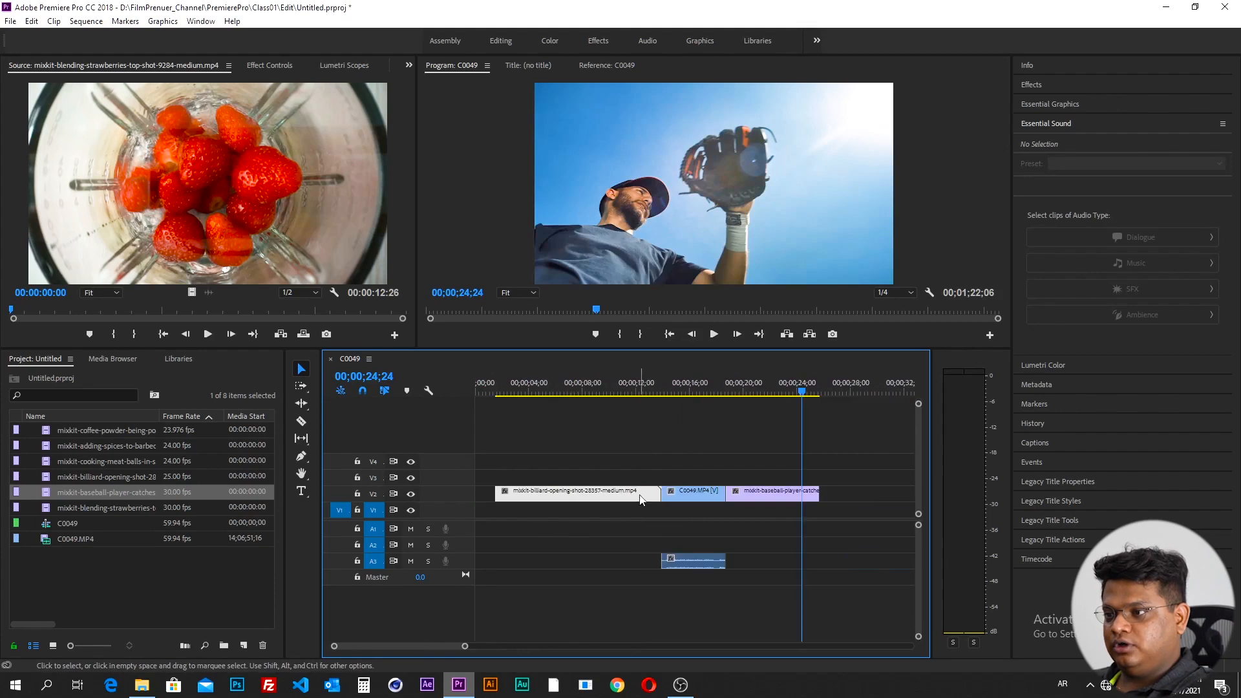
pyautogui.moveTo(659, 492); pyautogui.dragTo(640, 492)
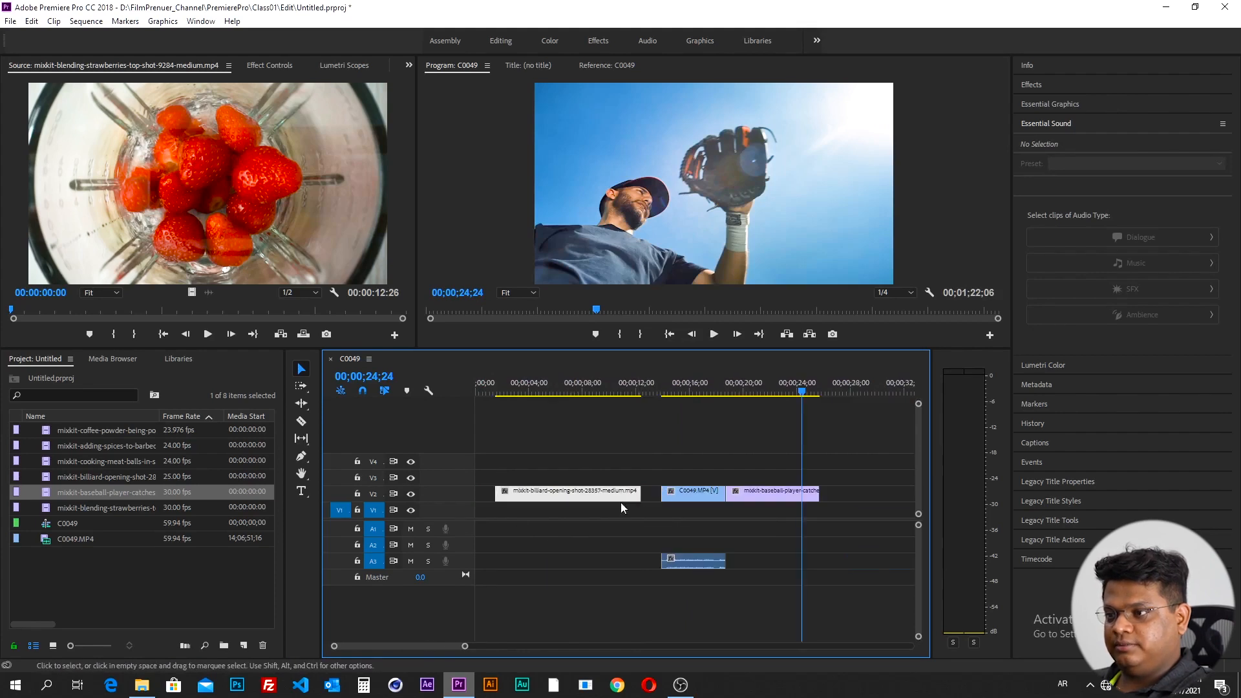
# - Remove the empty gaps before and after the billiard clip, and play C0049.MP4 briefly to 00;00;12;35
pyautogui.click(478, 498)
pyautogui.press('Delete')
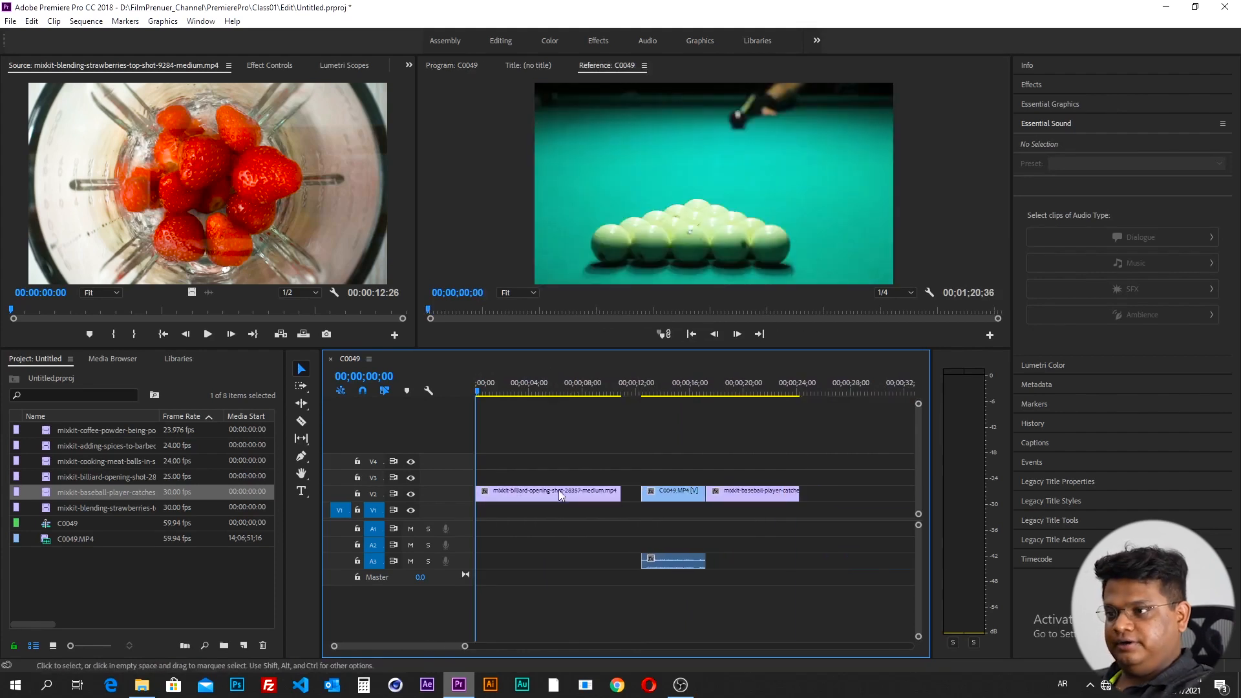
pyautogui.click(631, 493)
pyautogui.press('Delete')
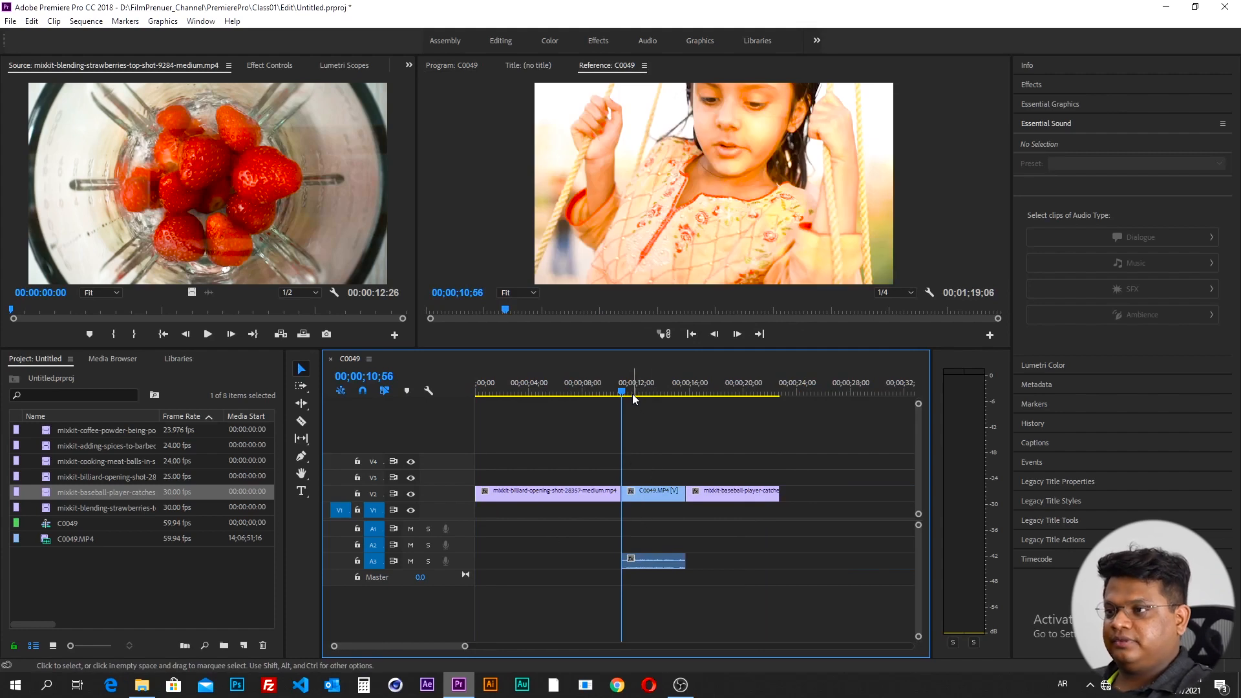
pyautogui.press('space')
pyautogui.press('space')
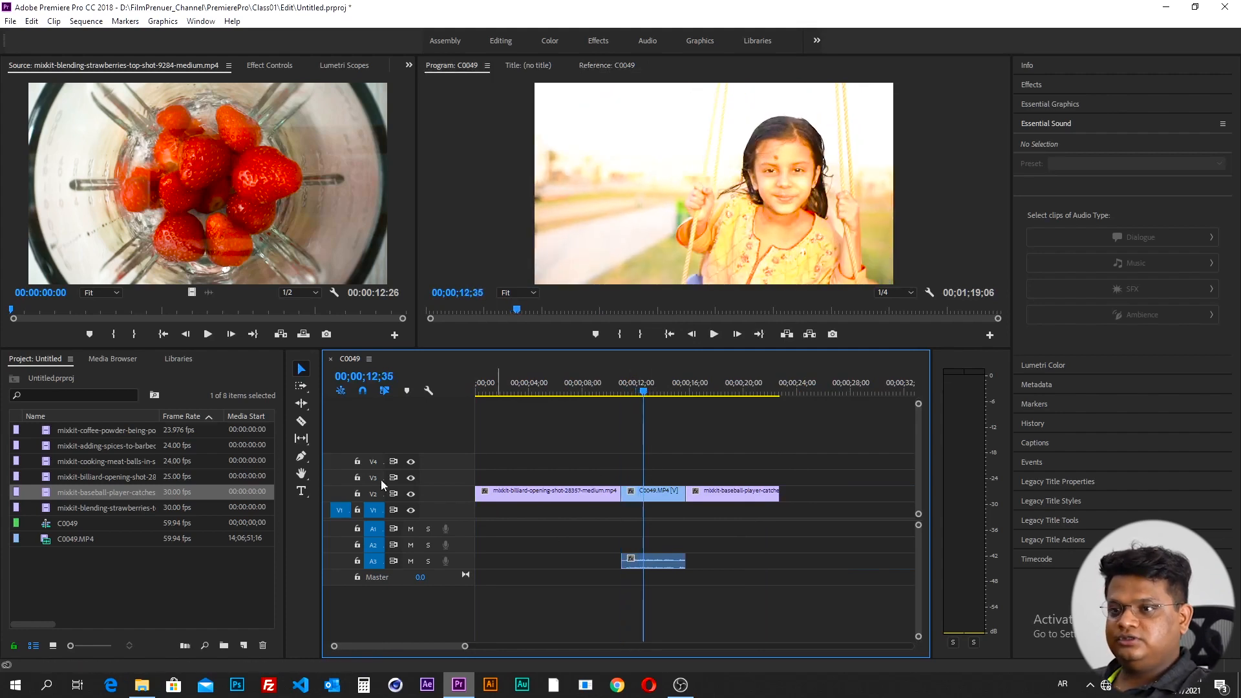
# - Open the timeline's C0049.MP4 clip as a source and scrub through its used and unused footage to 14;06;59;04
pyautogui.click(303, 440)
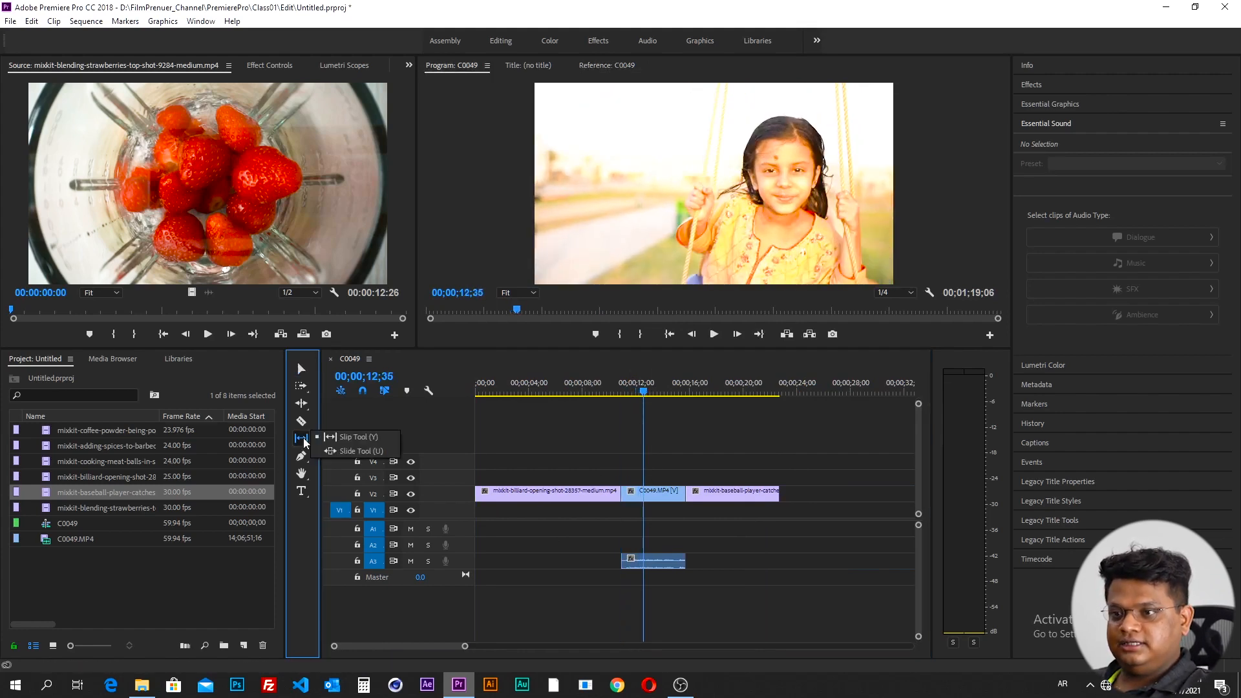
pyautogui.click(360, 438)
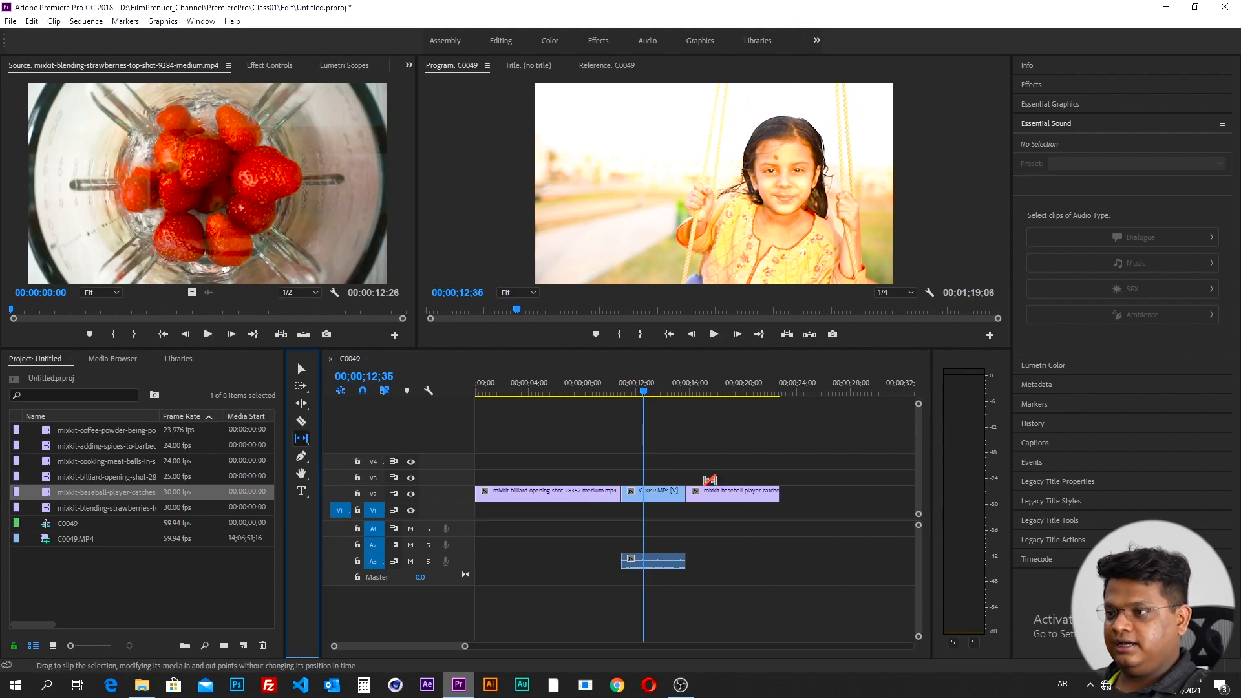
pyautogui.click(667, 496)
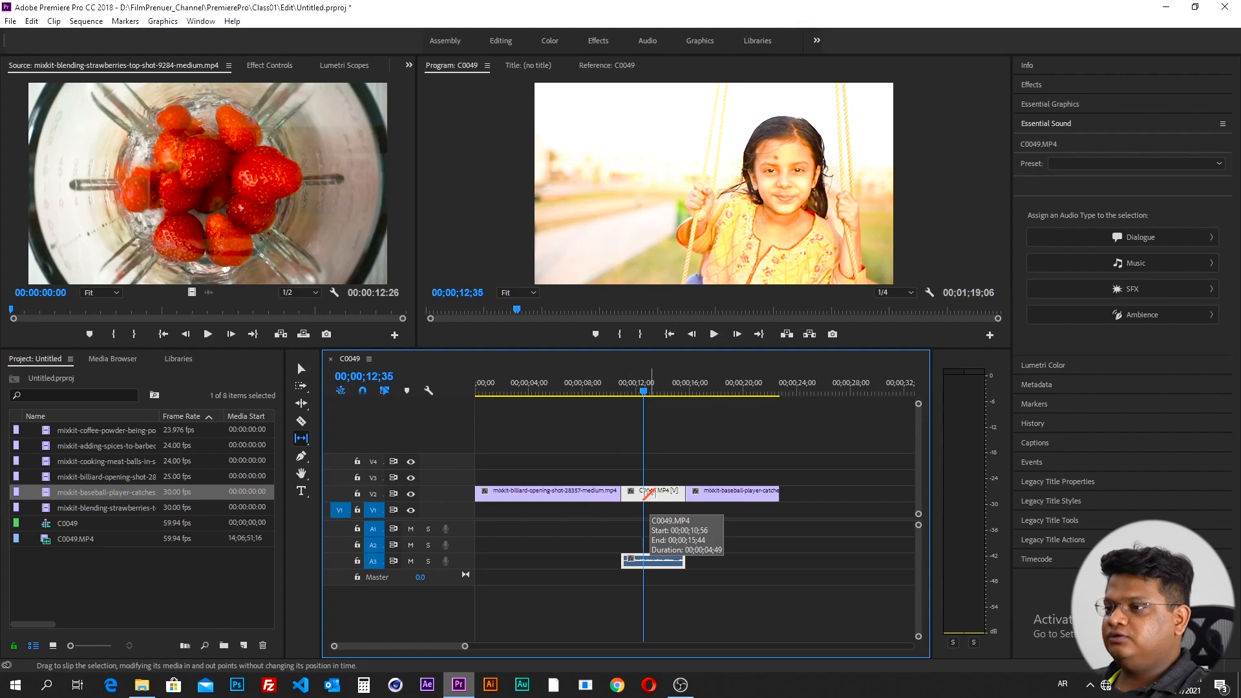
pyautogui.click(301, 369)
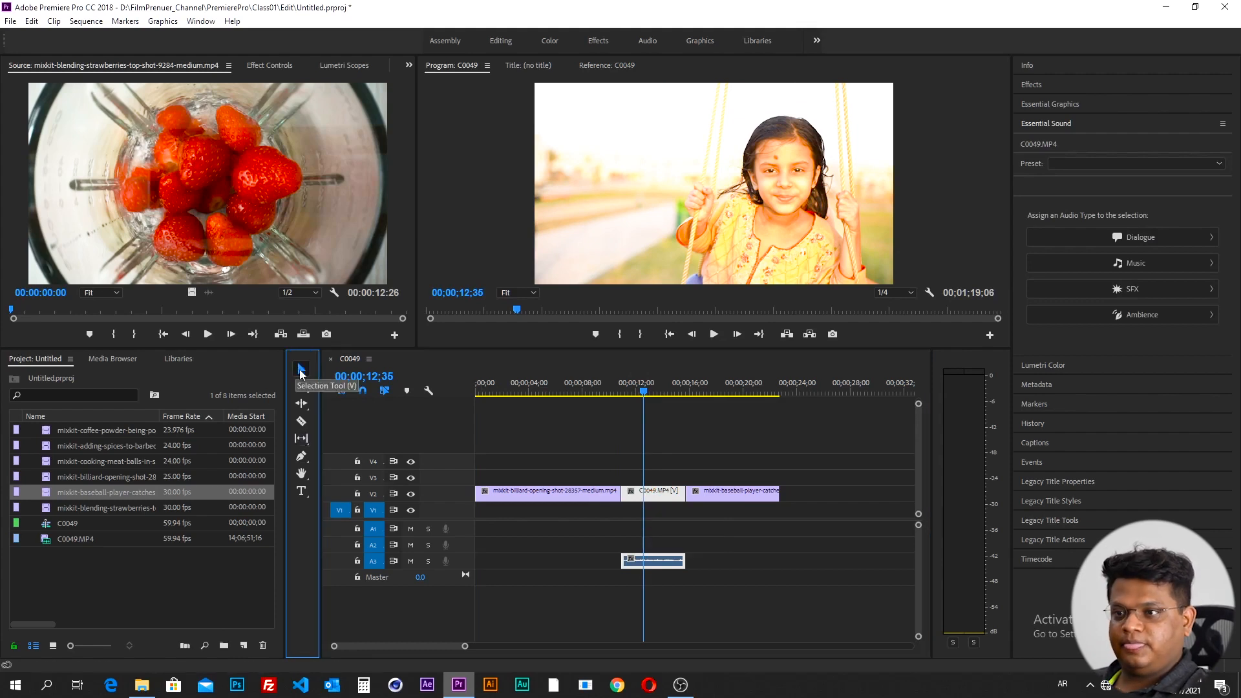
pyautogui.doubleClick(658, 495)
pyautogui.moveTo(144, 312); pyautogui.dragTo(464, 335)
pyautogui.moveTo(313, 320); pyautogui.dragTo(297, 321)
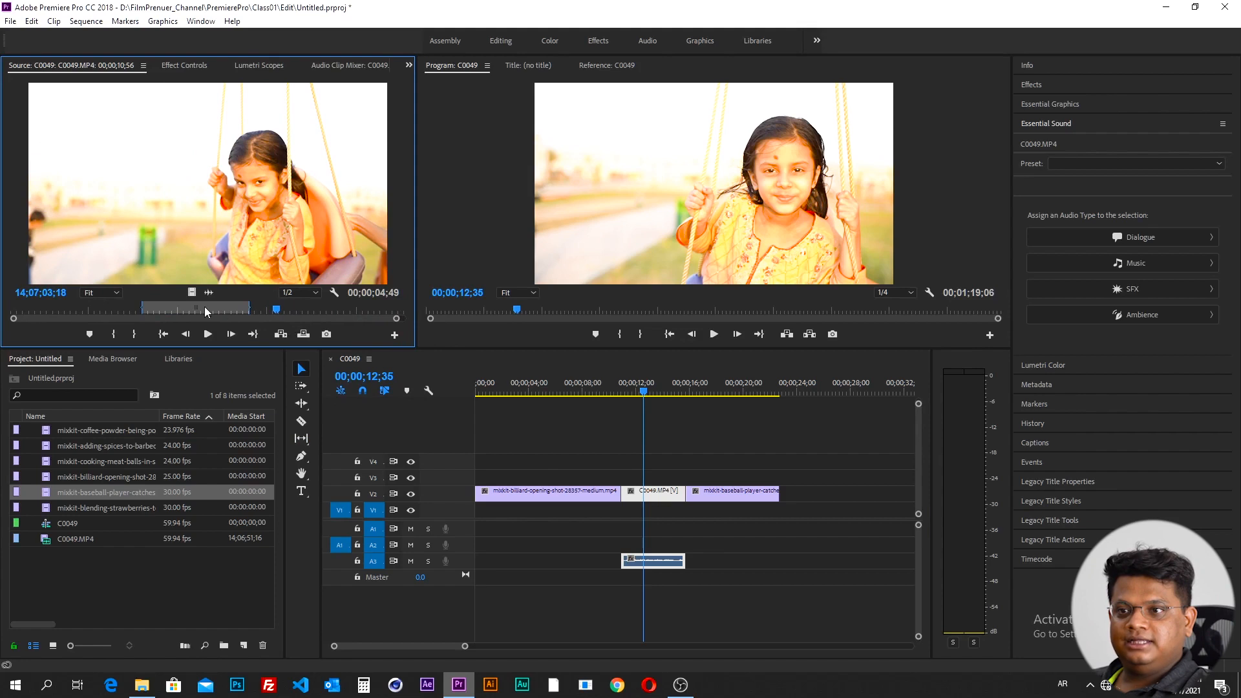
pyautogui.moveTo(192, 309); pyautogui.dragTo(148, 313)
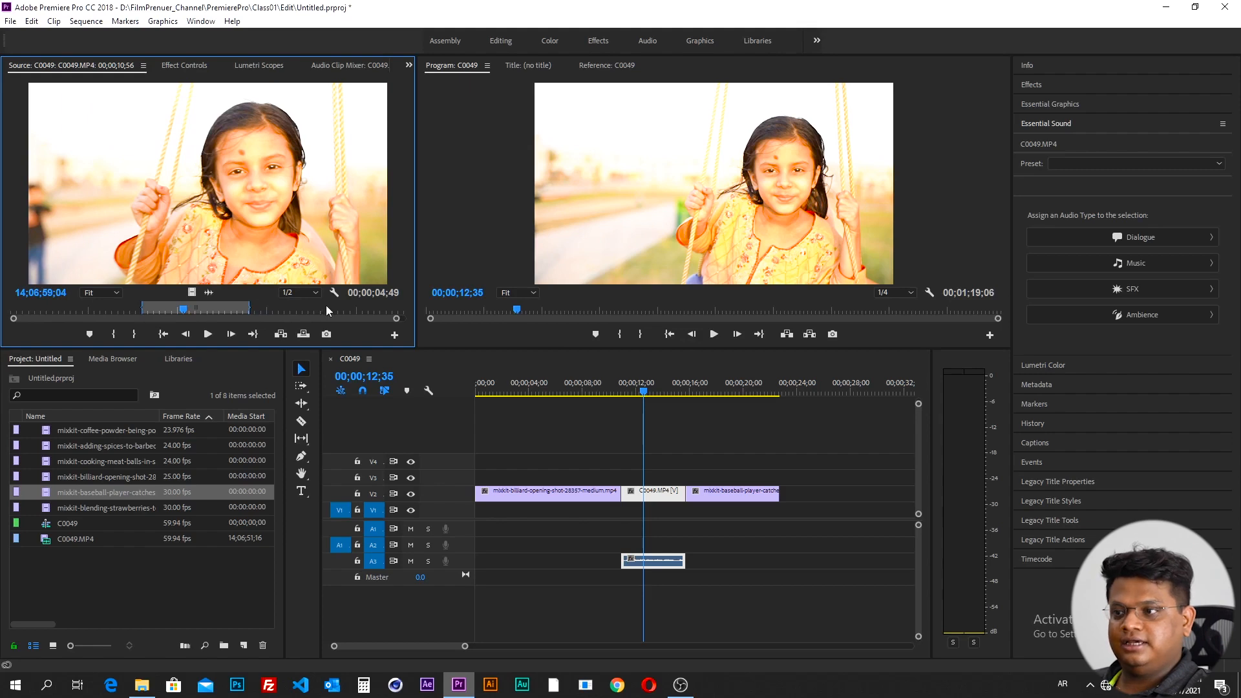
# - Slip C0049.MP4 on V2 to an earlier part of its footage with the Slip Tool and scrub across it
pyautogui.click(301, 438)
pyautogui.click(344, 438)
pyautogui.moveTo(645, 489); pyautogui.dragTo(657, 494)
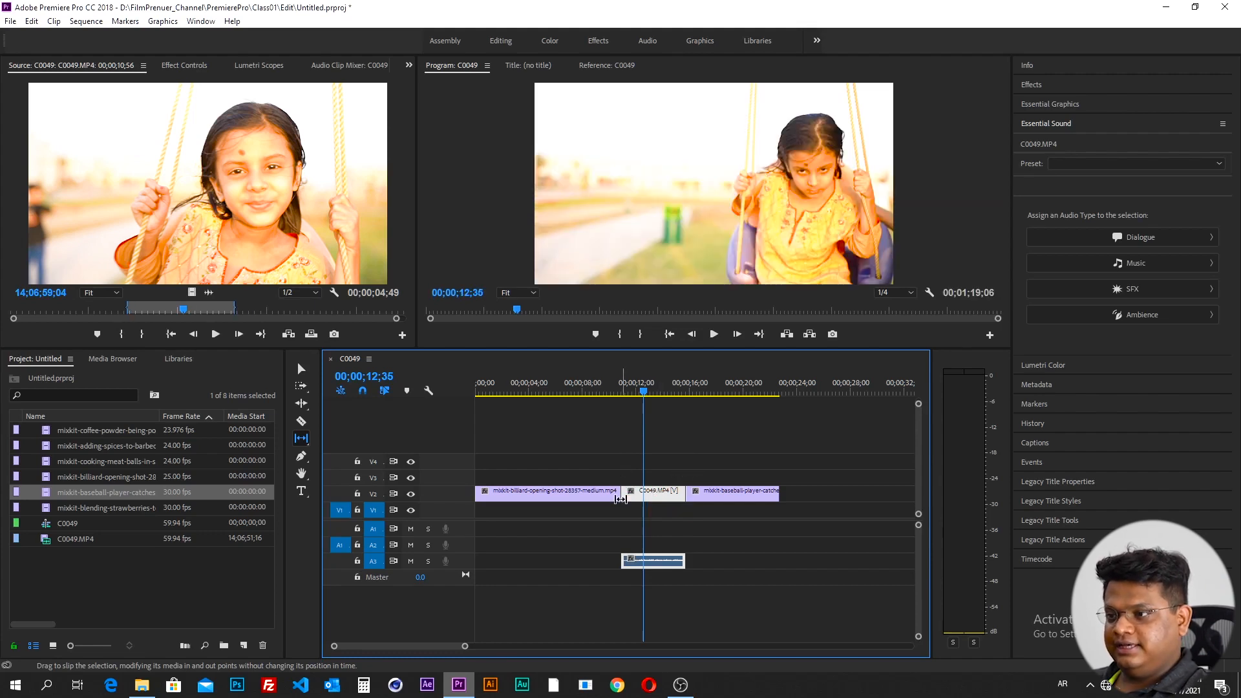
pyautogui.moveTo(619, 386); pyautogui.dragTo(667, 397)
# - Slip C0049.MP4 two more times, ending on an even earlier part of its footage, and scrub to 00;00;12;38
pyautogui.moveTo(648, 494)
pyautogui.mouseDown()
pyautogui.moveTo(670, 496)
pyautogui.moveTo(658, 505)
pyautogui.mouseUp()
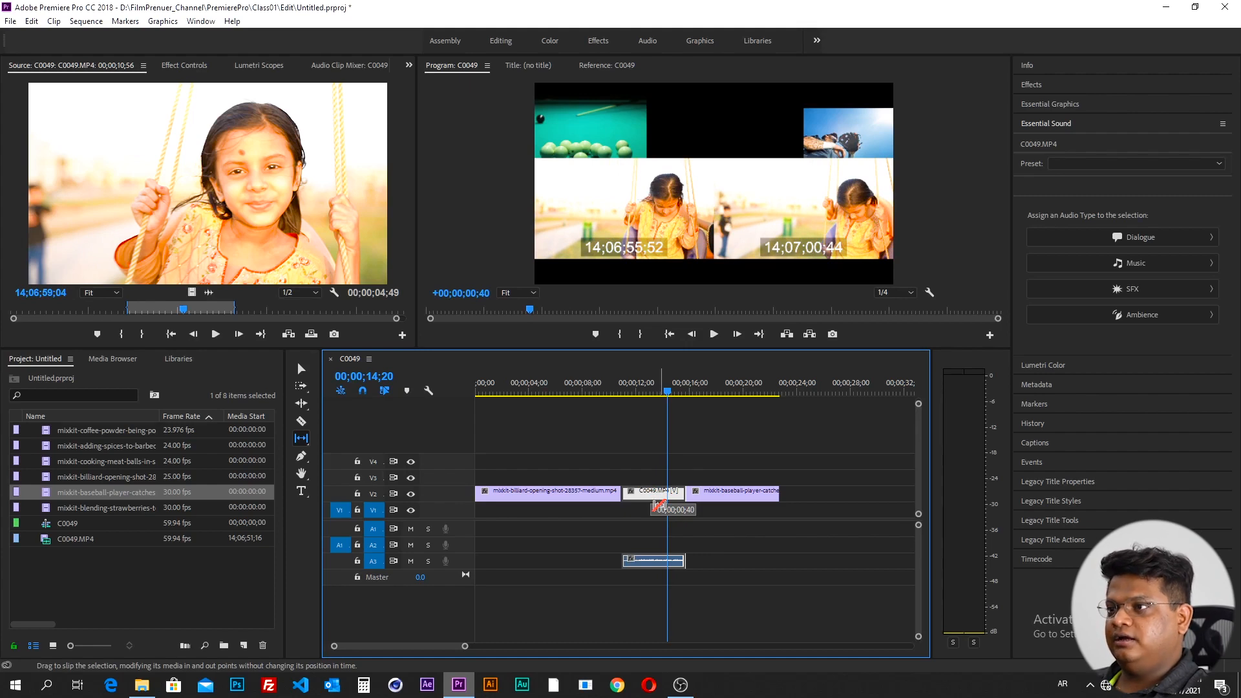
pyautogui.moveTo(658, 505); pyautogui.dragTo(634, 518)
pyautogui.moveTo(659, 389)
pyautogui.mouseDown()
pyautogui.moveTo(623, 397)
pyautogui.moveTo(686, 413)
pyautogui.moveTo(661, 412)
pyautogui.mouseUp()
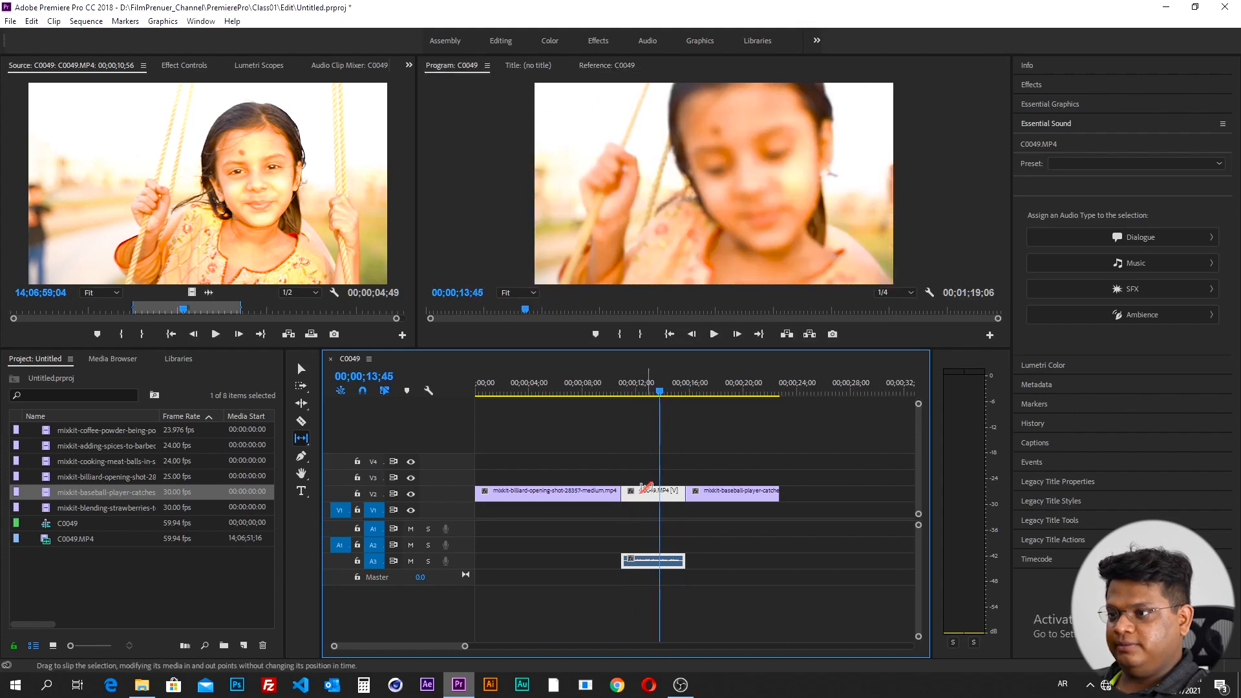
pyautogui.moveTo(646, 494); pyautogui.dragTo(653, 493)
pyautogui.moveTo(618, 397); pyautogui.dragTo(643, 413)
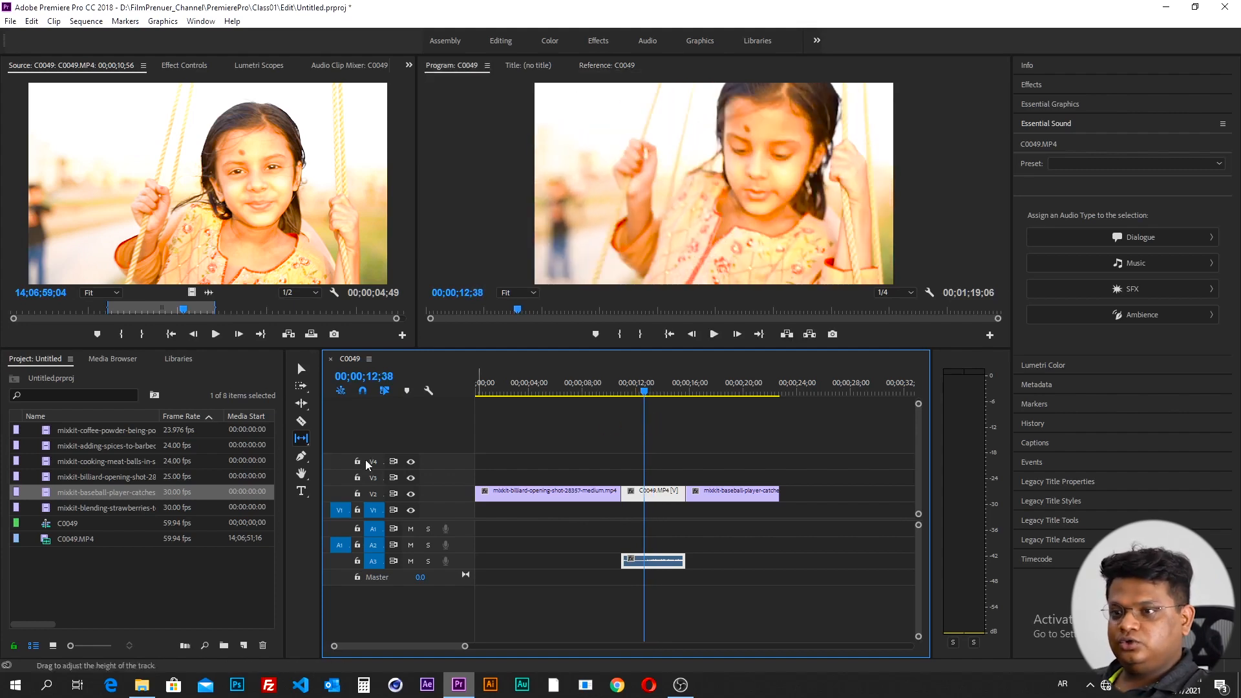
# - Slide C0049.MP4 earlier between its neighbours with the Slide Tool so it starts at 00;00;08;54, and scrub to 00;00;10;48
pyautogui.click(302, 438)
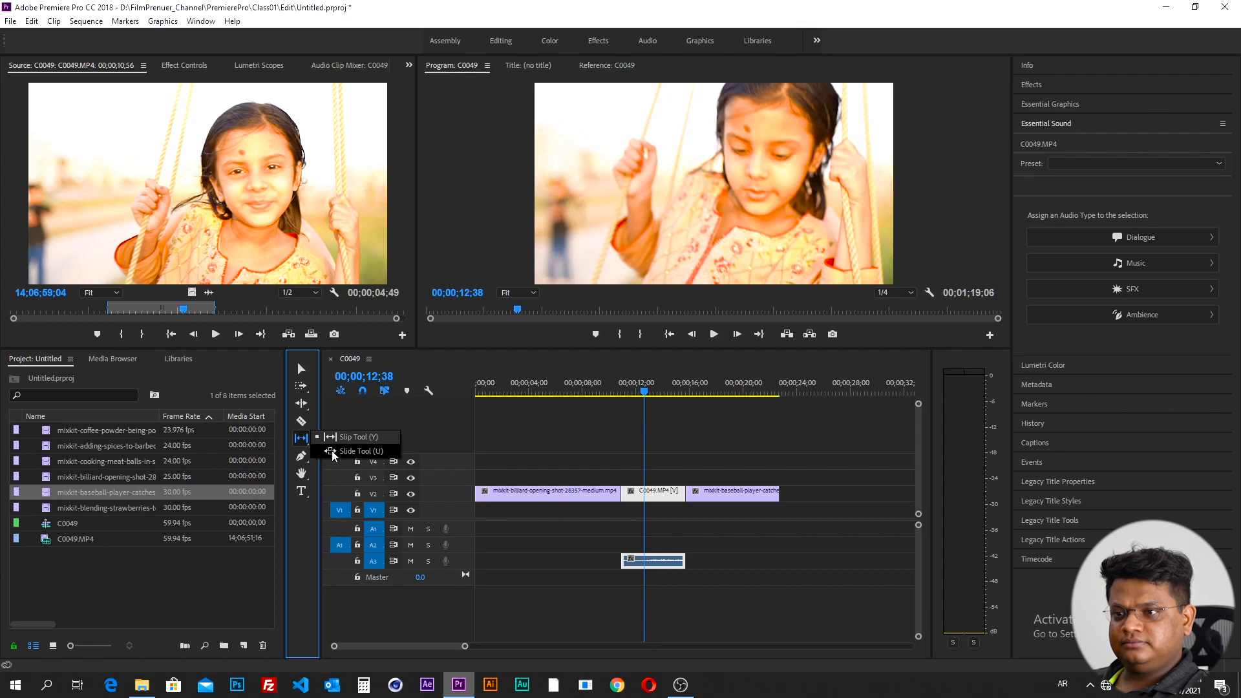
pyautogui.click(343, 454)
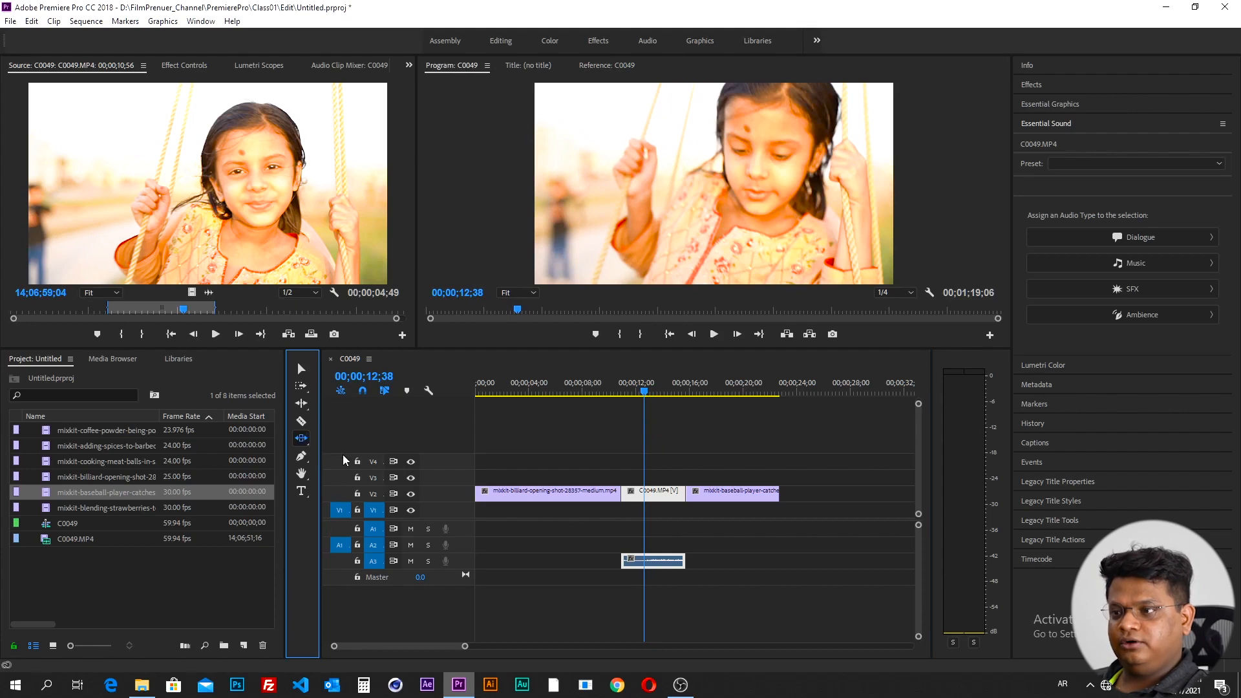
pyautogui.click(644, 493)
pyautogui.moveTo(643, 497); pyautogui.dragTo(637, 497)
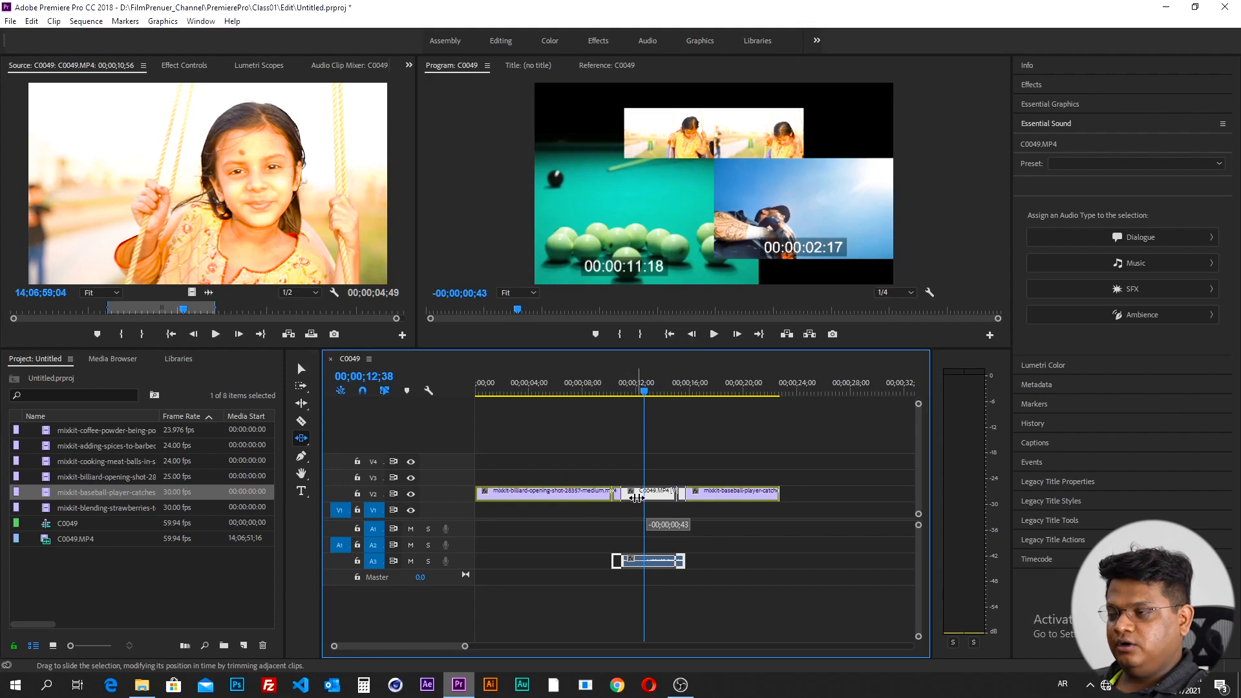
pyautogui.moveTo(638, 498); pyautogui.dragTo(656, 510)
pyautogui.moveTo(647, 512); pyautogui.dragTo(619, 515)
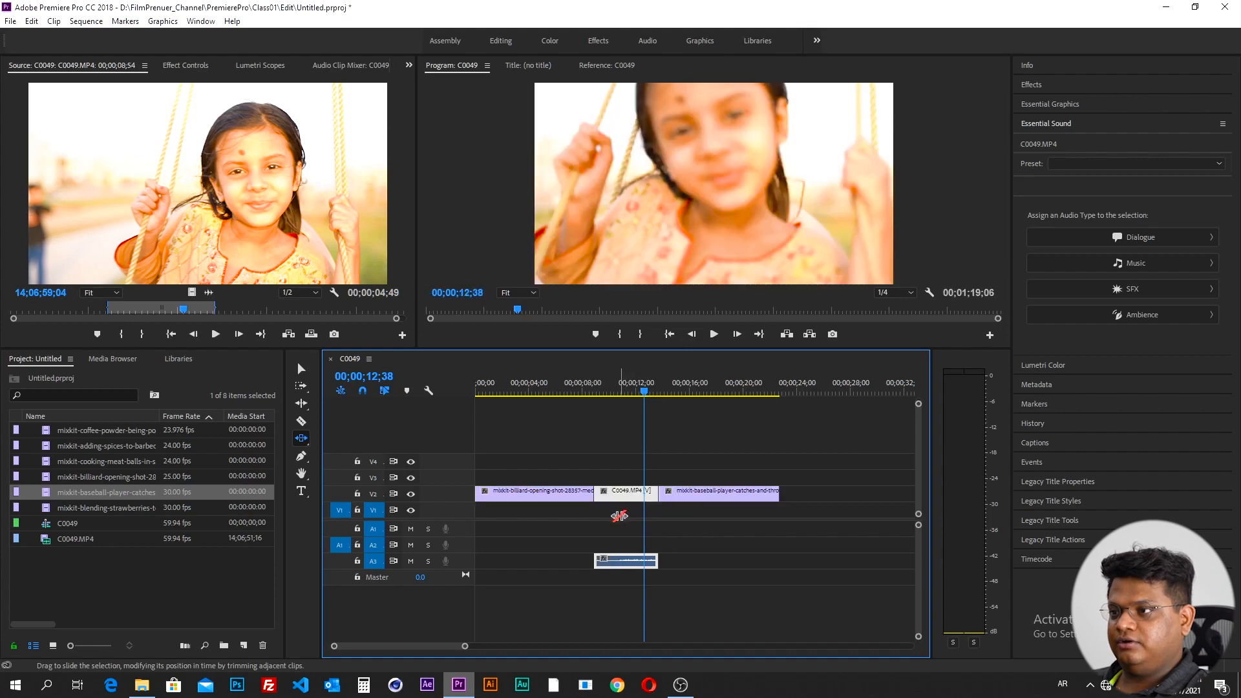
pyautogui.moveTo(592, 387); pyautogui.dragTo(636, 402)
pyautogui.press('v')
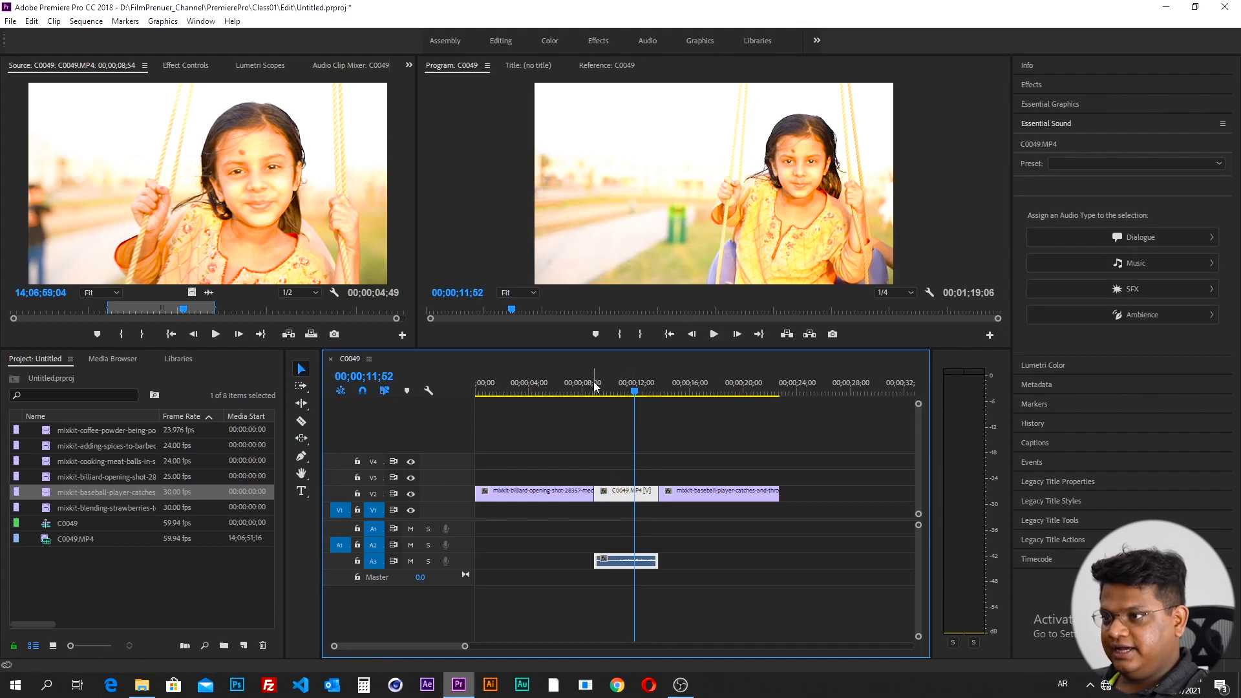
pyautogui.moveTo(593, 388); pyautogui.dragTo(645, 466)
# - Move the baseball player clip up to V4, extend it at both ends, and return it to V2 over the end of C0049.MP4
pyautogui.moveTo(723, 493); pyautogui.dragTo(723, 460)
pyautogui.moveTo(597, 464); pyautogui.dragTo(599, 466)
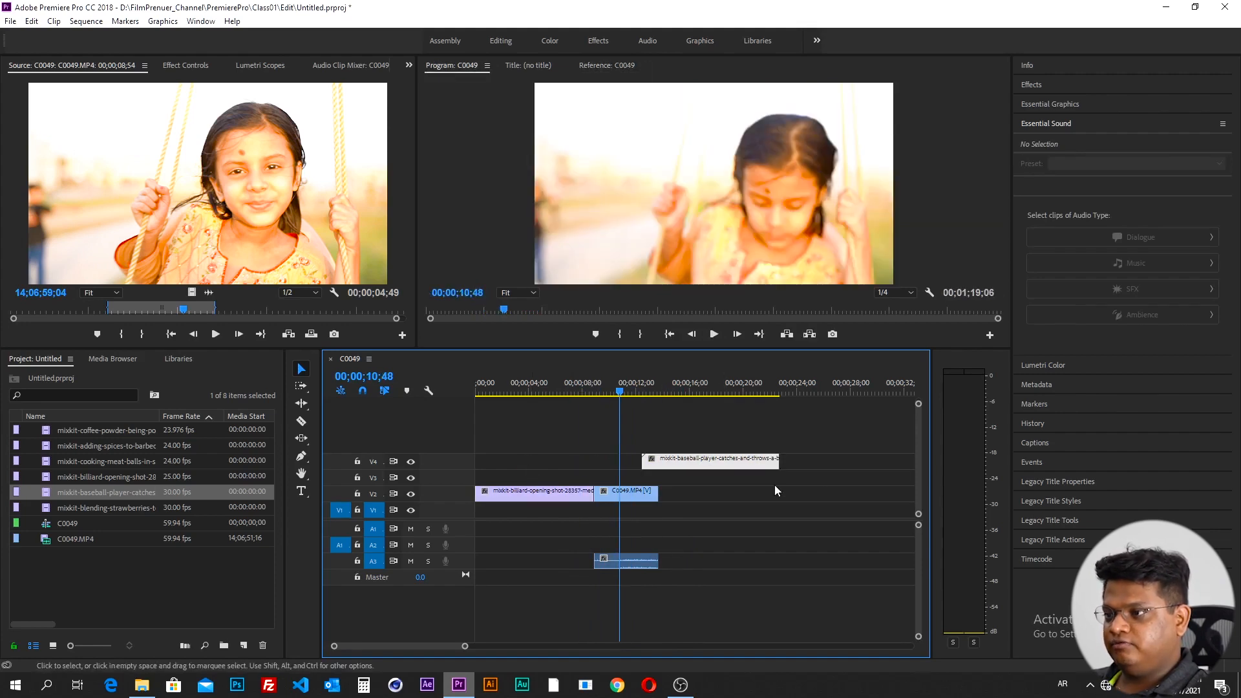
pyautogui.moveTo(777, 458); pyautogui.dragTo(869, 464)
pyautogui.hotkey('ctrl', 'z')
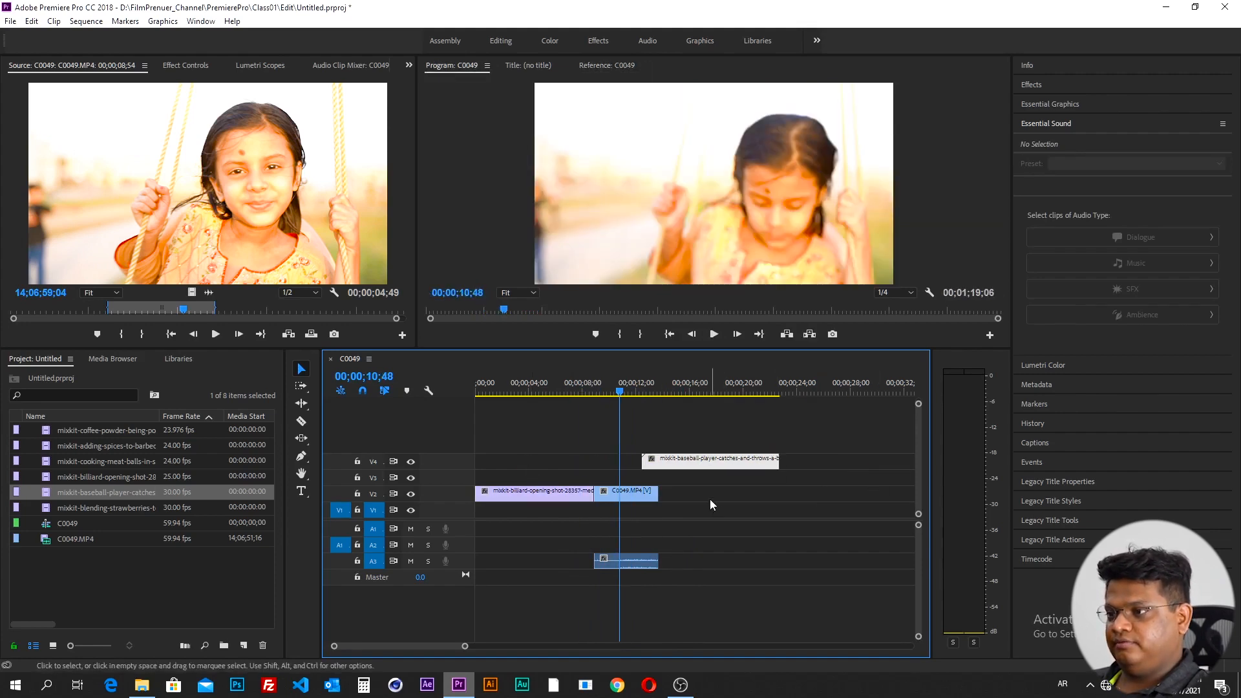
pyautogui.hotkey('ctrl', 'shift', 'z')
pyautogui.moveTo(735, 470); pyautogui.dragTo(749, 496)
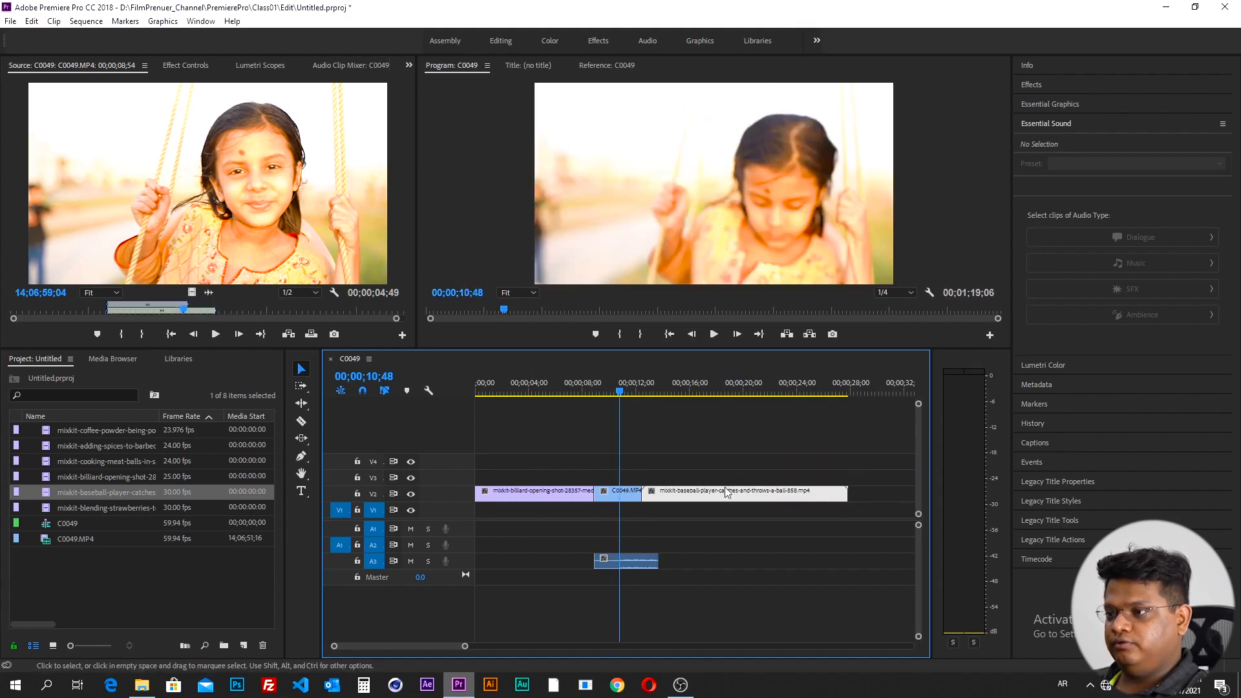
# - Try to slide C0049.MP4 in both directions between the billiard clip and the fully extended baseball player clip
pyautogui.click(618, 492)
pyautogui.click(301, 440)
pyautogui.moveTo(612, 493); pyautogui.dragTo(601, 495)
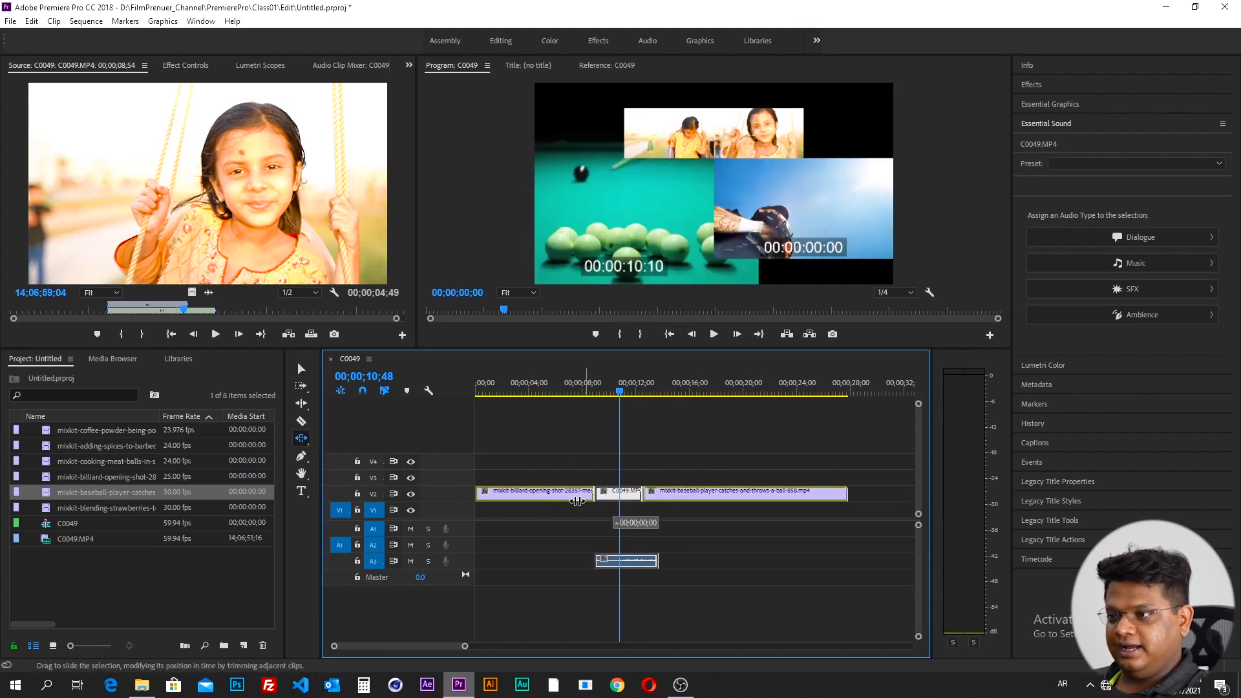
pyautogui.moveTo(554, 501); pyautogui.dragTo(554, 501)
pyautogui.click(673, 492)
pyautogui.moveTo(638, 494); pyautogui.dragTo(662, 495)
# - Extend the billiard clip's end on V2 and ripple delete the gaps before and after C0049.MP4
pyautogui.press('v')
pyautogui.moveTo(571, 497); pyautogui.dragTo(785, 493)
pyautogui.click(675, 459)
pyautogui.moveTo(654, 495); pyautogui.dragTo(622, 494)
pyautogui.rightClick(649, 495)
pyautogui.click(690, 503)
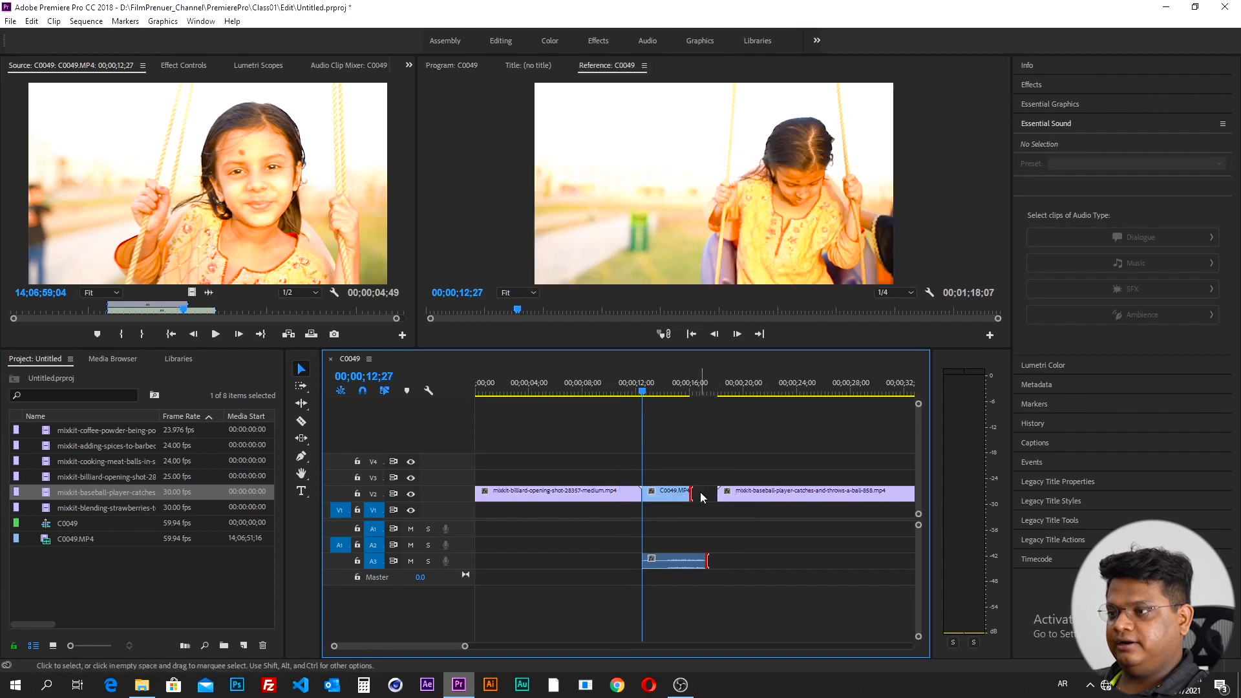
pyautogui.rightClick(700, 495)
pyautogui.rightClick(701, 495)
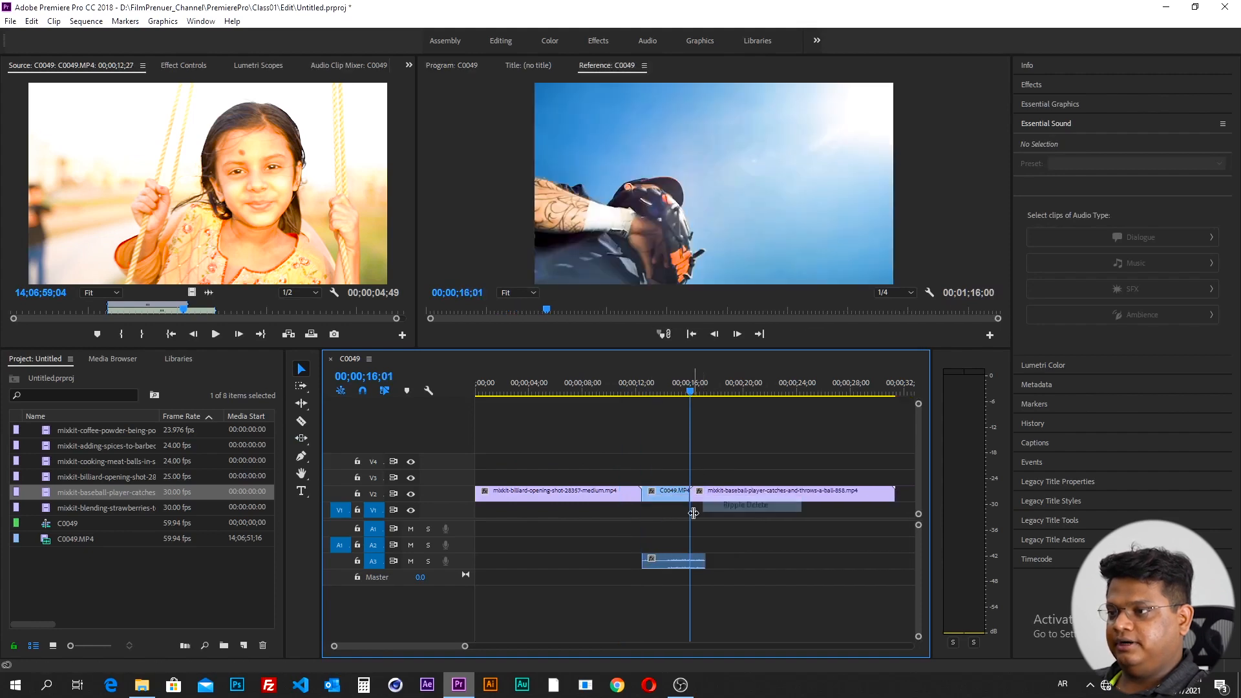
pyautogui.click(711, 505)
# - Trim the billiard clip's end to 00;00;09;54 and the baseball player clip's start, and ripple delete both gaps around C0049.MP4
pyautogui.click(303, 440)
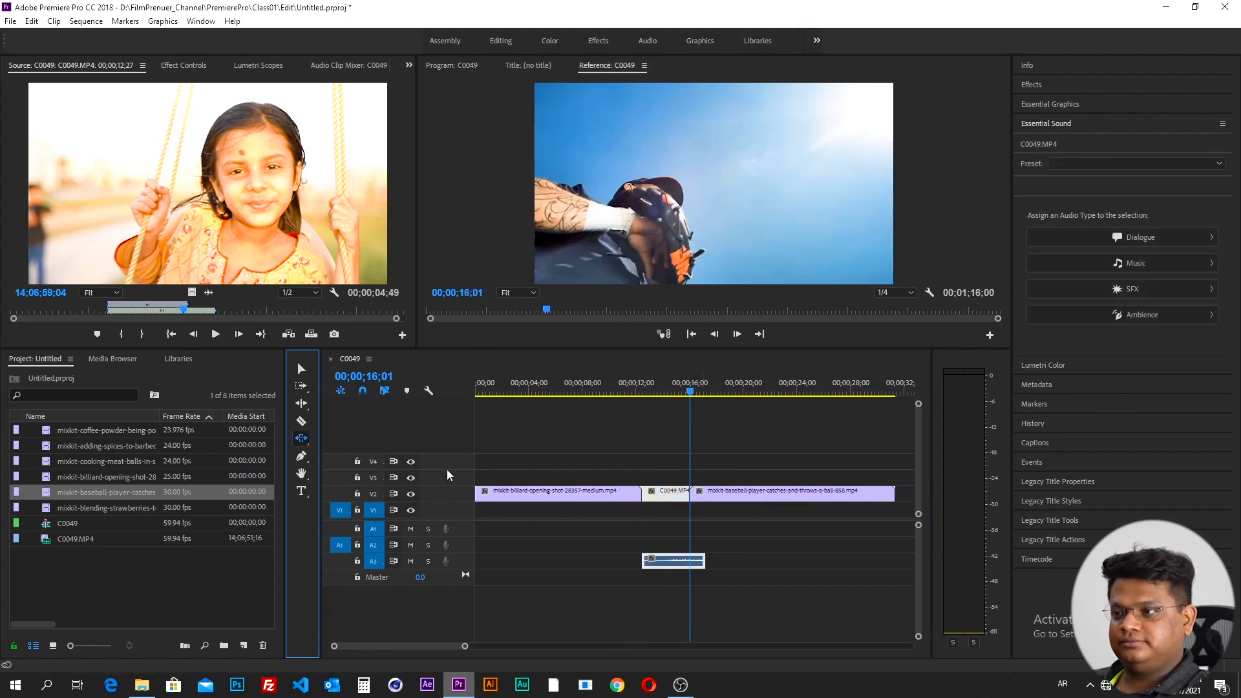
pyautogui.moveTo(669, 493); pyautogui.dragTo(608, 494)
pyautogui.press('v')
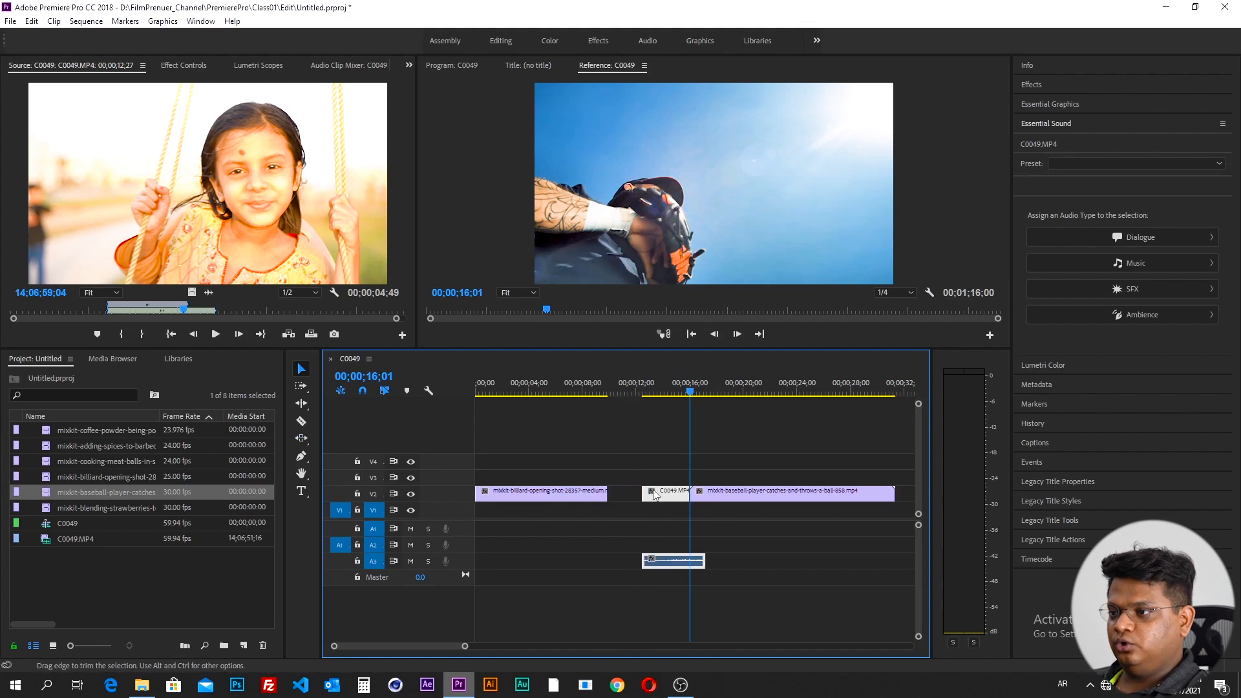
pyautogui.moveTo(695, 492); pyautogui.dragTo(729, 492)
pyautogui.rightClick(706, 496)
pyautogui.click(751, 504)
pyautogui.rightClick(622, 495)
pyautogui.click(660, 504)
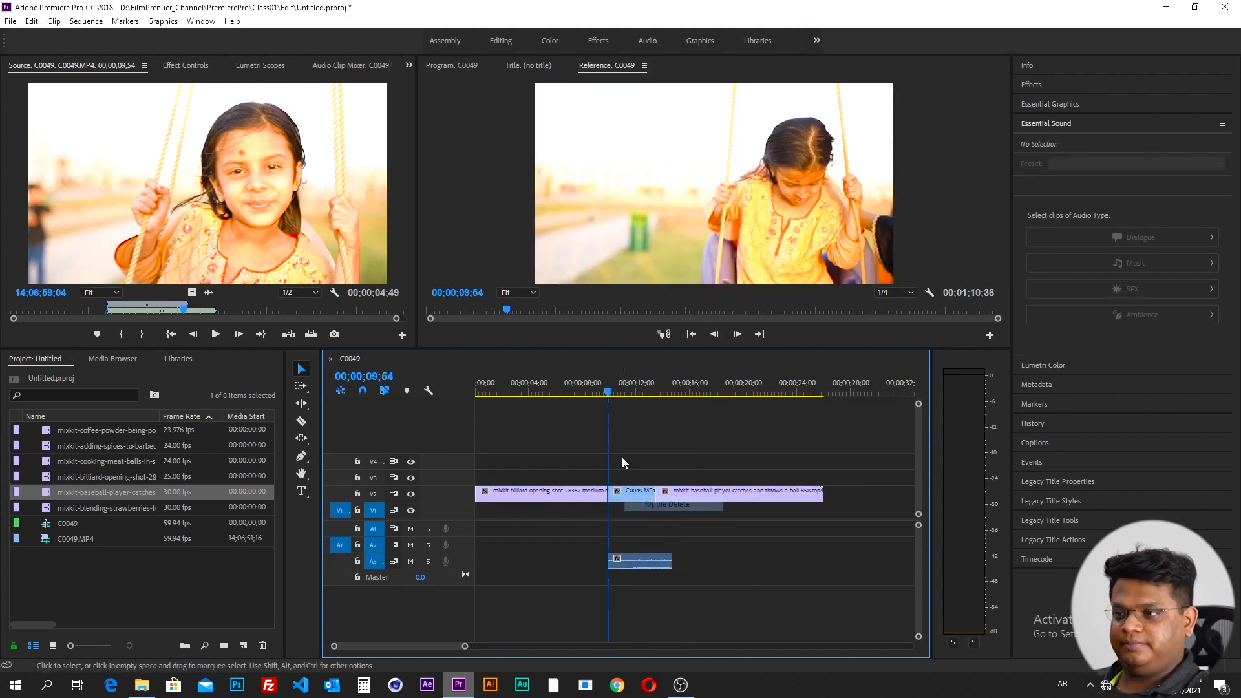
# - Slide C0049.MP4 earlier so it starts at 00;00;09;18, and play the sequence from the beginning
pyautogui.click(302, 439)
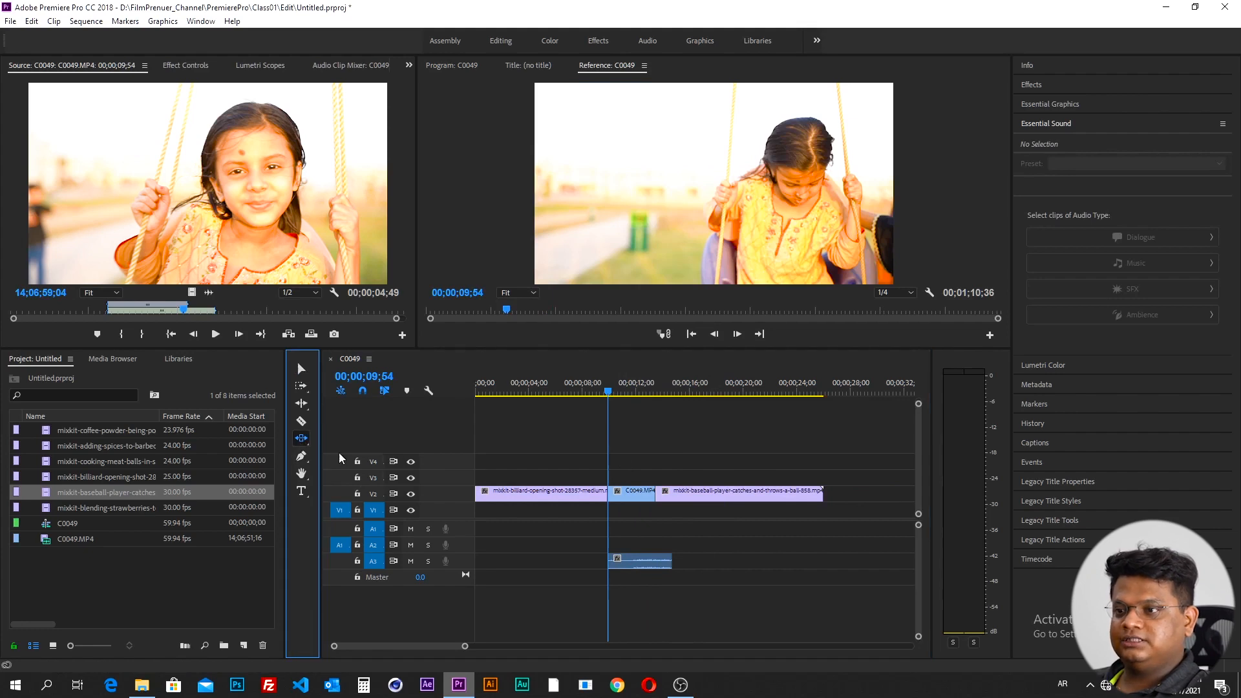
pyautogui.click(629, 492)
pyautogui.moveTo(629, 492); pyautogui.dragTo(597, 506)
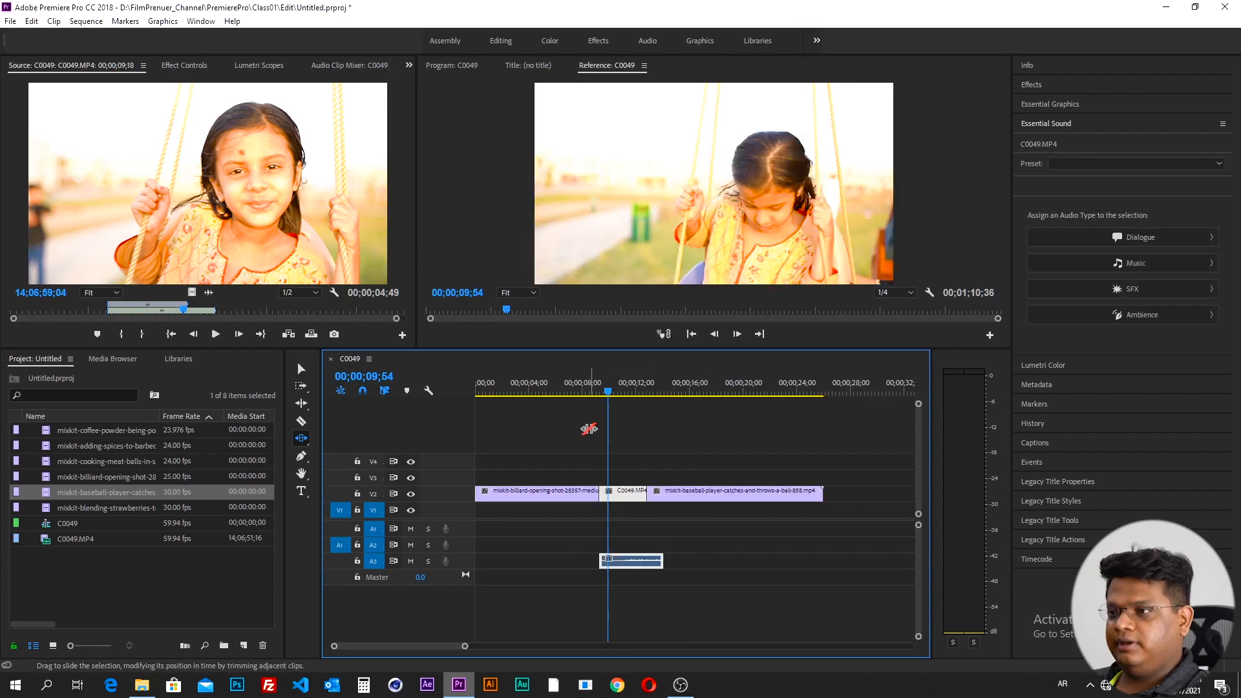
pyautogui.click(559, 387)
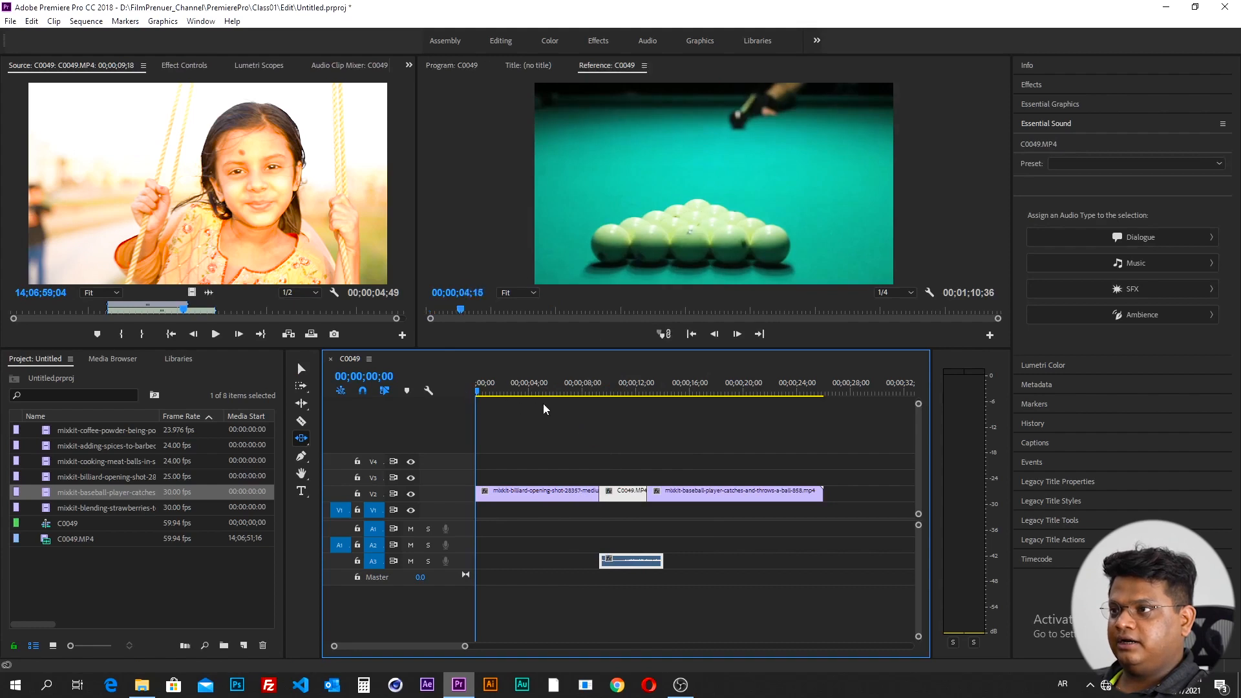
pyautogui.press('space')
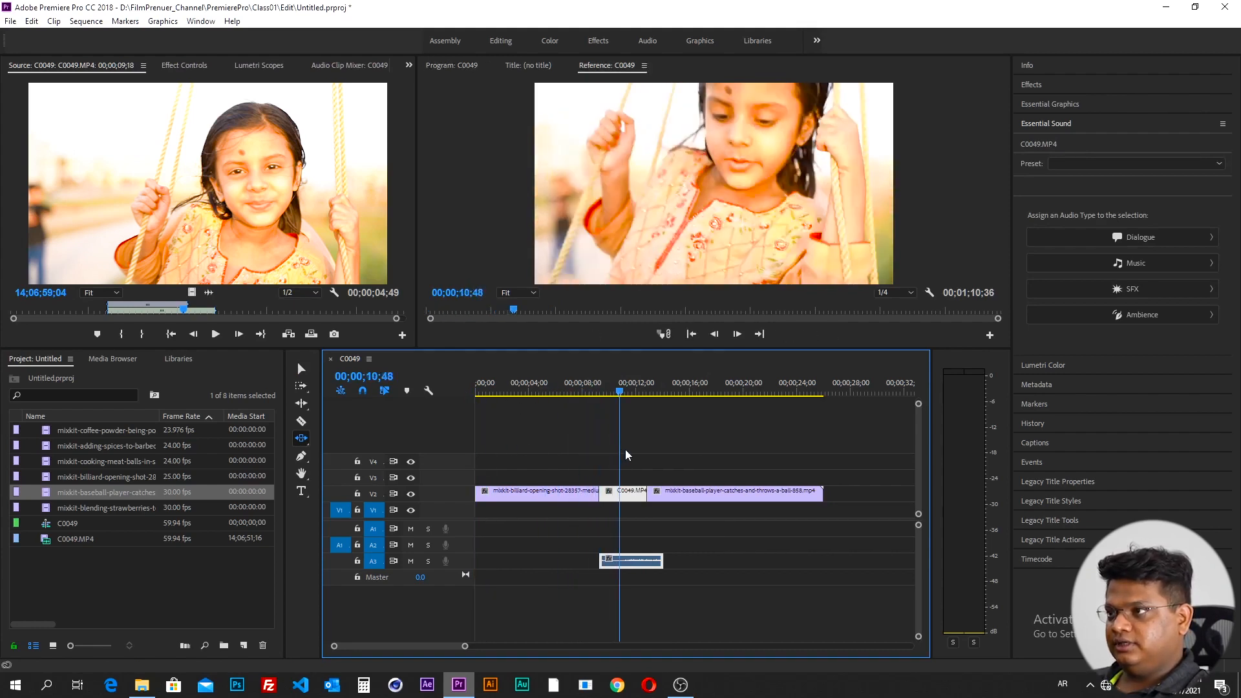
# - Slide C0049.MP4 to start at 00;00;09;59, and place the mixkit-cooking-meat-balls clip directly after the baseball player clip on V2
pyautogui.moveTo(643, 454); pyautogui.dragTo(634, 502)
pyautogui.click(569, 460)
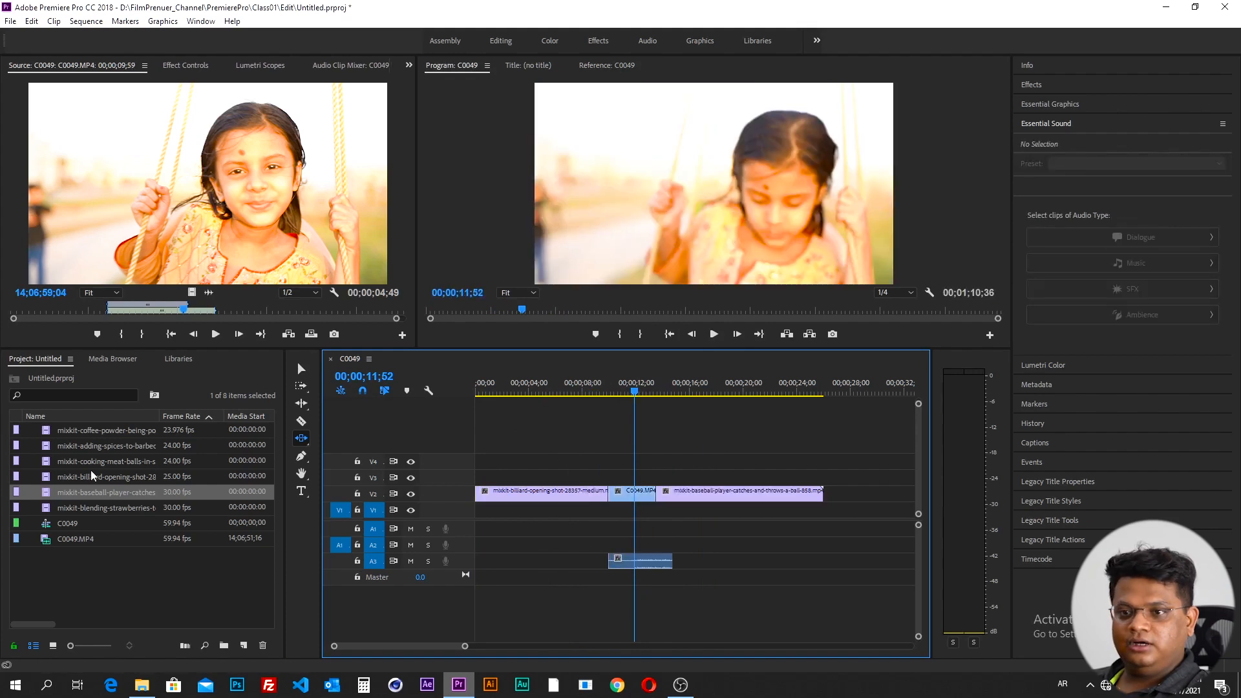
pyautogui.click(89, 473)
pyautogui.moveTo(54, 461); pyautogui.dragTo(832, 495)
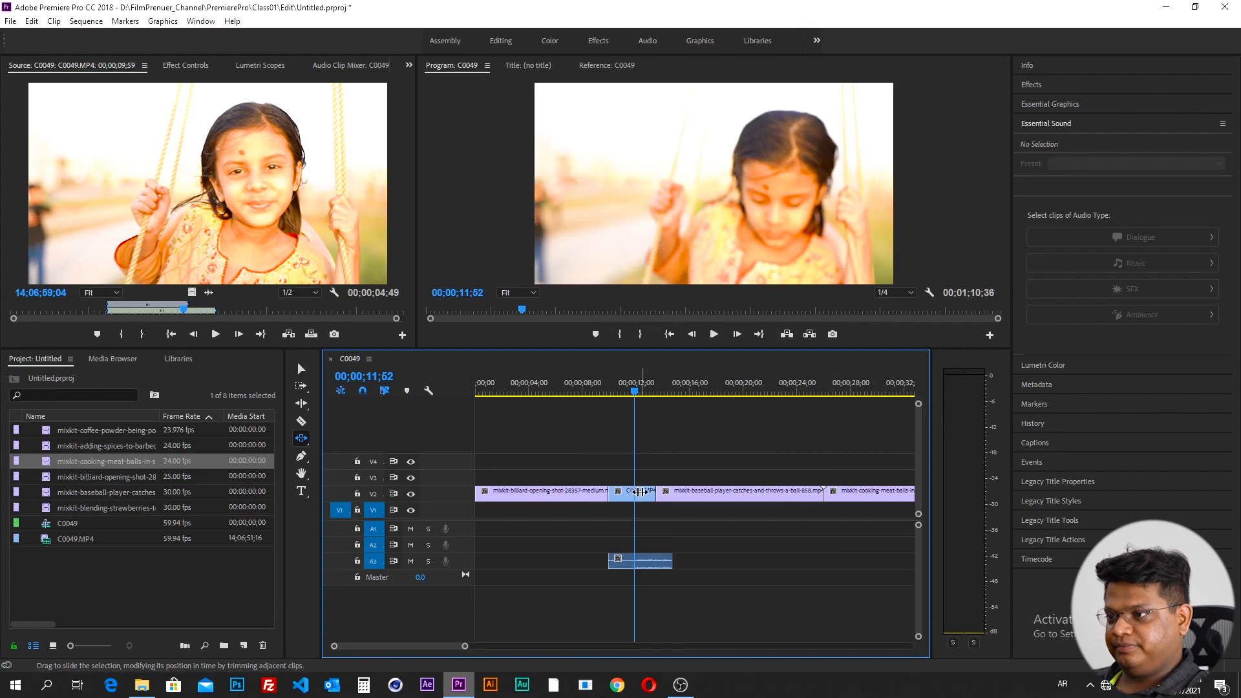
# - Slide C0049.MP4 earlier to start at 00;00;09;10, and slip its footage to a later portion of the source
pyautogui.moveTo(639, 491)
pyautogui.mouseDown()
pyautogui.moveTo(655, 499)
pyautogui.moveTo(622, 496)
pyautogui.mouseUp()
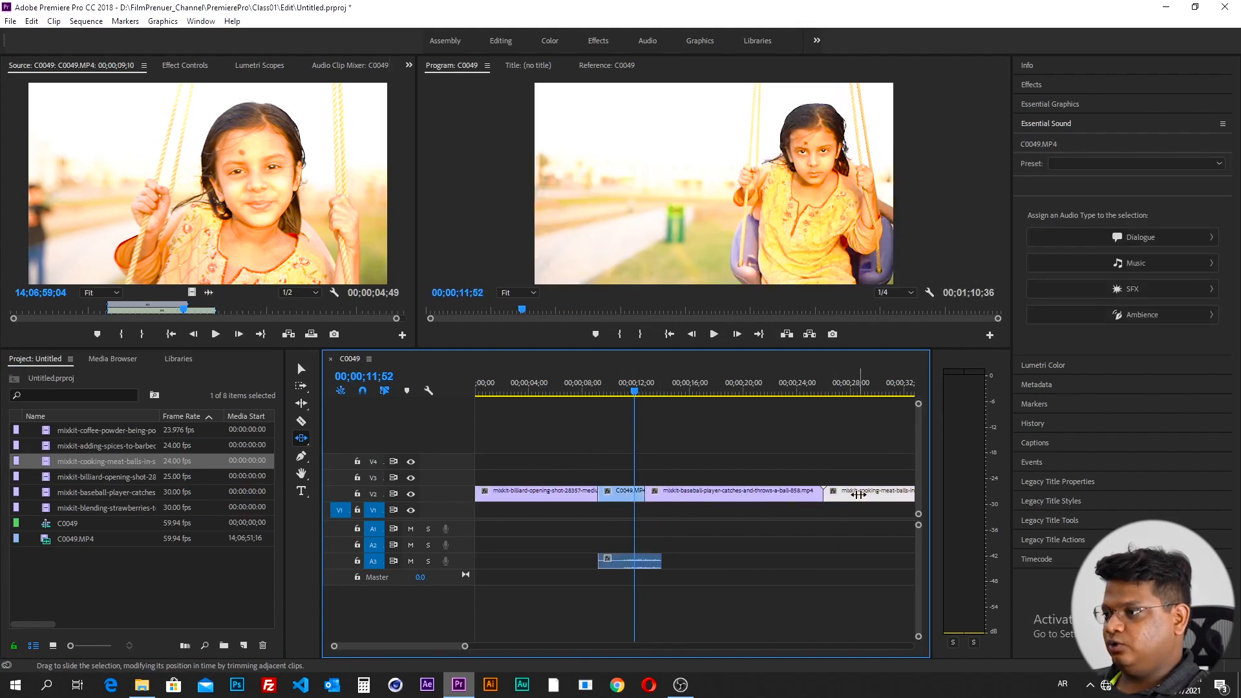
pyautogui.press('-')
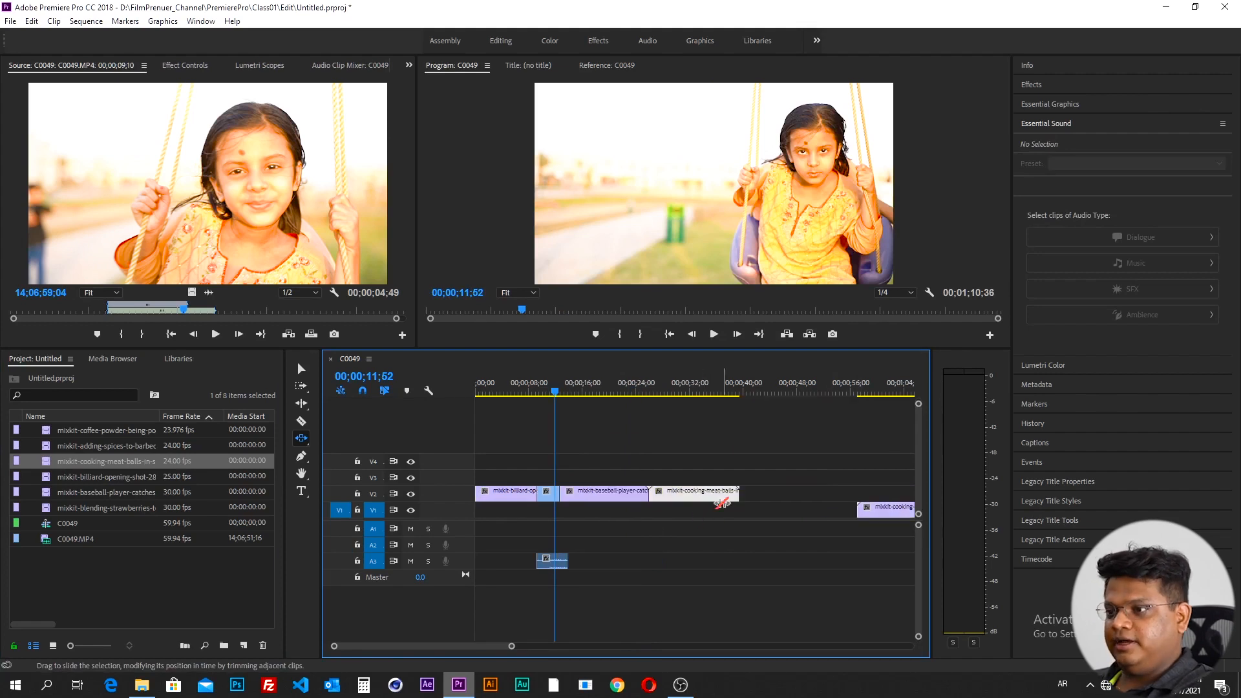
pyautogui.click(536, 499)
pyautogui.click(298, 439)
pyautogui.click(352, 437)
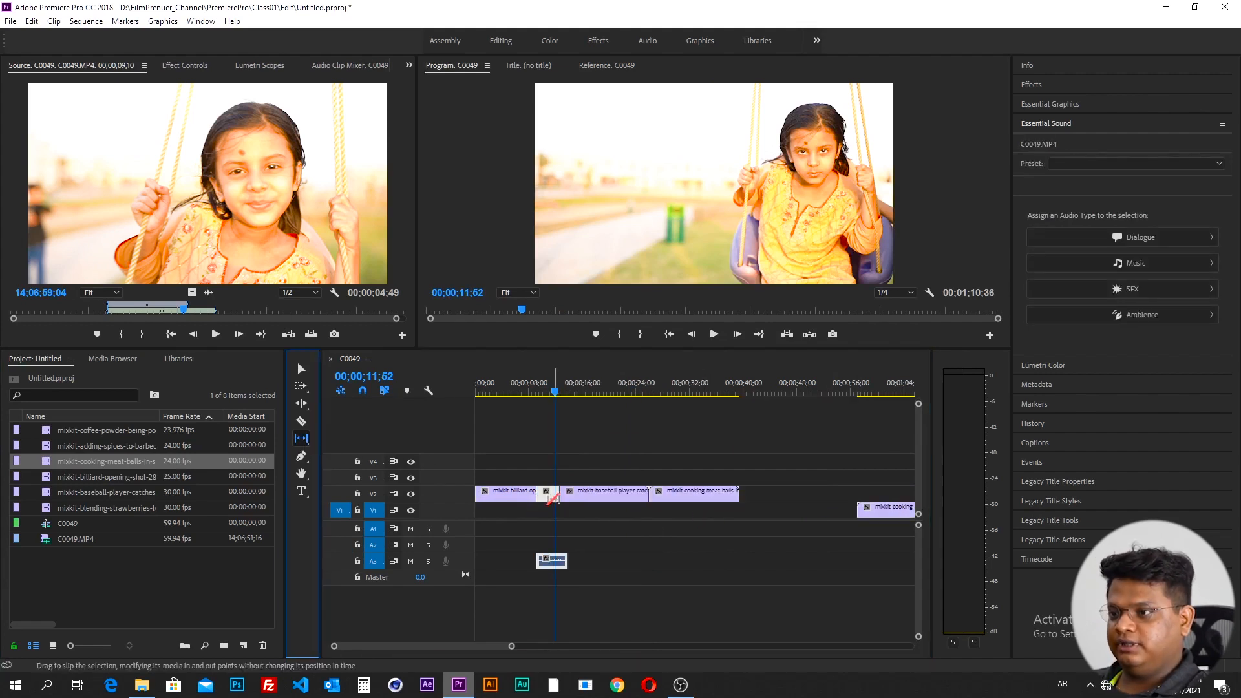
pyautogui.moveTo(548, 494)
pyautogui.mouseDown()
pyautogui.moveTo(559, 505)
pyautogui.moveTo(540, 506)
pyautogui.mouseUp()
pyautogui.moveTo(505, 390); pyautogui.dragTo(554, 441)
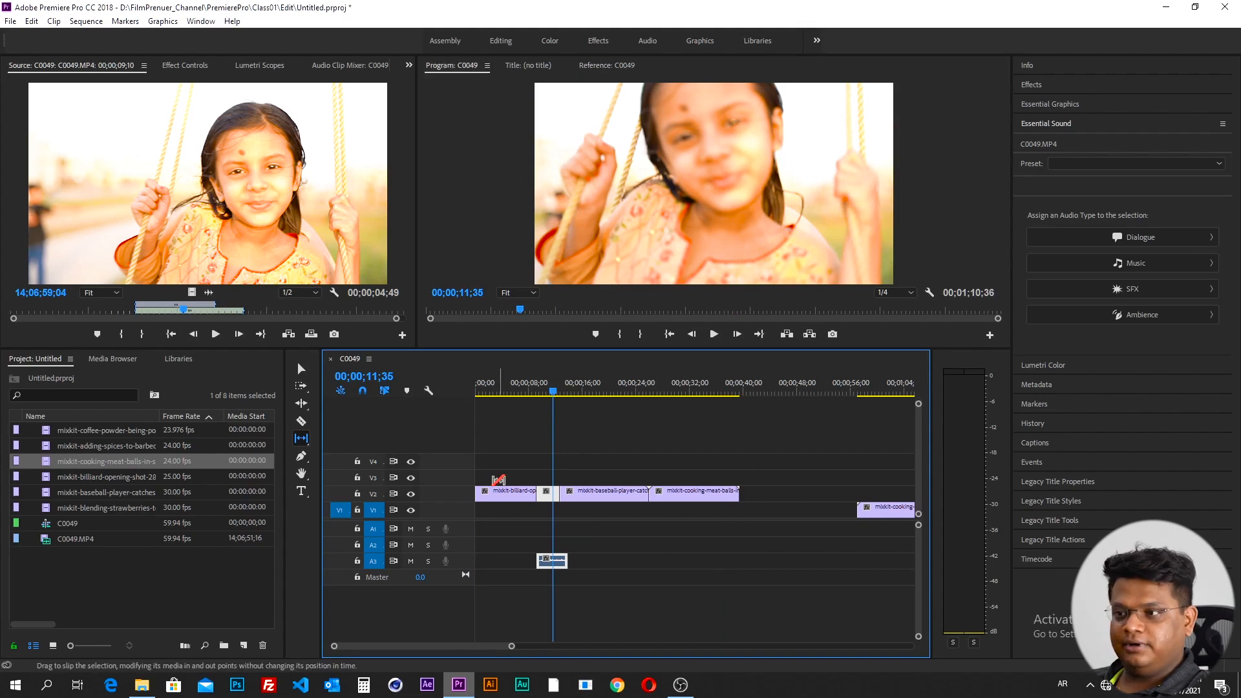
pyautogui.click(300, 372)
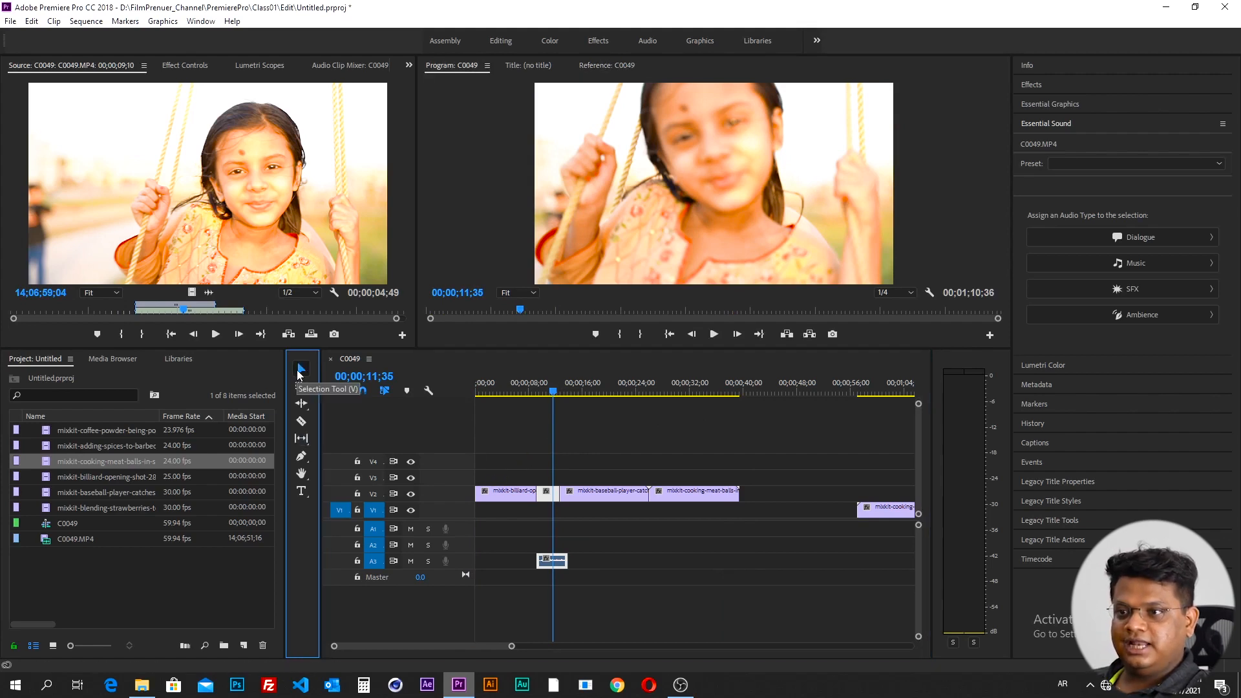
pyautogui.click(302, 391)
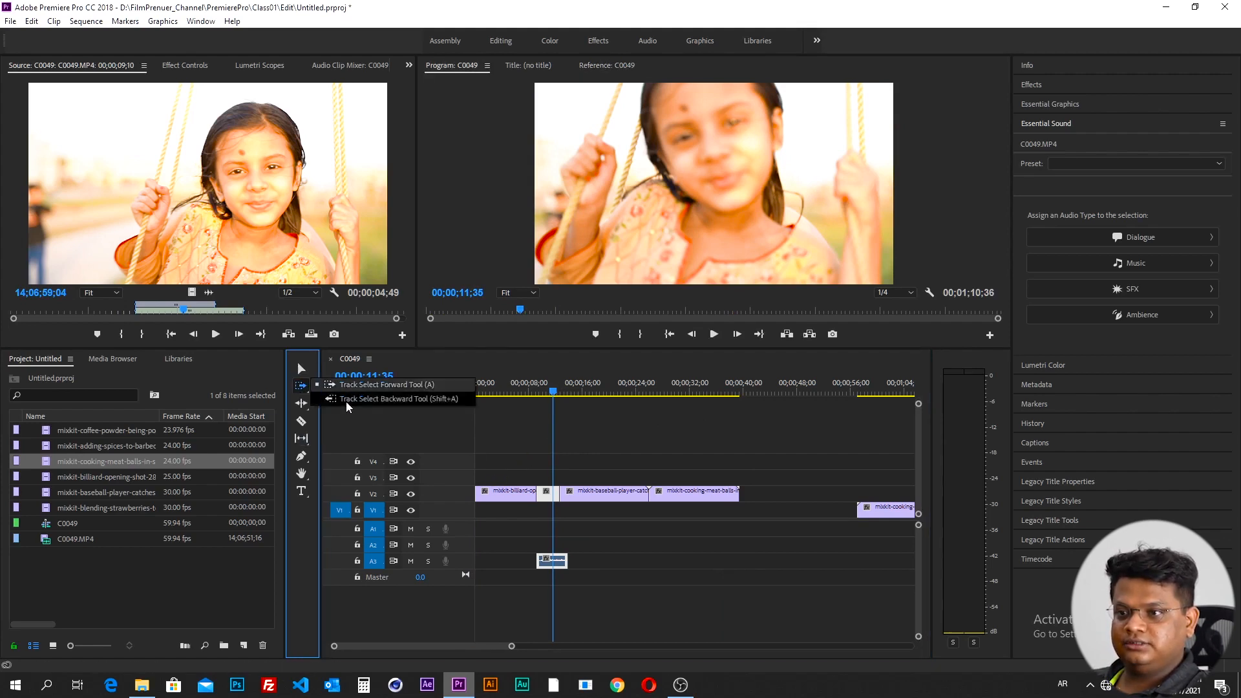
pyautogui.click(304, 407)
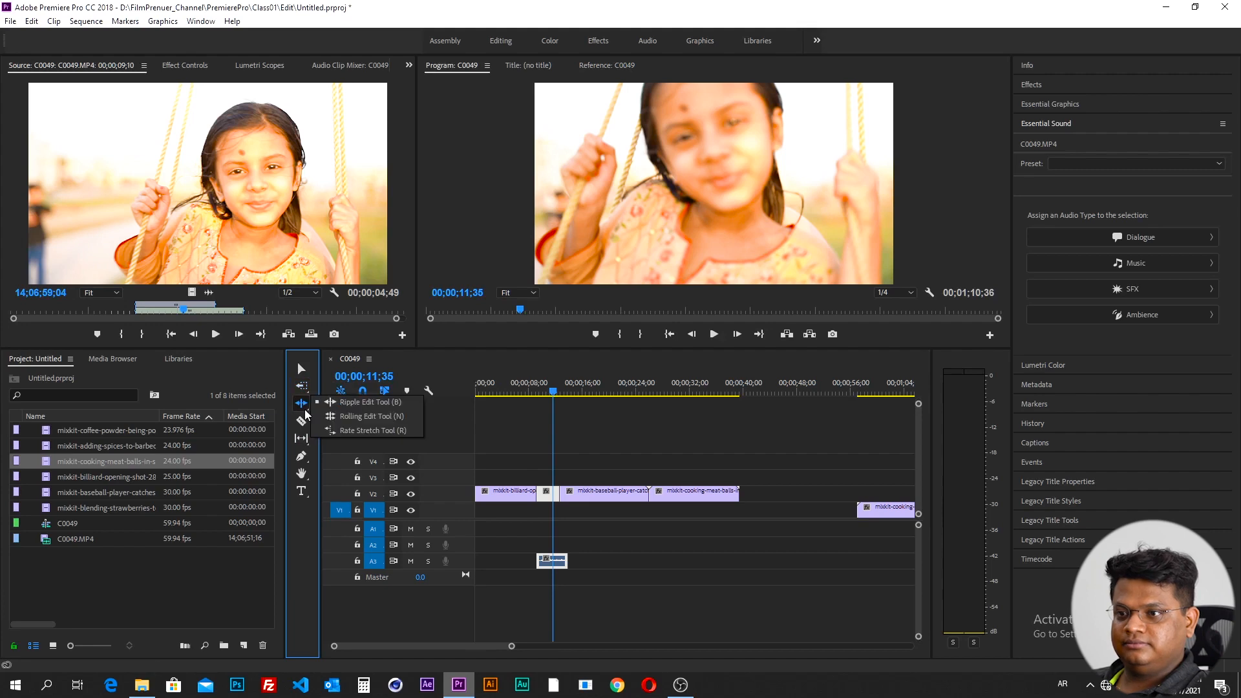
pyautogui.click(350, 406)
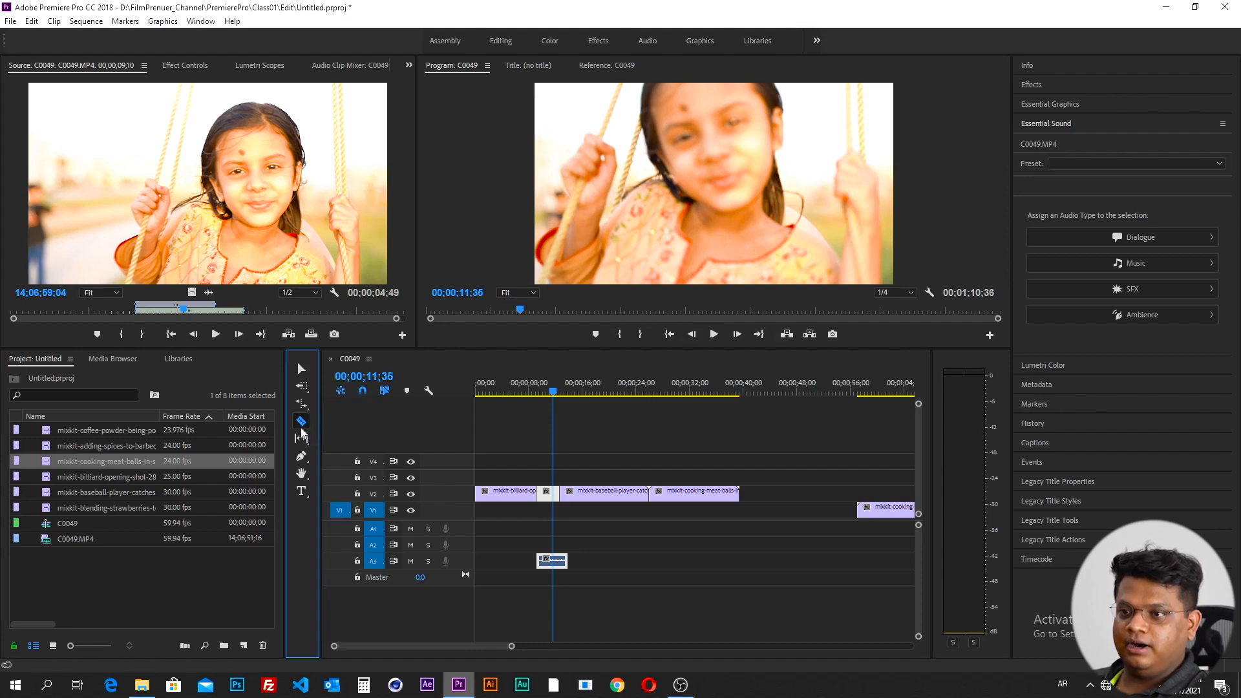
# - Split the baseball player clip on V2 at 00;00;15;55 and again at 00;00;19;29
pyautogui.moveTo(562, 390); pyautogui.dragTo(581, 391)
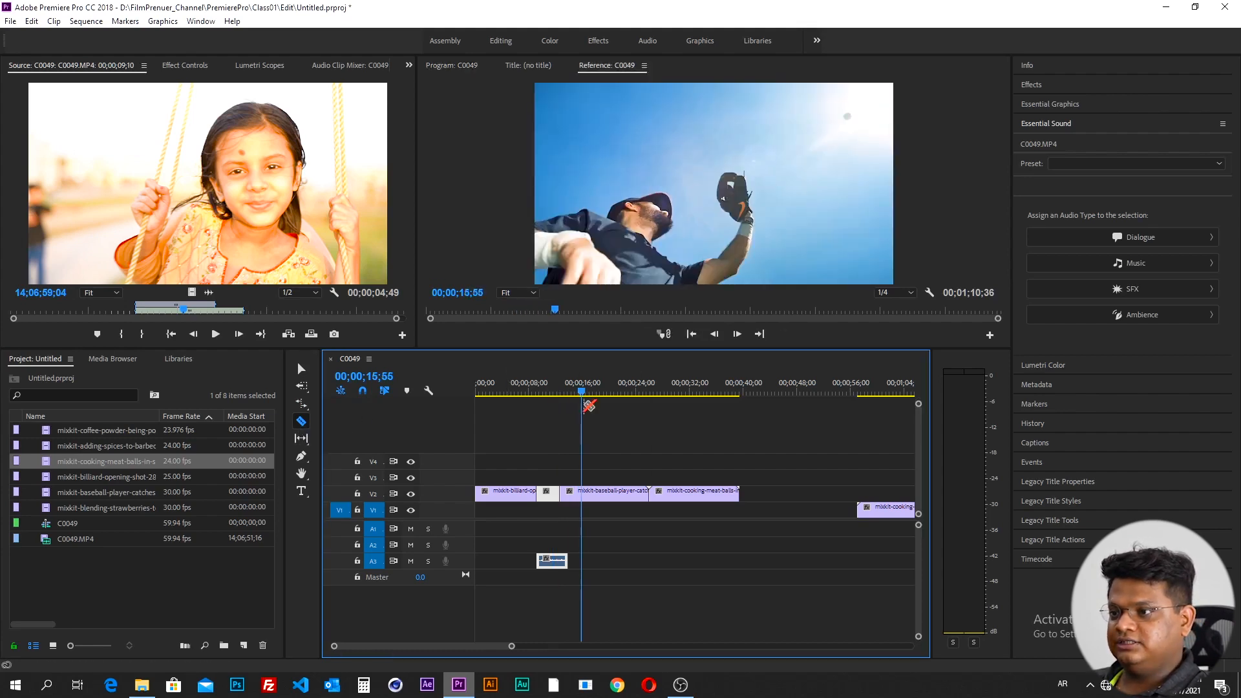
pyautogui.click(301, 368)
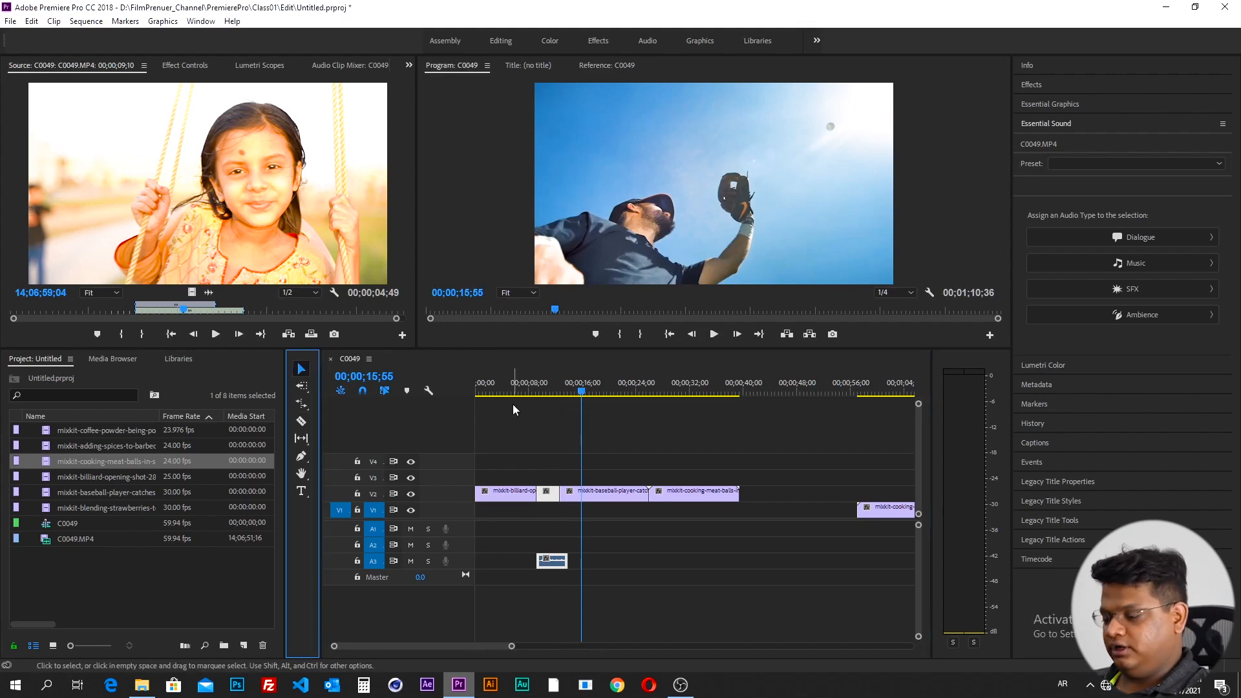
pyautogui.click(588, 494)
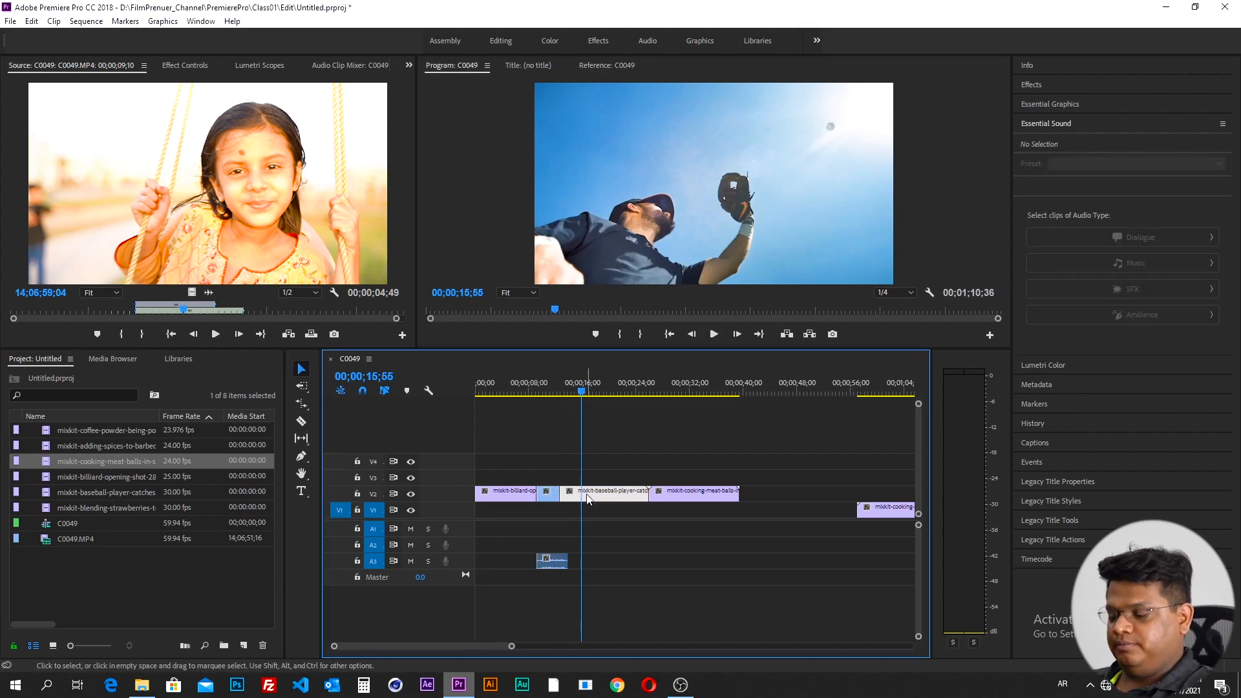
pyautogui.hotkey('ctrl', 'k')
pyautogui.moveTo(582, 391); pyautogui.dragTo(608, 393)
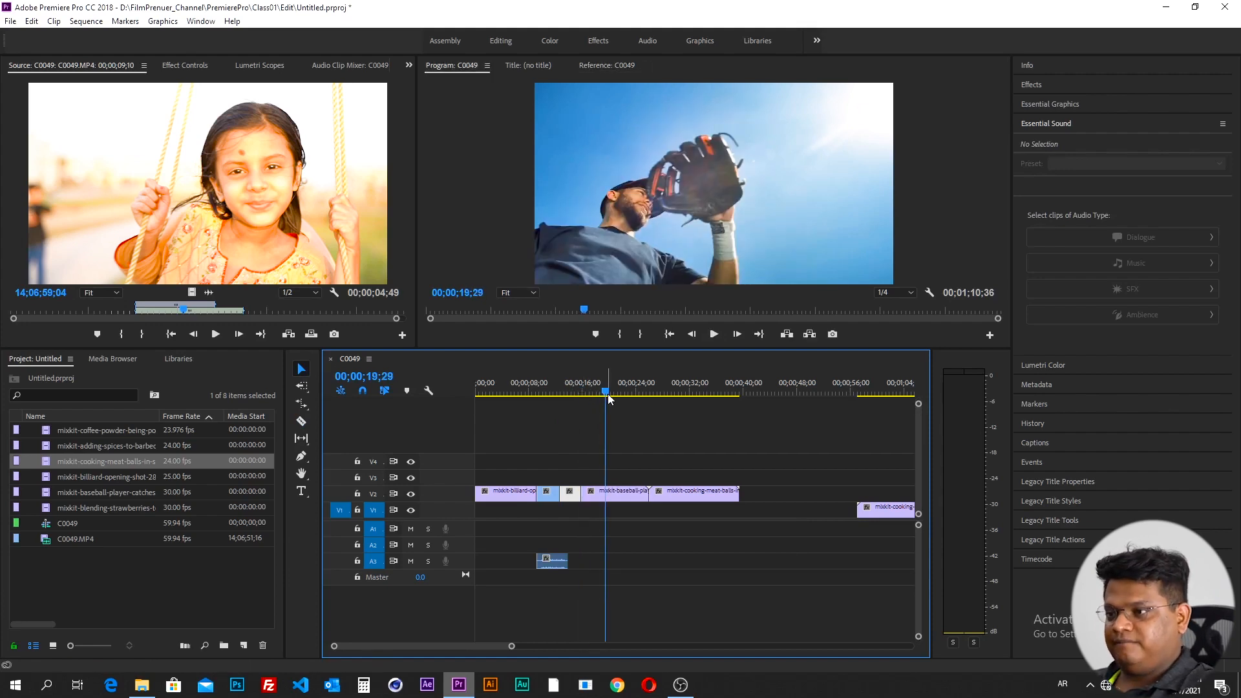
pyautogui.click(602, 493)
pyautogui.hotkey('ctrl', 'k')
# - Play the sequence from 00;00;04;55 and scrub on through the first cooking meat balls clip
pyautogui.moveTo(605, 391); pyautogui.dragTo(511, 423)
pyautogui.press('space')
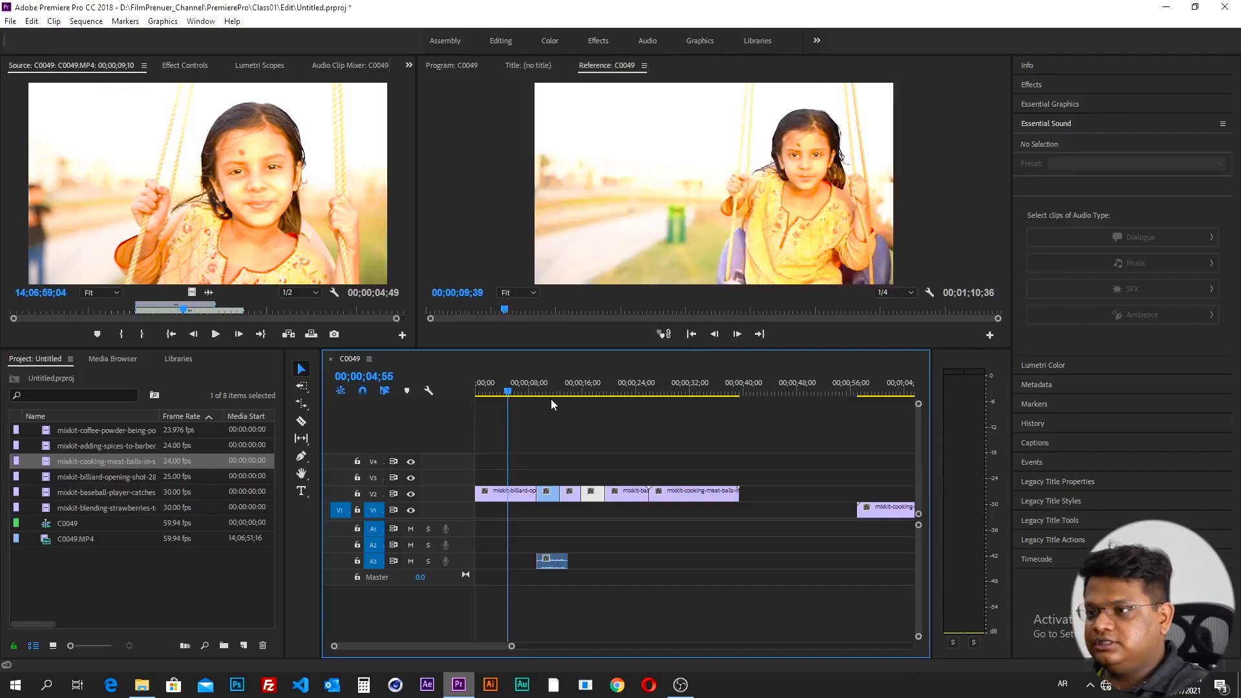
pyautogui.click(630, 393)
pyautogui.moveTo(645, 404); pyautogui.dragTo(693, 402)
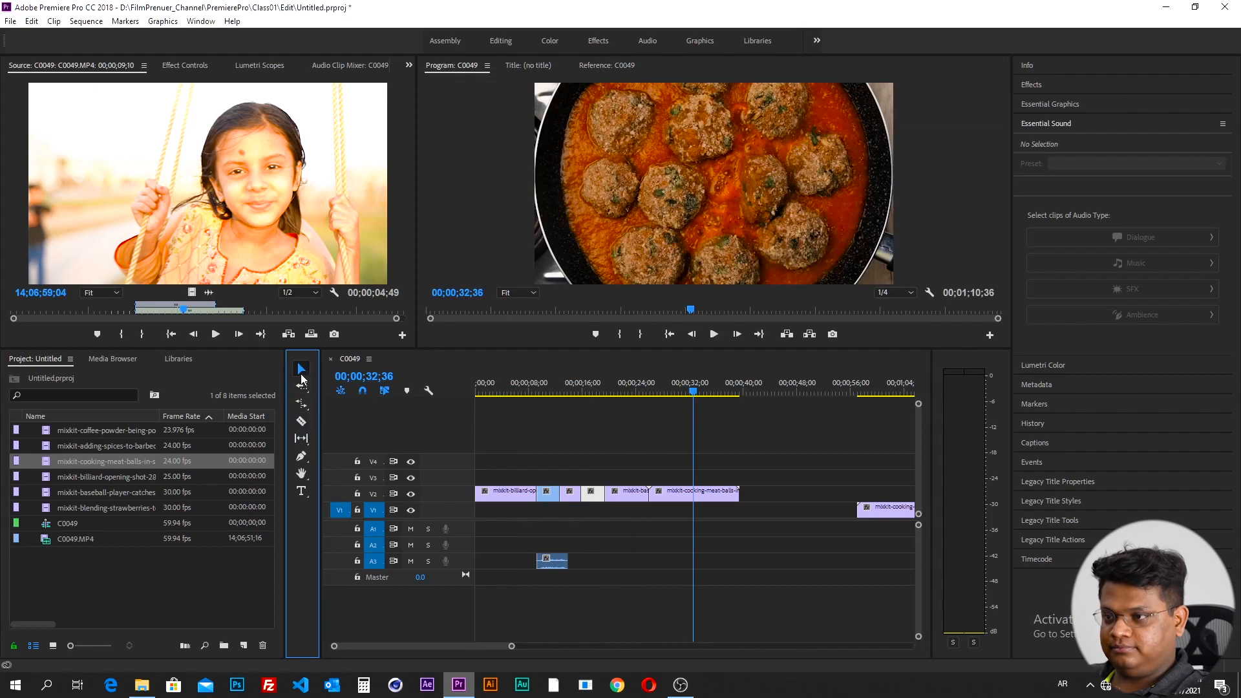
pyautogui.moveTo(697, 395); pyautogui.dragTo(710, 435)
# - Move the cooking clip from V1 to V2 against the end of the last clip, and scrub through the assembled sequence
pyautogui.moveTo(690, 513); pyautogui.dragTo(631, 494)
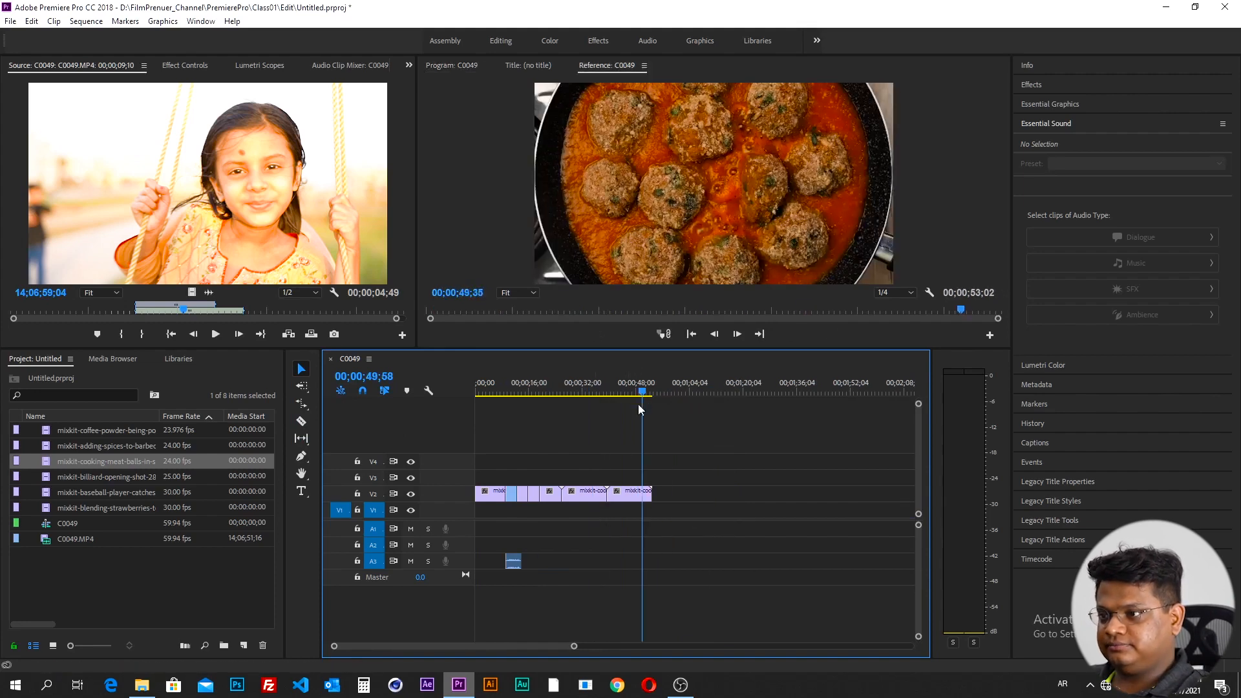
pyautogui.moveTo(644, 399); pyautogui.dragTo(499, 412)
pyautogui.press('=')
pyautogui.press('-')
pyautogui.moveTo(493, 390); pyautogui.dragTo(779, 416)
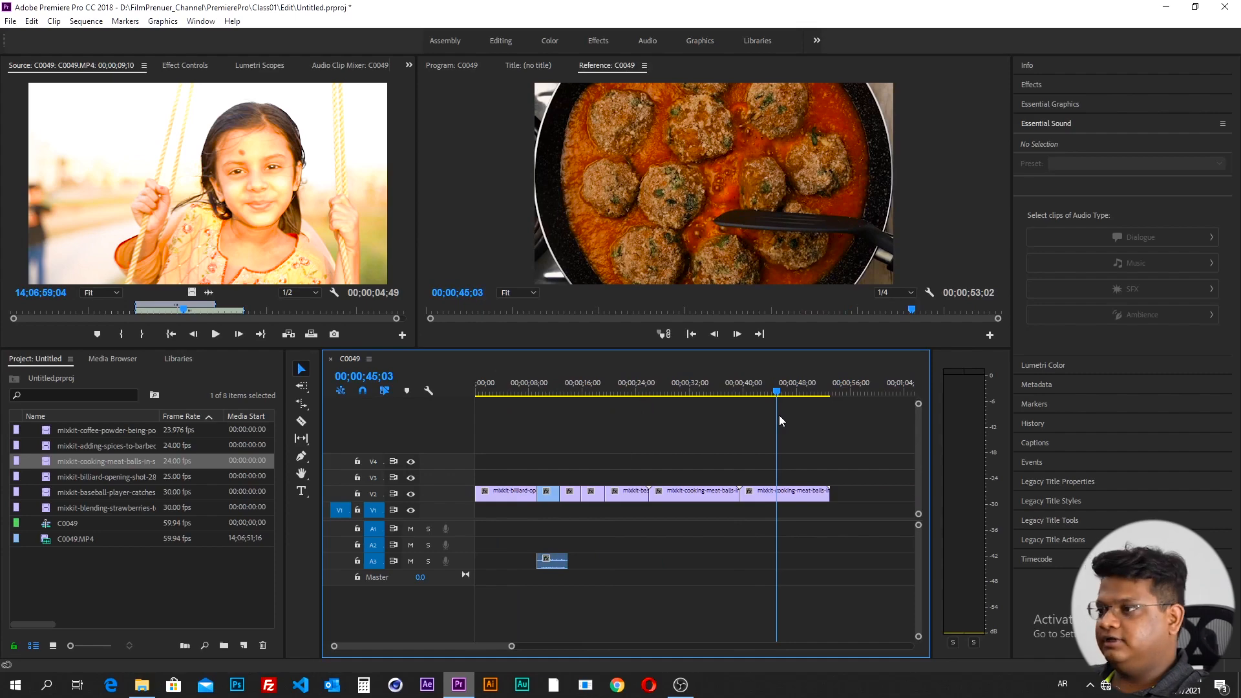
pyautogui.click(509, 433)
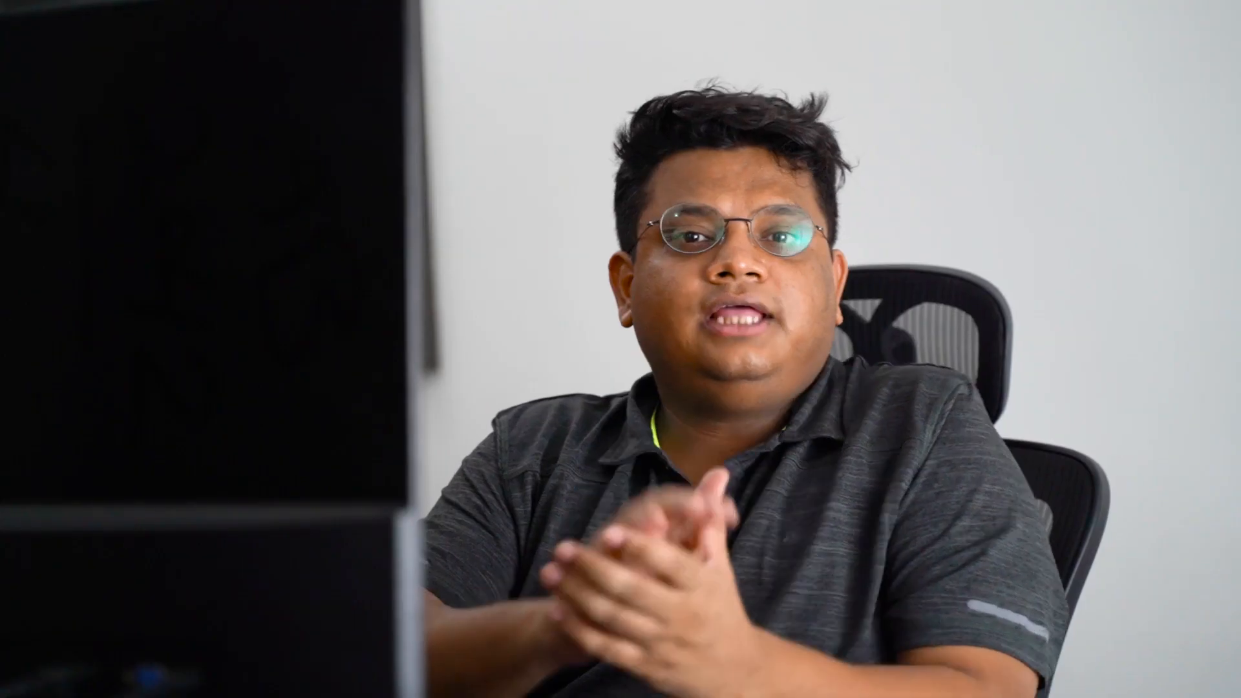